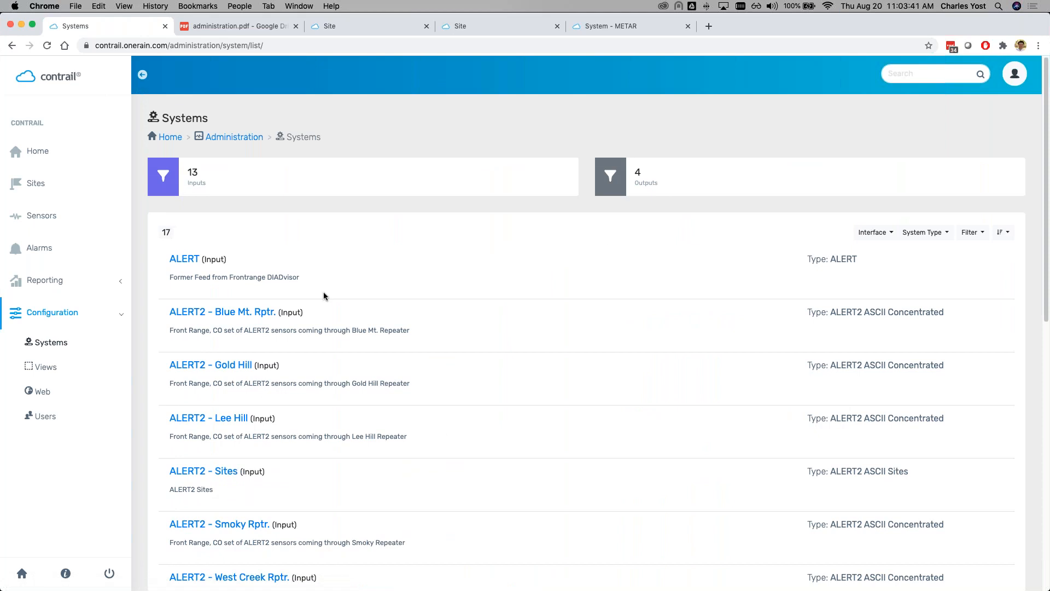
Step: Open the ALERT2 - Sites system and start adding a new sensor type to it
click(221, 472)
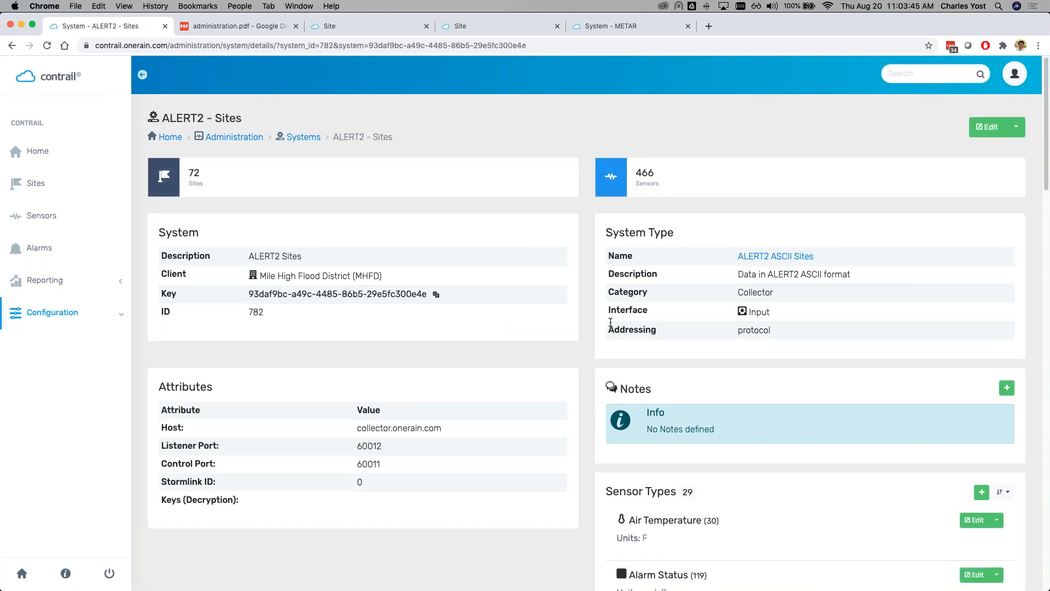
scroll(729, 317, down, 2)
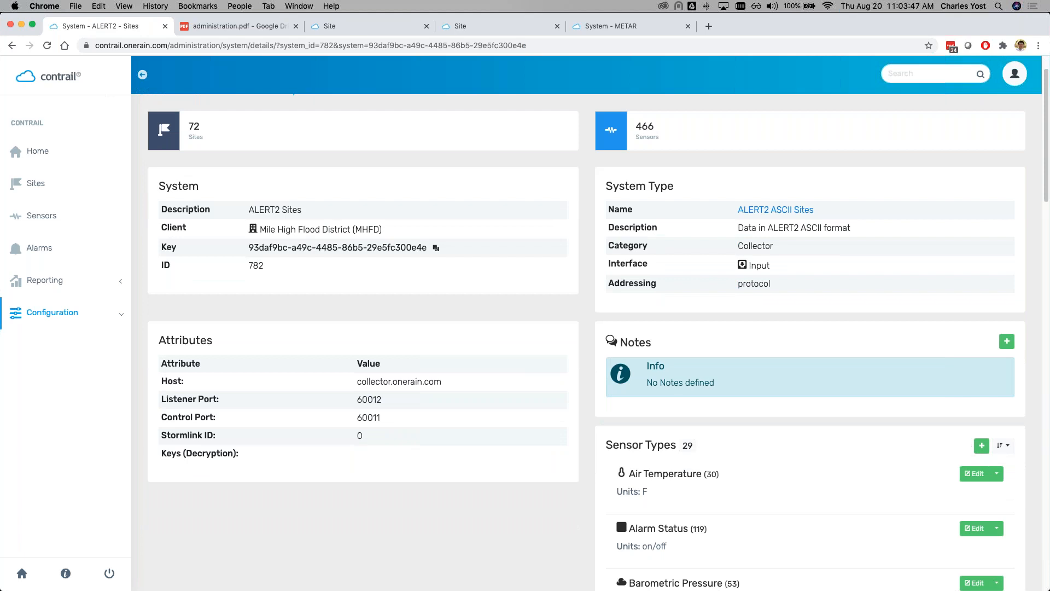
click(982, 447)
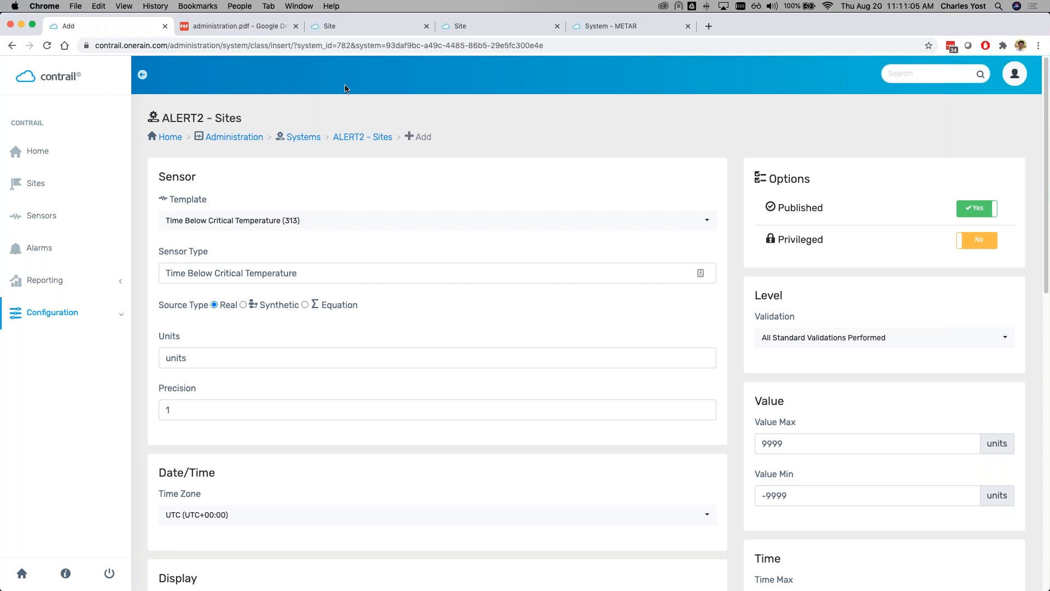
Step: Switch to the administration.pdf manual and search it for "synthetic"
click(217, 26)
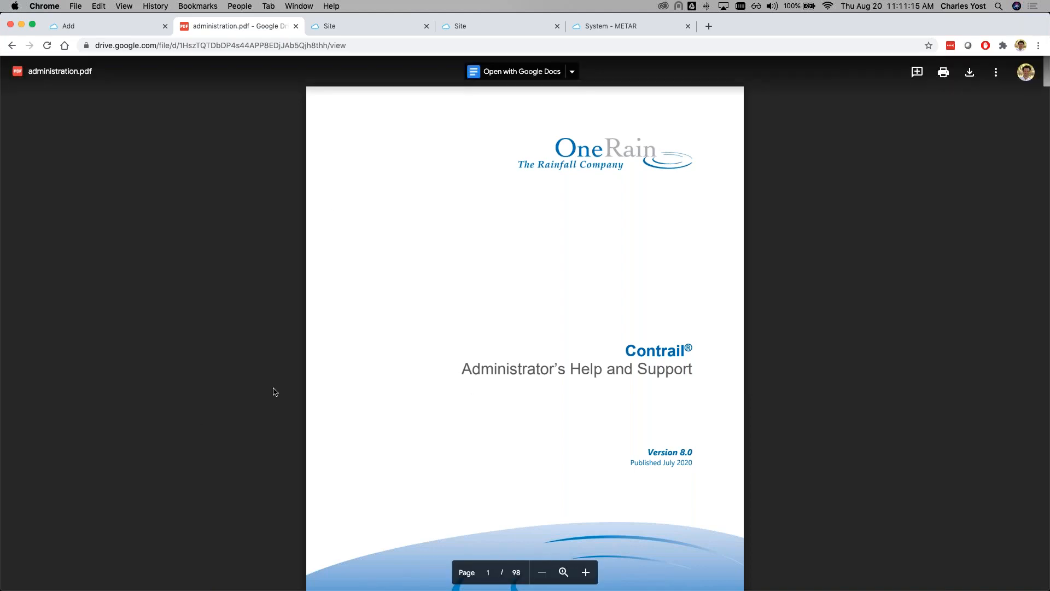
key(super+f)
text(sytnthetic)
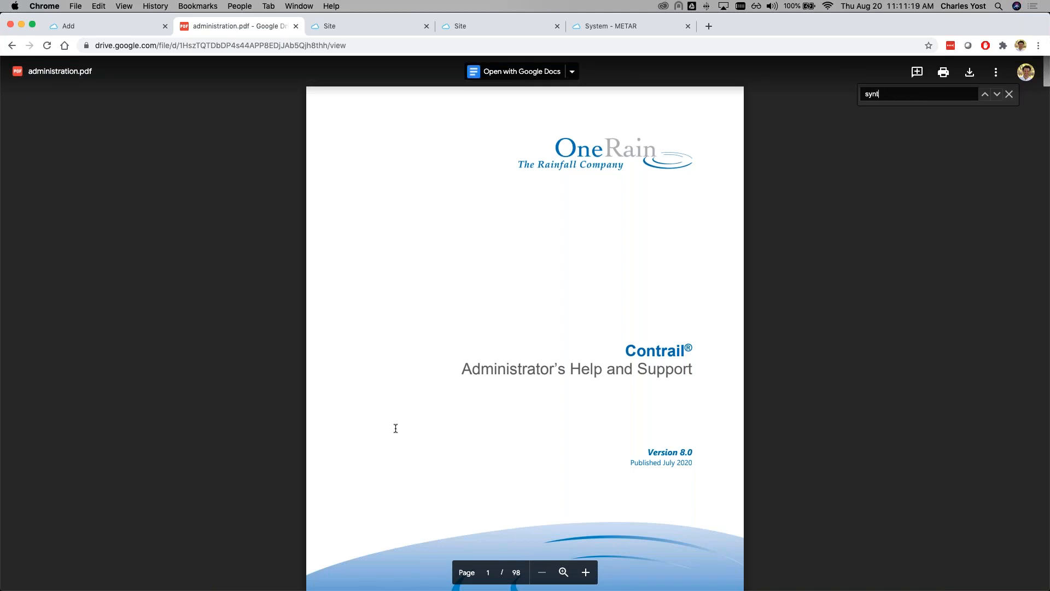
key(Escape)
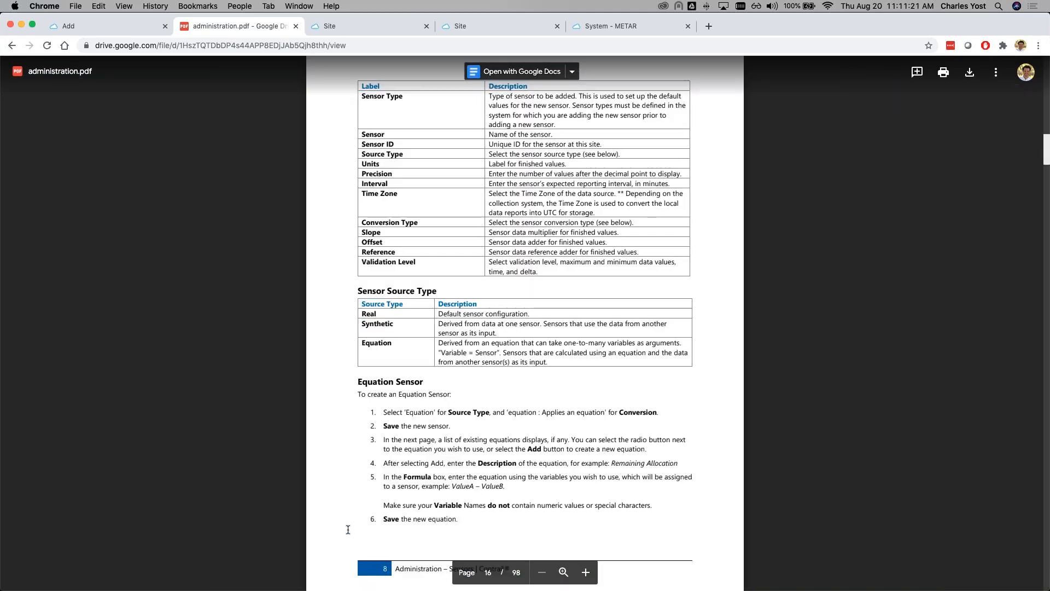
Step: Examine the manual's Sensors chapter, covering sensor source types, equation sensors, time series equation sensors and data equation functions
scroll(363, 522, up, 15)
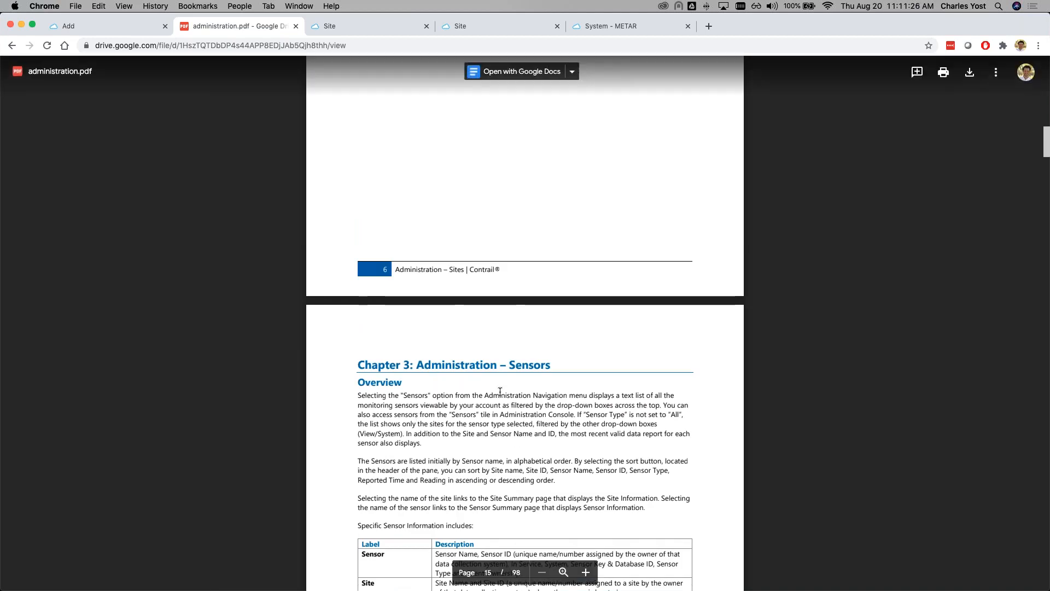
scroll(232, 368, down, 1)
scroll(233, 368, down, 15)
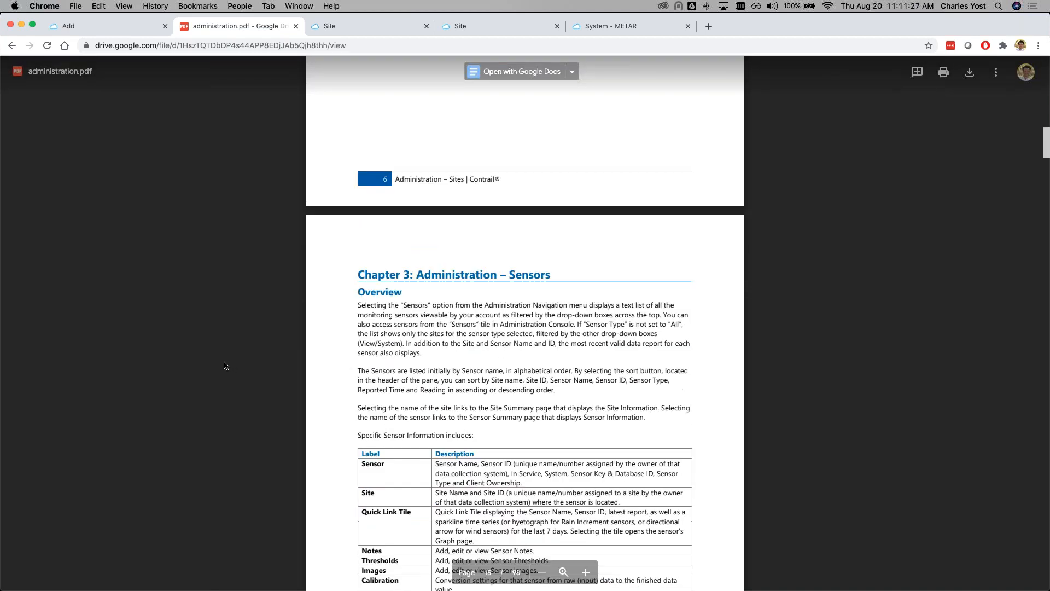
scroll(224, 379, down, 10)
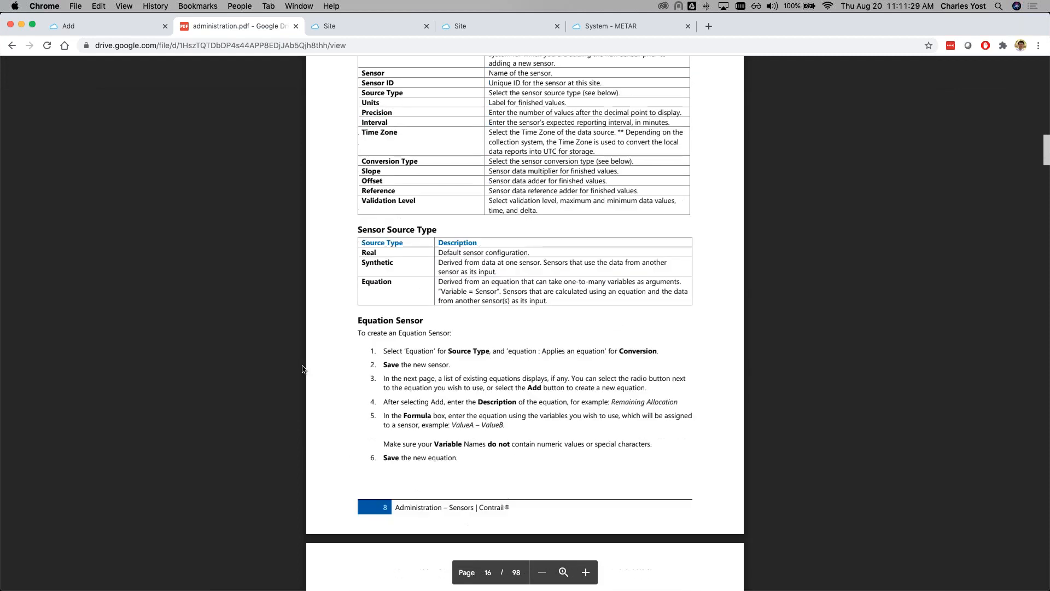
drag(359, 323, 447, 325)
click(447, 326)
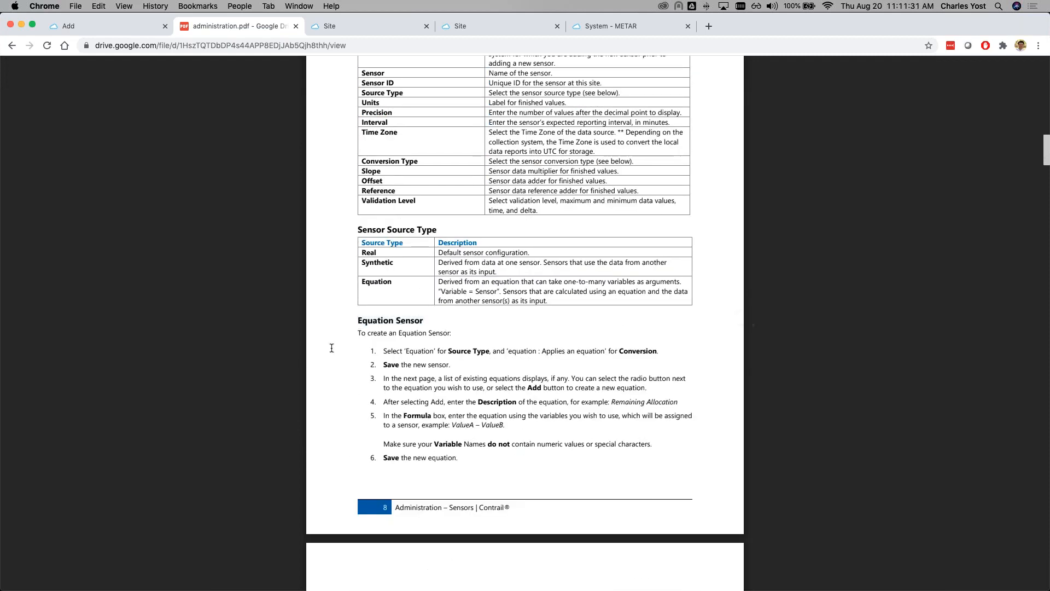
scroll(346, 356, down, 10)
scroll(327, 357, down, 10)
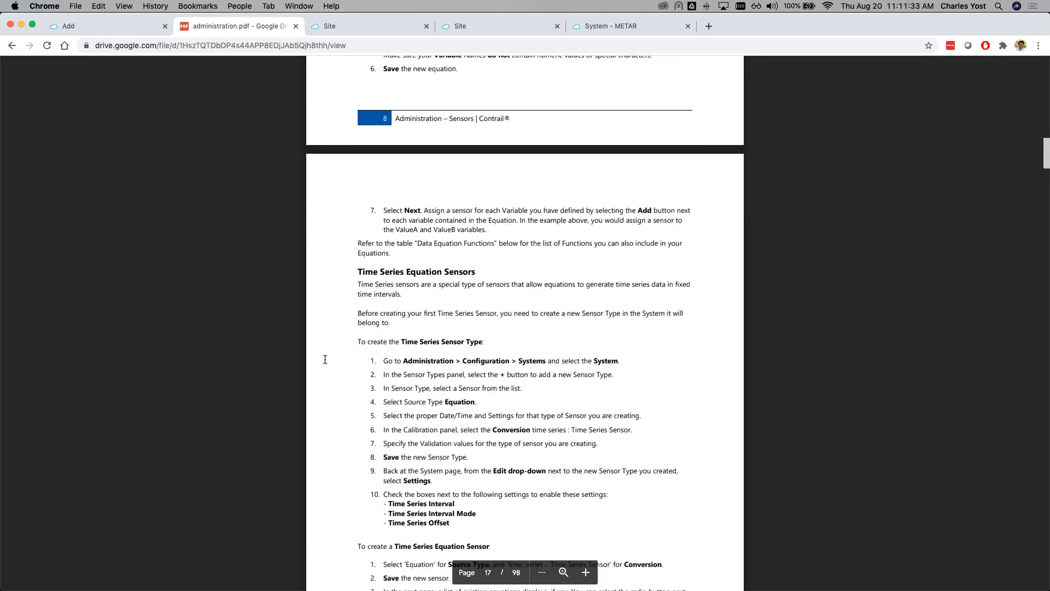
scroll(325, 359, down, 3)
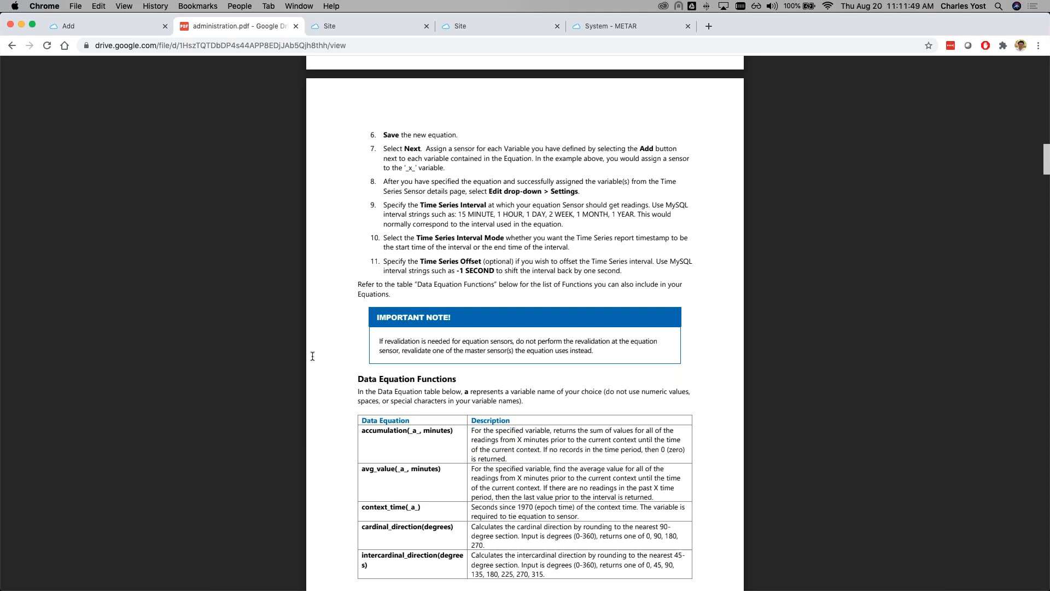
scroll(308, 362, up, 1)
scroll(308, 361, up, 8)
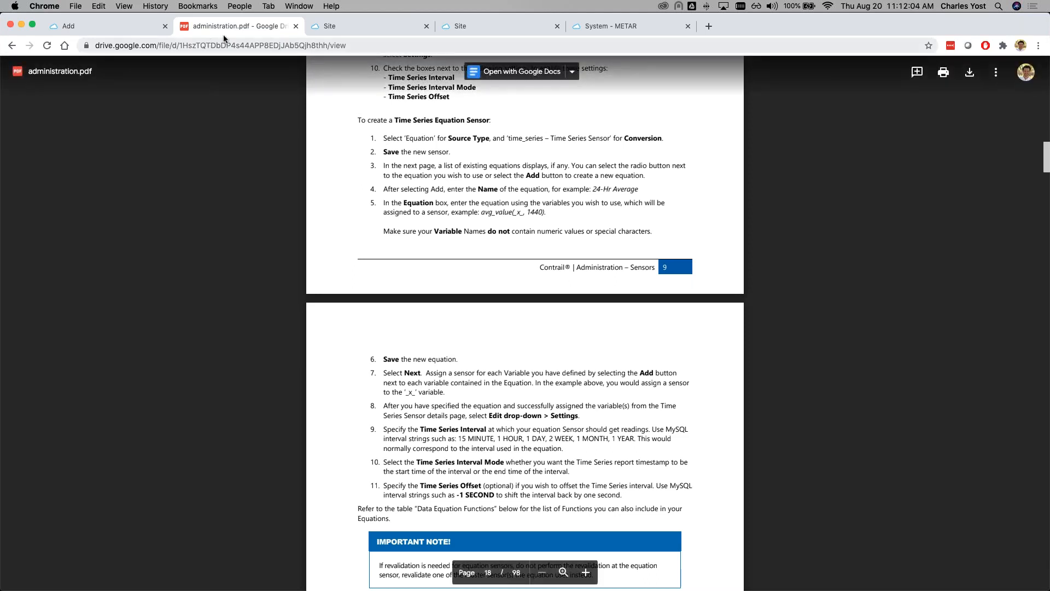
Step: Move the administration.pdf browser tab to the end of the row and return to the Contrail form for adding a sensor type
drag(233, 28, 602, 23)
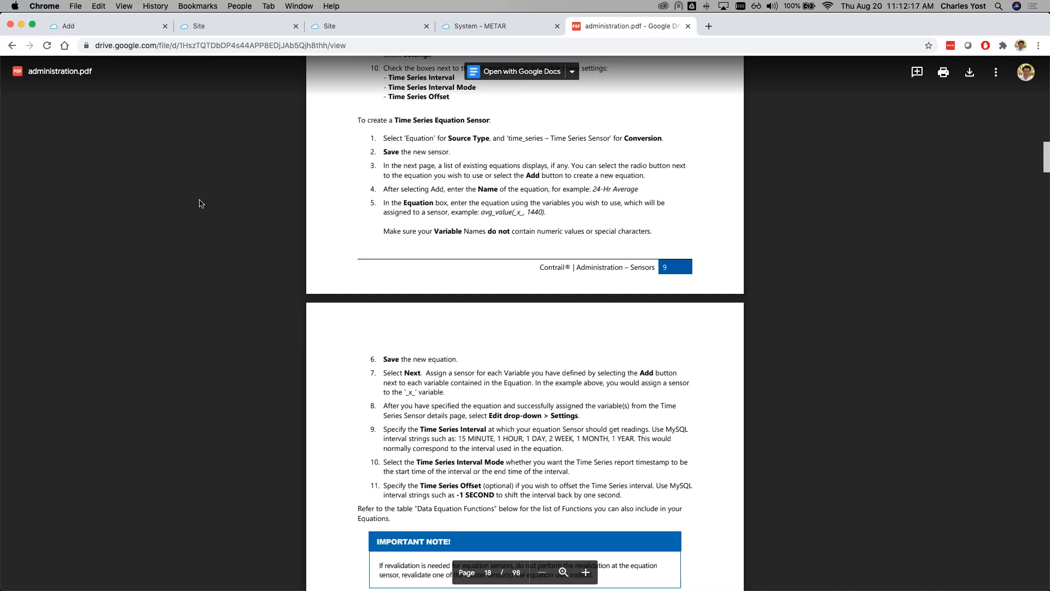
click(84, 30)
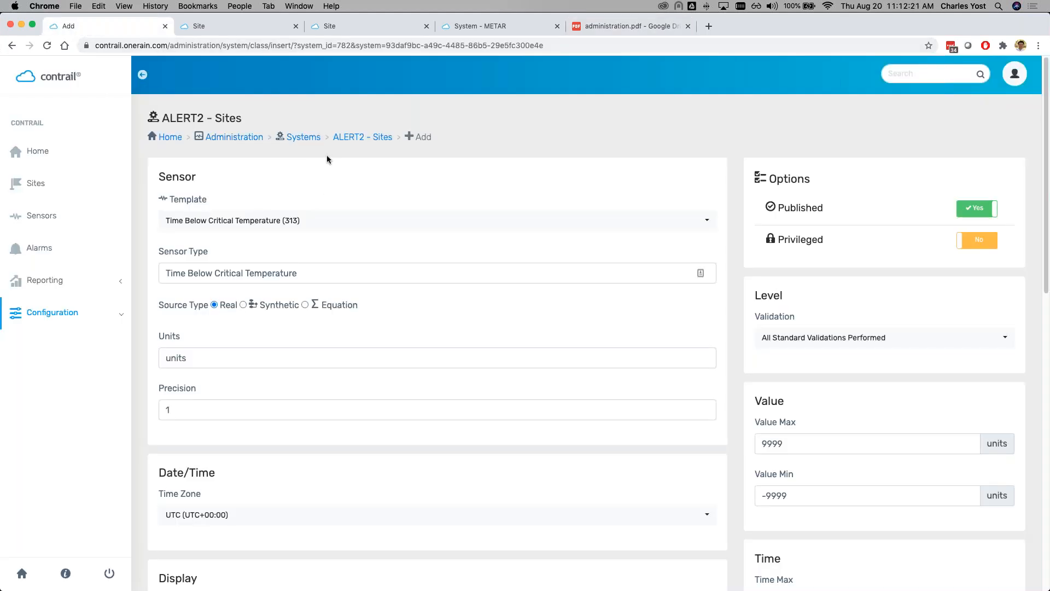
Step: Start a new sensor for the Antelope (10068) site and choose Rain Increment as its sensor type
click(246, 32)
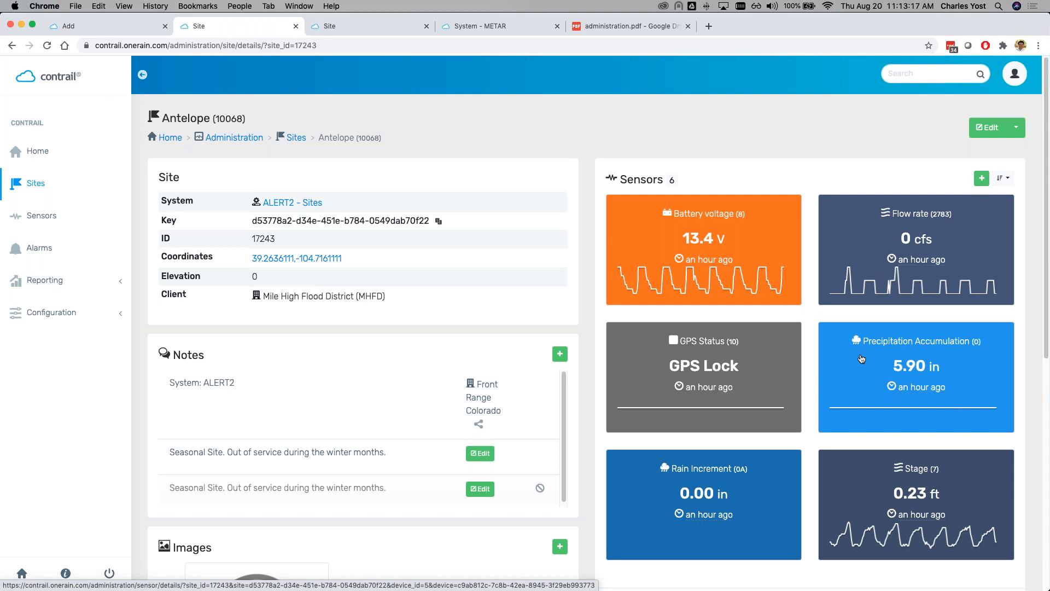
click(982, 181)
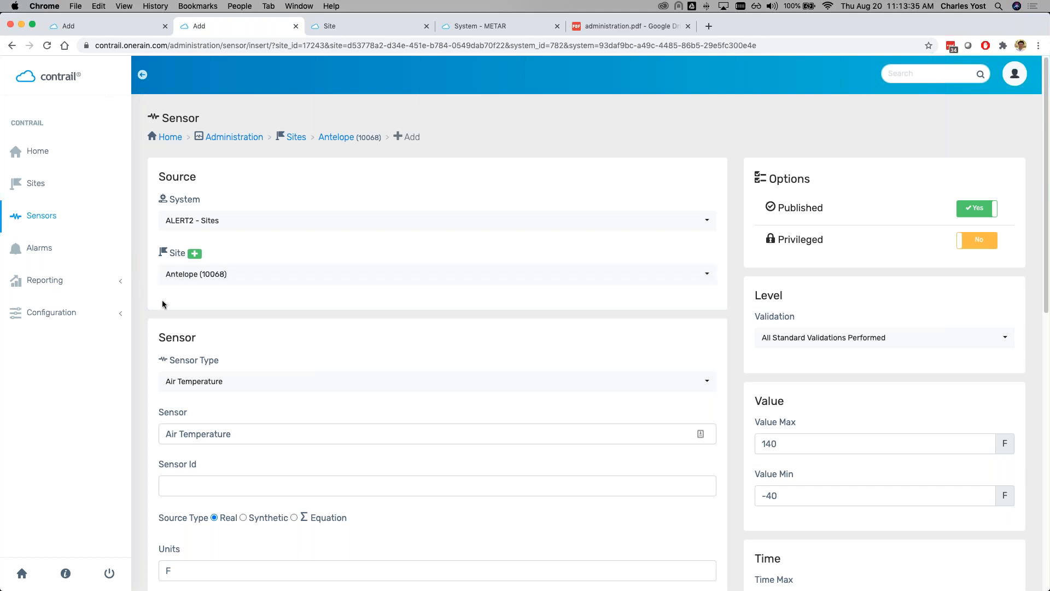
scroll(154, 317, down, 2)
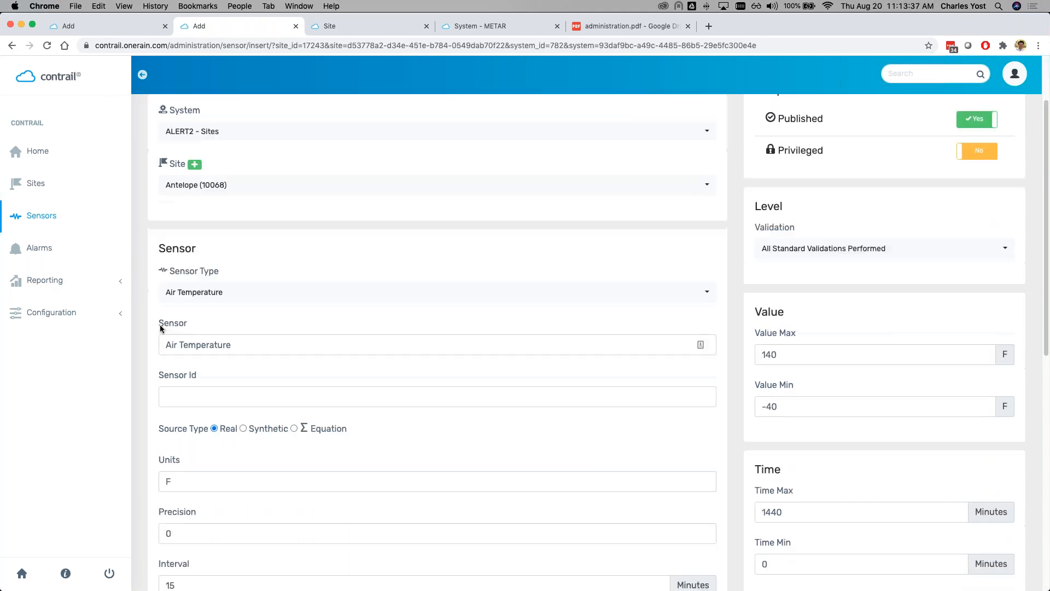
click(437, 292)
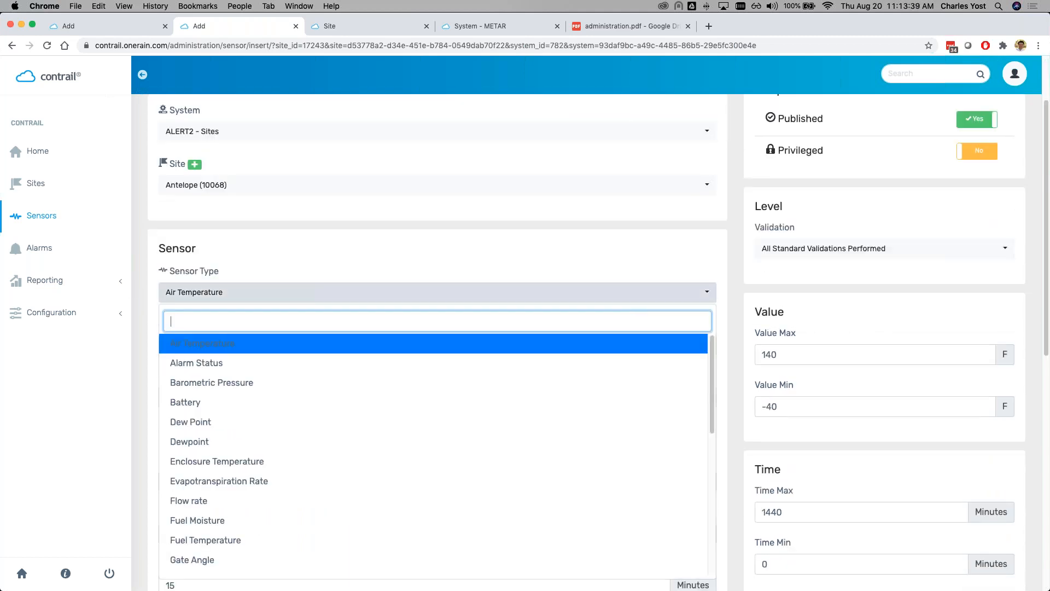
text(rai)
text(n)
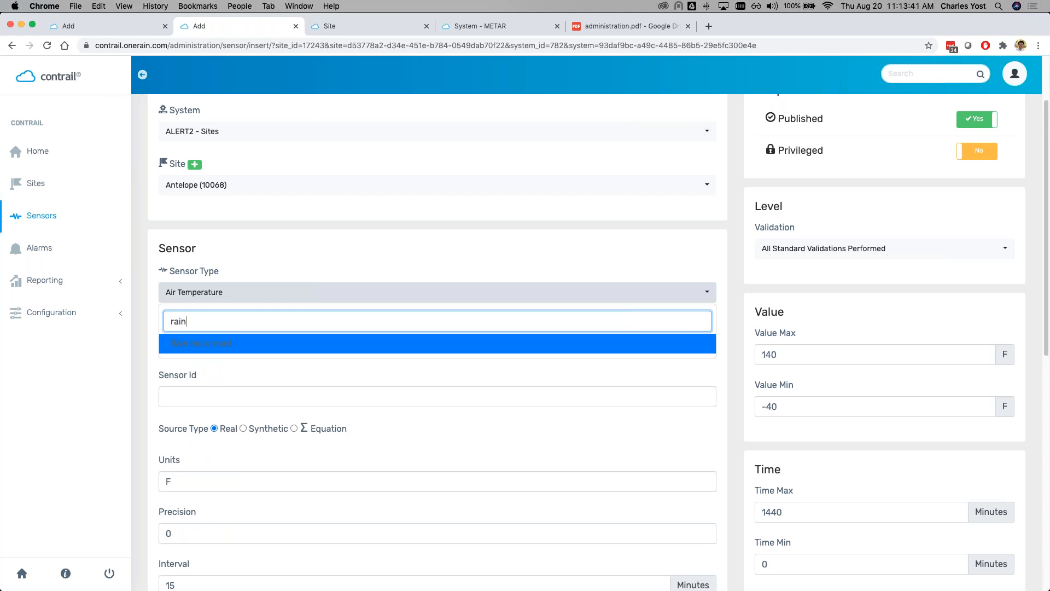
click(190, 342)
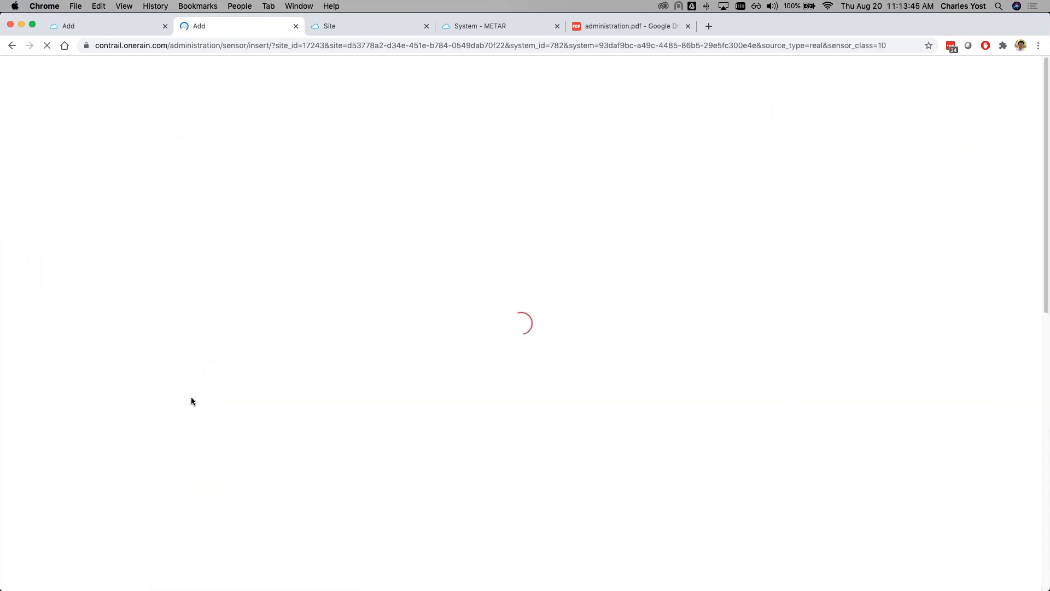
Step: Review the new Rain Increment sensor's source type, units, precision, interval, time zone, validation and calibration settings
scroll(181, 395, down, 2)
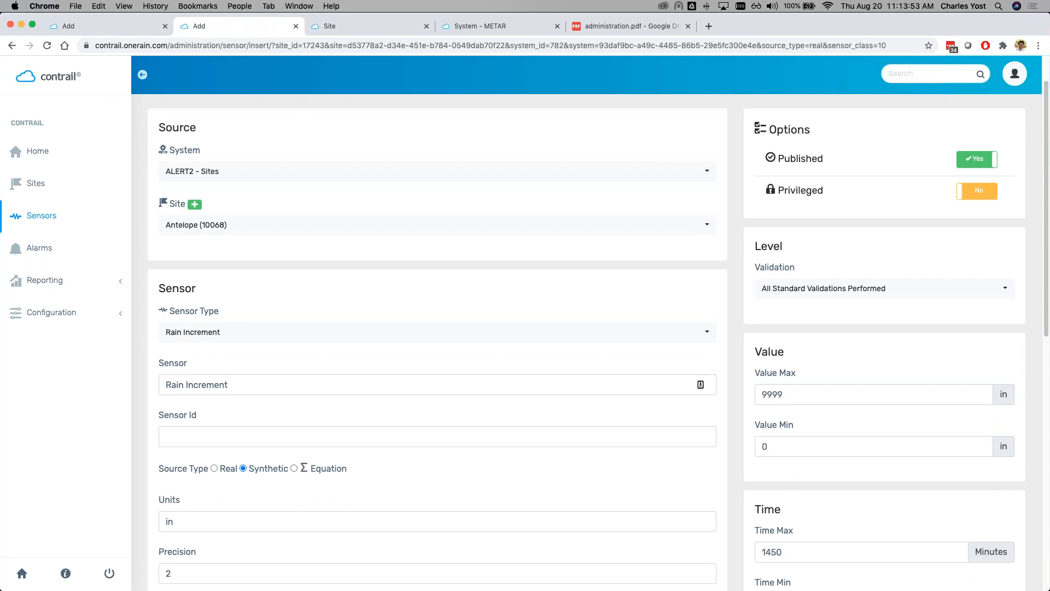
scroll(181, 382, down, 2)
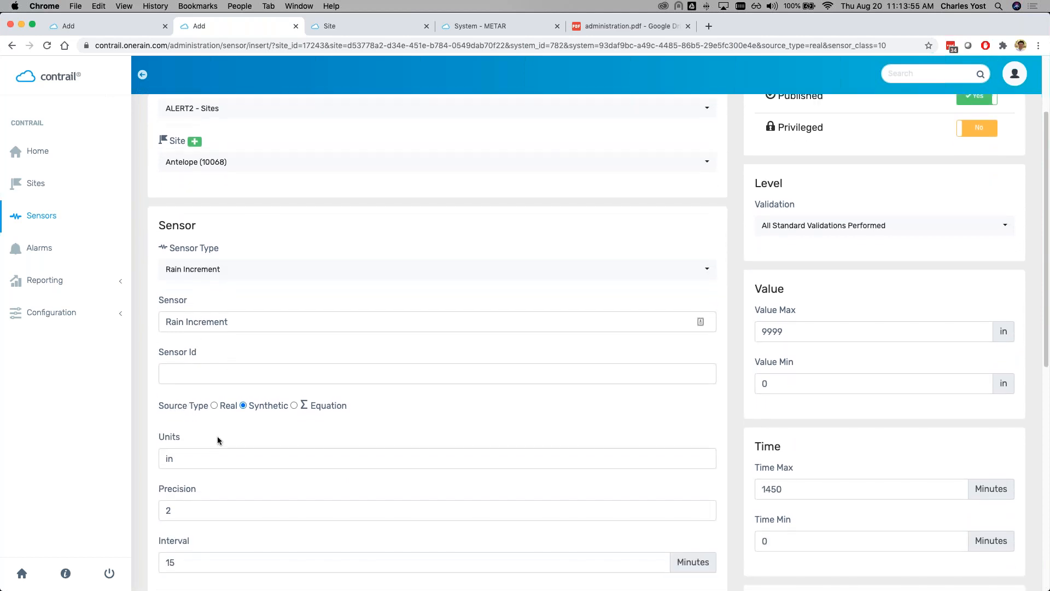
scroll(249, 377, down, 1)
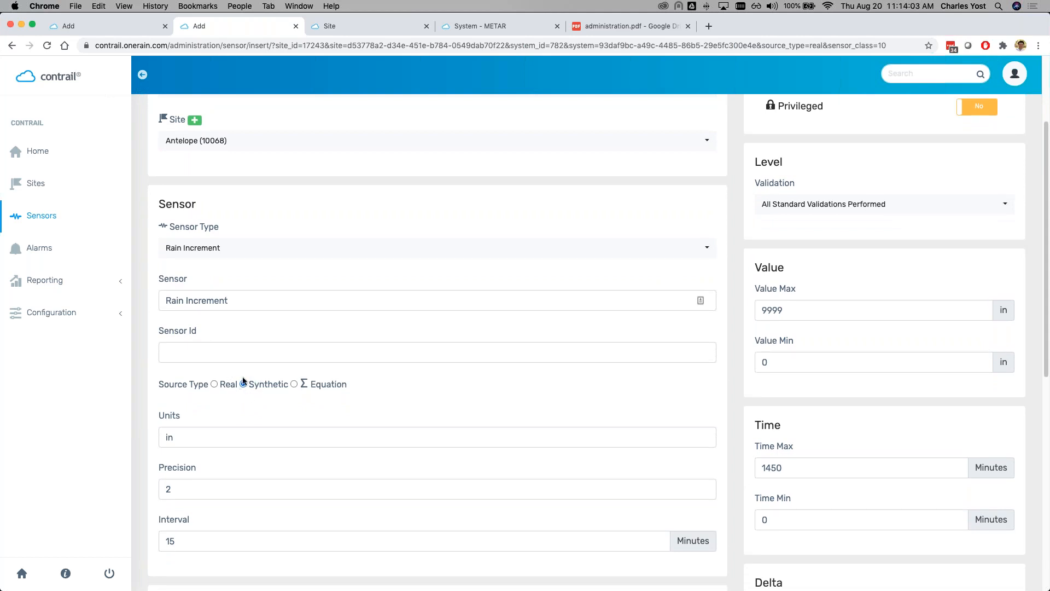
scroll(206, 417, down, 3)
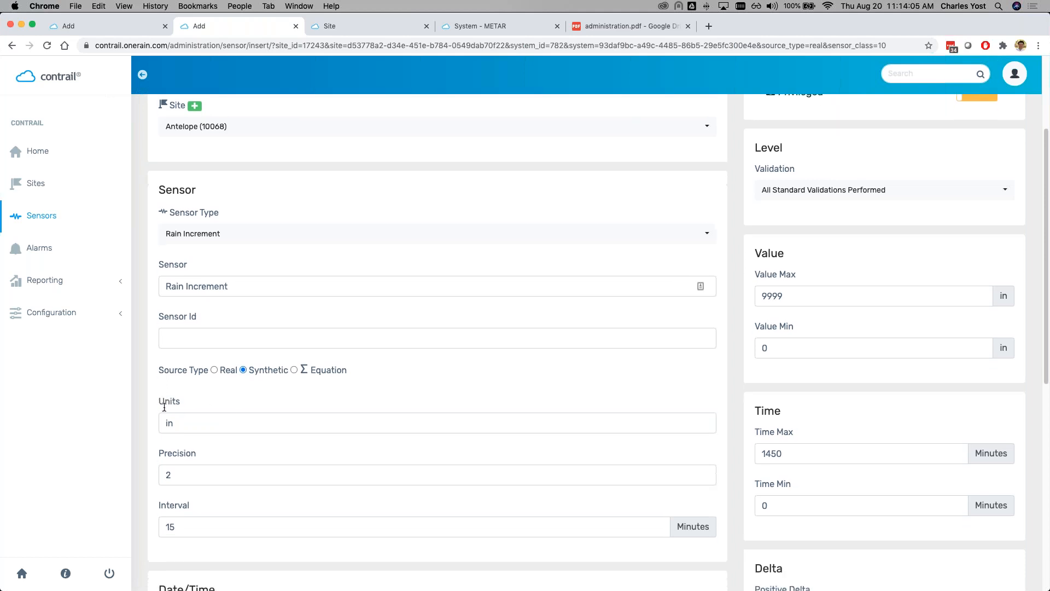
scroll(159, 461, down, 1)
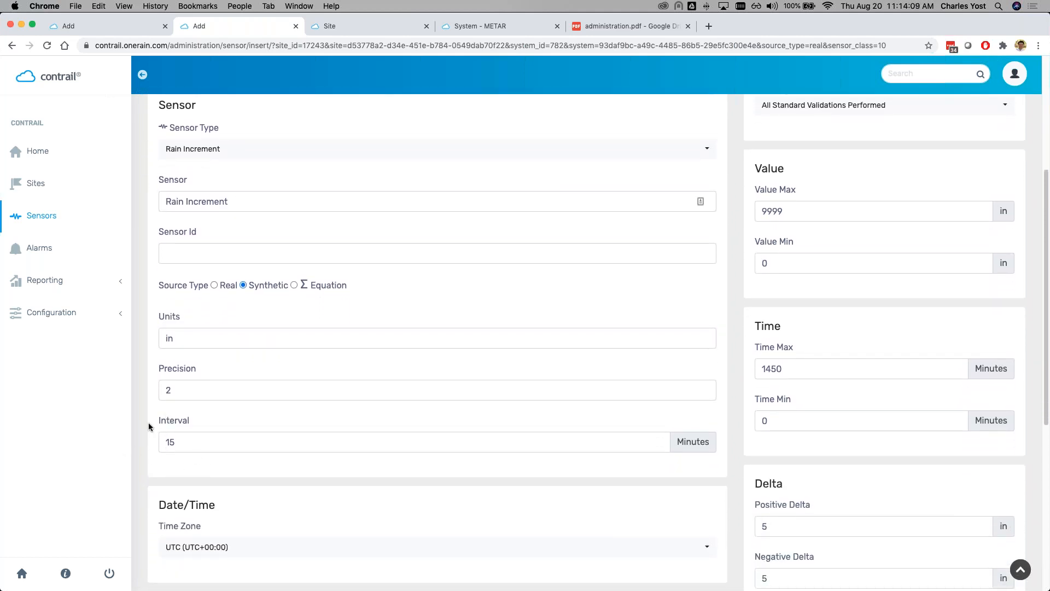
scroll(149, 422, down, 5)
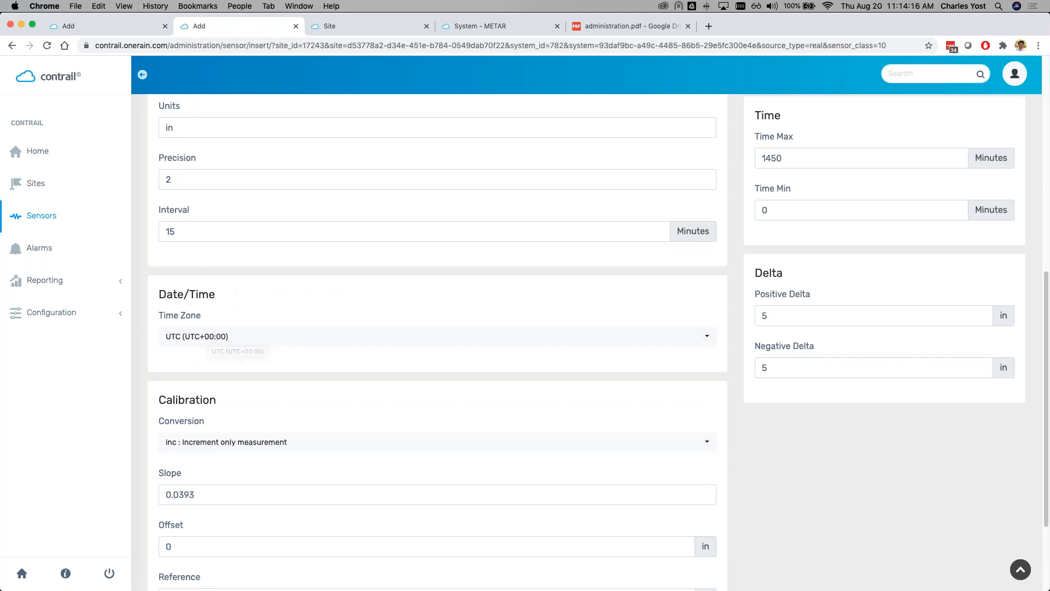
scroll(146, 341, down, 3)
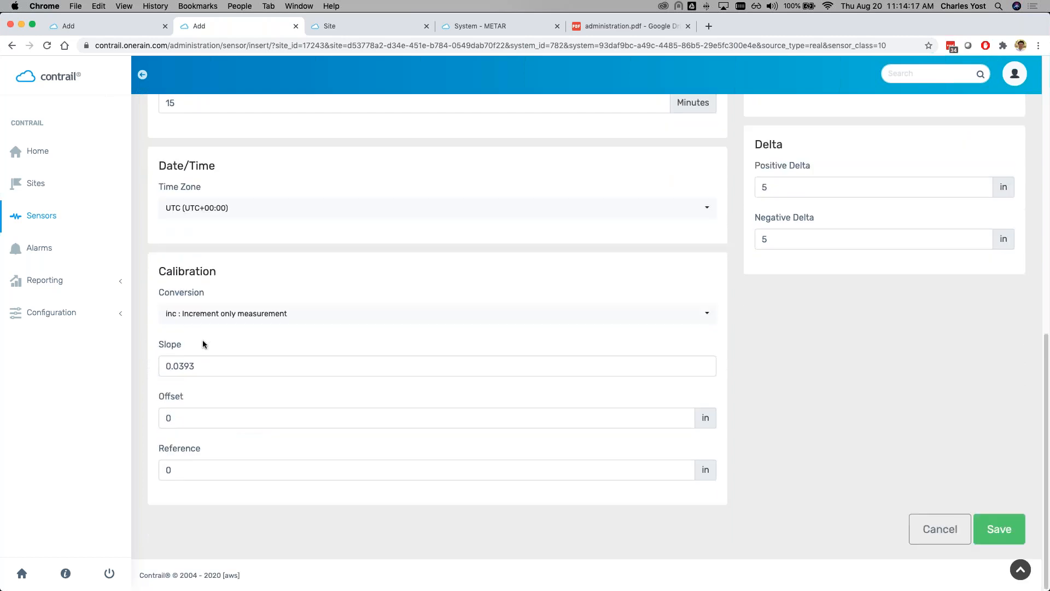
Step: Review the calibration's conversion options, keeping "inc : Increment only measurement", and check the slope field
click(201, 314)
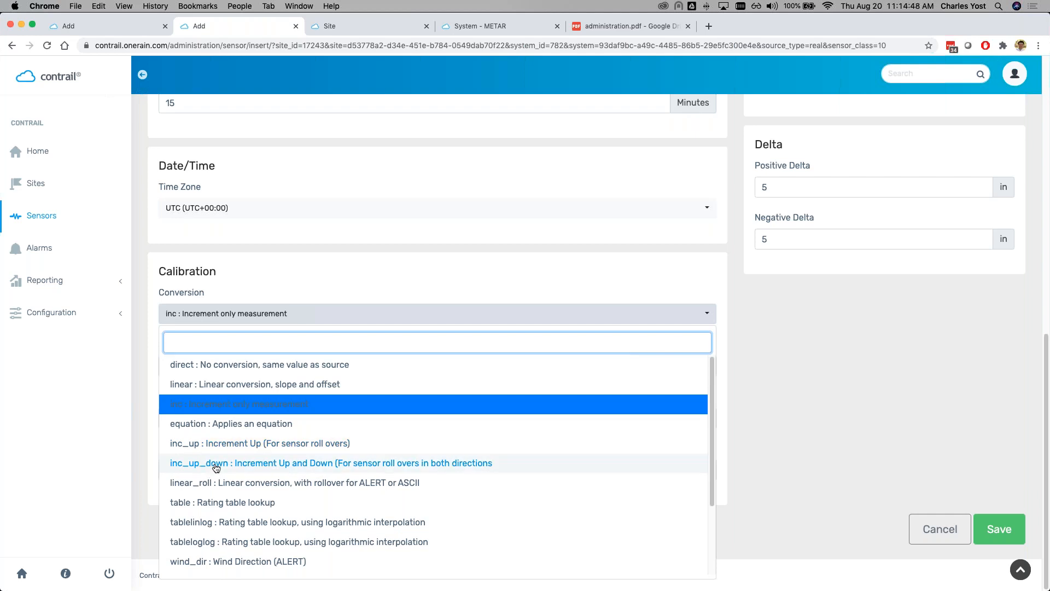
click(212, 404)
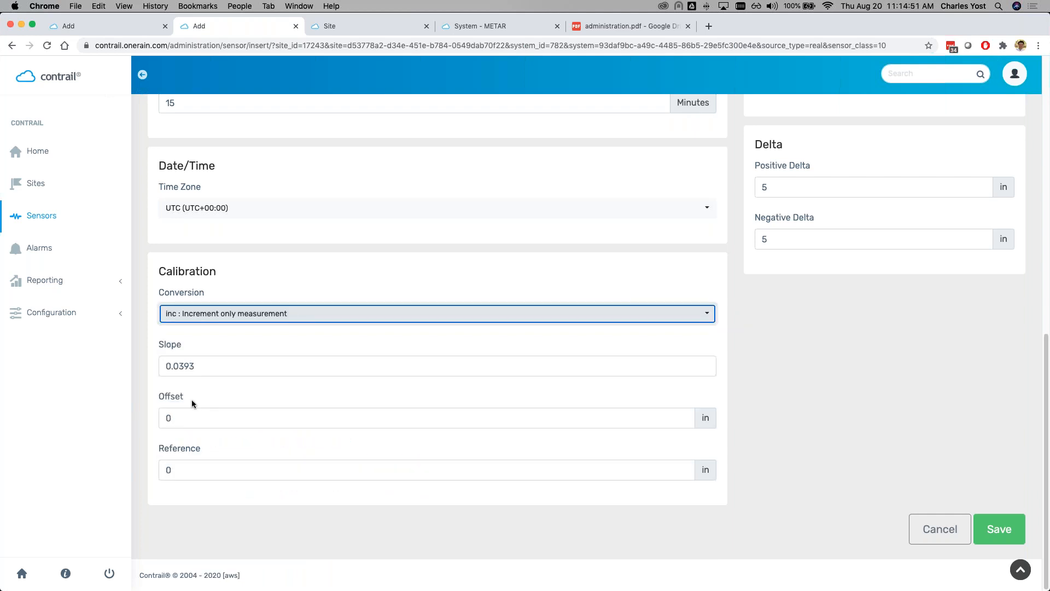
click(213, 366)
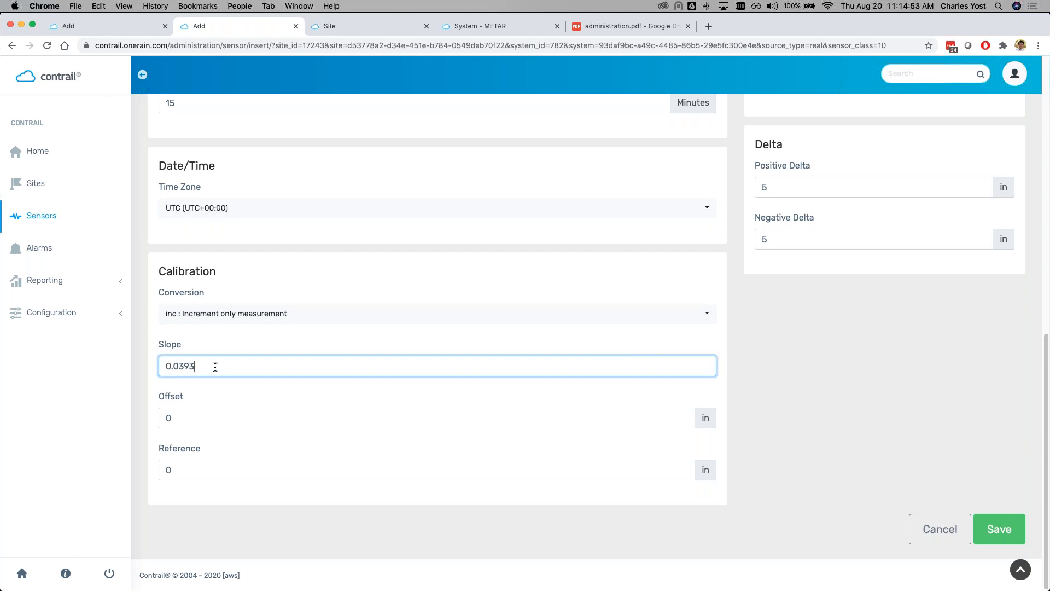
key(super+a)
click(153, 378)
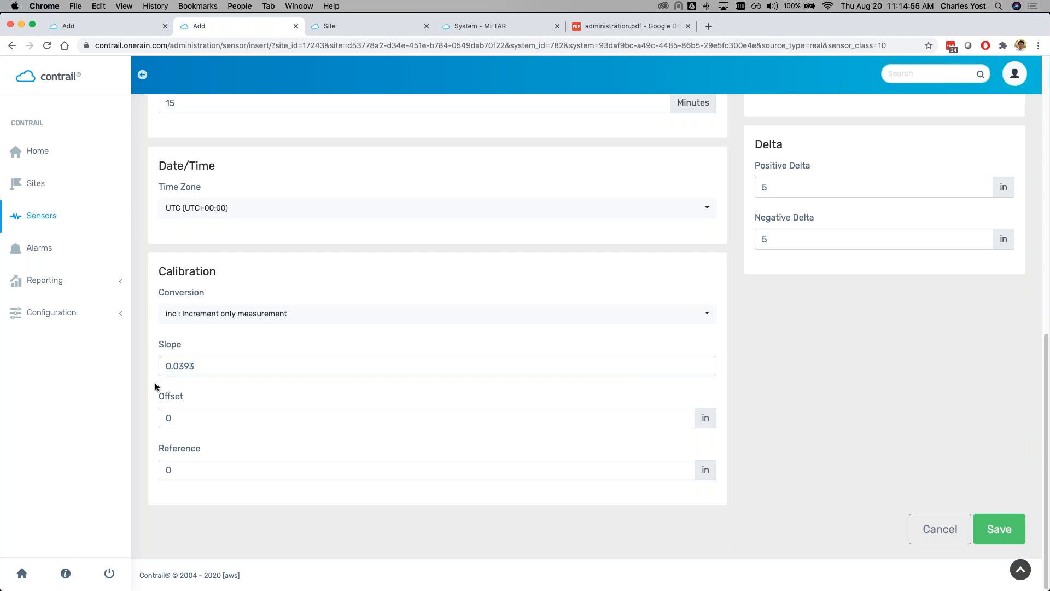
Step: Set the new Rain Increment sensor's ID to TEST
scroll(155, 382, up, 7)
click(166, 302)
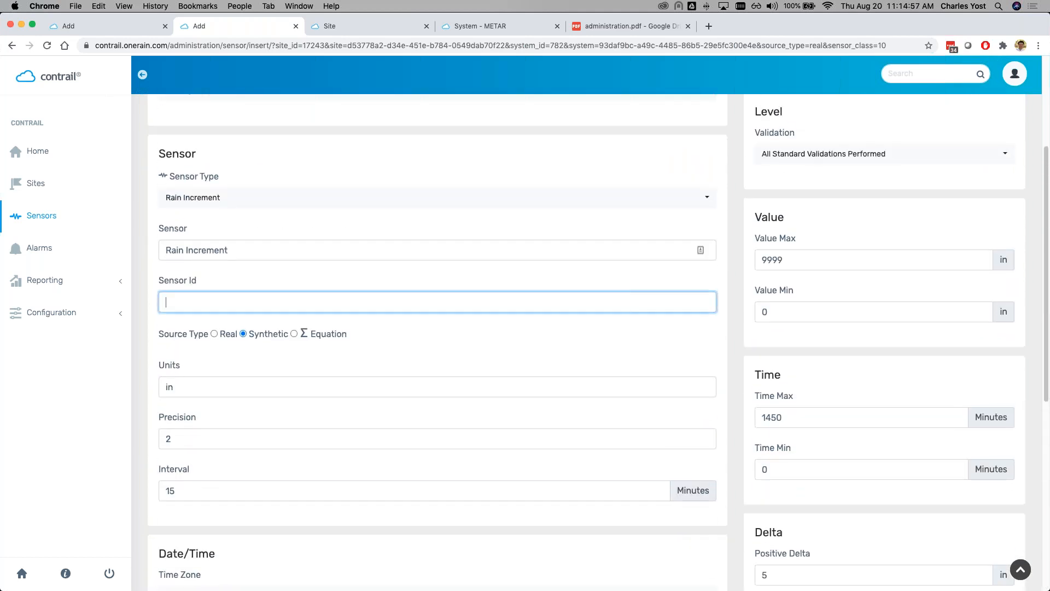
text(TEST)
scroll(151, 343, down, 3)
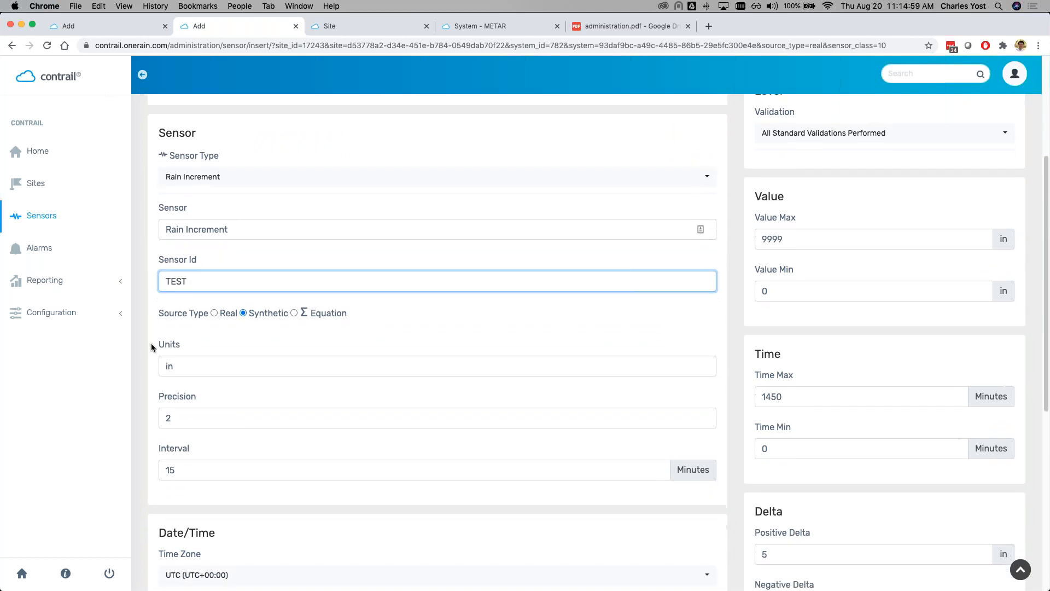
scroll(151, 343, down, 10)
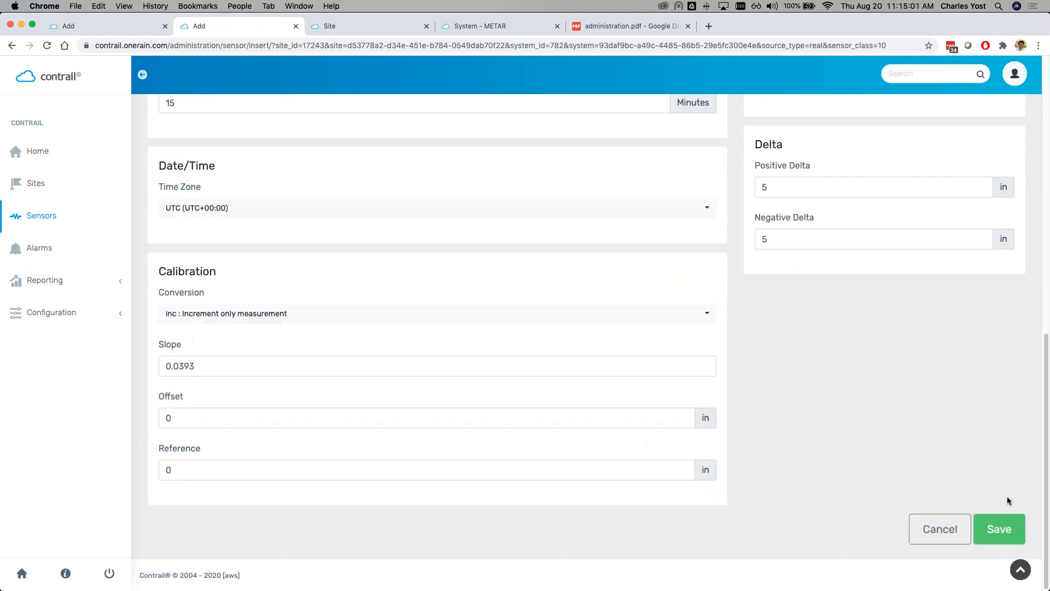
Step: Save the Rain Increment sensor and set its synthetic source to the Precipitation Accumulation sensor at site Antelope (10068)
click(1013, 537)
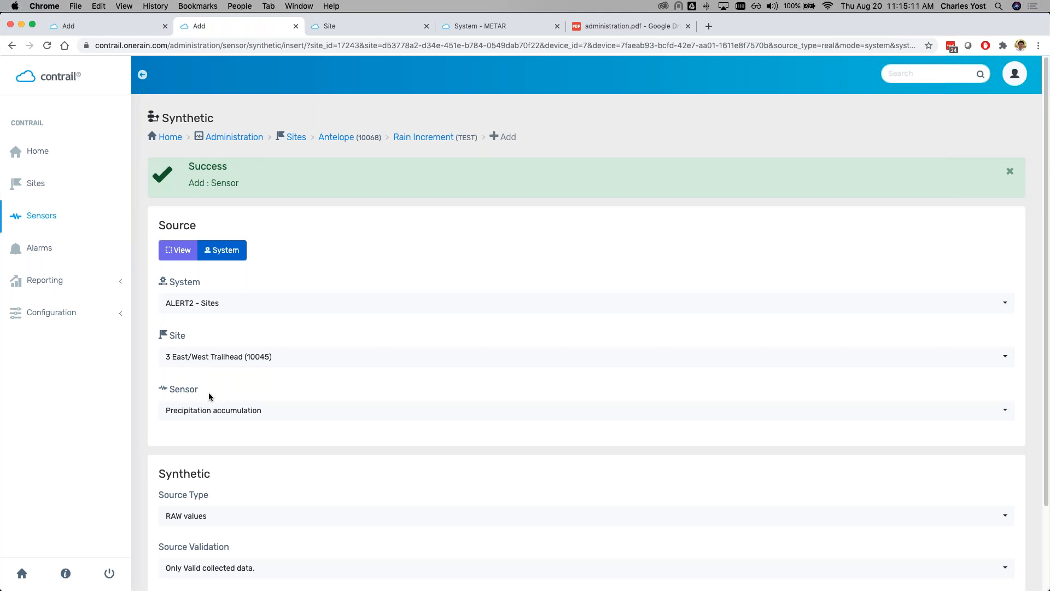
scroll(190, 366, down, 1)
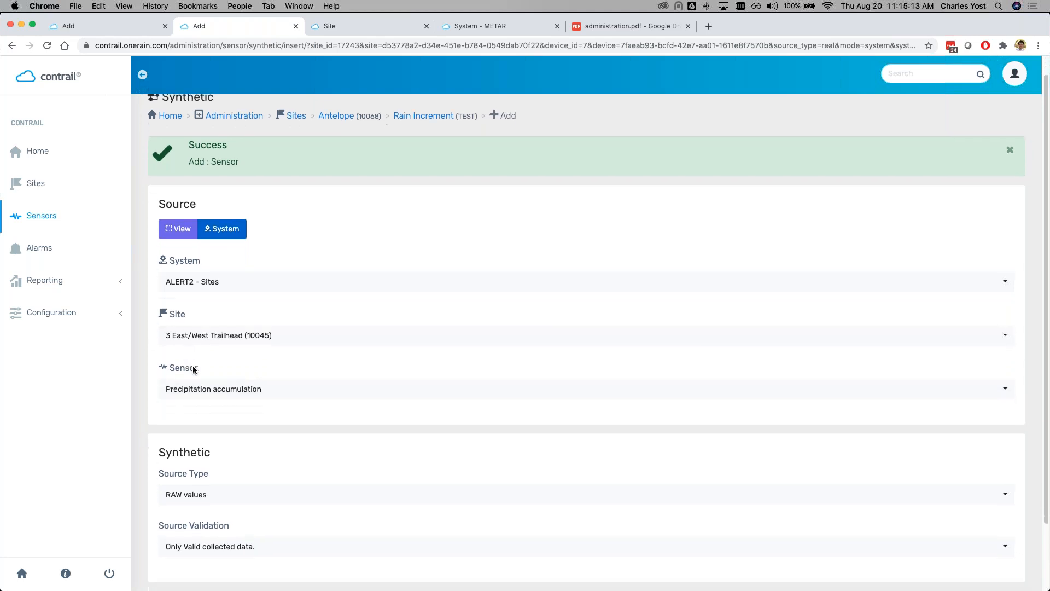
click(198, 340)
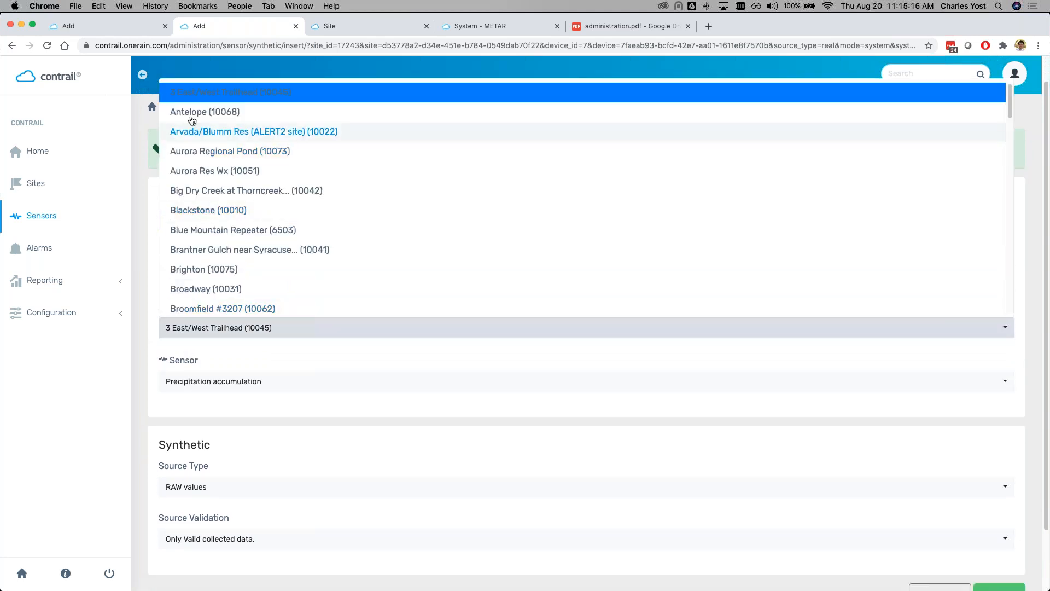
click(191, 116)
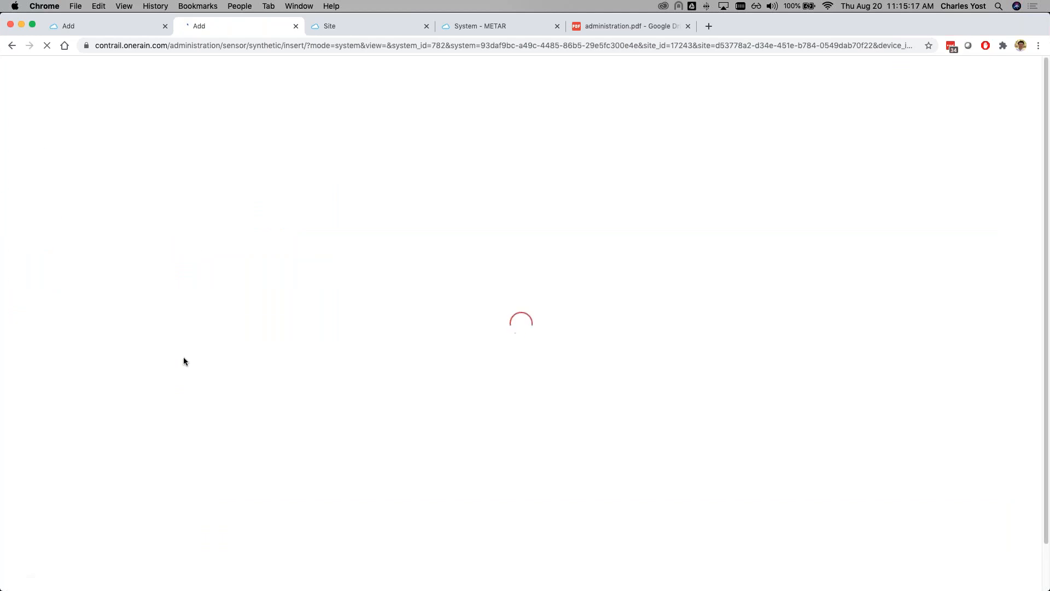
click(184, 363)
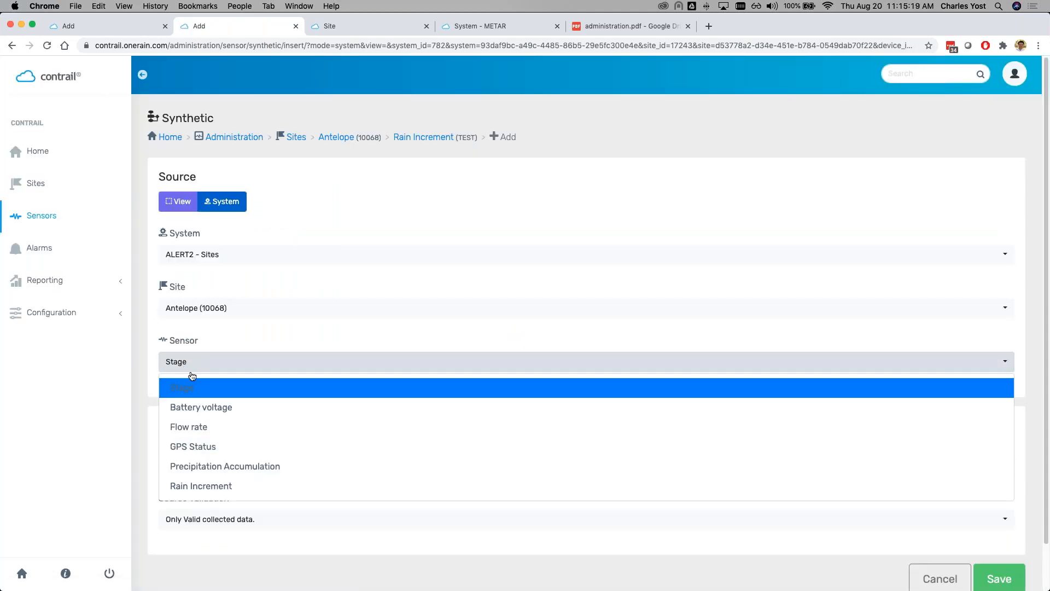
click(200, 466)
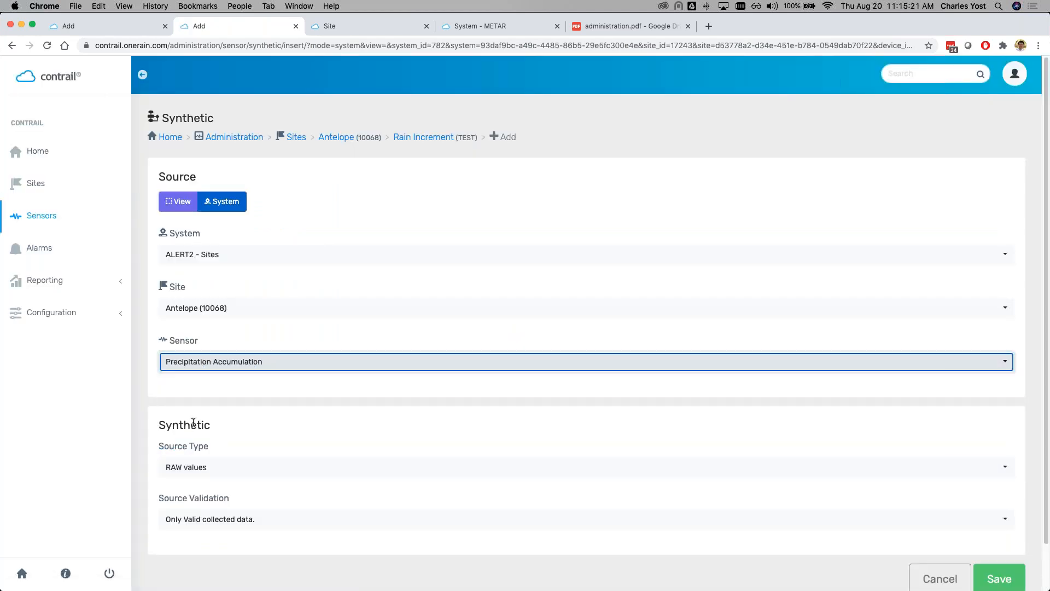
Step: Check the source validation options, keep RAW values and "Only Valid collected data.", and save the synthetic setting
scroll(193, 423, down, 1)
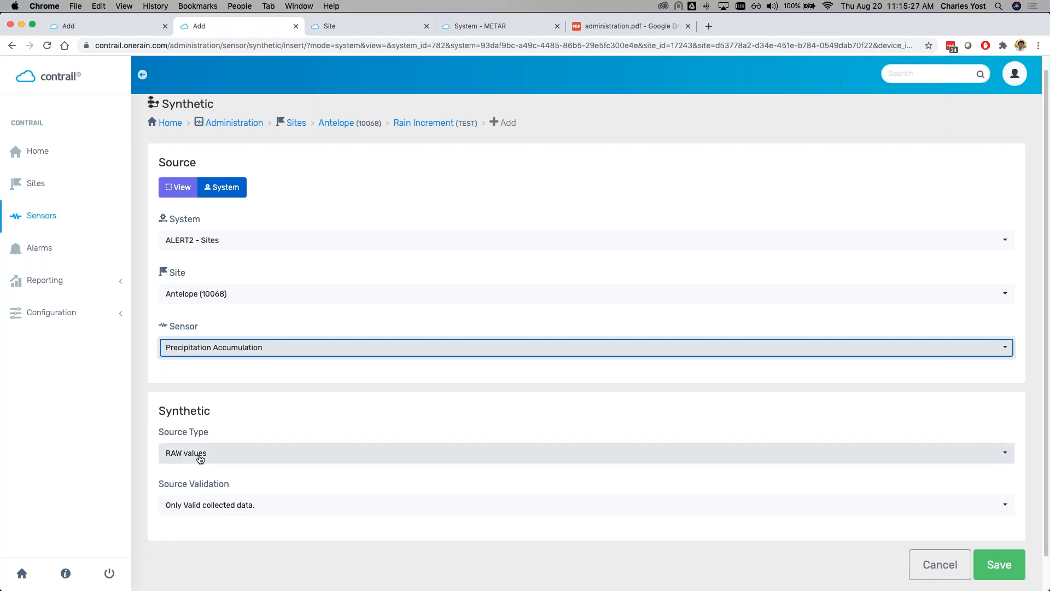
click(206, 503)
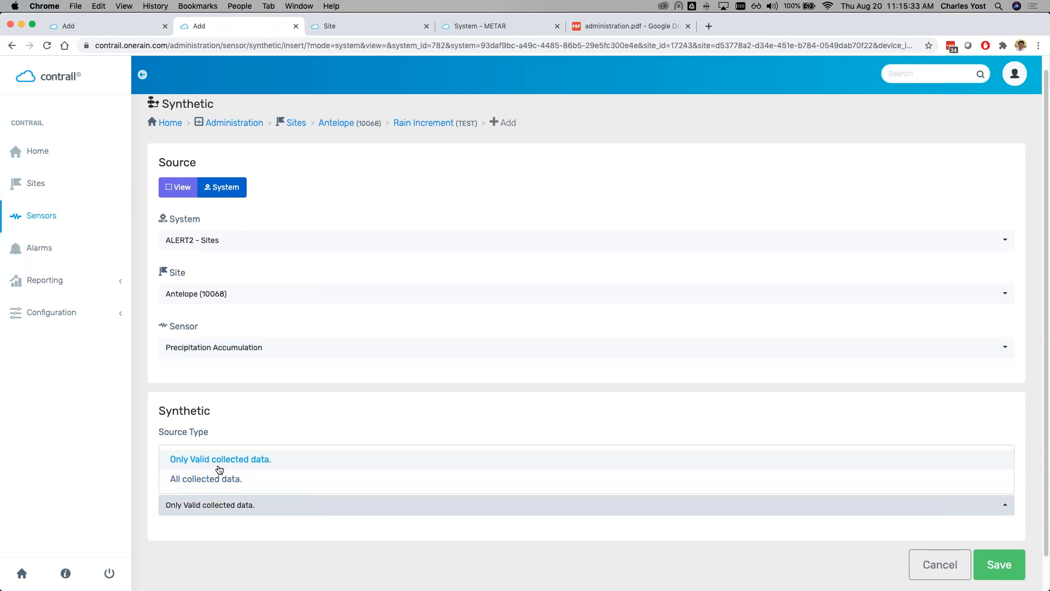
click(139, 481)
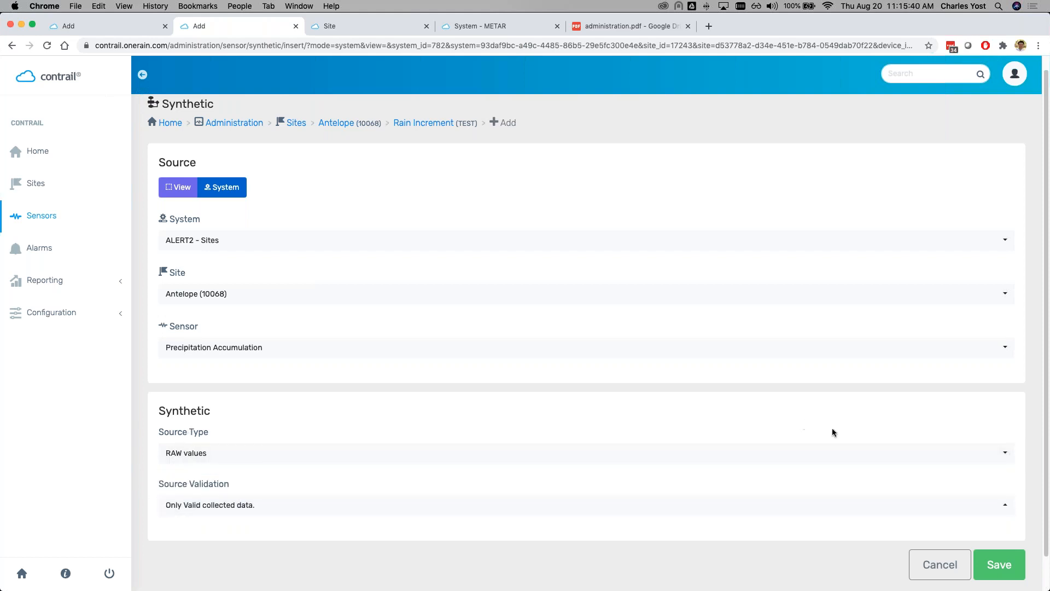
scroll(921, 524, down, 1)
click(1008, 564)
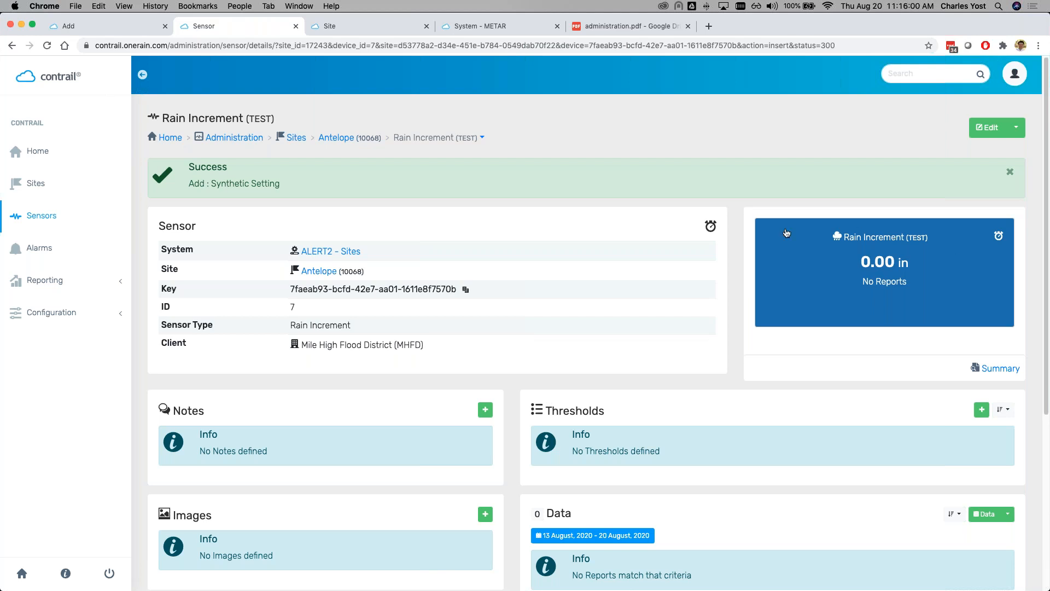
Step: Review the Rain Increment (TEST) sensor's details, including its data, calibration and the note about its source sensor
scroll(269, 418, down, 3)
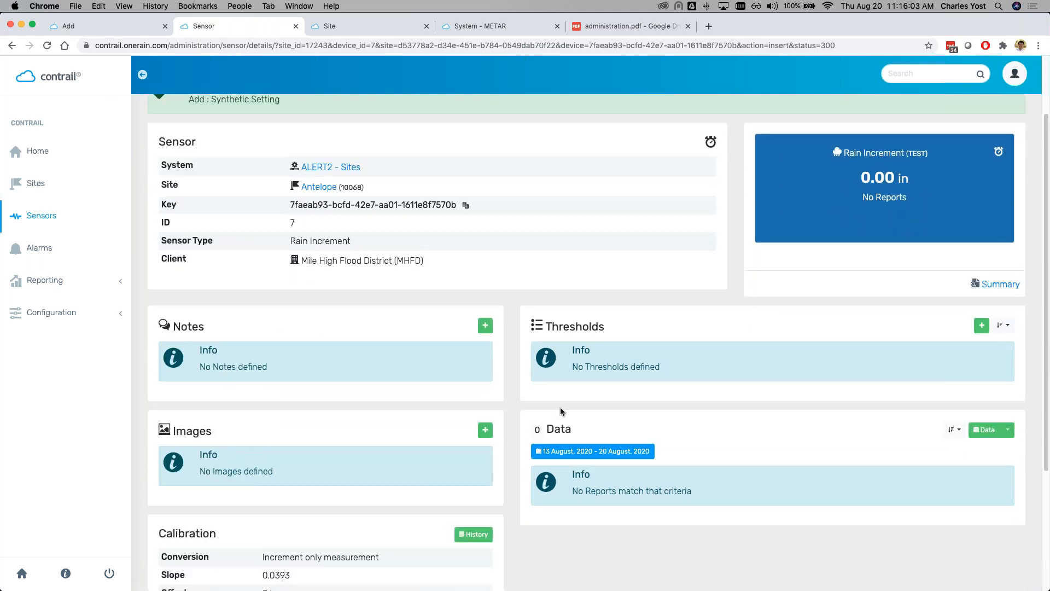
scroll(495, 355, down, 4)
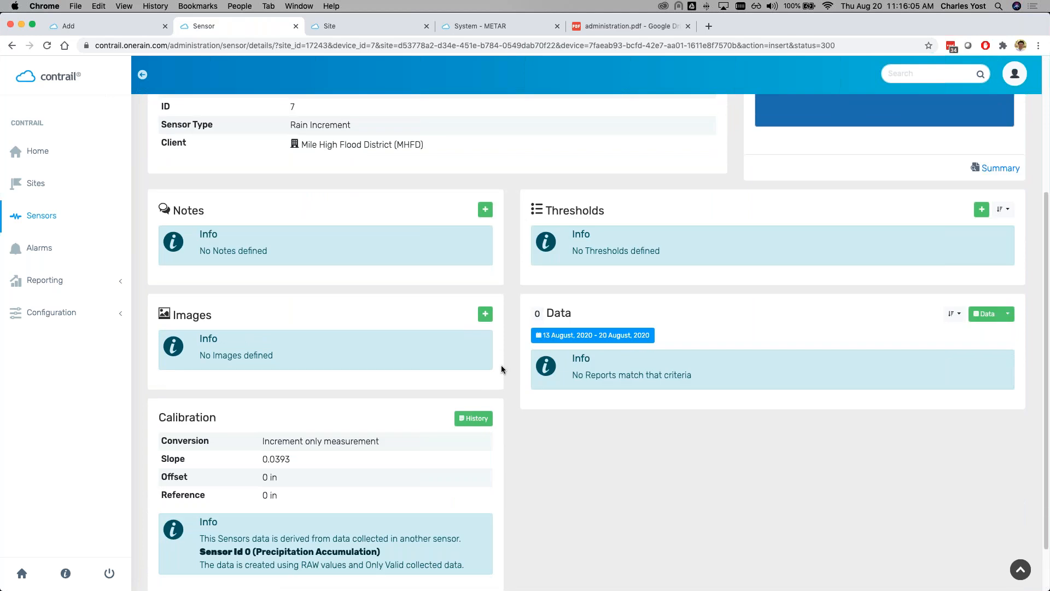
scroll(501, 365, down, 2)
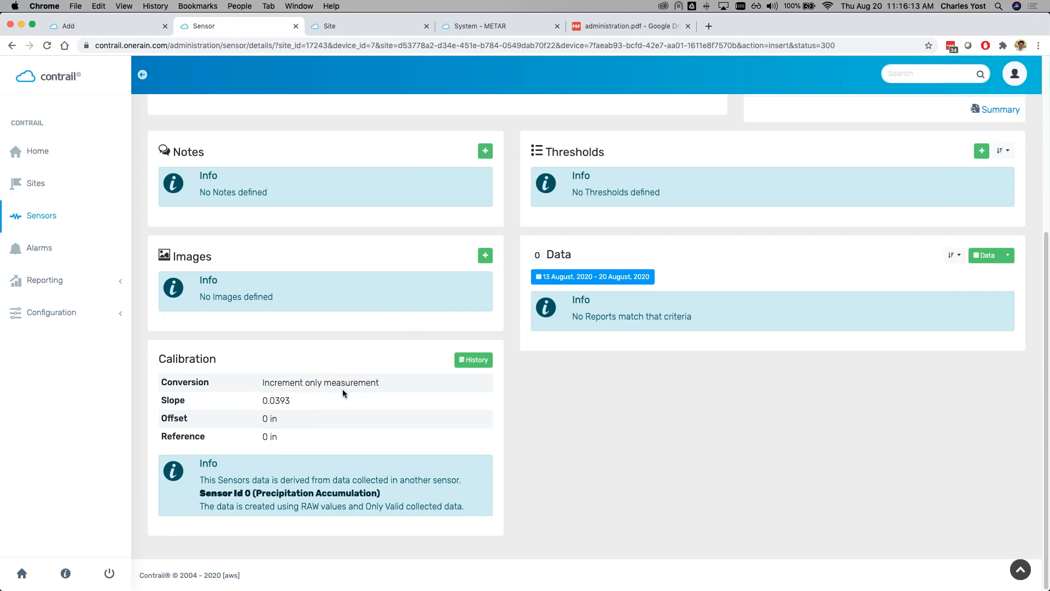
Step: Open the source Precipitation Accumulation sensor, check its sensor type, and return to the Rain Increment (TEST) sensor
click(256, 497)
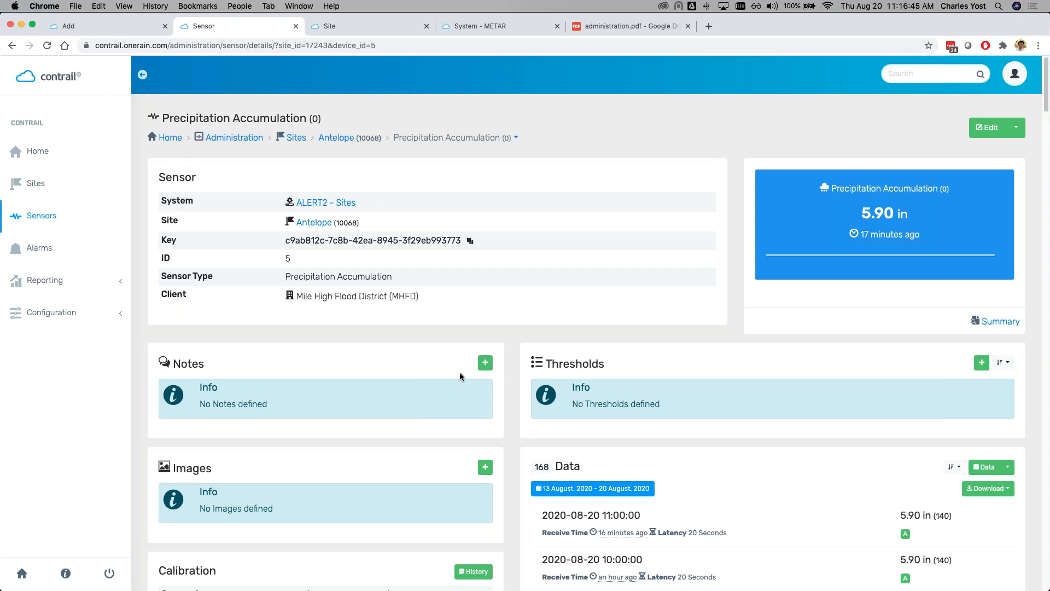
drag(285, 277, 399, 273)
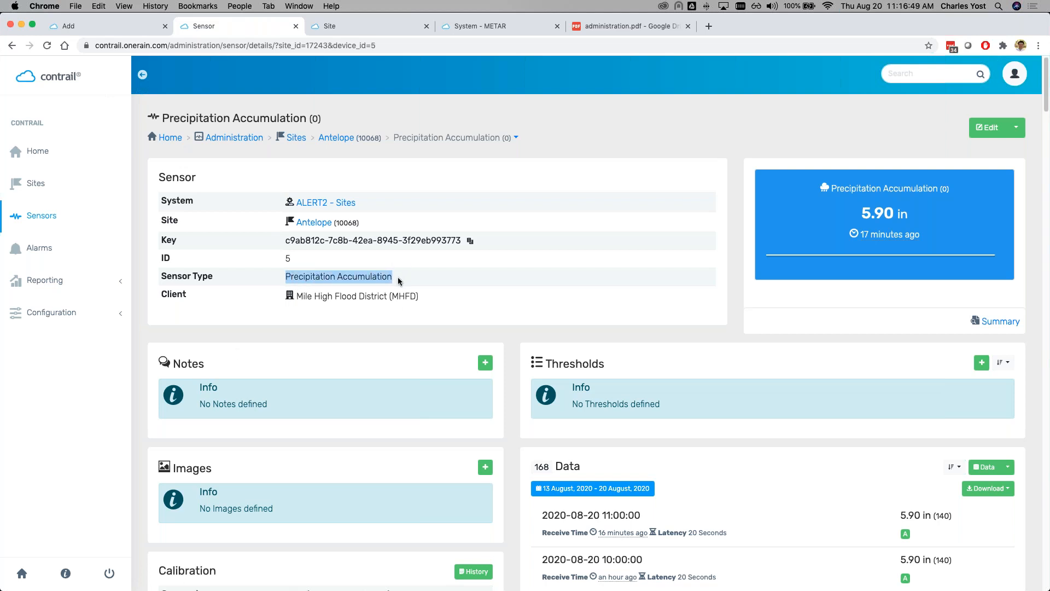
click(398, 278)
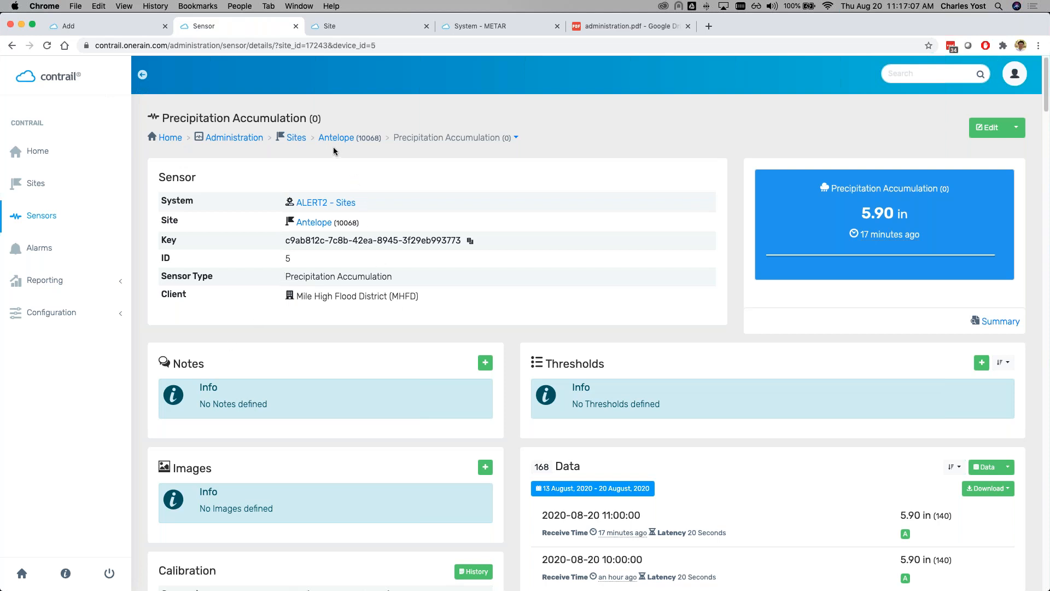
key(super+Left)
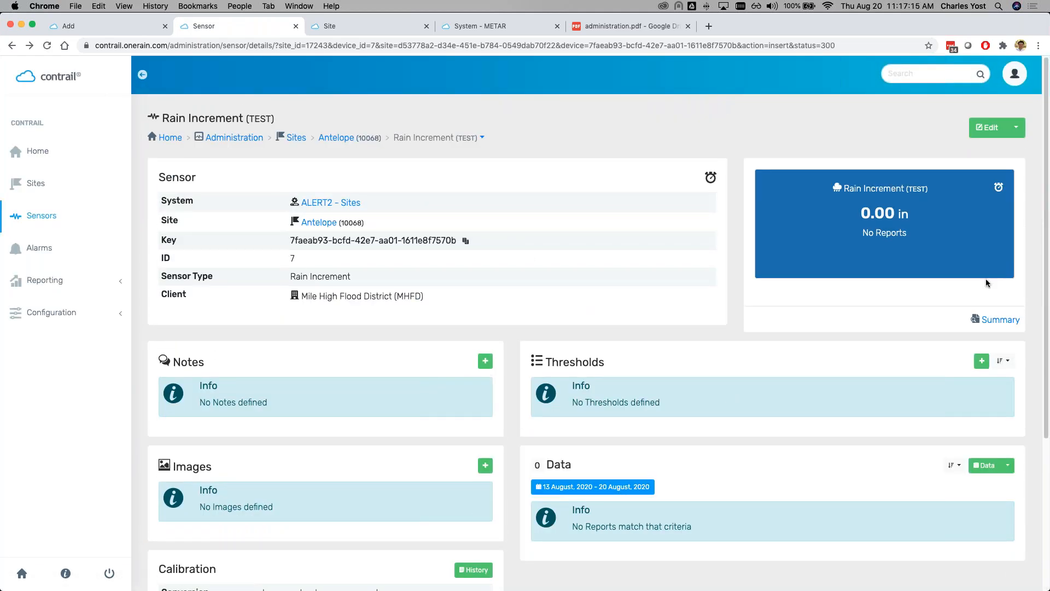
Step: Delete the Rain Increment (TEST) sensor from the Antelope site and confirm the deletion
click(1019, 135)
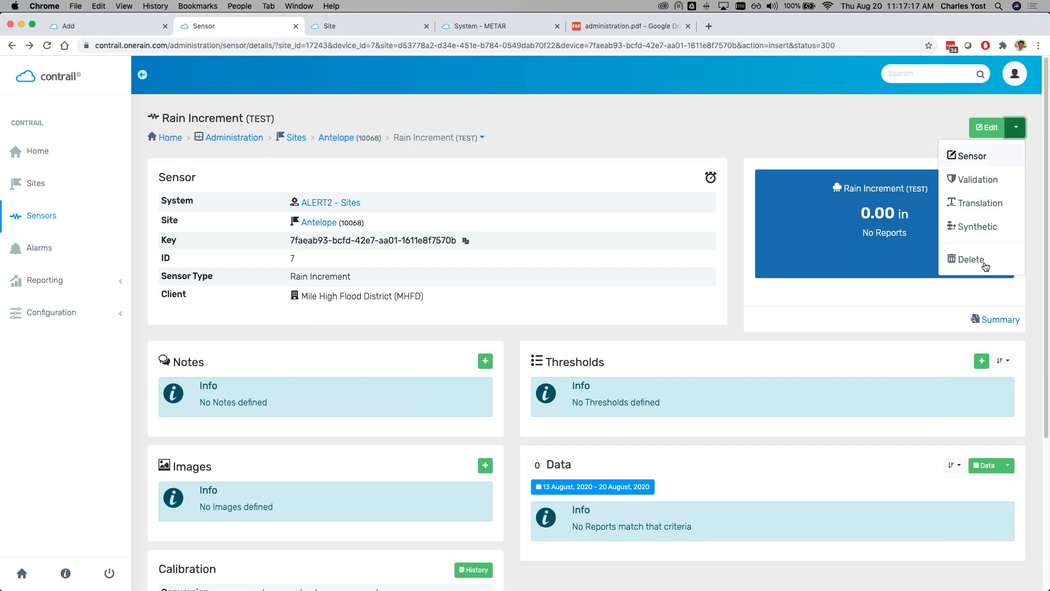
click(972, 267)
click(548, 181)
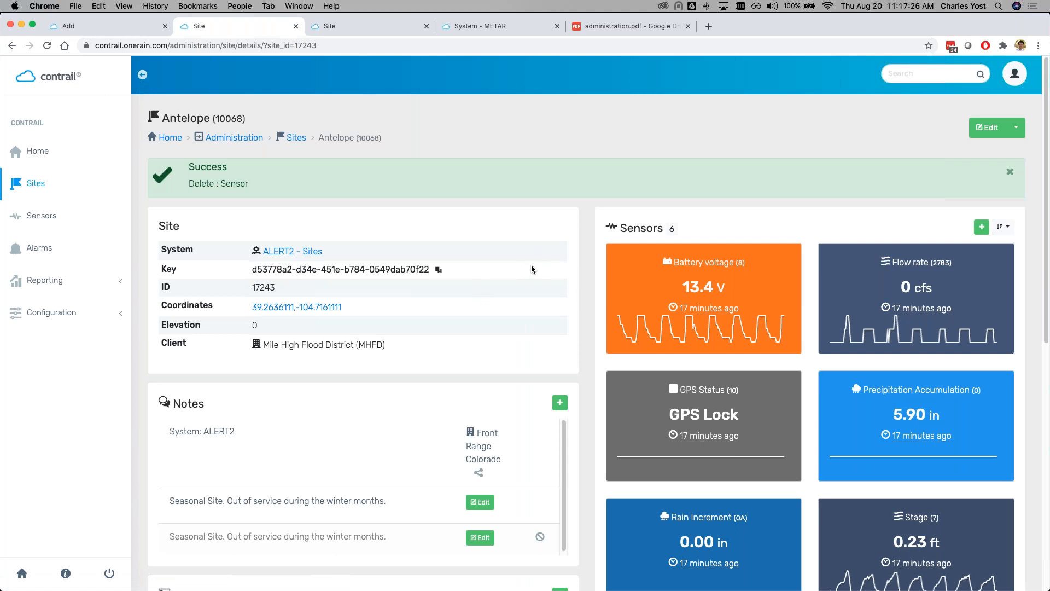
Step: Start a new sensor for the Antelope (10068) site and choose Flow rate as its sensor type
scroll(583, 281, down, 2)
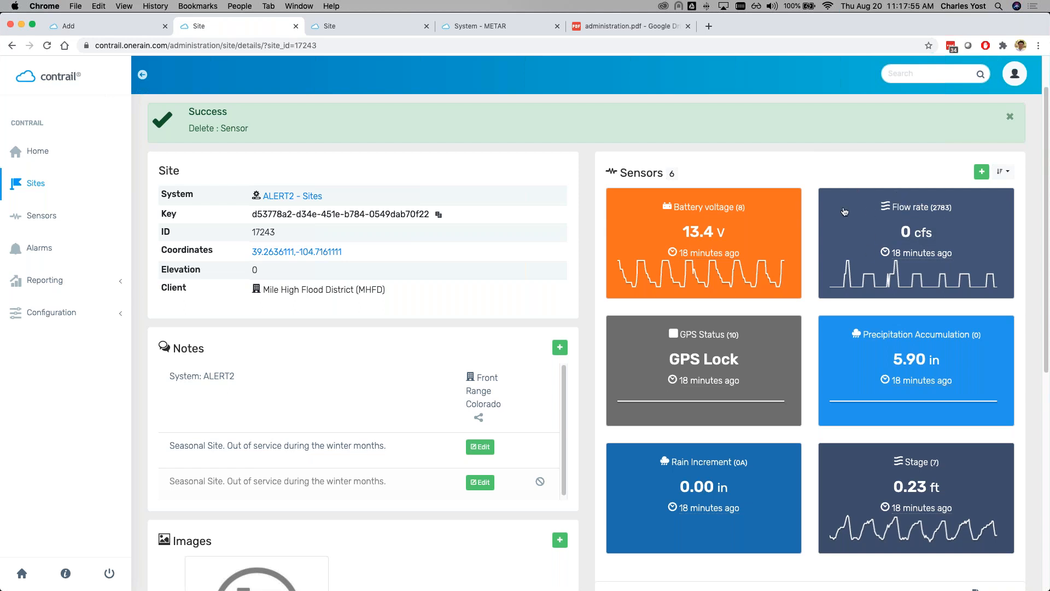
click(982, 173)
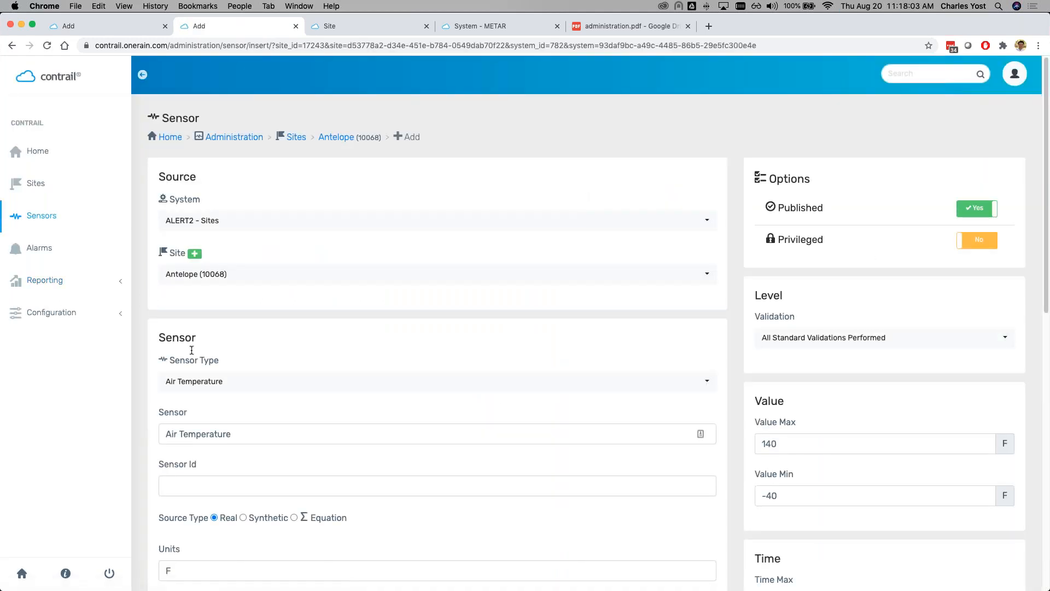
click(194, 387)
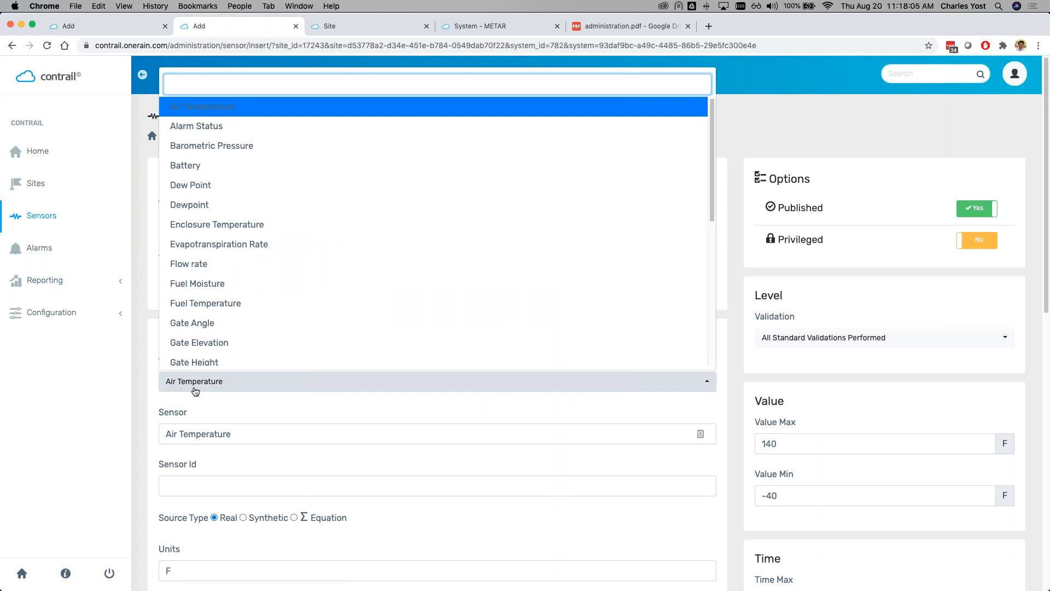
text(flow)
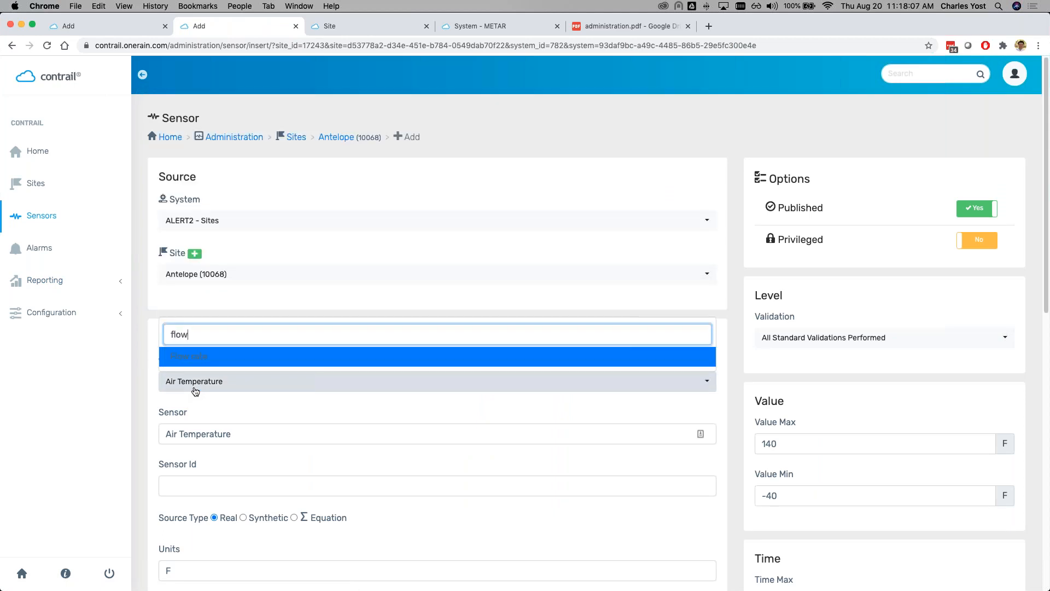
click(192, 357)
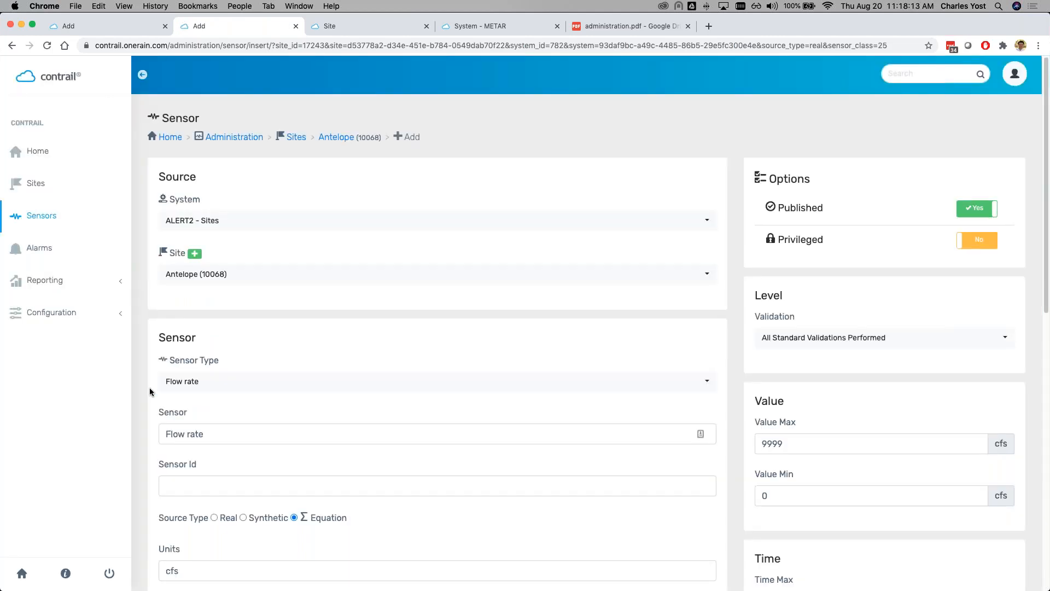
Step: Set the Flow rate sensor's source type to Synthetic and review its units, precision and interval
scroll(149, 387, down, 1)
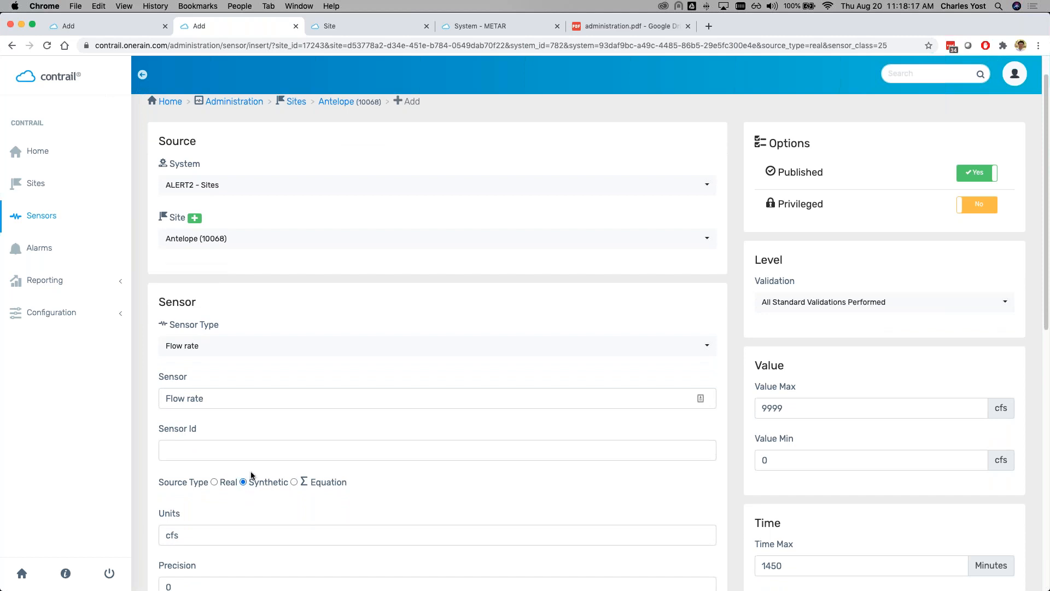
scroll(146, 407, down, 4)
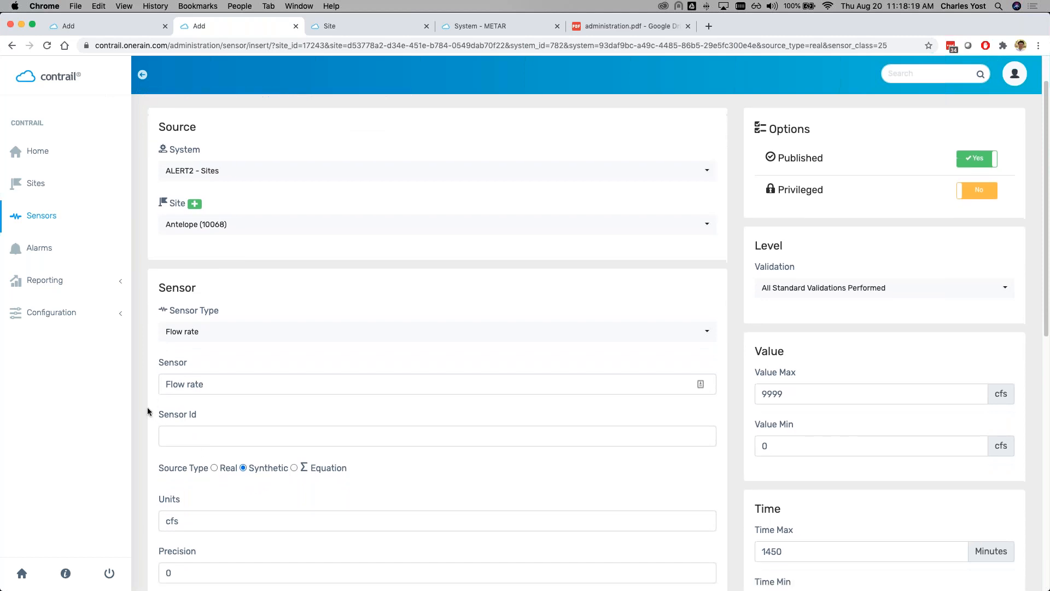
click(200, 385)
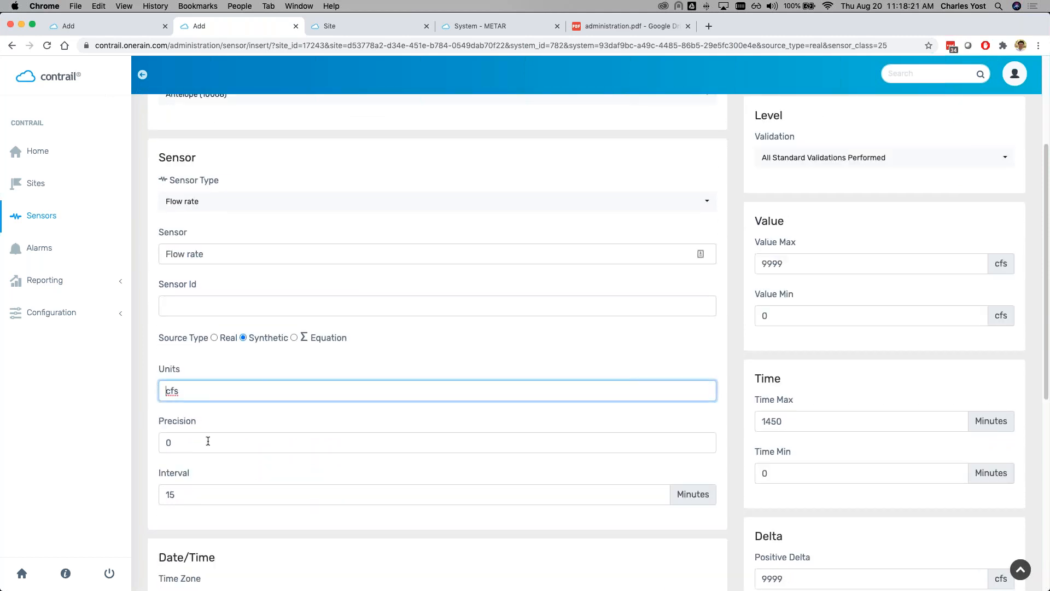
click(207, 440)
scroll(144, 418, down, 10)
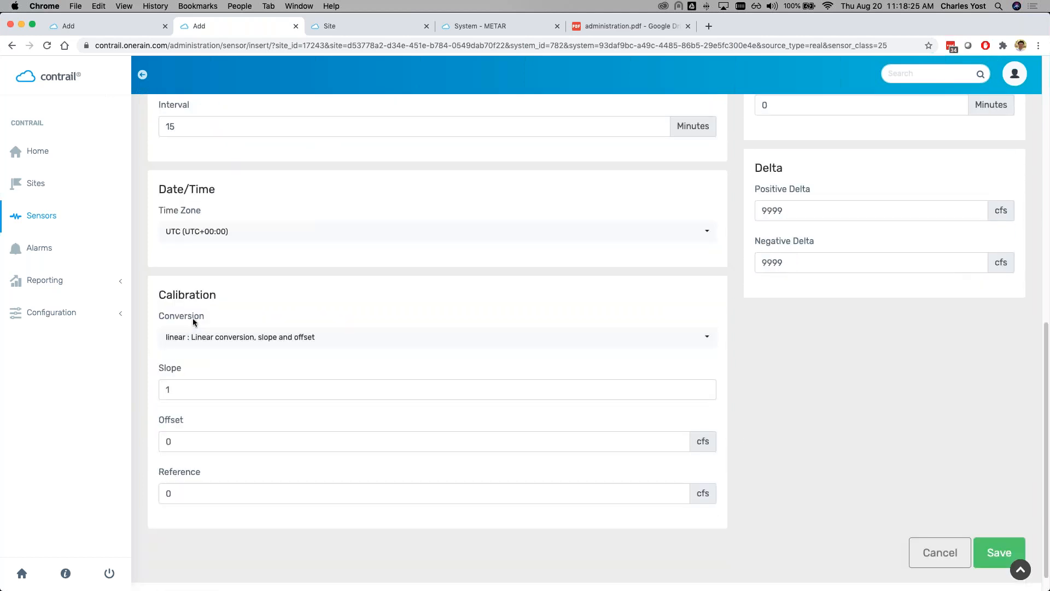
Step: Set the Flow rate sensor's calibration conversion to "tablelinlog : Rating table lookup, using logarithmic interpolation"
click(192, 339)
click(192, 339)
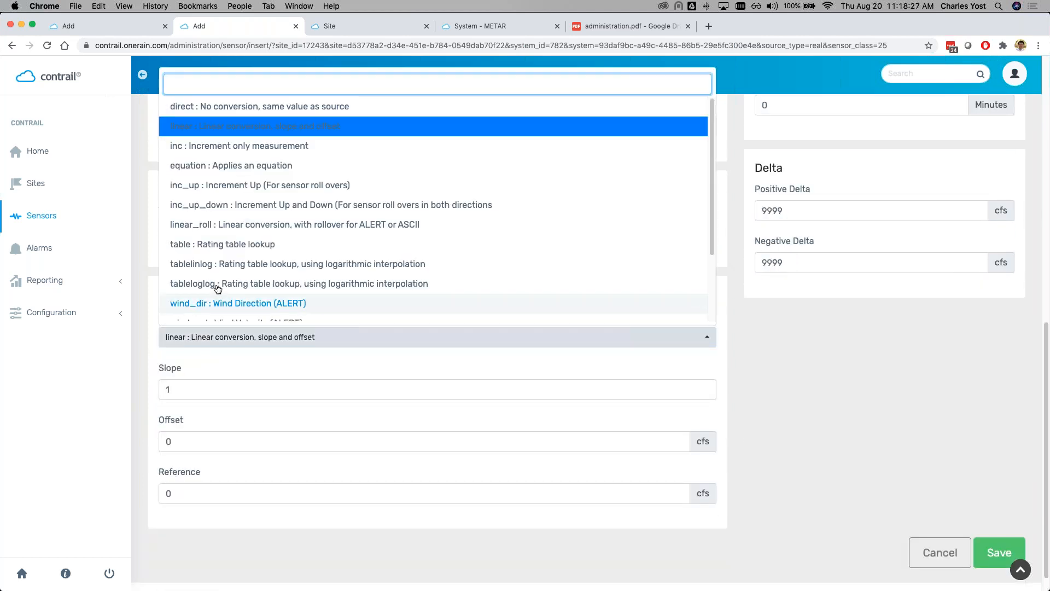
scroll(203, 277, down, 1)
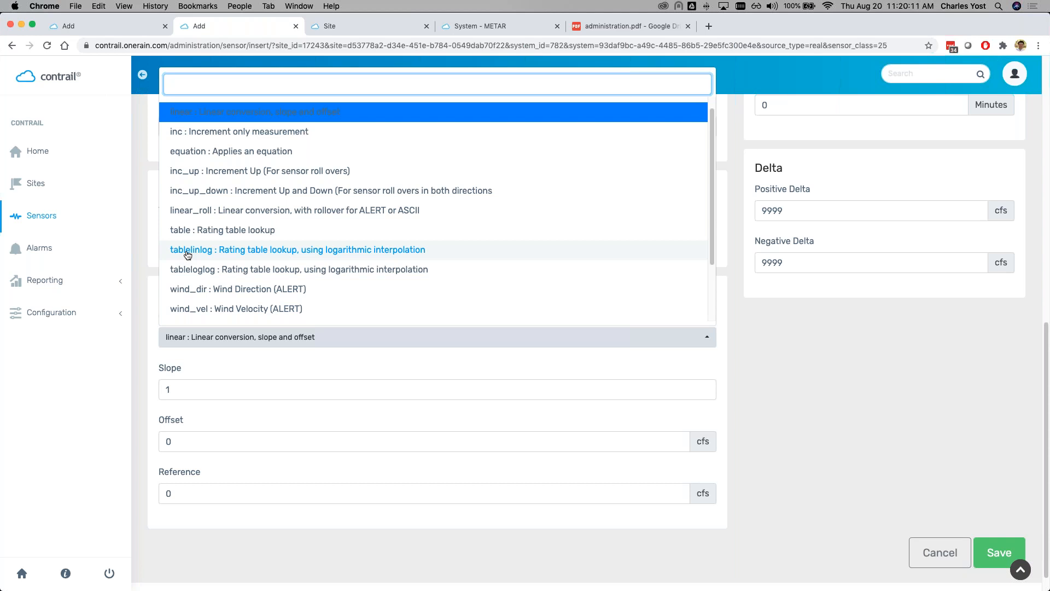
click(189, 254)
click(845, 429)
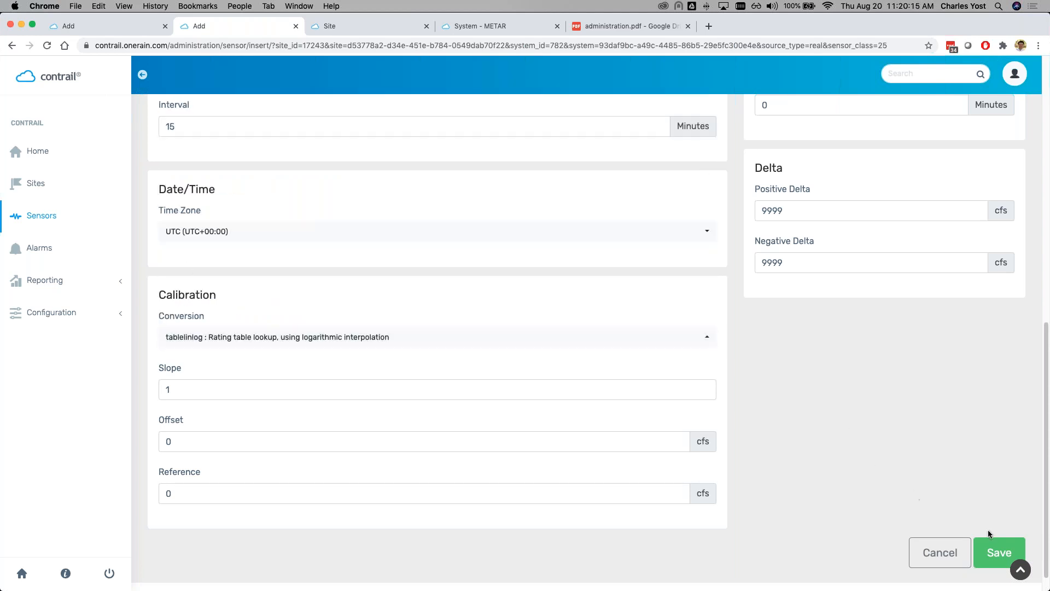
Step: Set the Flow rate sensor's ID to TEST and save the new sensor
click(990, 544)
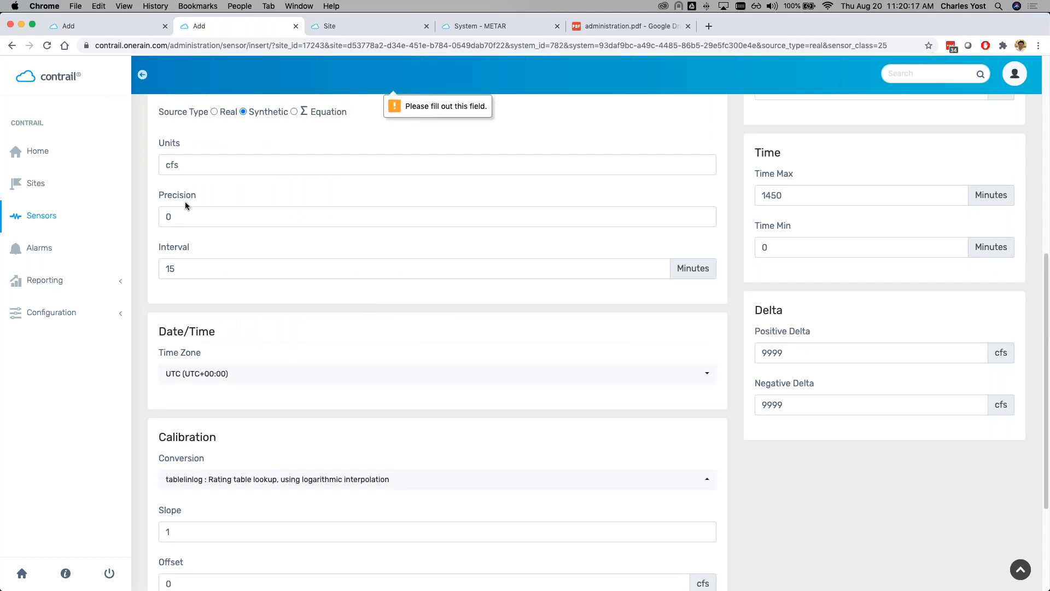
scroll(185, 208, up, 4)
text(T922)
scroll(877, 468, down, 5)
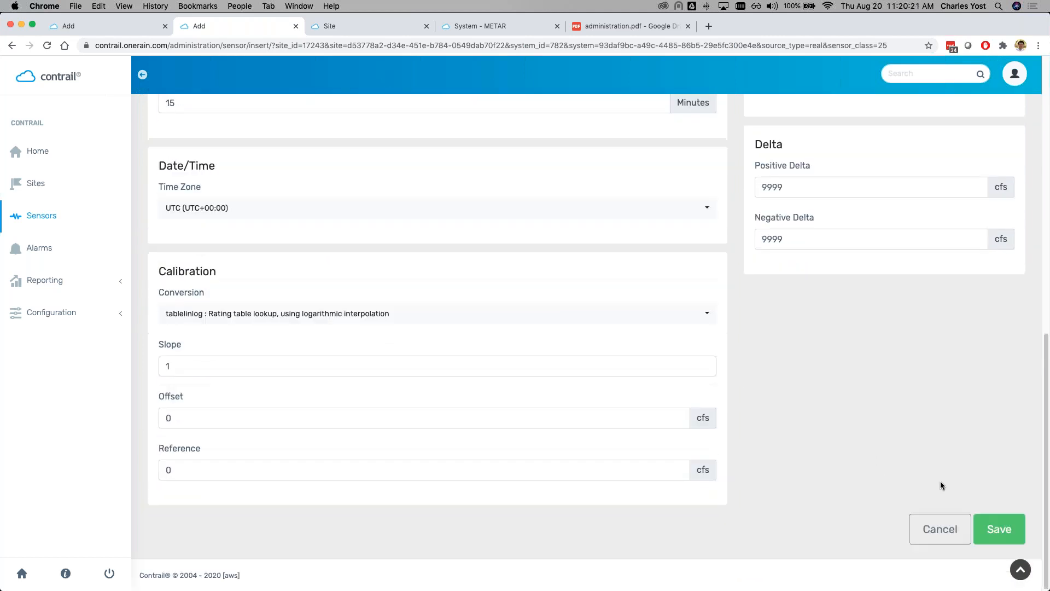
click(991, 528)
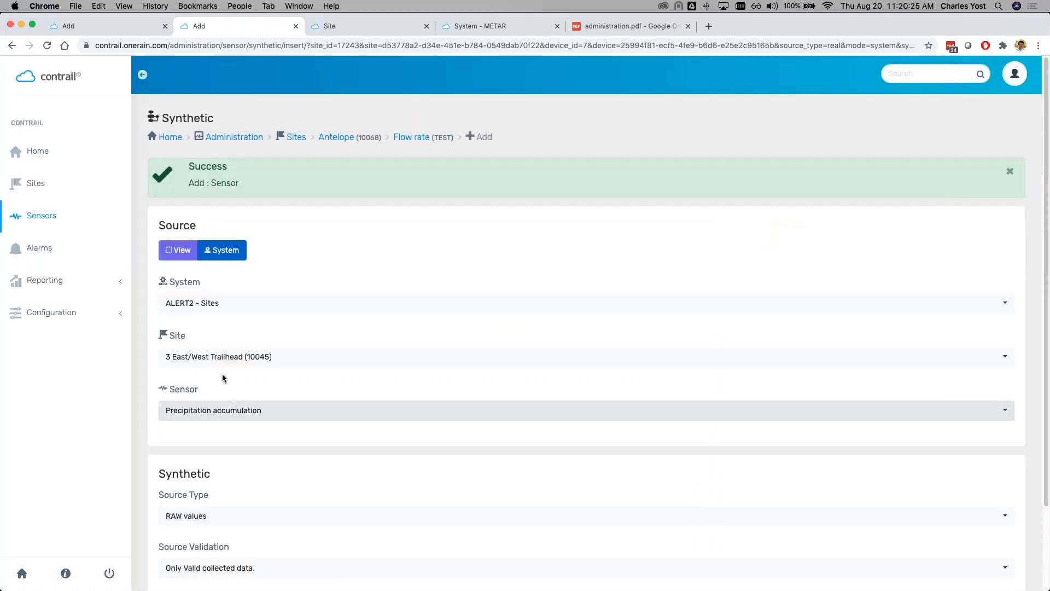
Step: Set the Flow rate sensor's synthetic source to the Stage sensor at the Antelope (10068) site and save the setting
click(225, 359)
click(225, 353)
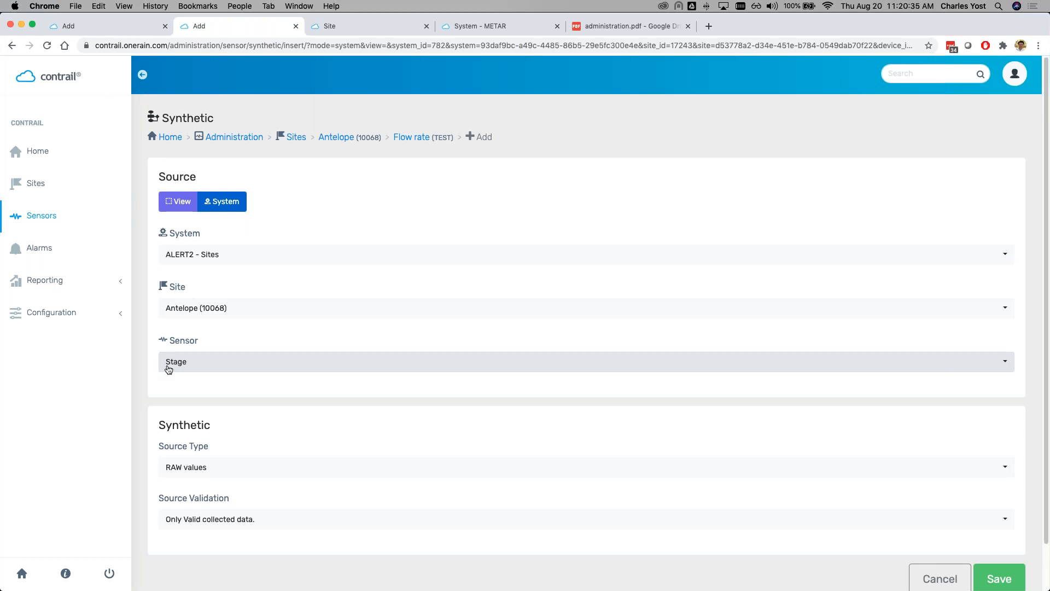
scroll(225, 368, down, 2)
click(999, 543)
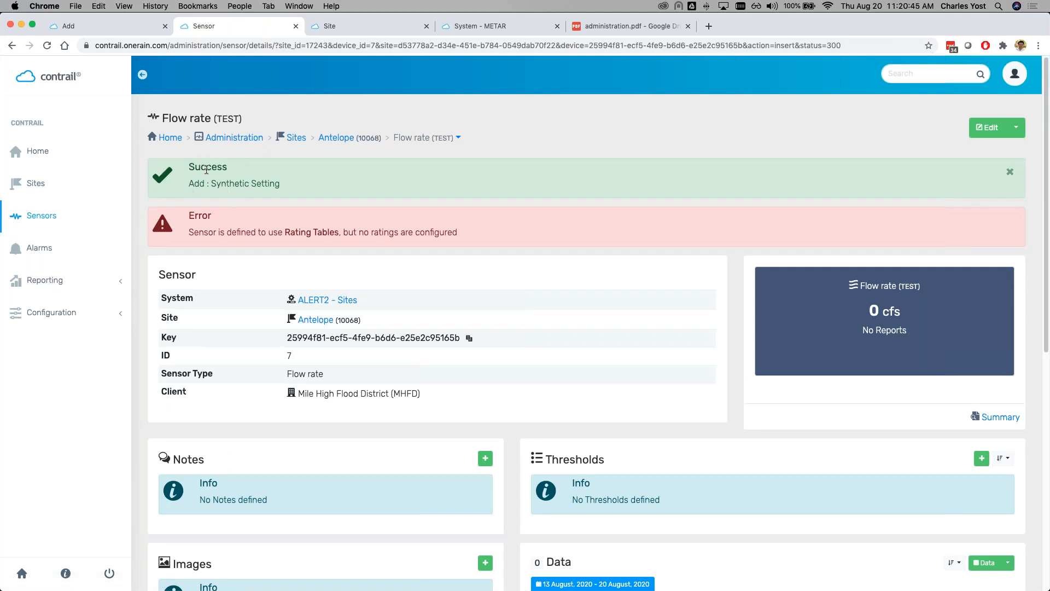
Step: Review the saved Flow rate (TEST) sensor's status messages and its calibration details
drag(198, 234, 457, 234)
click(457, 234)
scroll(456, 234, down, 8)
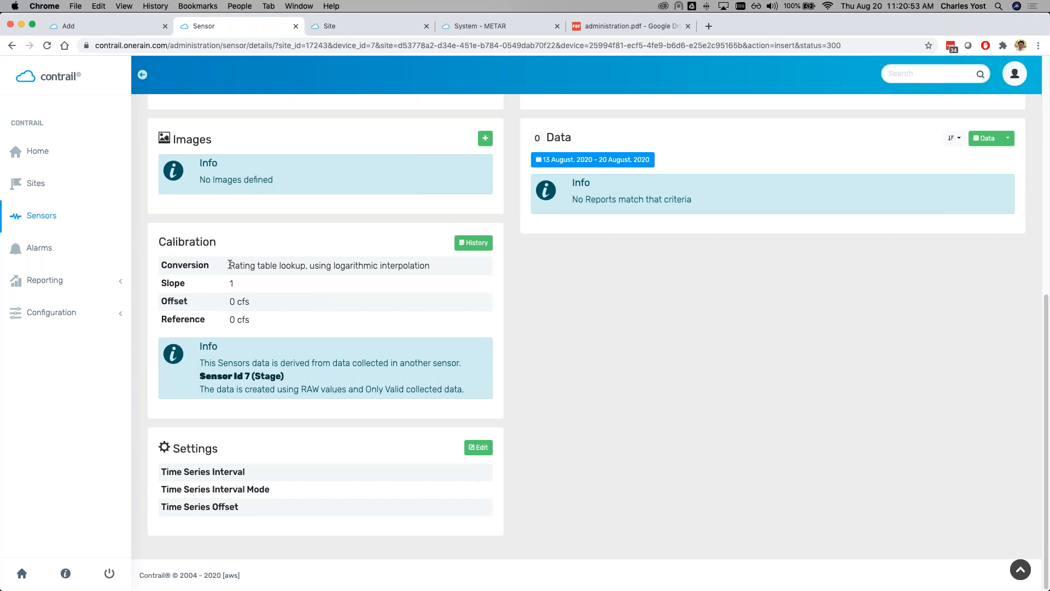
drag(230, 266, 306, 267)
click(305, 267)
scroll(448, 402, up, 7)
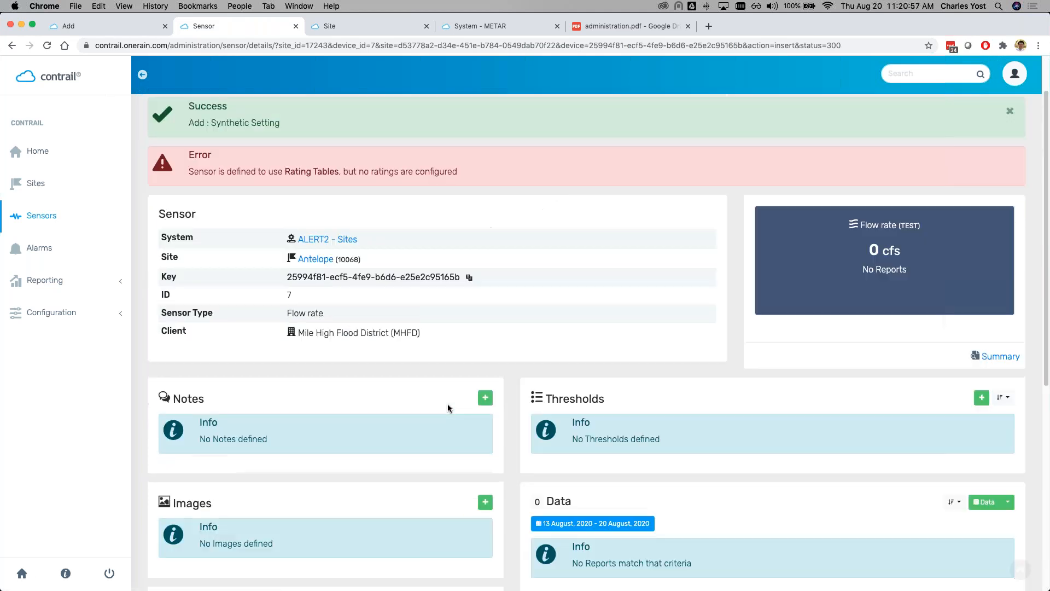
scroll(447, 402, down, 1)
scroll(447, 403, up, 3)
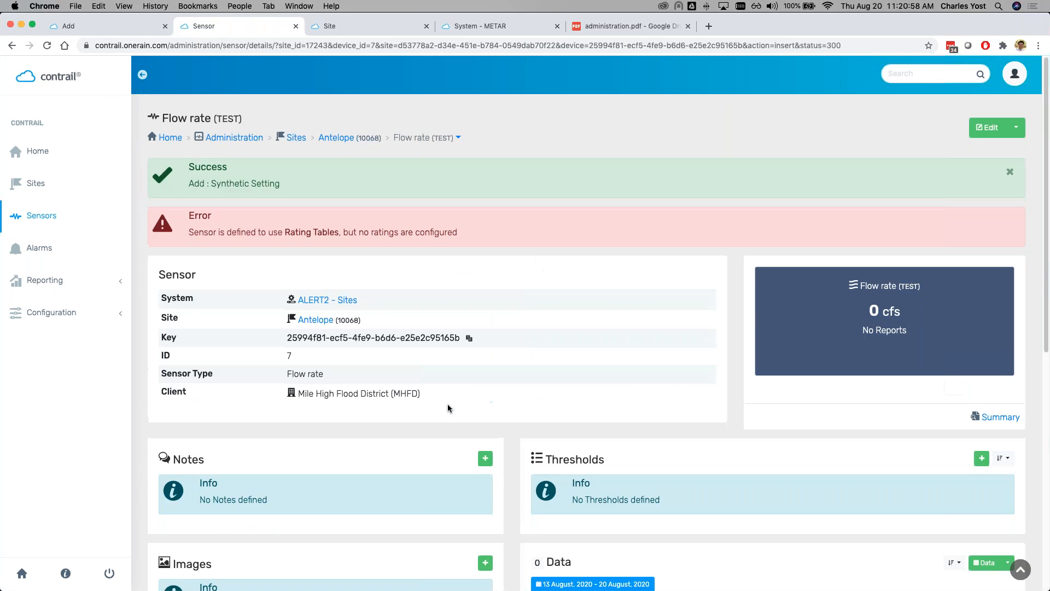
Step: Open the Flow rate (TEST) sensor's rating table and start a ratings import
click(1006, 125)
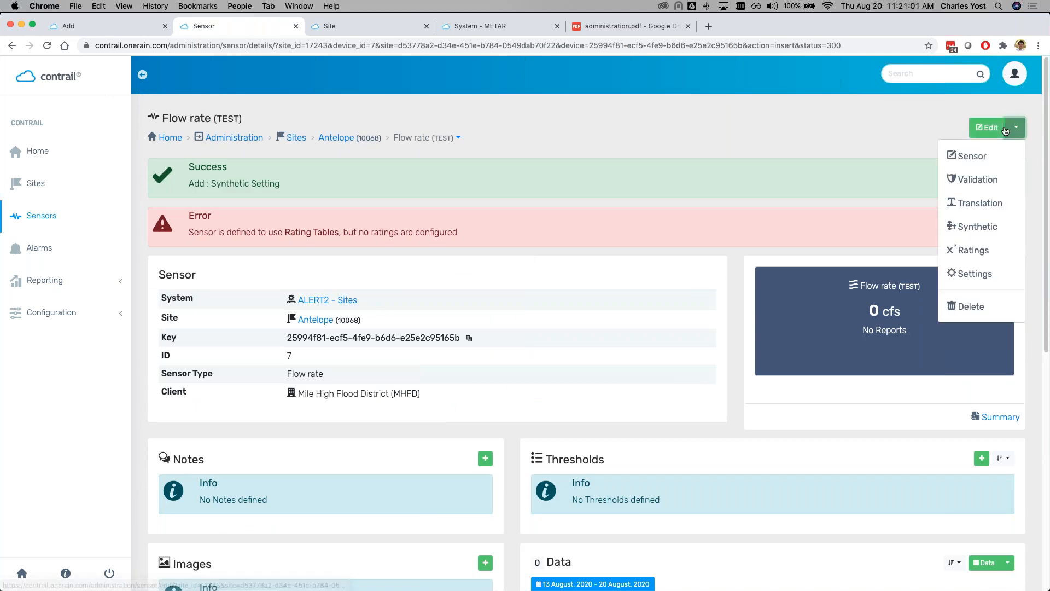
click(977, 250)
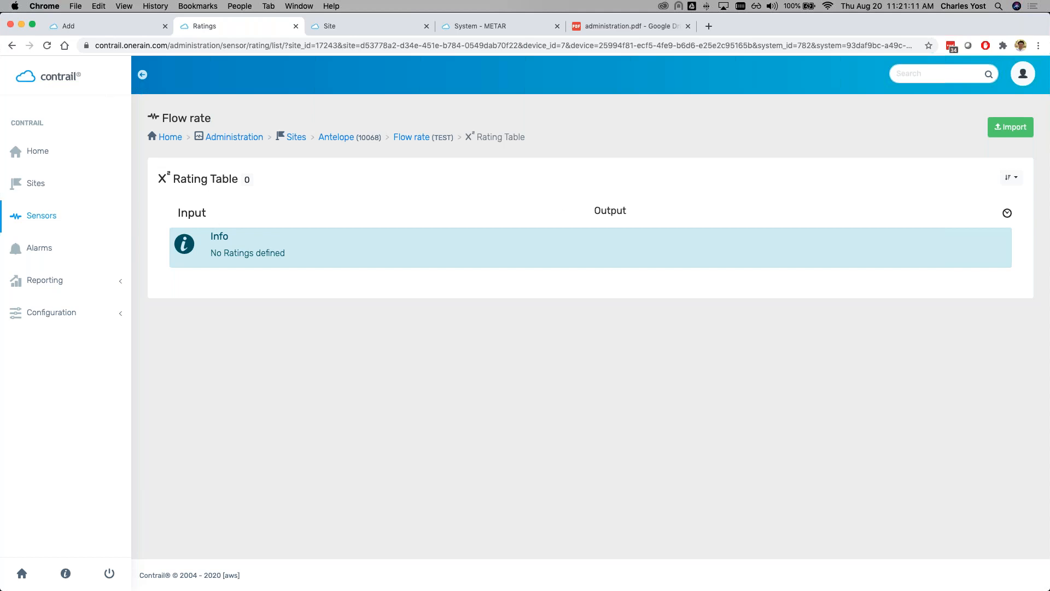
click(1011, 128)
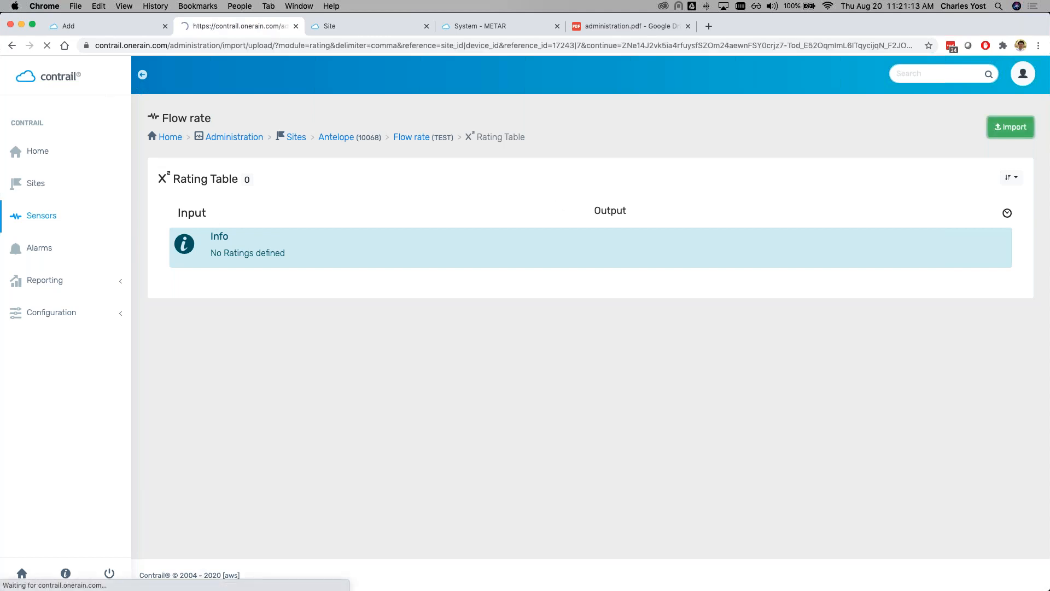
Step: Switch to Finder and preview the contents of rating_2783.txt in the Downloads folder
key(super+Tab)
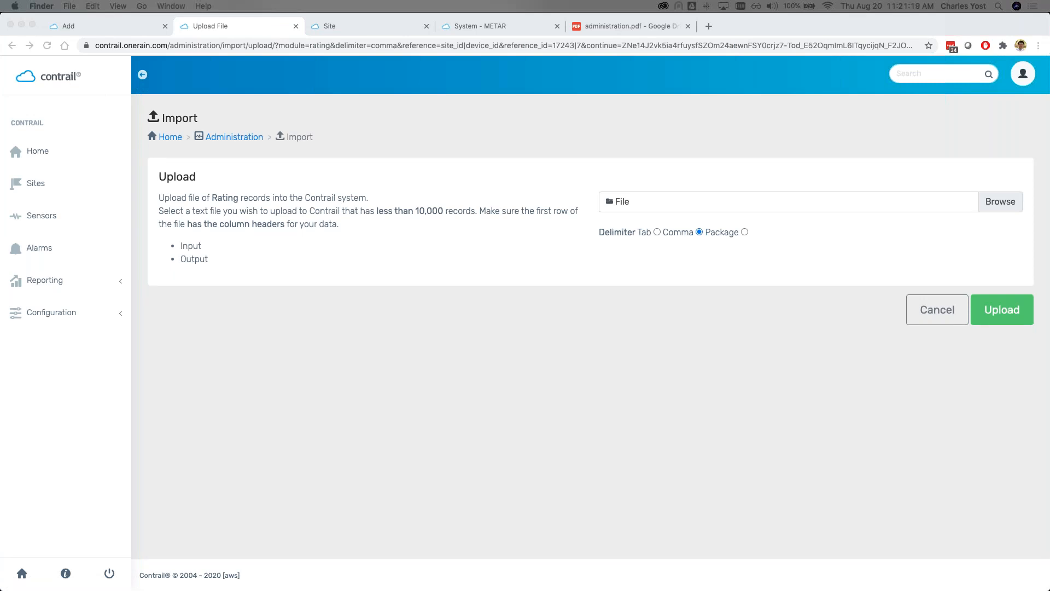
drag(0, 98, 195, 151)
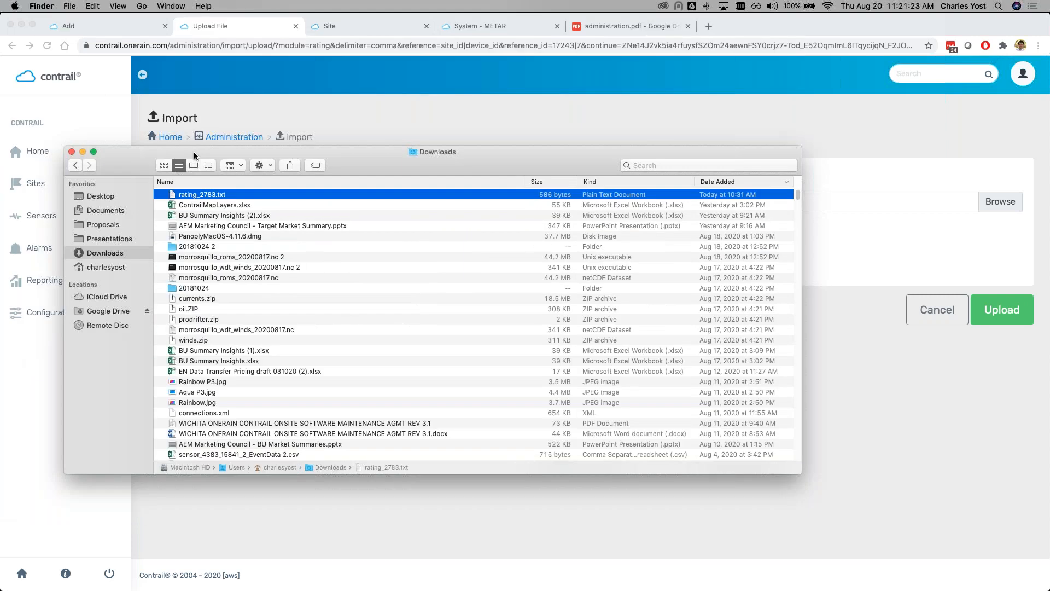
key(space)
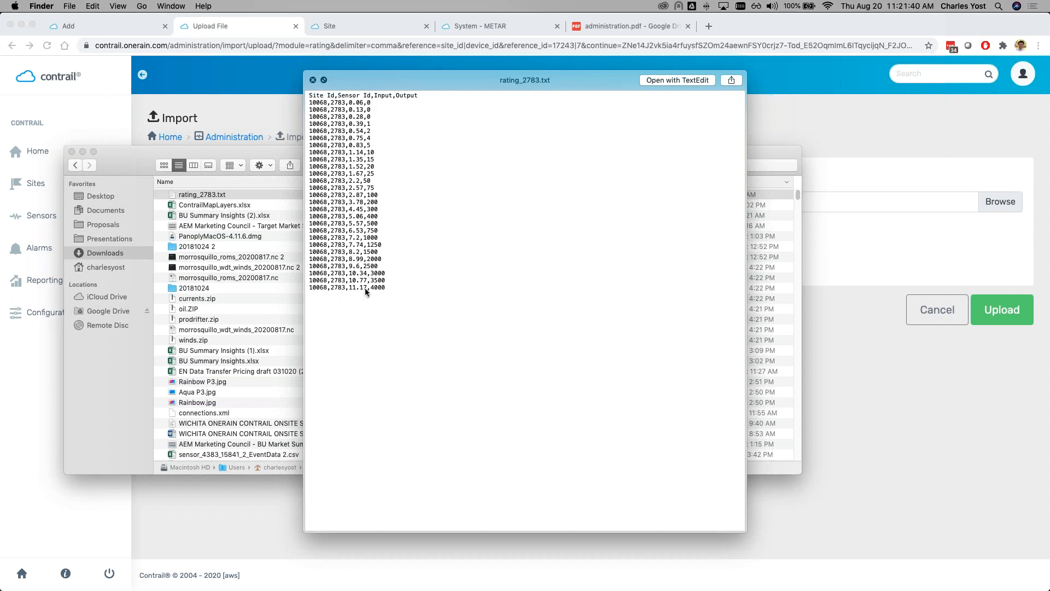
key(space)
Step: Upload rating_2783.txt as a comma-delimited ratings file and save the import with its Input and Output columns matched
drag(328, 153, 702, 208)
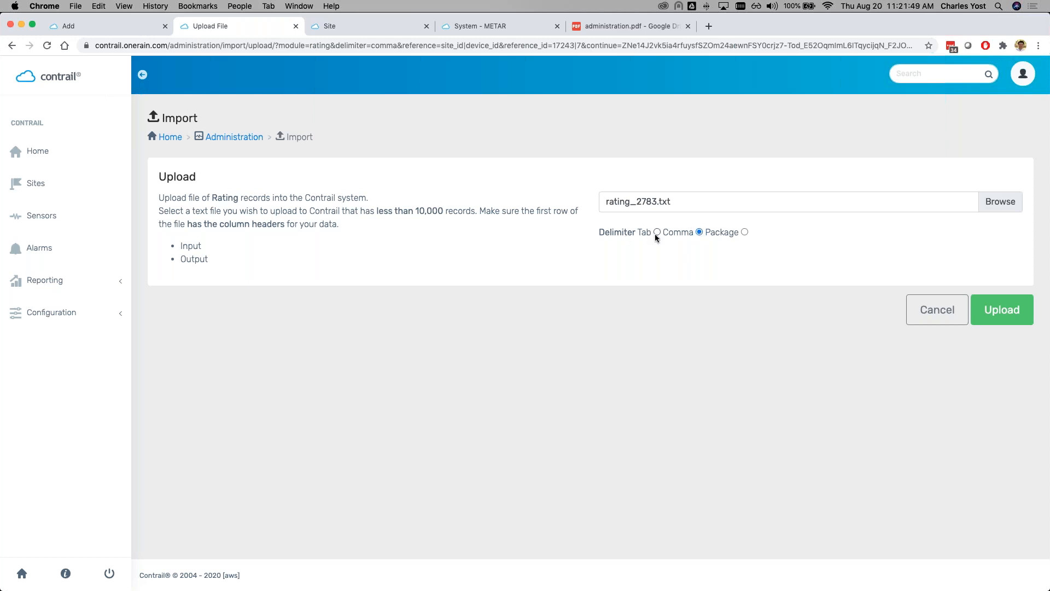
click(1007, 314)
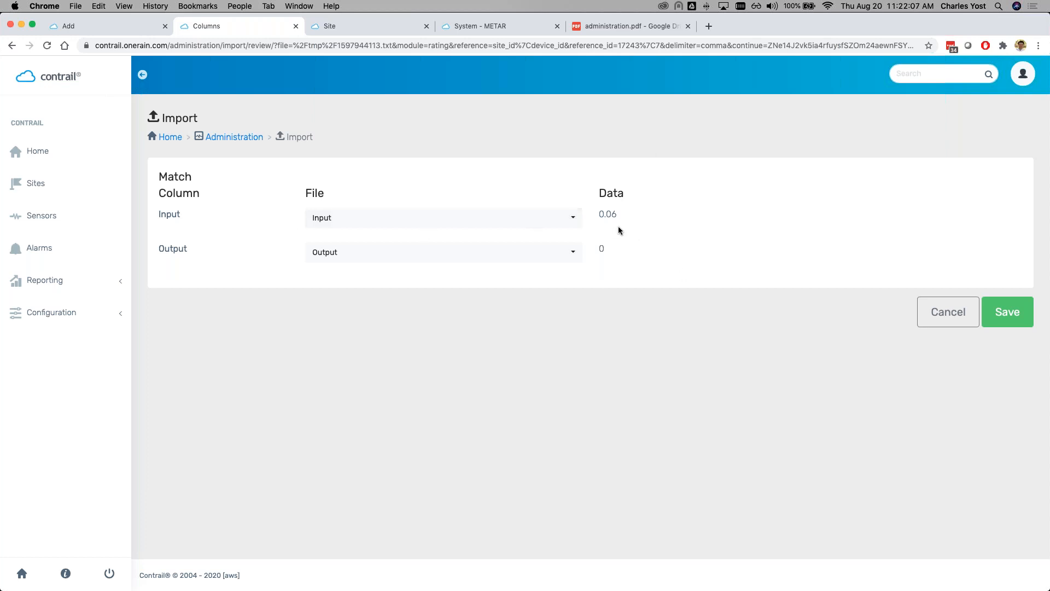
drag(602, 214, 618, 216)
click(1006, 312)
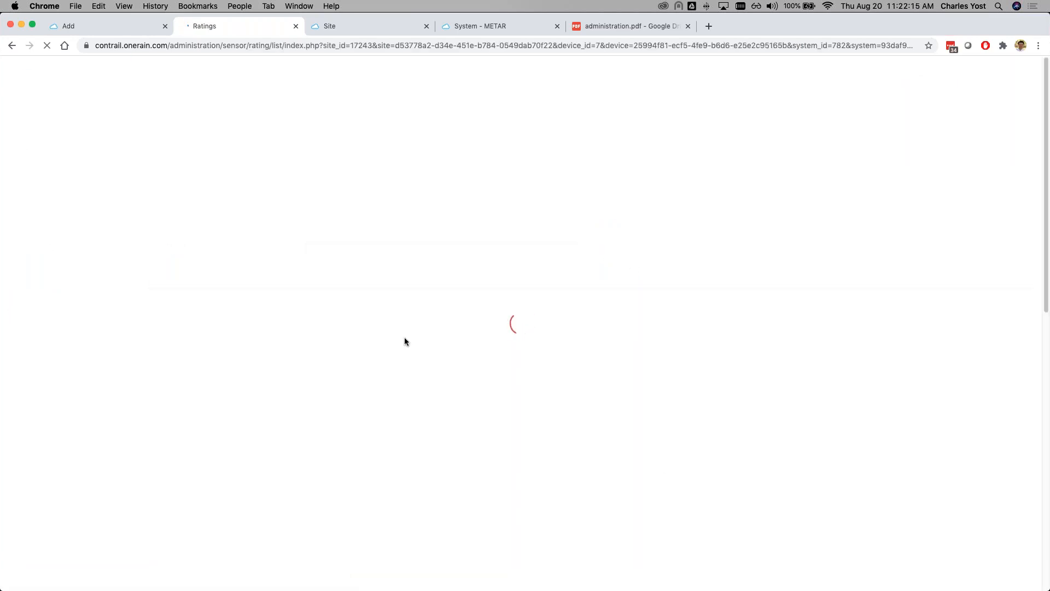
Step: Examine the imported rating table's input and output values and the options for downloading or deleting it
scroll(300, 335, down, 10)
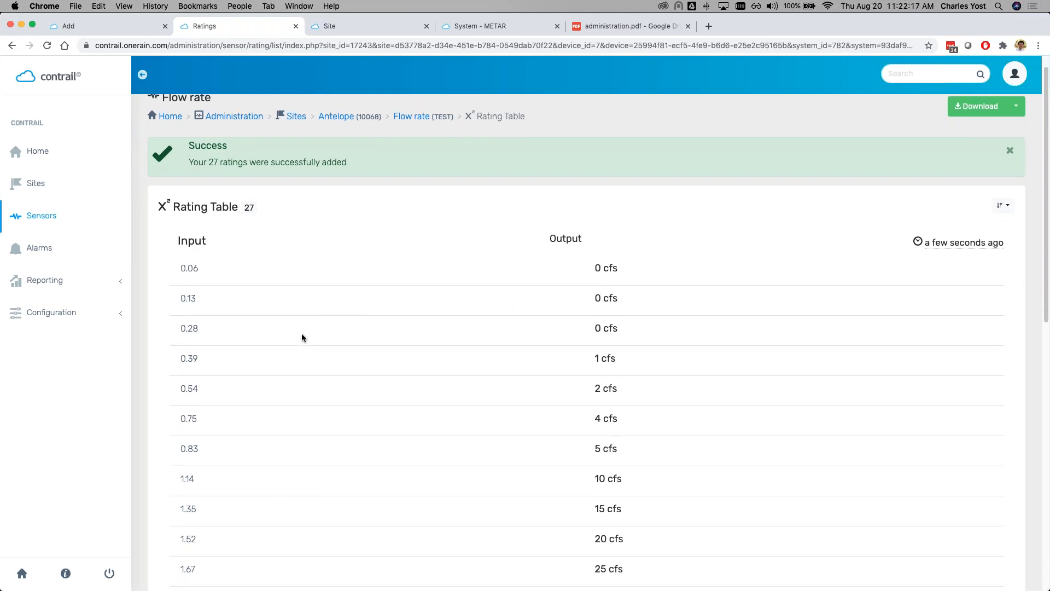
scroll(301, 335, up, 8)
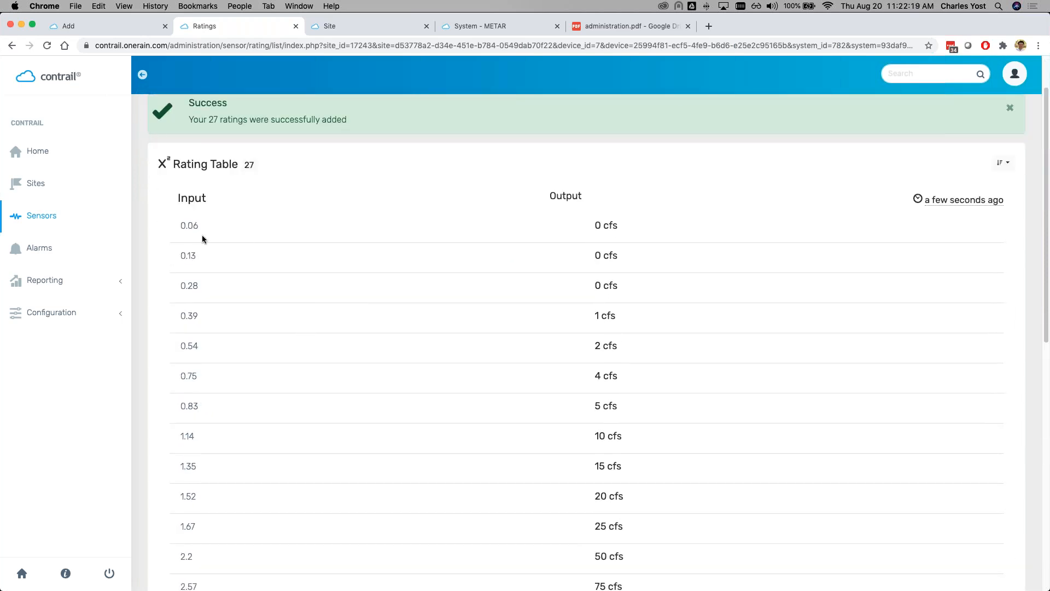
click(240, 319)
drag(179, 315, 220, 317)
click(219, 317)
scroll(225, 300, down, 1)
scroll(225, 299, down, 10)
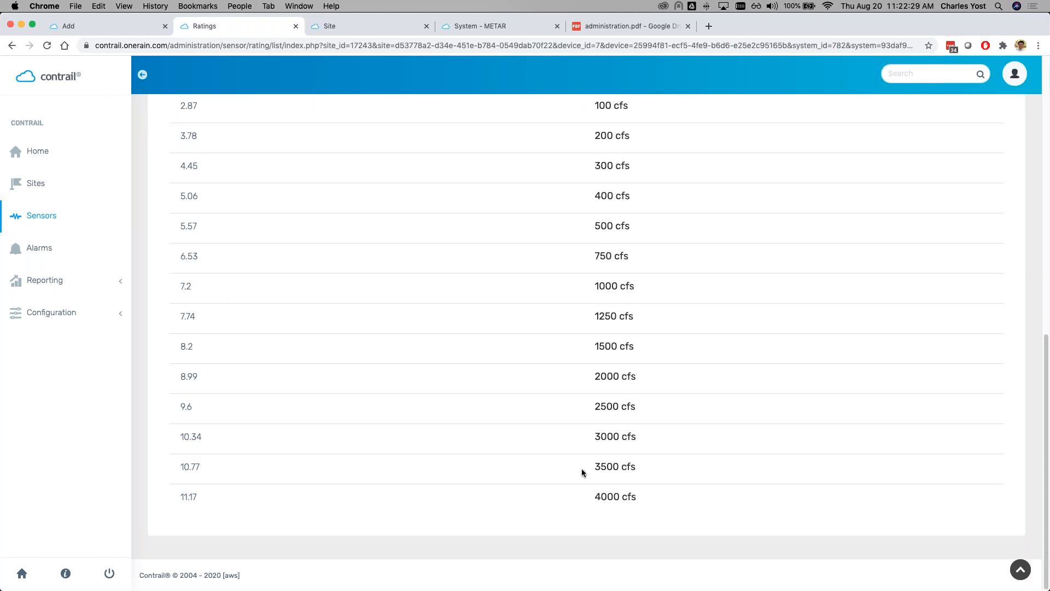
scroll(238, 324, up, 10)
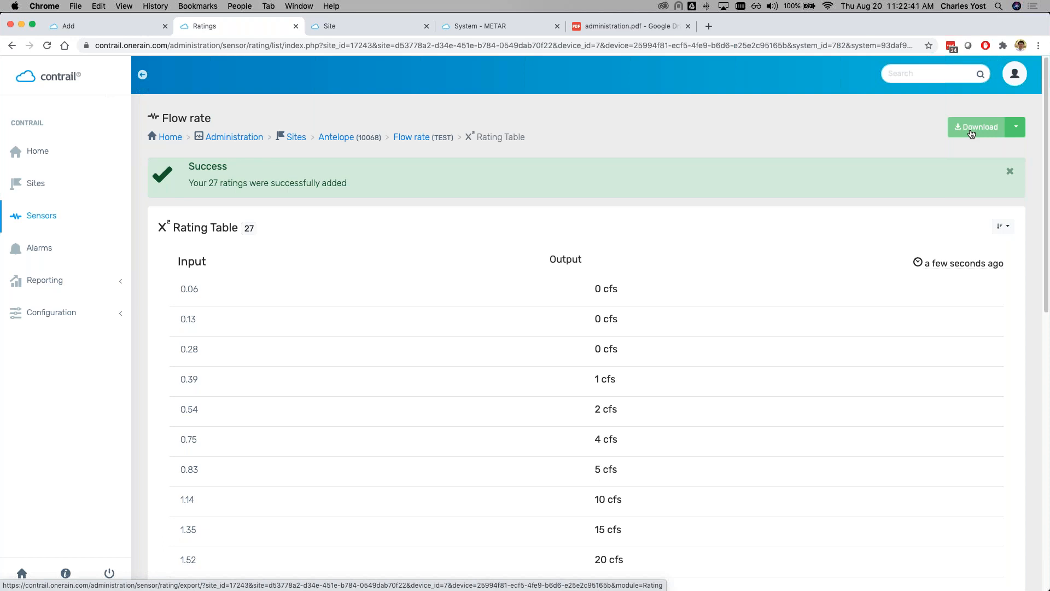
click(1015, 127)
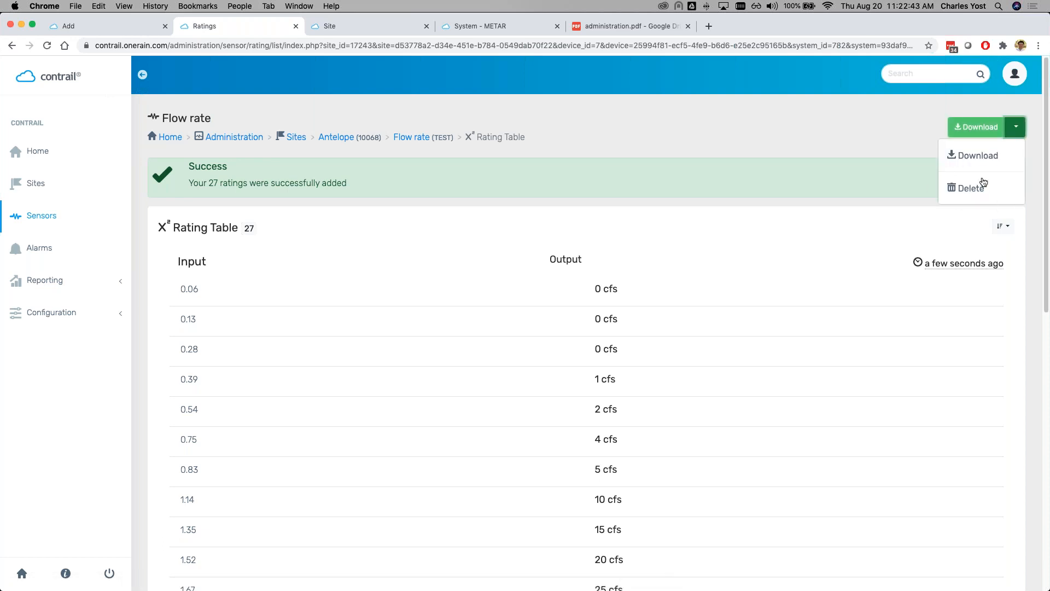
click(584, 147)
Step: Return to the Flow rate (TEST) sensor's details and review its calibration and source sensor
click(413, 138)
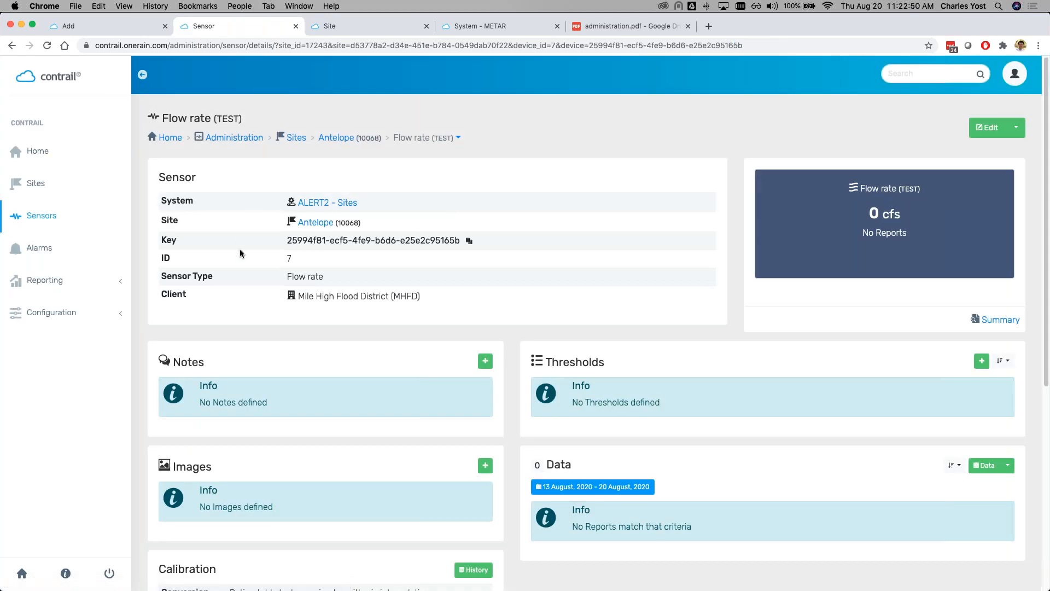
scroll(277, 329, down, 6)
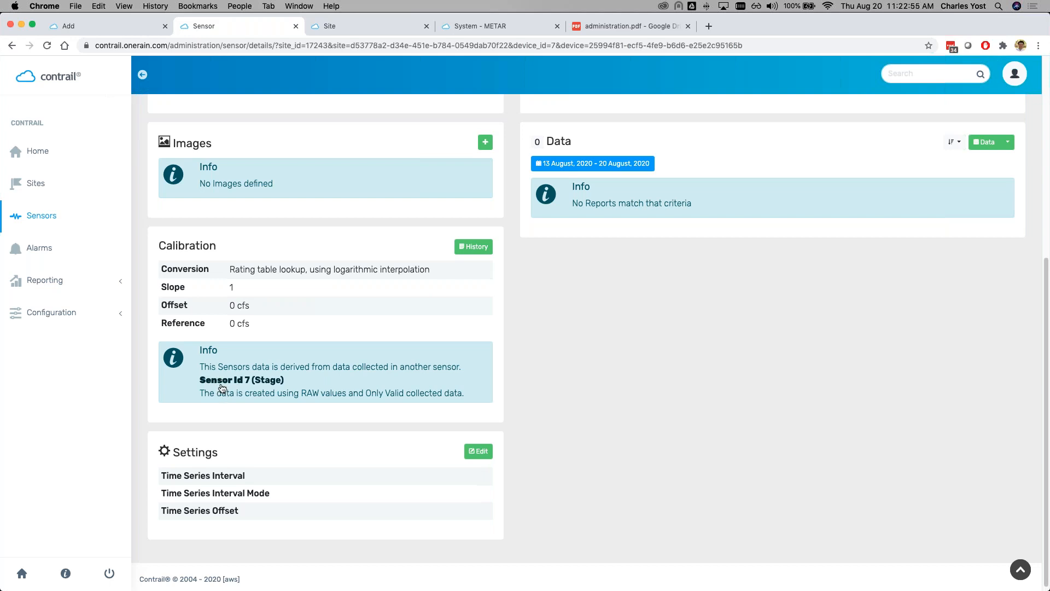
scroll(352, 428, up, 6)
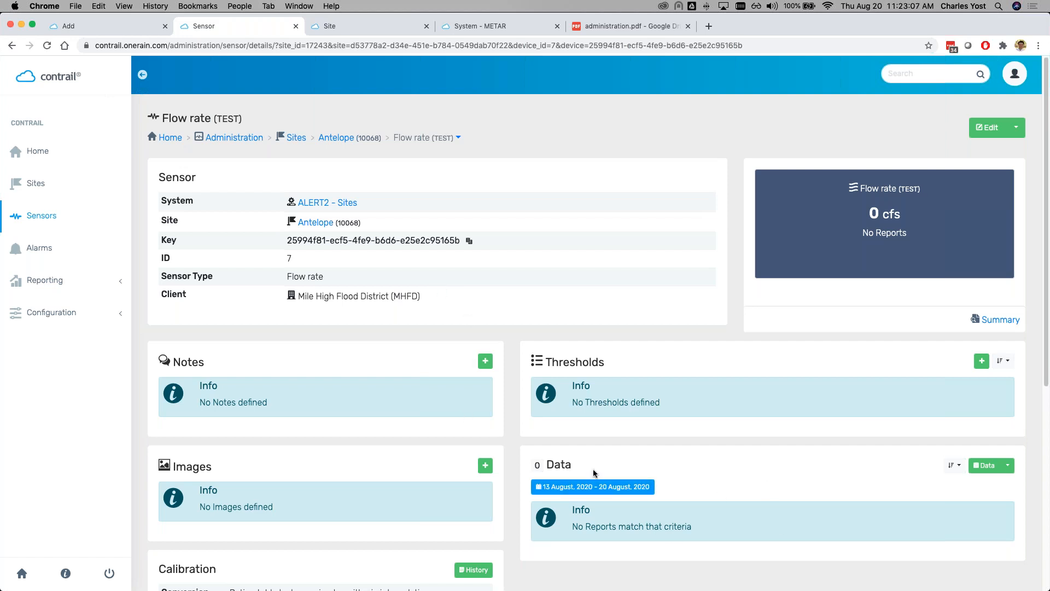
Step: Open the Antelope site's existing Flow rate (2783) sensor and examine its calibration and collected data
click(337, 139)
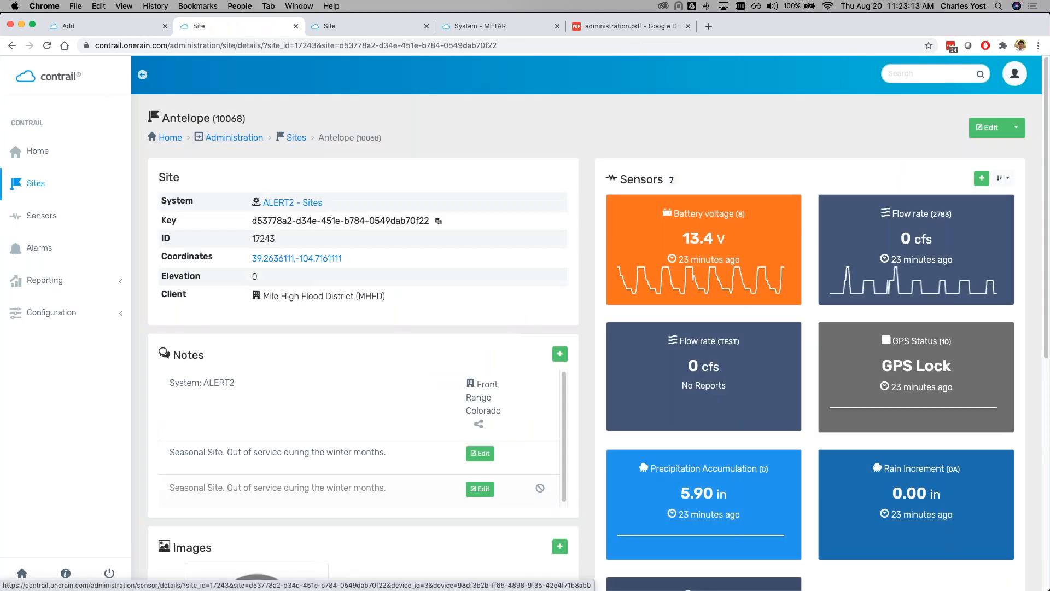
click(911, 214)
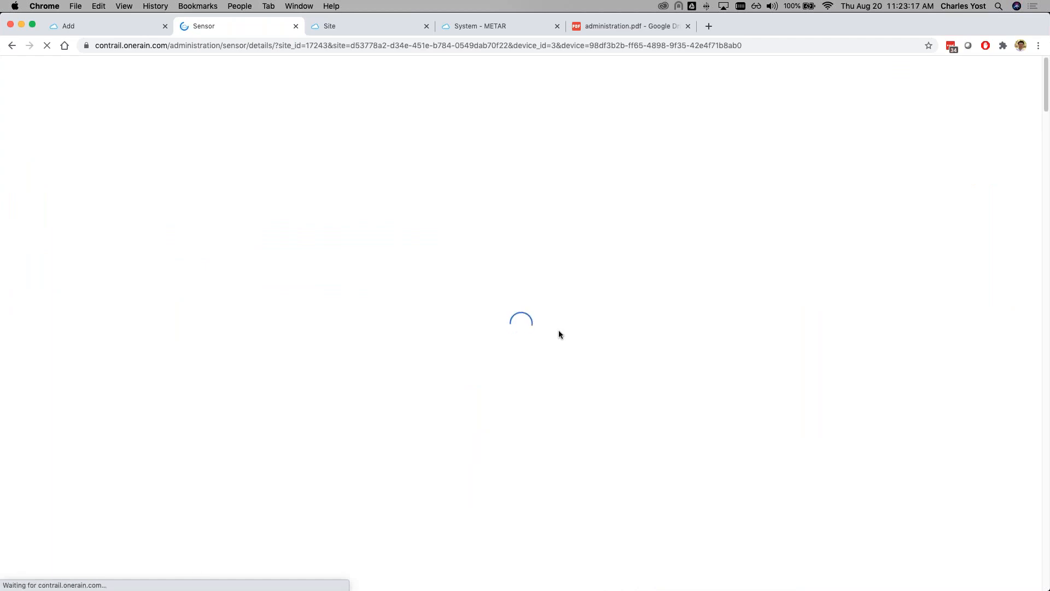
scroll(559, 330, down, 5)
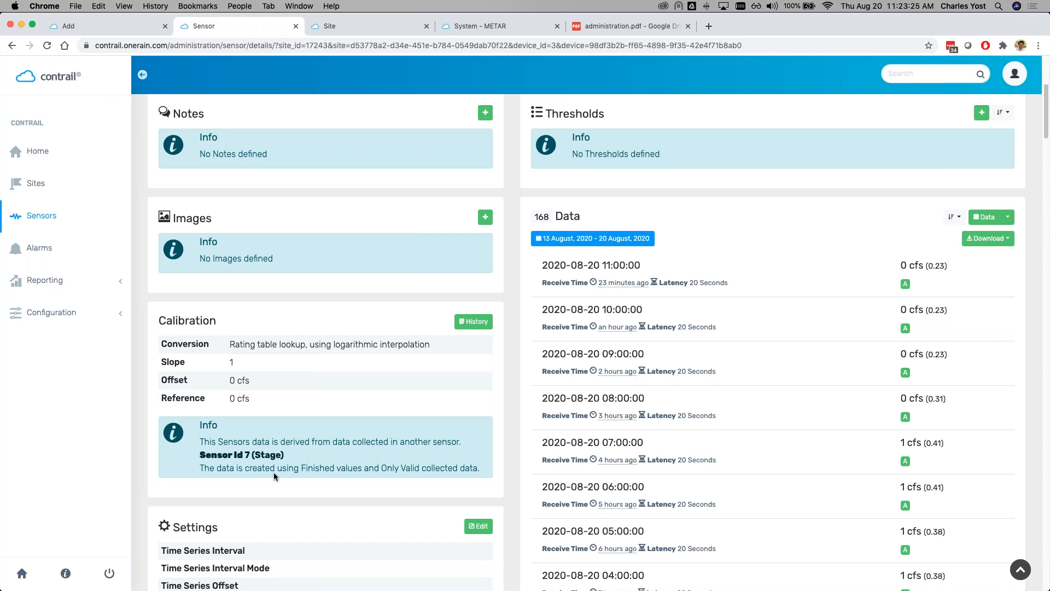
scroll(518, 356, up, 5)
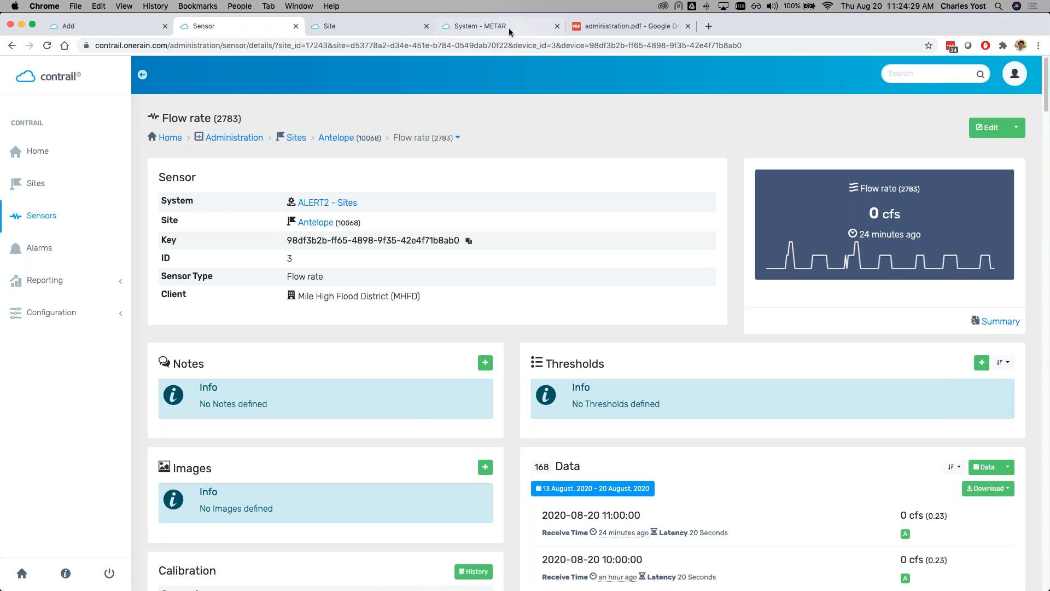
Step: Bring up the METAR system's details for review
click(479, 25)
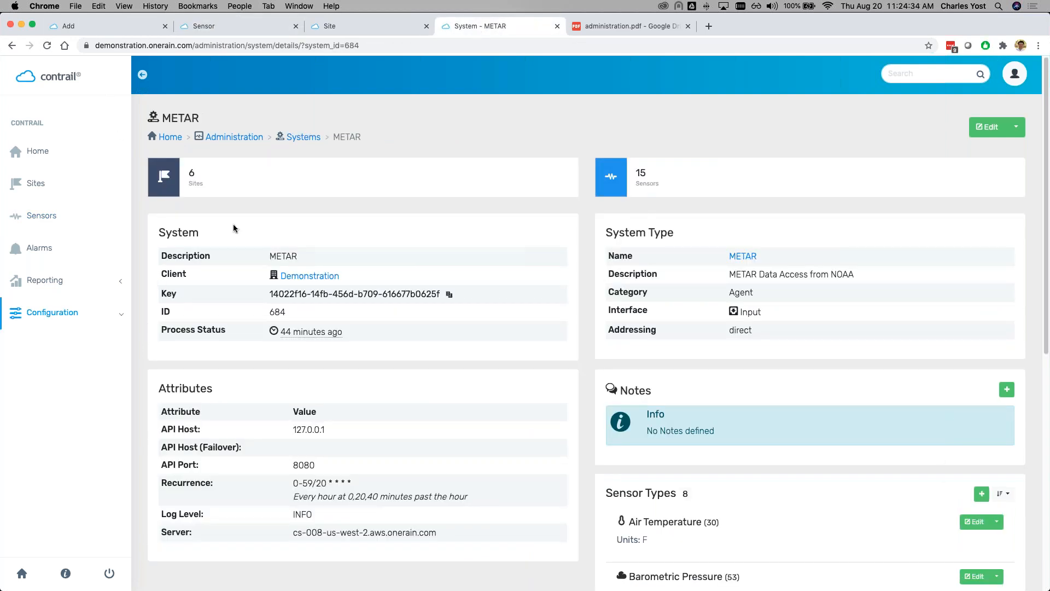
click(224, 33)
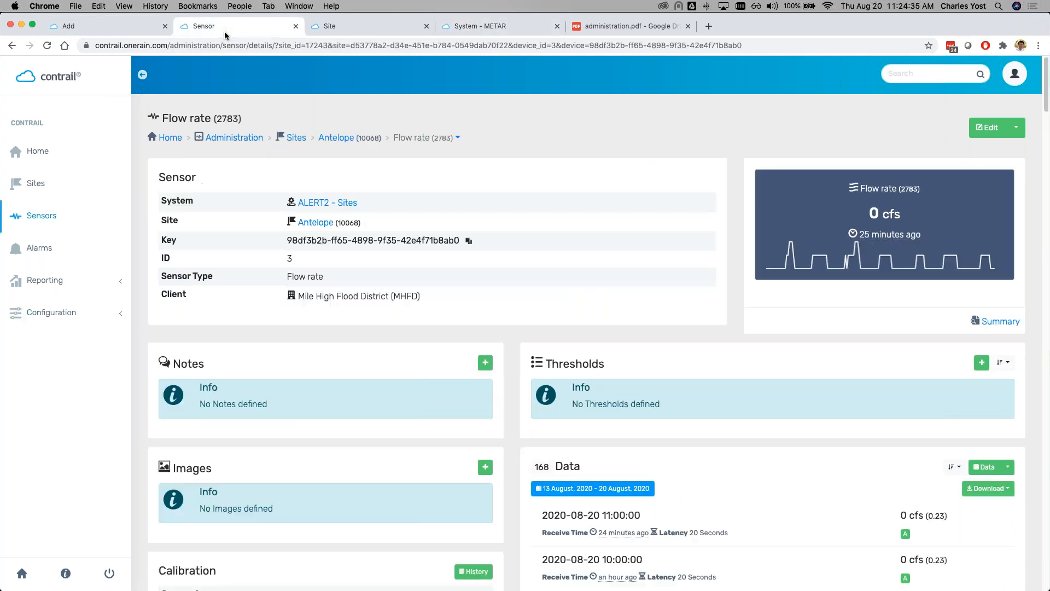
click(491, 28)
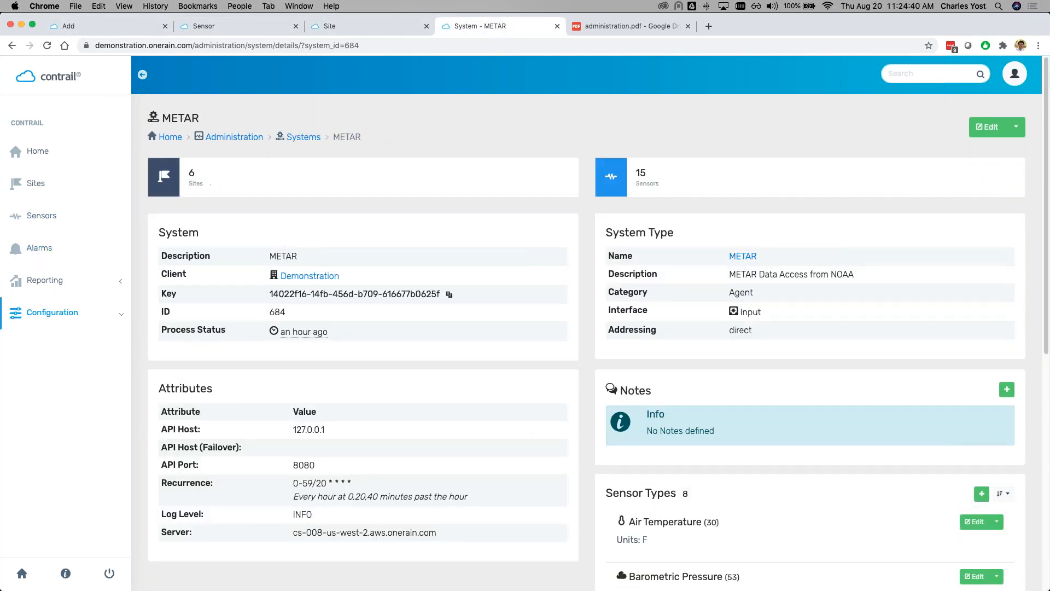
Step: Start a new sensor for the FT LAUDERD/HOLLY, FL, US (KFLL) site and choose Dewpoint as its sensor type
click(357, 31)
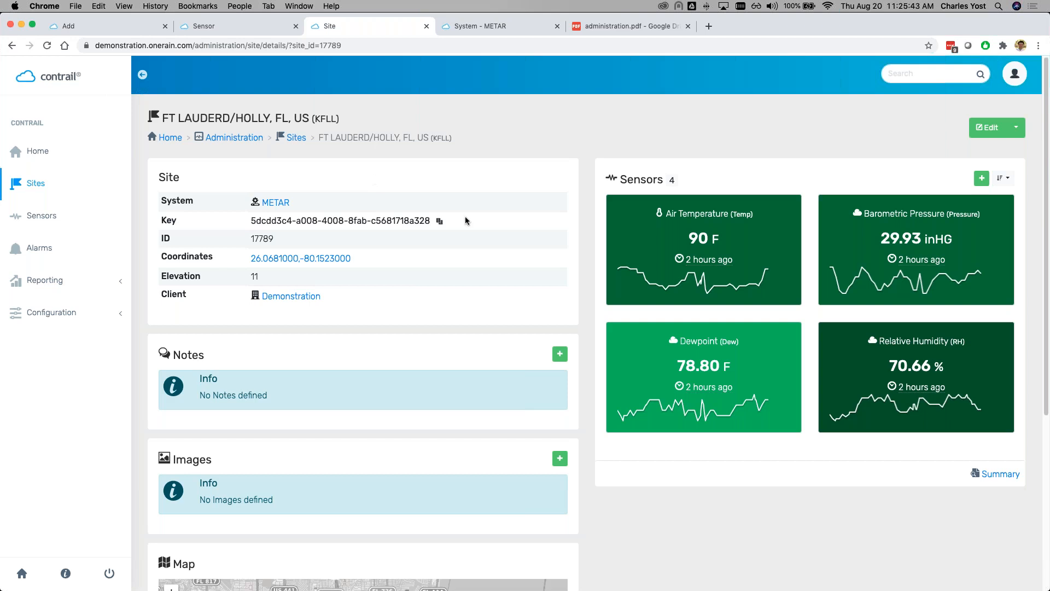
click(980, 178)
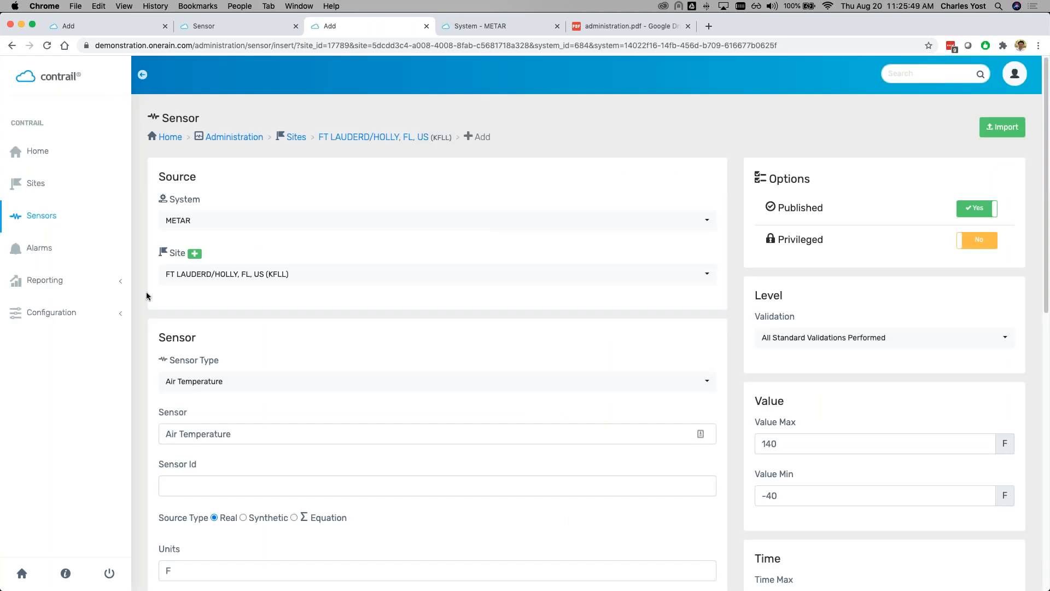
scroll(146, 291, down, 2)
click(172, 356)
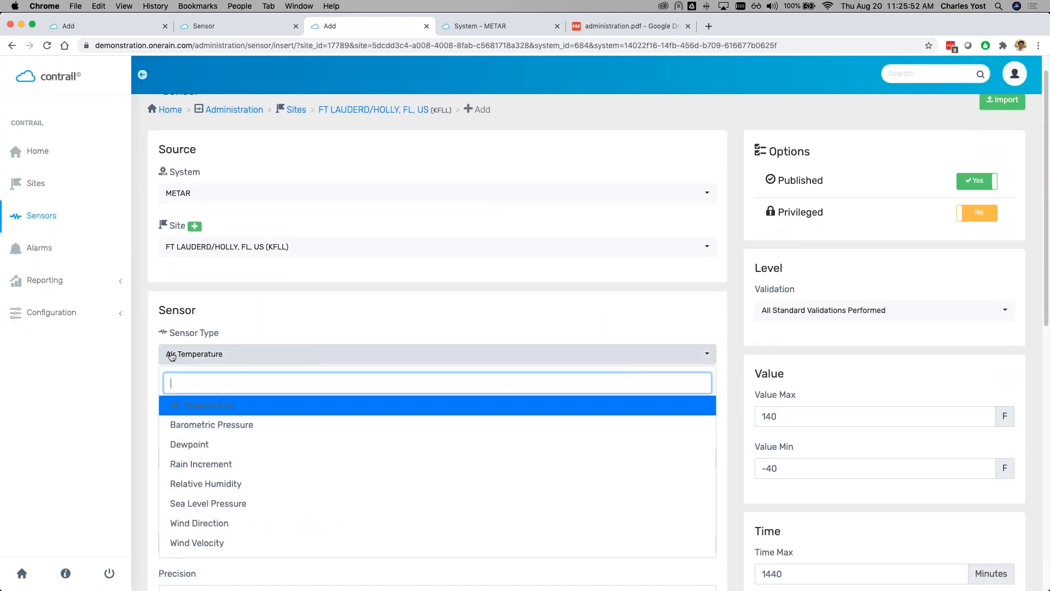
click(193, 448)
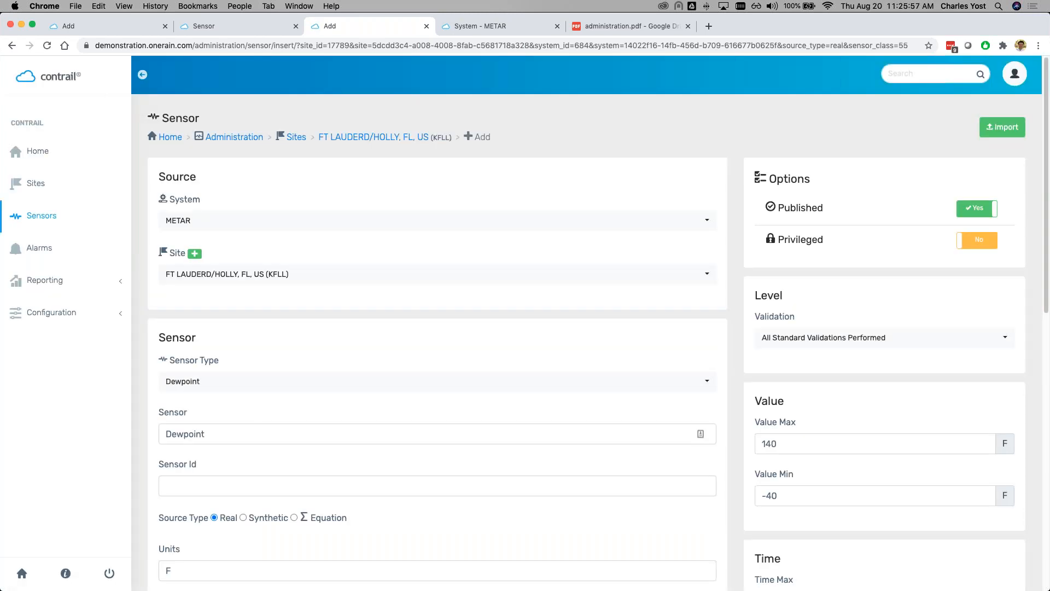
Step: Set the new Dewpoint sensor's ID to DewTest
scroll(165, 392, down, 5)
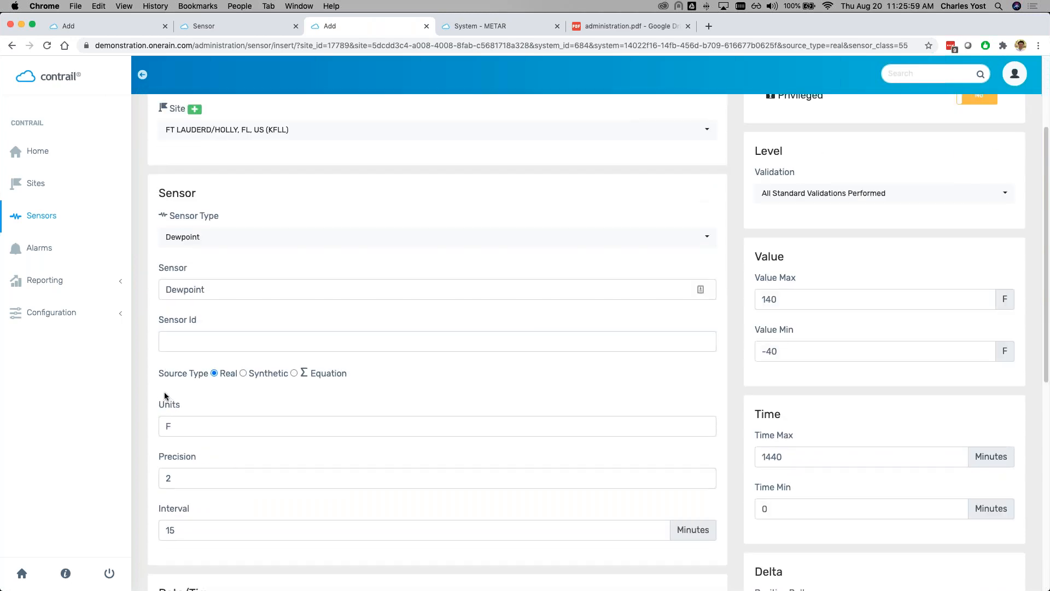
click(188, 349)
text(DewTest)
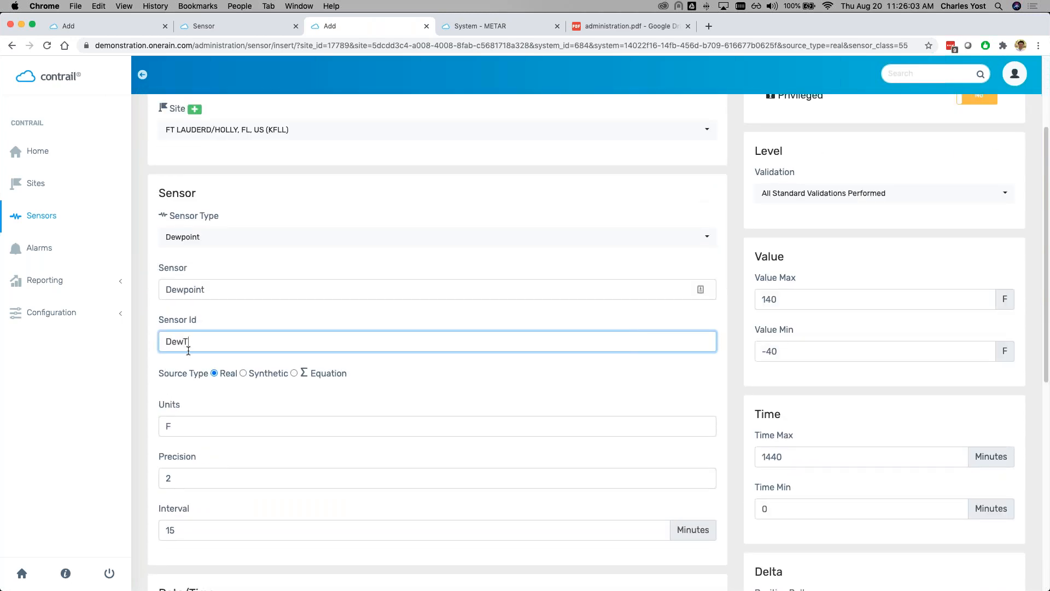
Step: Set the DewTest sensor's source type to Equation and review its units and precision settings
click(295, 372)
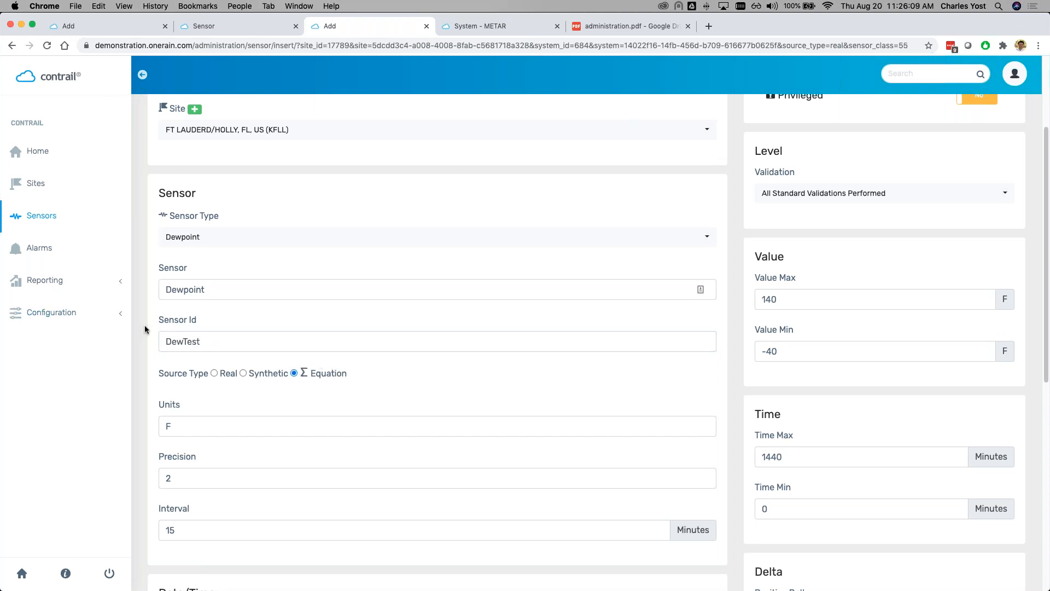
scroll(145, 327, down, 2)
scroll(146, 328, down, 3)
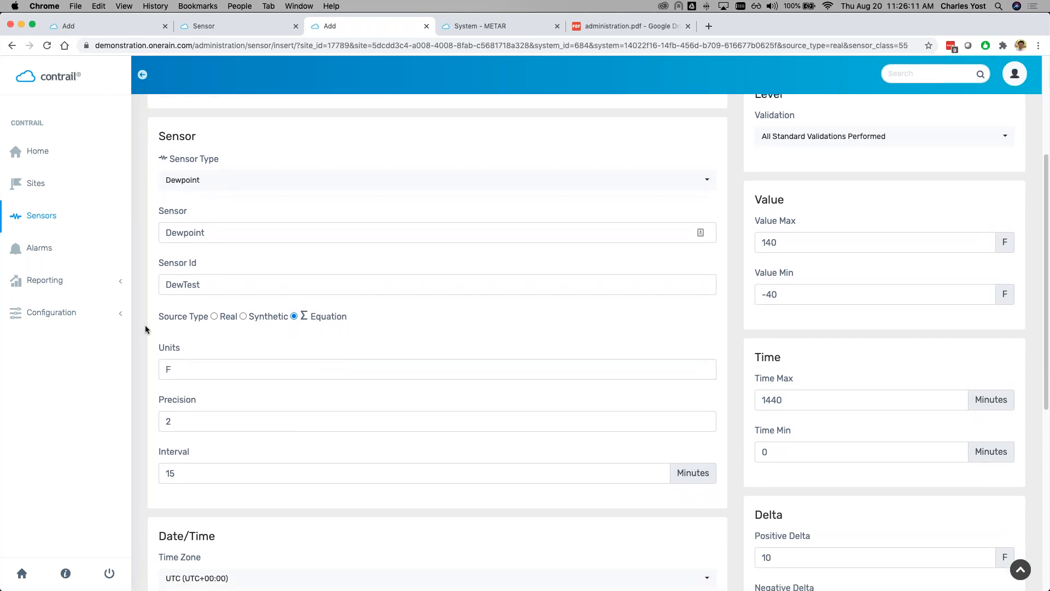
click(194, 342)
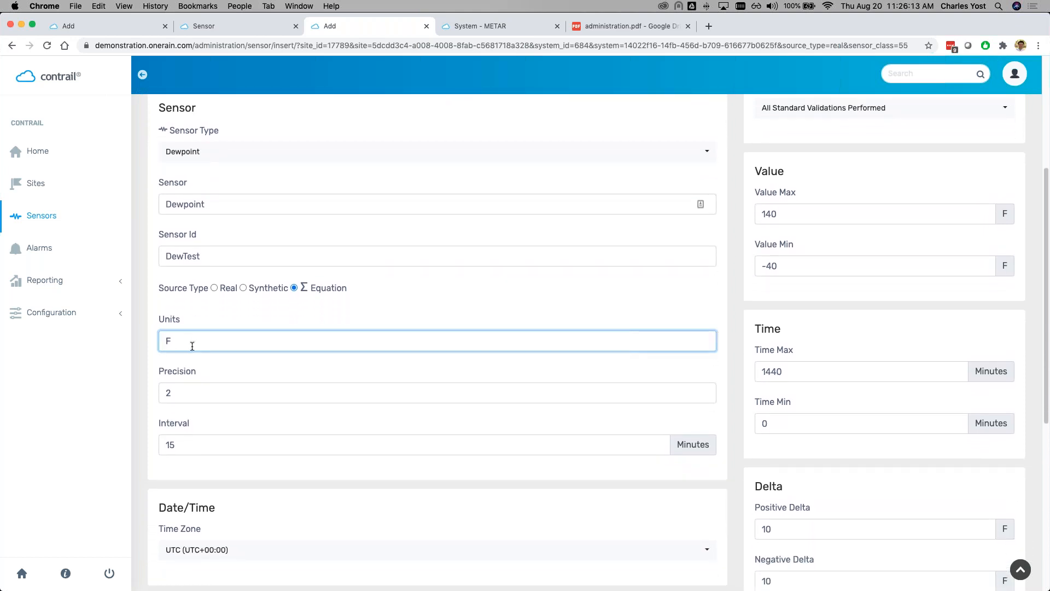
click(213, 393)
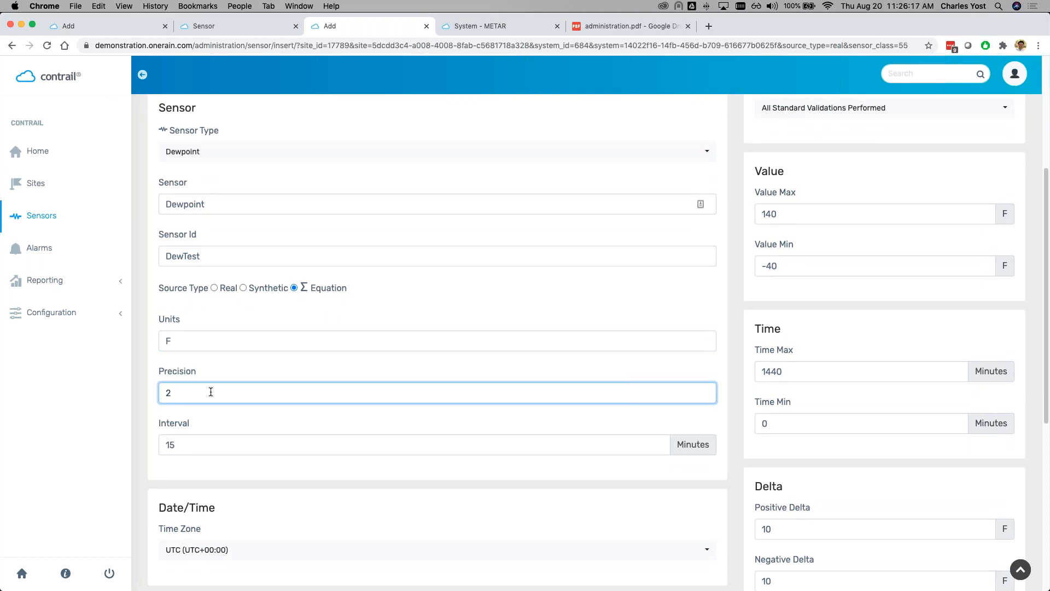
Step: Set the calibration conversion to "equation : Applies an equation" and save the new Dewpoint sensor
scroll(211, 391, down, 2)
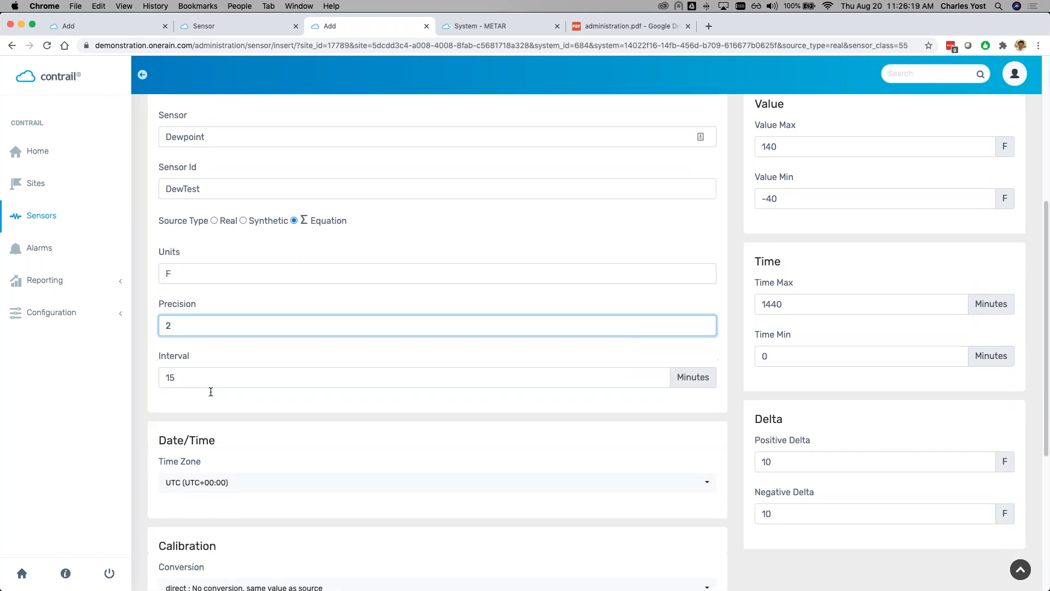
scroll(305, 413, down, 6)
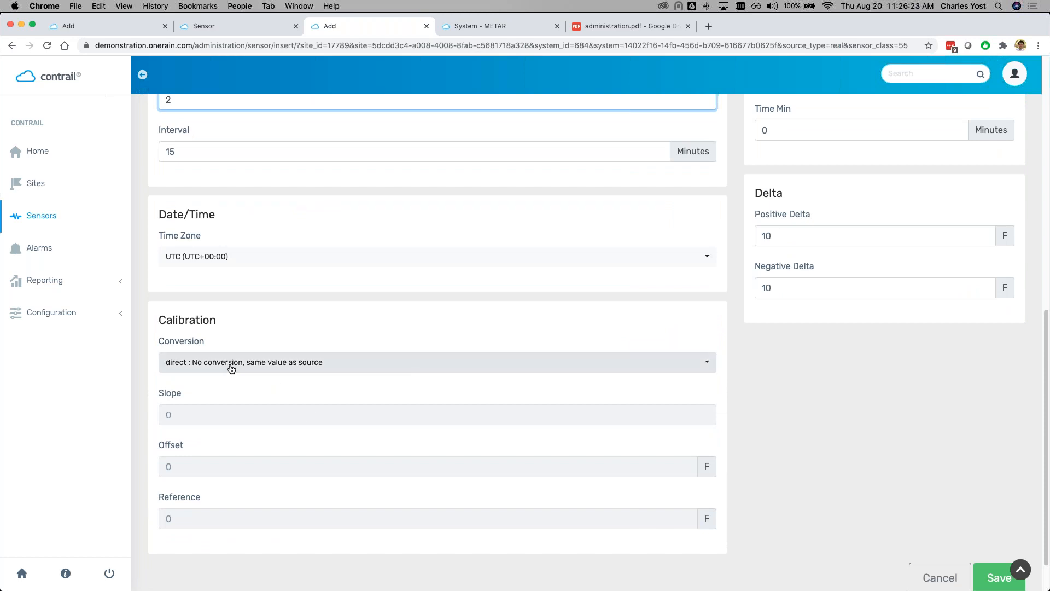
click(231, 368)
click(231, 369)
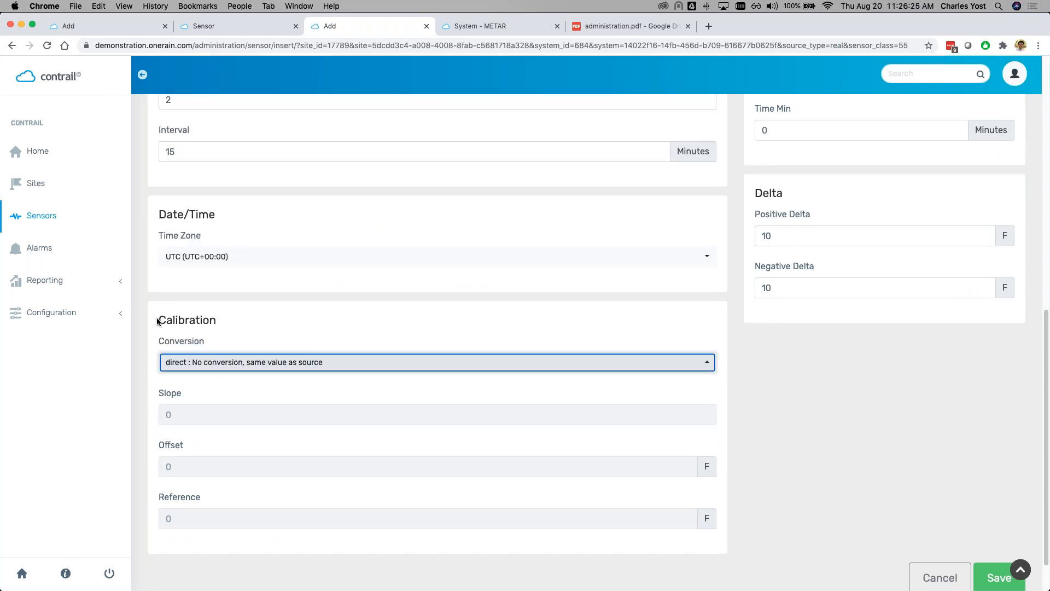
drag(158, 322, 166, 323)
click(201, 344)
click(206, 362)
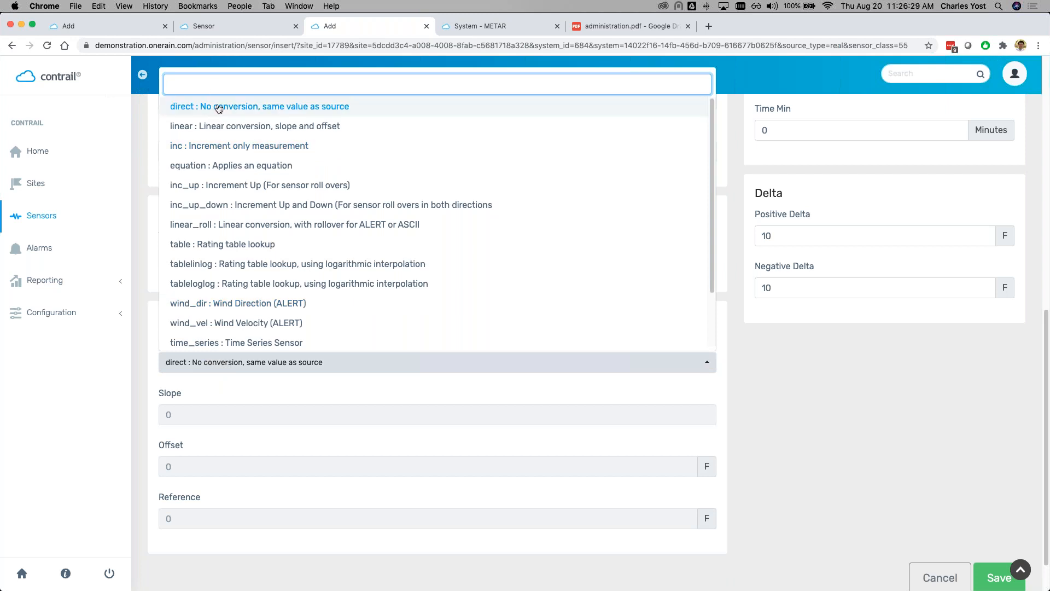
scroll(202, 113, down, 2)
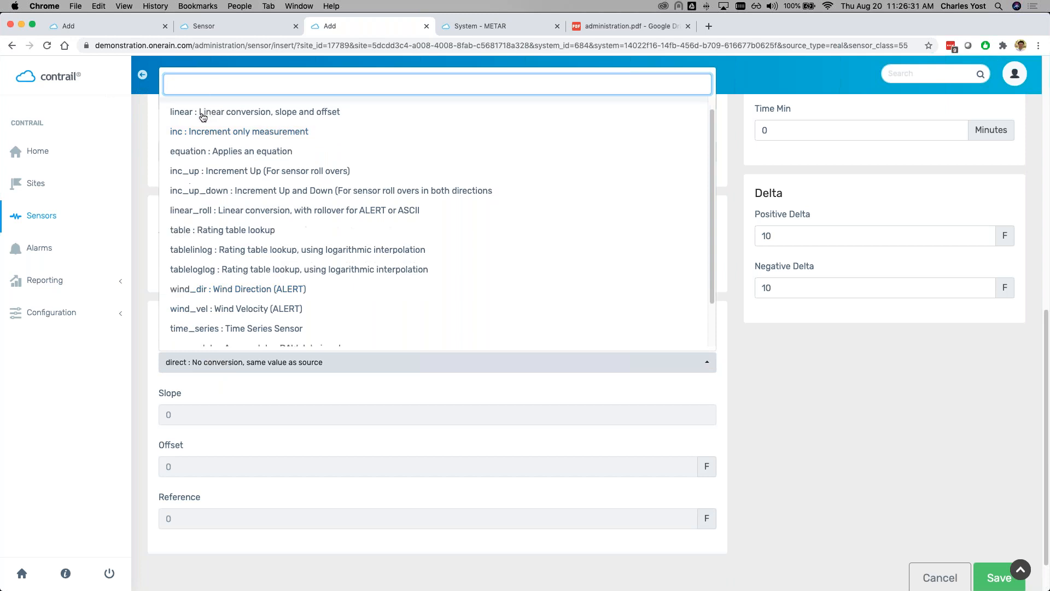
scroll(204, 118, down, 1)
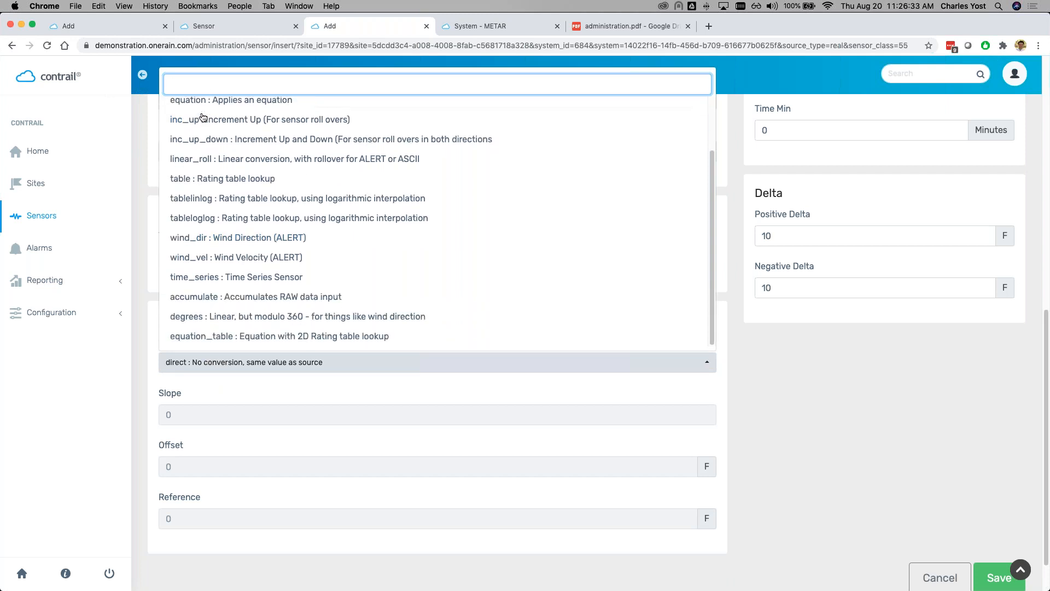
scroll(204, 266, up, 3)
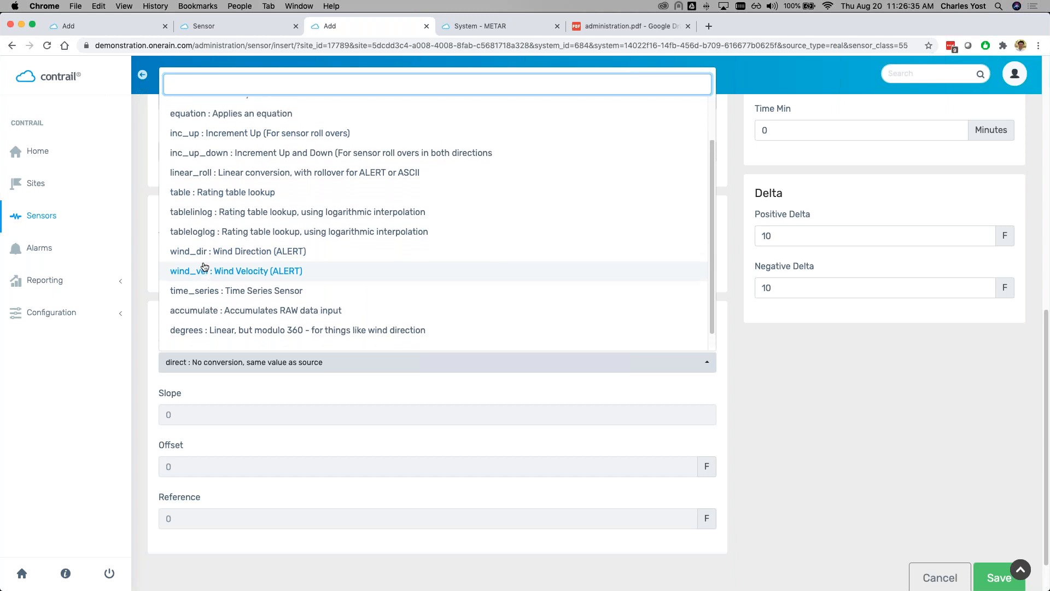
scroll(204, 267, up, 1)
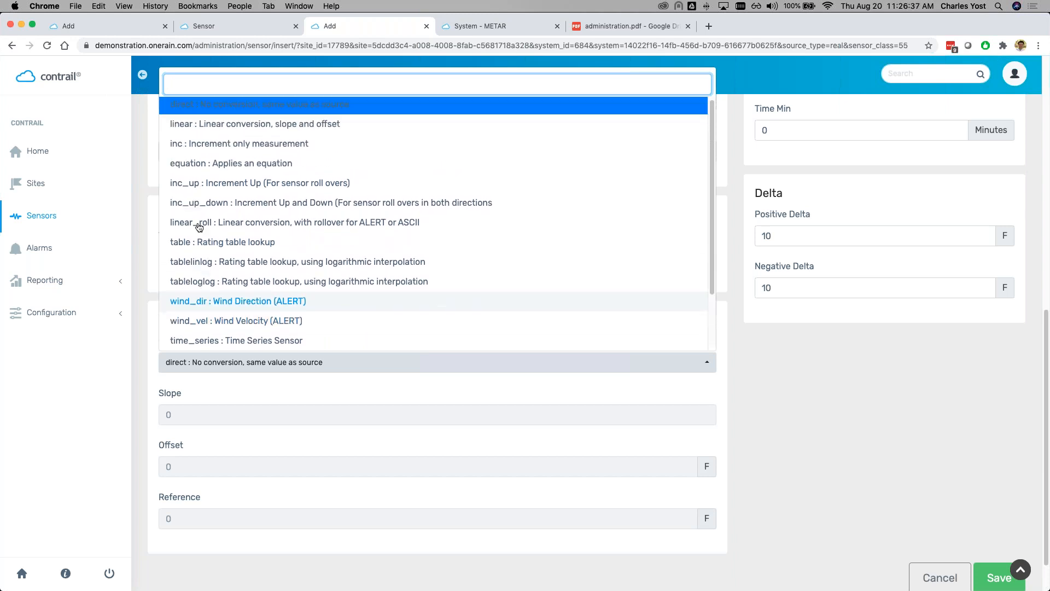
click(186, 163)
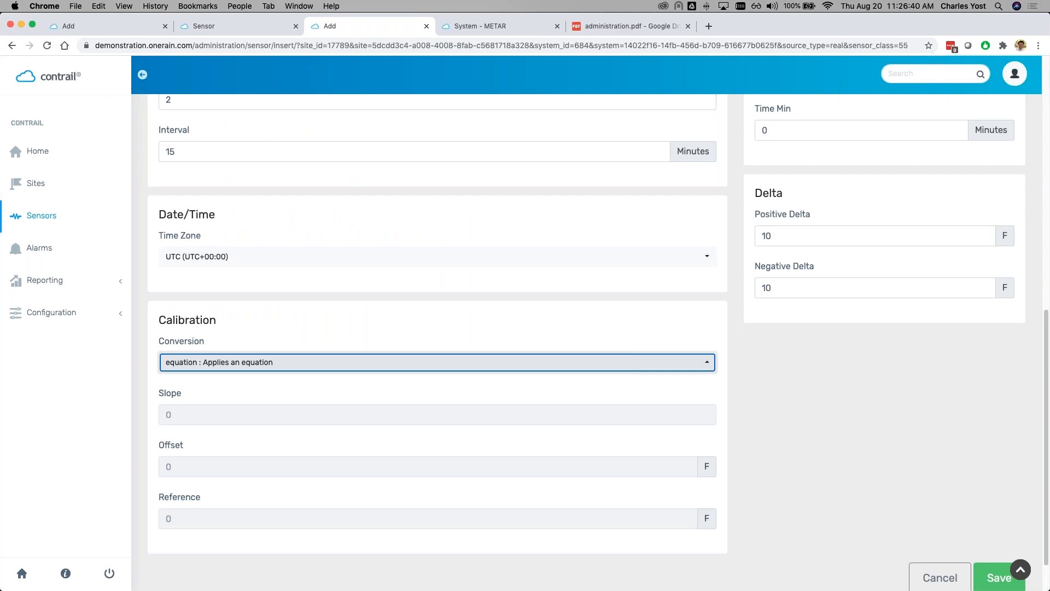
click(139, 368)
scroll(985, 519, down, 1)
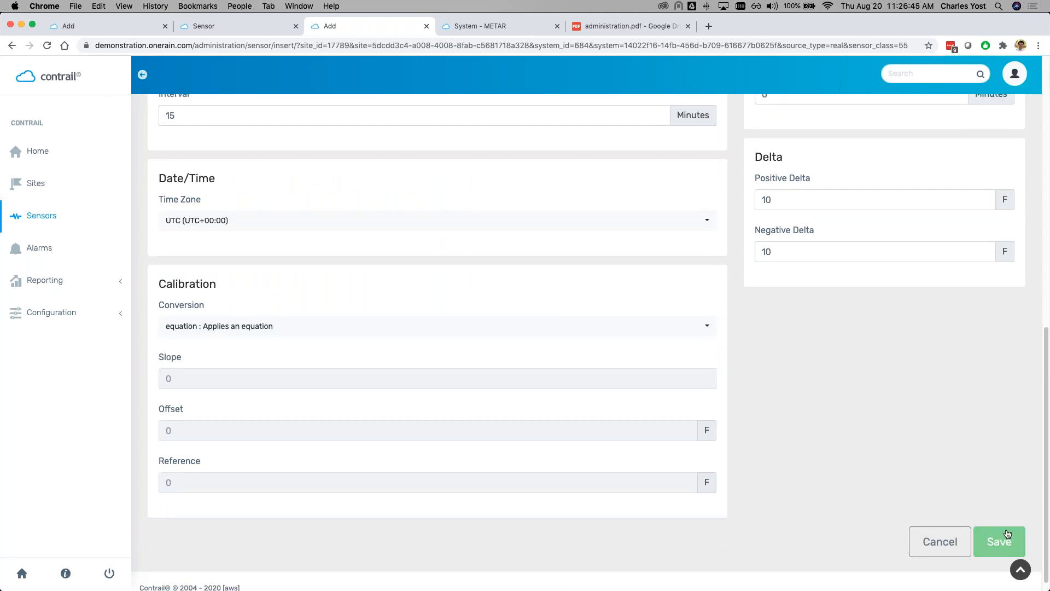
click(999, 541)
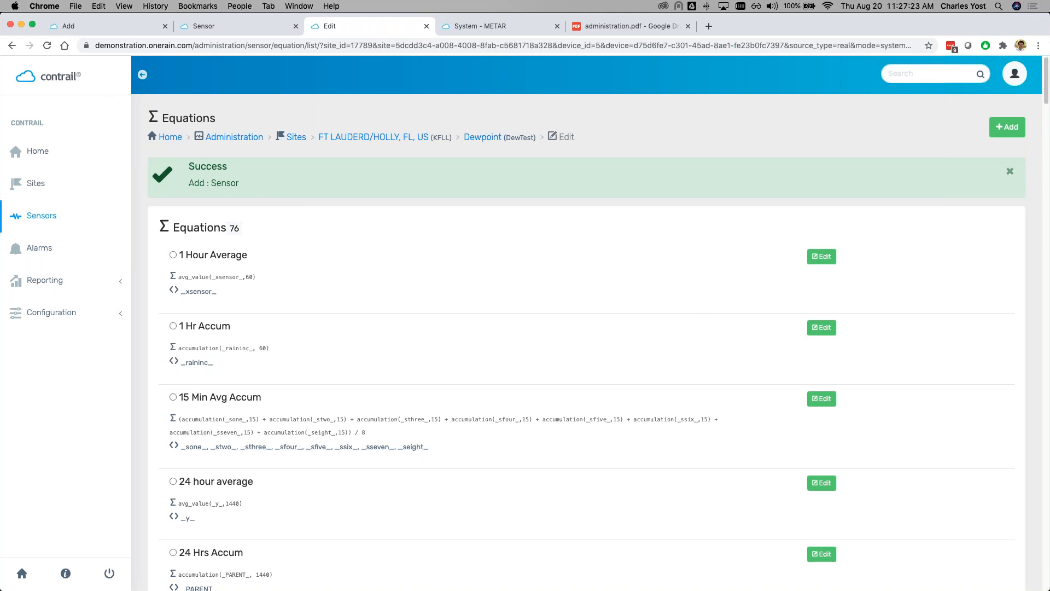
Step: Start a new equation for the Dewpoint (DewTest) sensor and give it the description "Dewpoint Demo eq"
click(1008, 127)
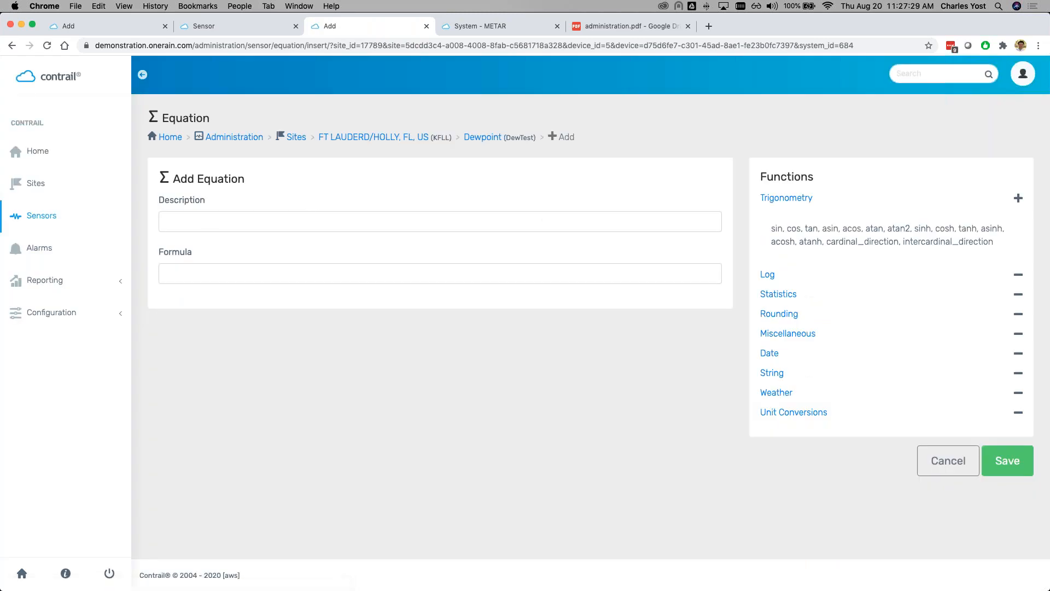
click(226, 218)
text(De)
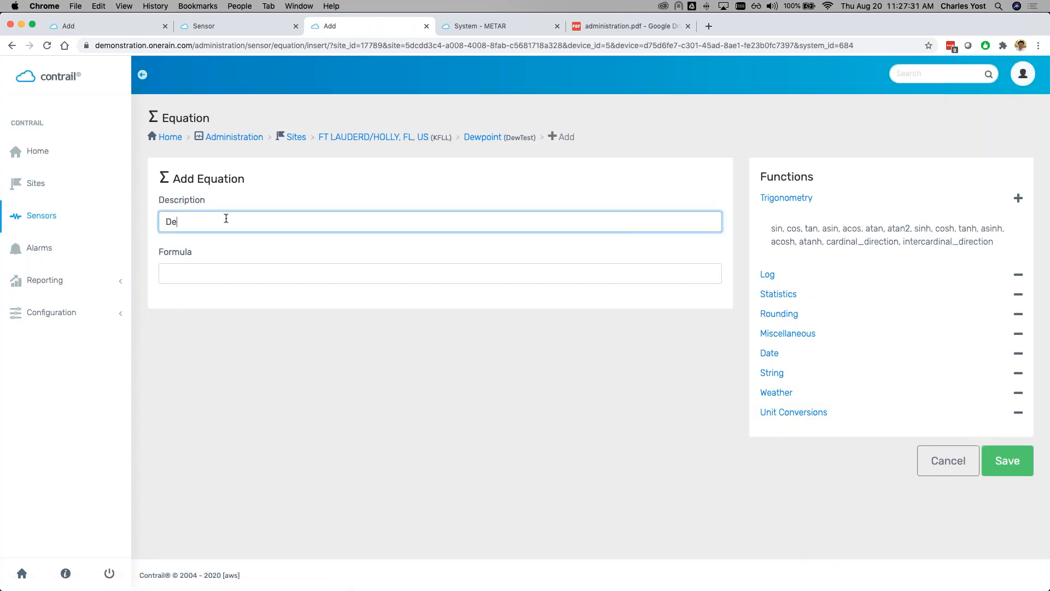
text(wpoint Demo eq)
click(233, 275)
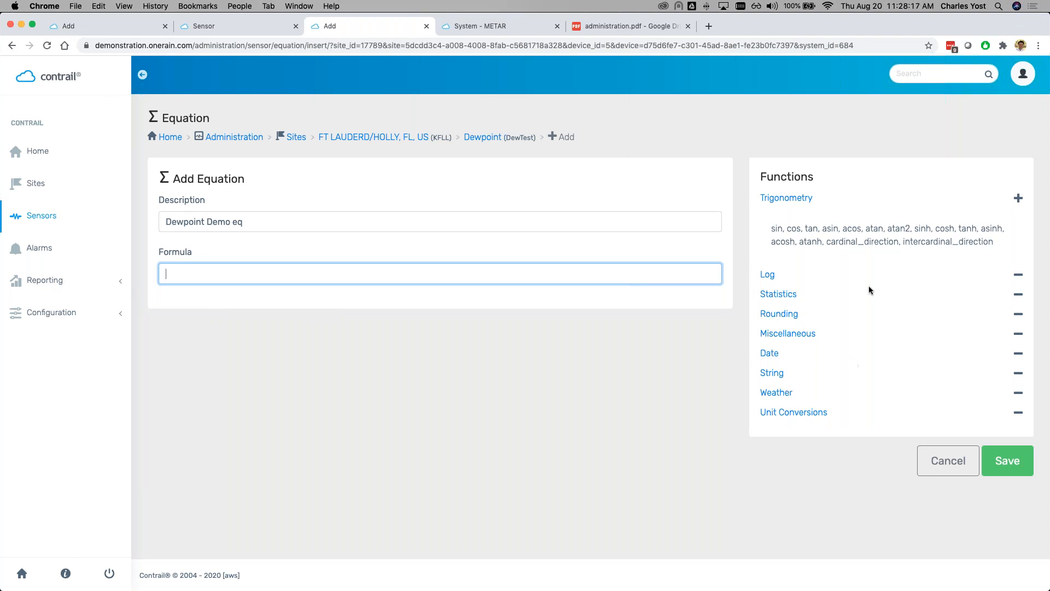
Step: Review the available functions and read the accumulation and avg_value entries under Data Equation Functions in administration.pdf
click(802, 180)
double_click(802, 179)
click(820, 179)
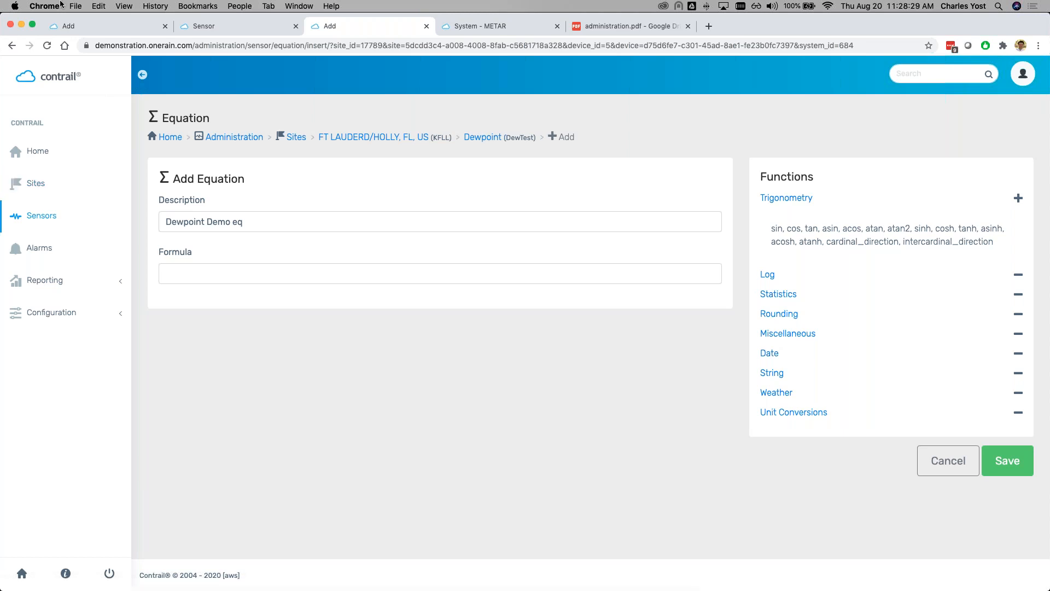
click(616, 32)
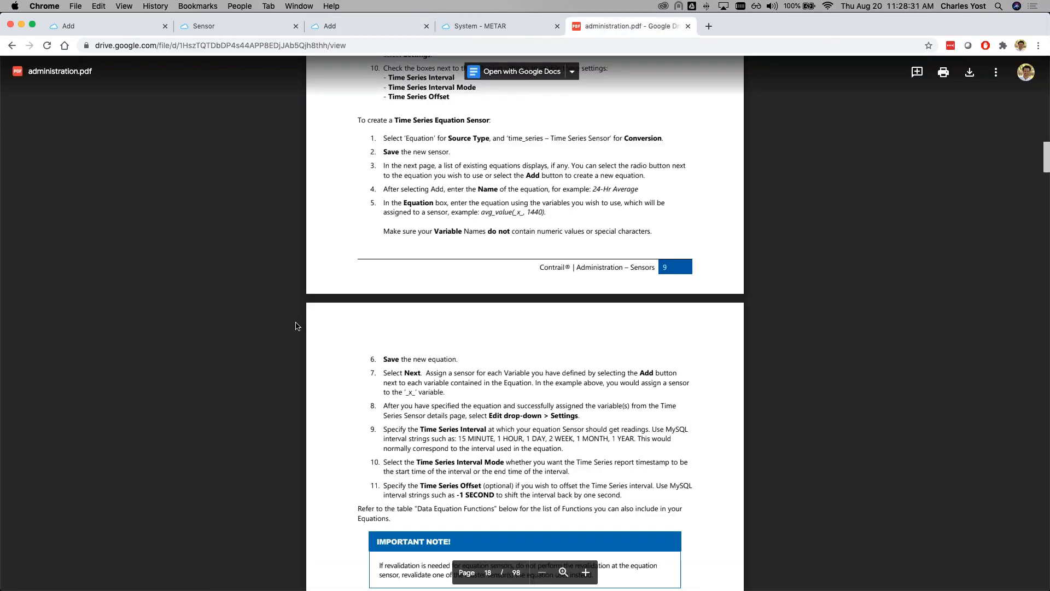
scroll(298, 326, down, 1)
scroll(297, 326, up, 10)
scroll(295, 324, down, 10)
scroll(295, 323, down, 15)
scroll(296, 322, up, 4)
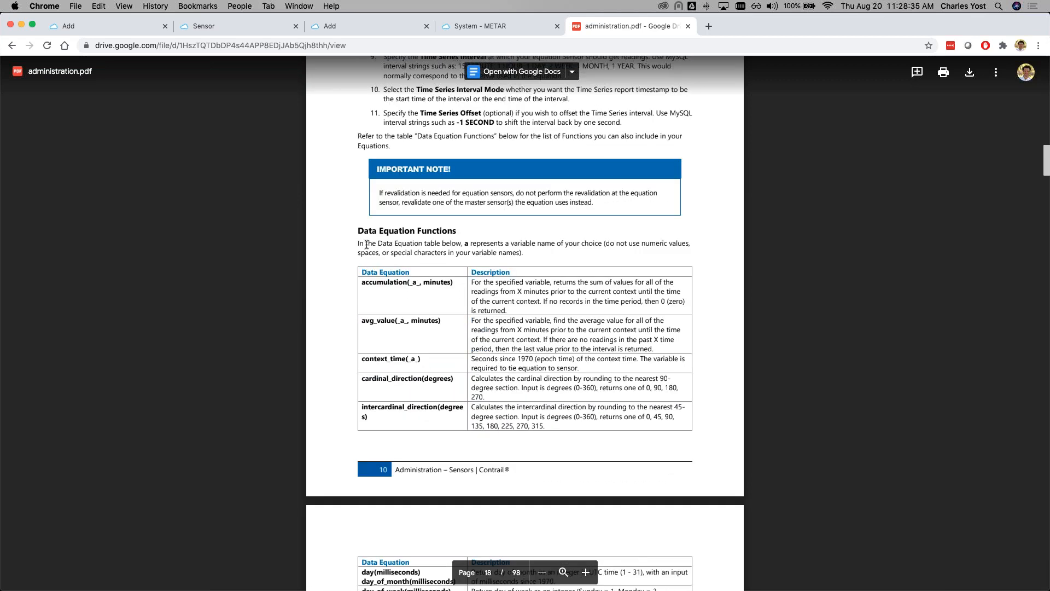
drag(359, 231, 468, 236)
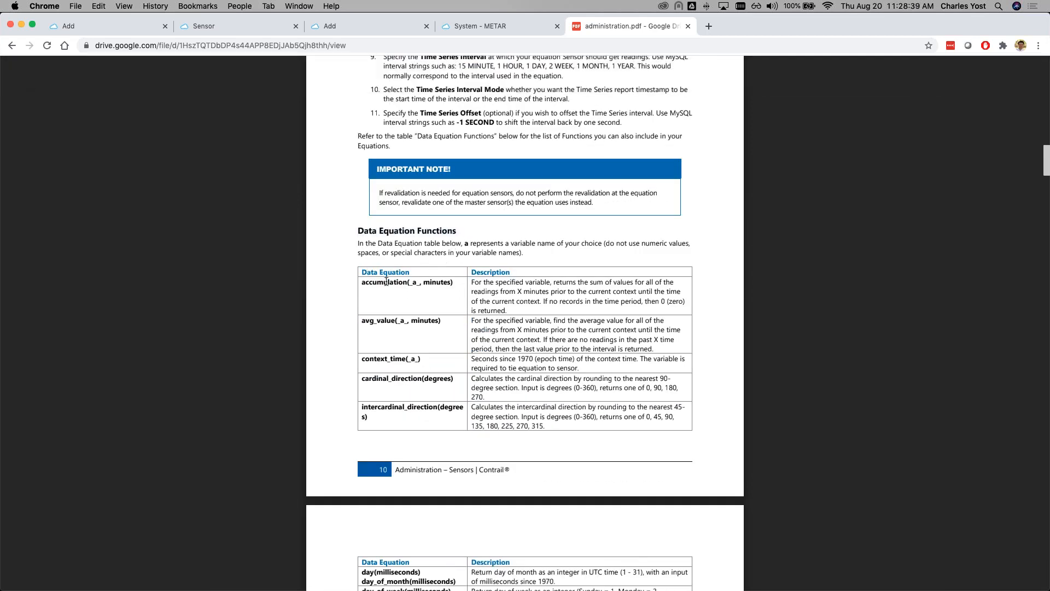
scroll(379, 278, down, 1)
drag(361, 255, 422, 254)
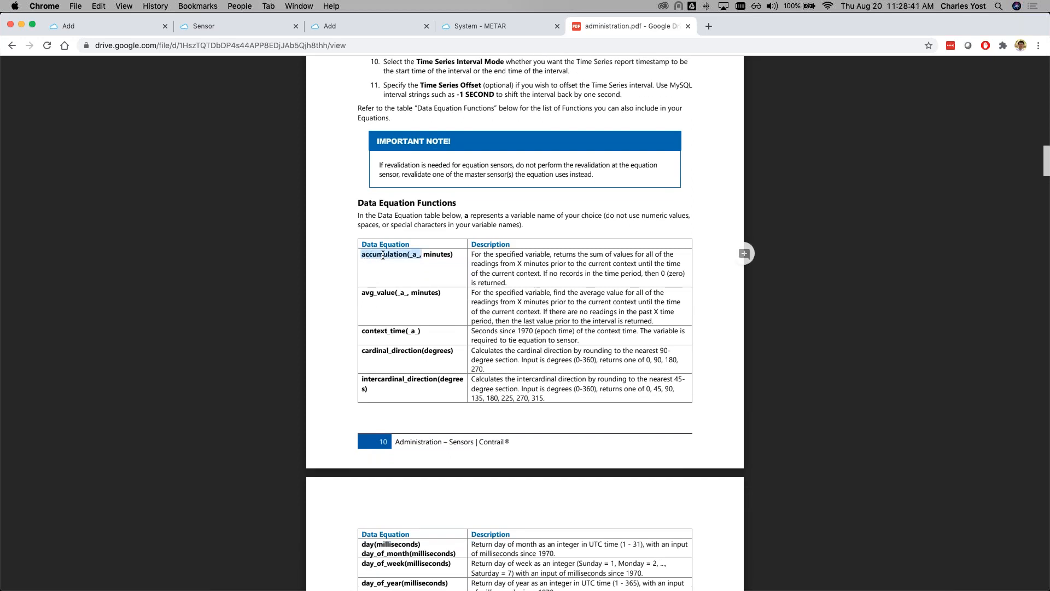
click(390, 255)
drag(470, 294, 553, 311)
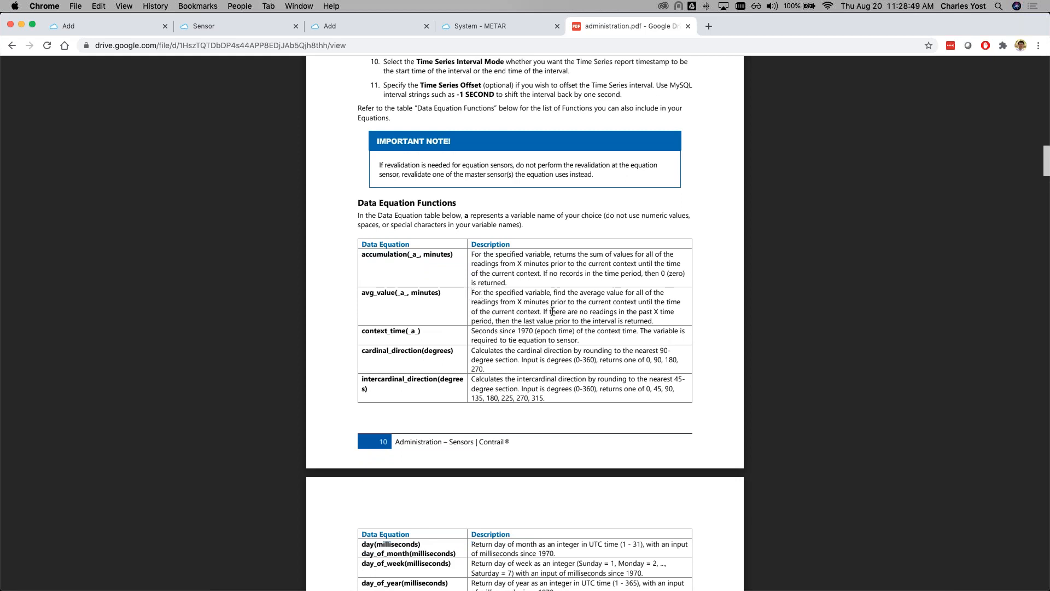
click(553, 311)
drag(361, 294, 441, 294)
click(428, 294)
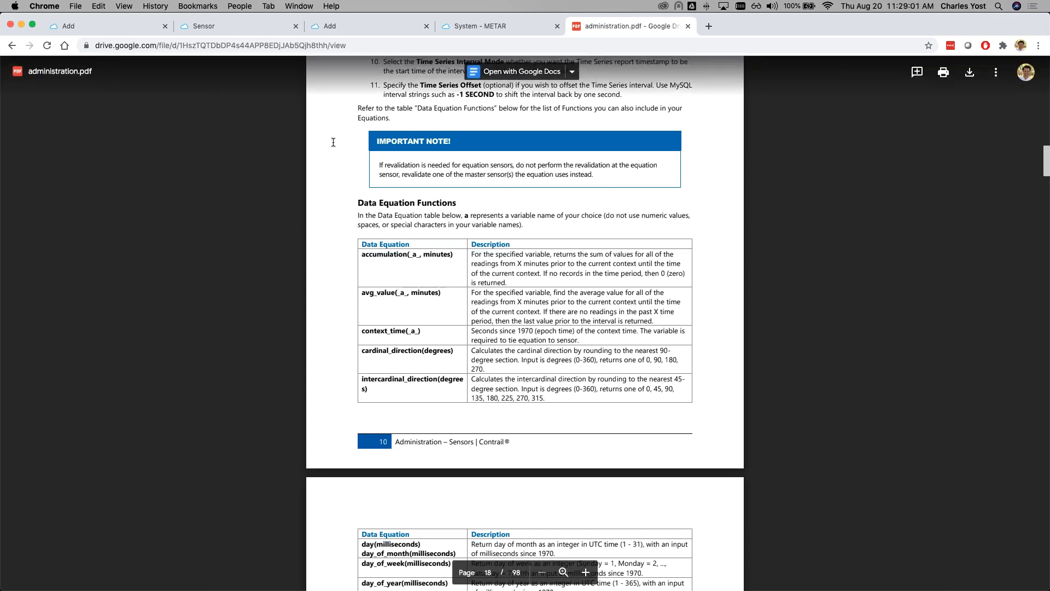
Step: Return to the new equation and place the Weather function dew_point_f in its formula
click(329, 31)
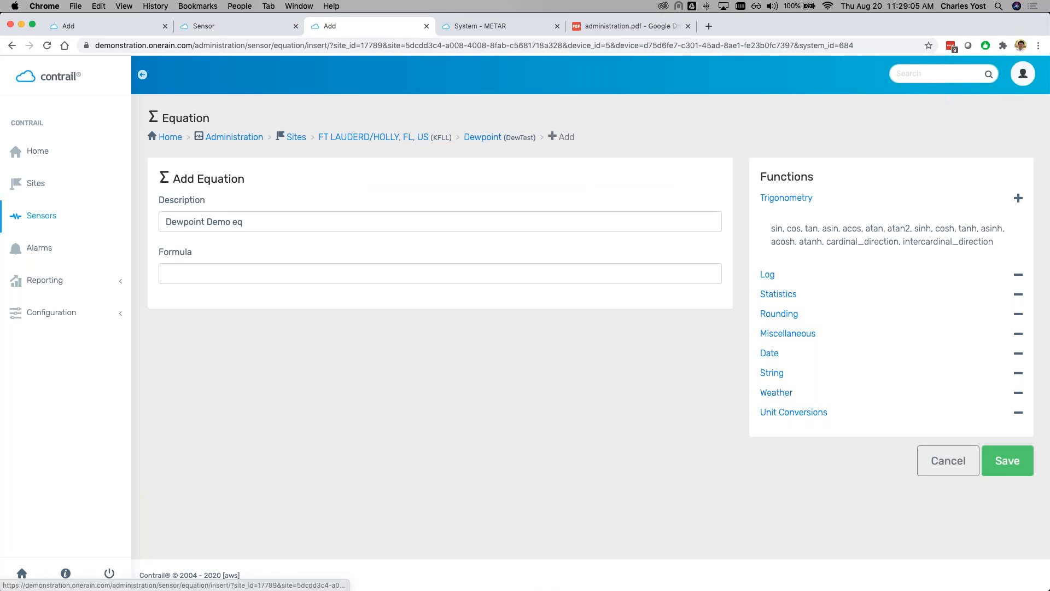
click(772, 394)
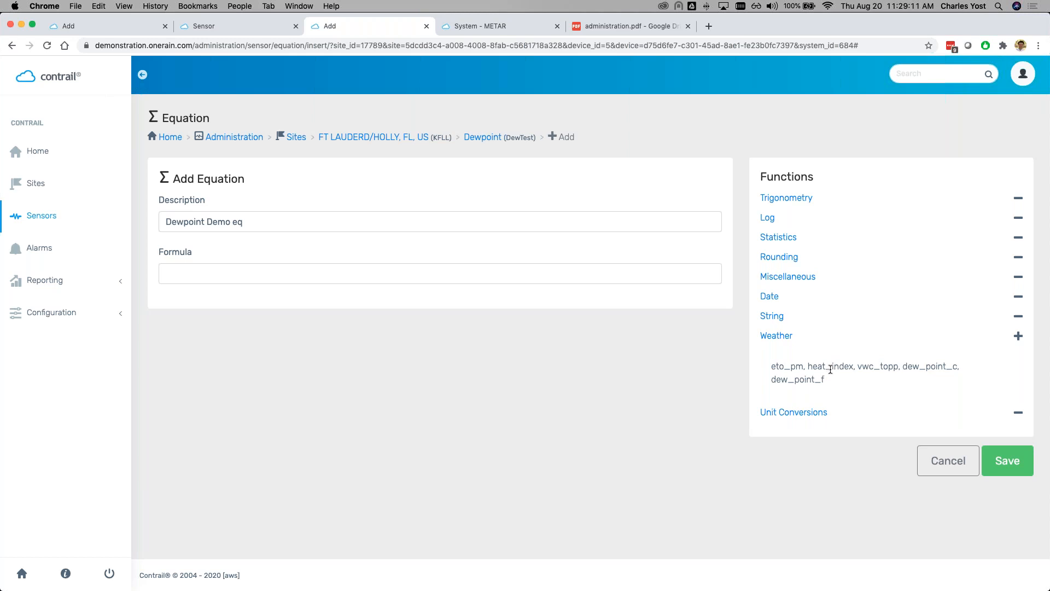
drag(771, 380, 203, 278)
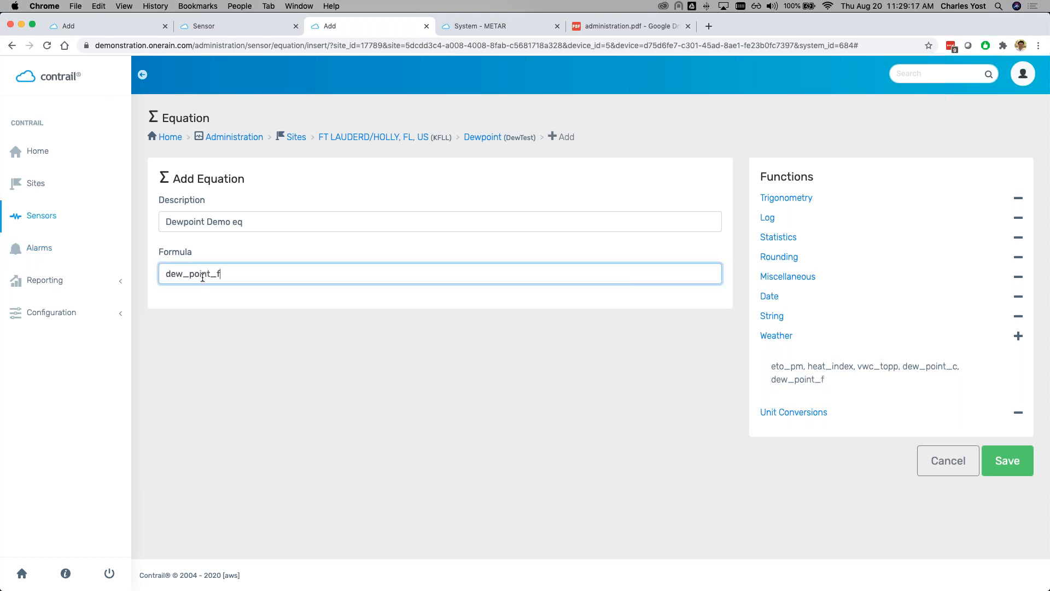
Step: Look up the arguments of dew_point_f in the Data Equation Functions table of administration.pdf
click(619, 28)
scroll(261, 332, down, 1)
scroll(262, 332, down, 5)
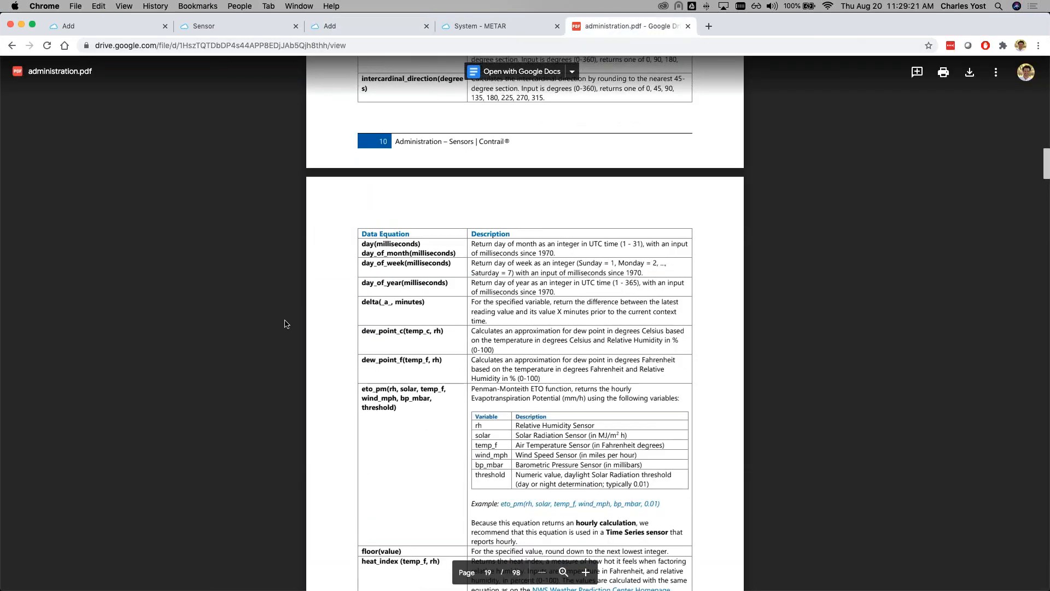
drag(363, 360, 426, 361)
click(427, 361)
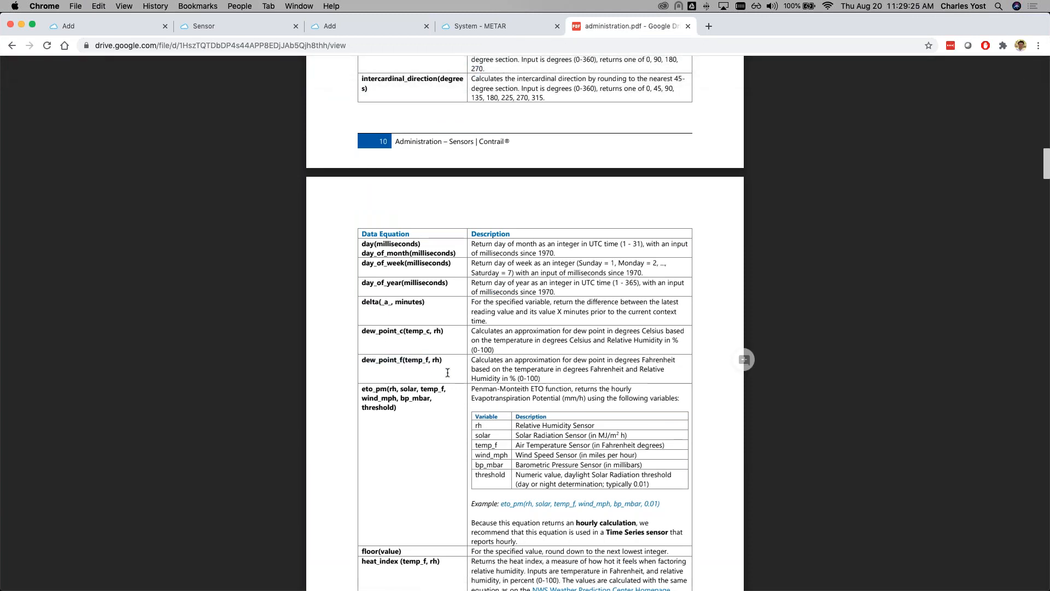
Step: Return to the equation and complete its formula with the temperature and humidity variables as dew_point_f(_t_,_rh_)
click(372, 26)
text((_)
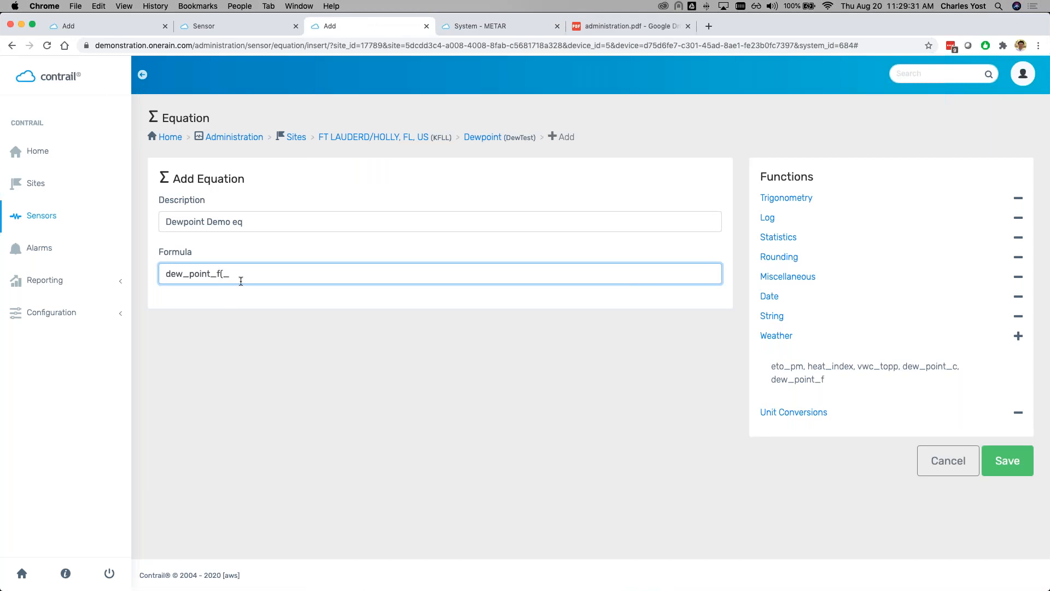
text(t_,-rh)
click(246, 274)
key(BackSpace)
text(_,_rh_)
text())
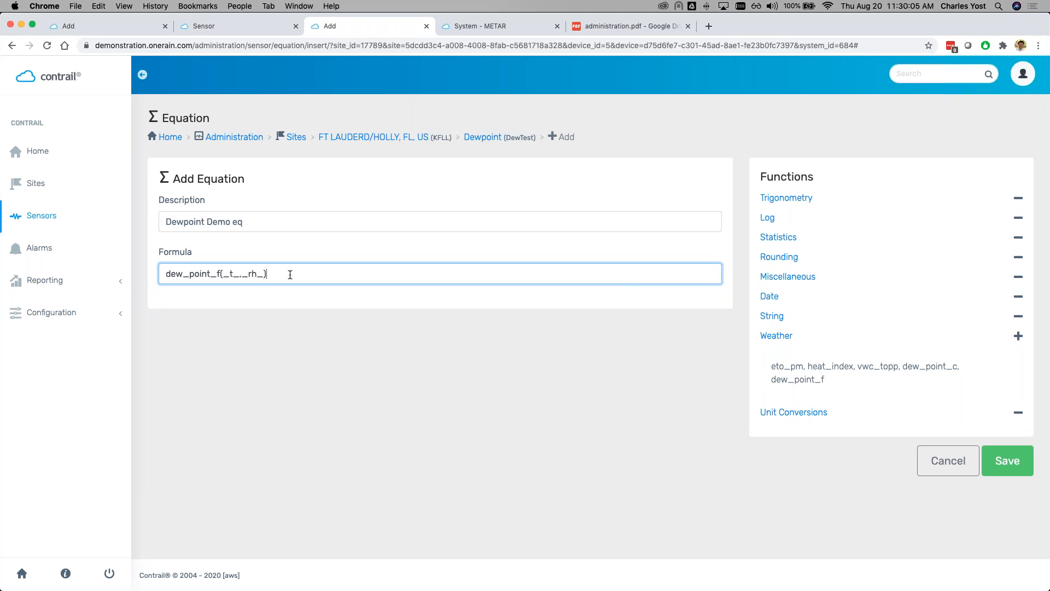
Step: Make sure a comma separates the _t_ and _rh_ variables in the formula, and try to save the equation
double_click(227, 274)
click(242, 274)
text(,)
click(277, 275)
drag(168, 277, 300, 274)
click(234, 276)
drag(223, 276, 264, 278)
click(288, 276)
click(1007, 461)
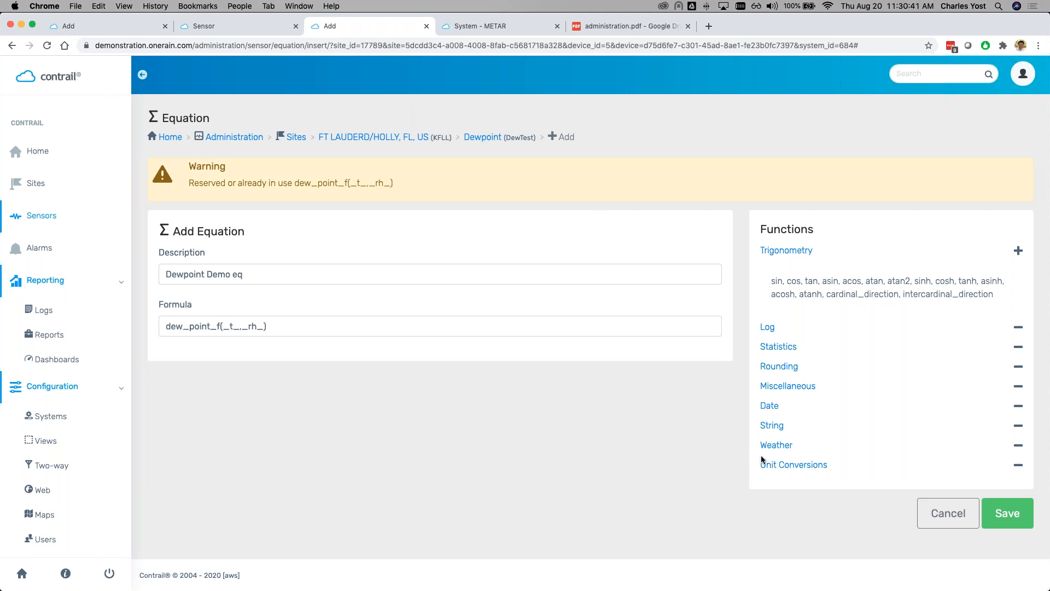
Step: Rename the formula's variables so it reads dew_point_f(_temp_,_rhu_), and save the equation
click(241, 328)
text(emp)
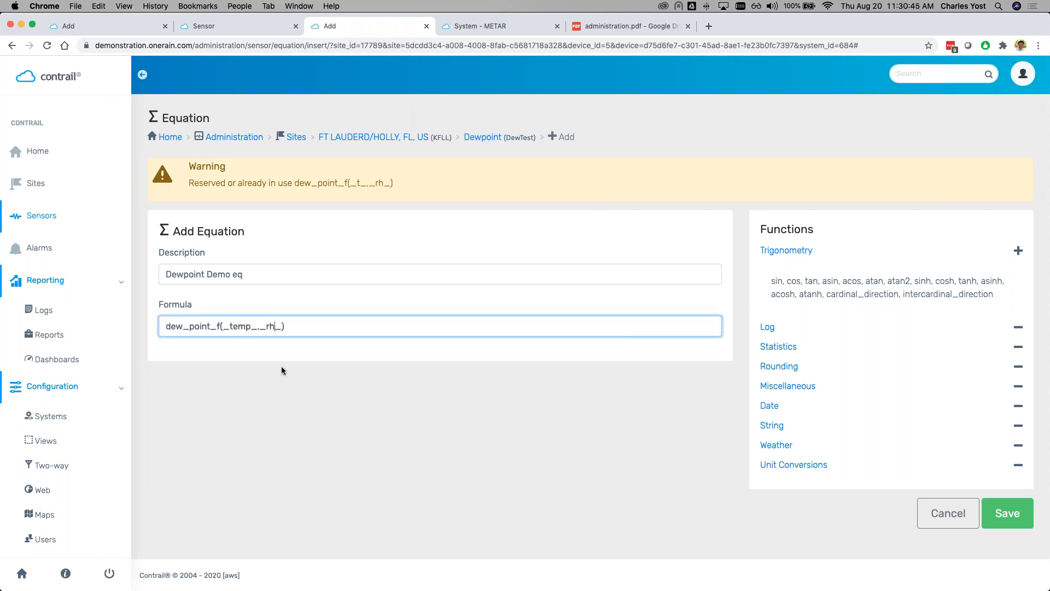
text(u)
click(1008, 514)
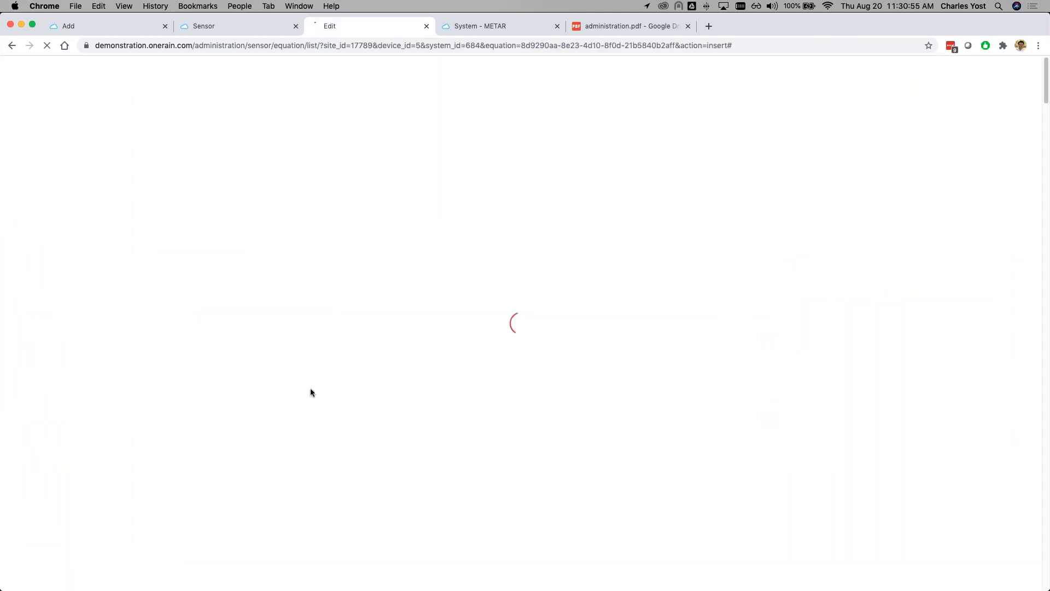
Step: Examine the formula and variables of the Dewpoint Demo eq entry in the equation list
scroll(243, 345, down, 12)
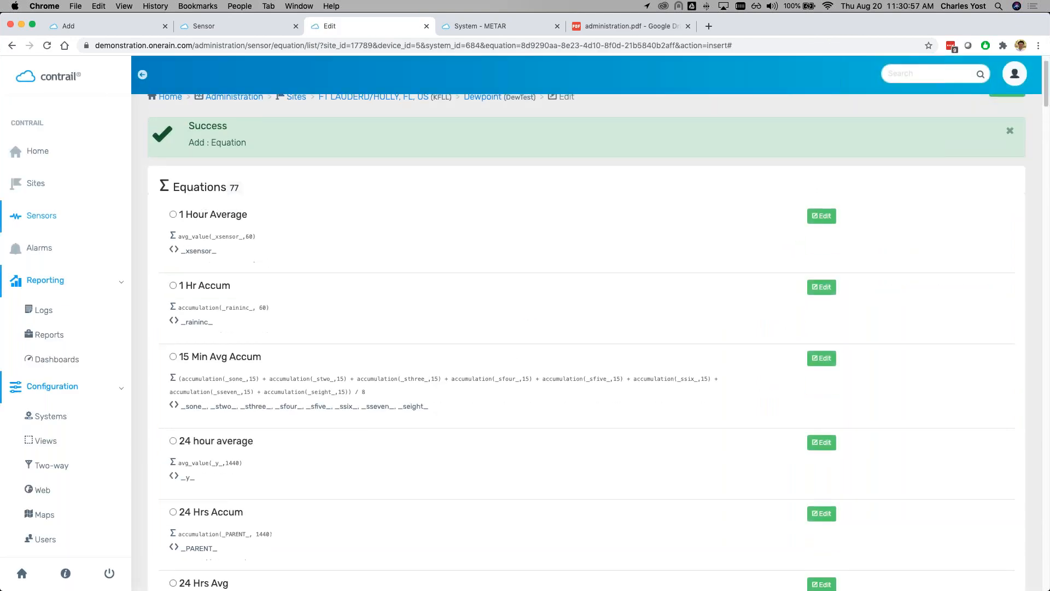
scroll(244, 346, down, 12)
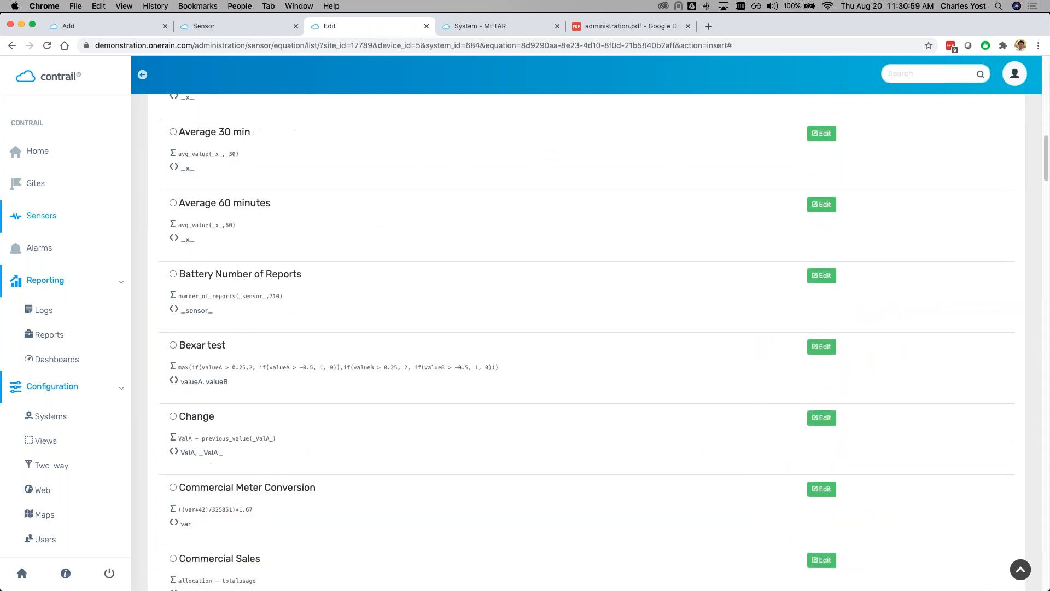
scroll(235, 346, down, 4)
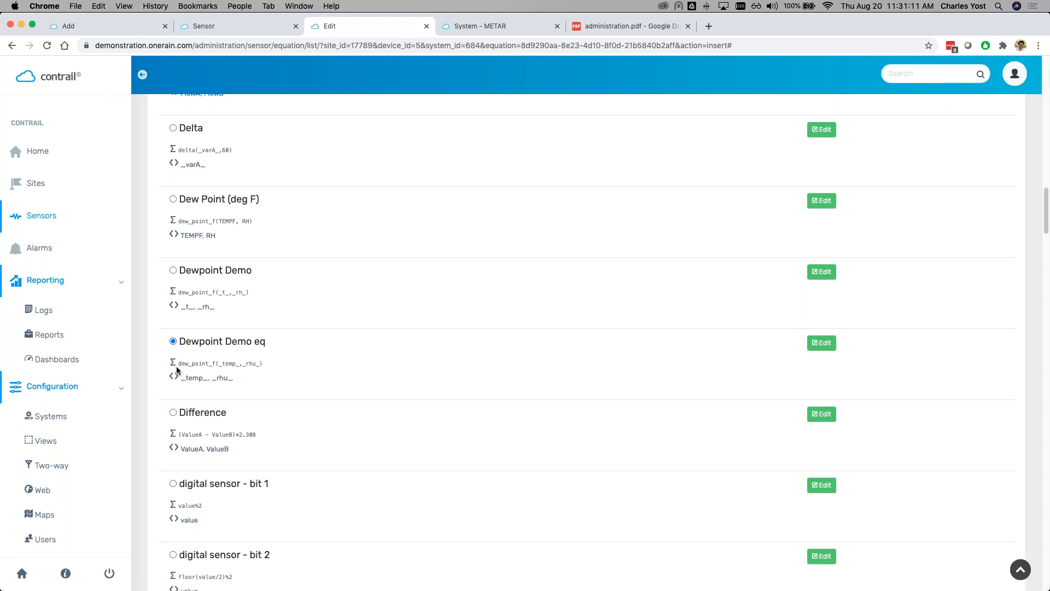
drag(179, 364, 227, 371)
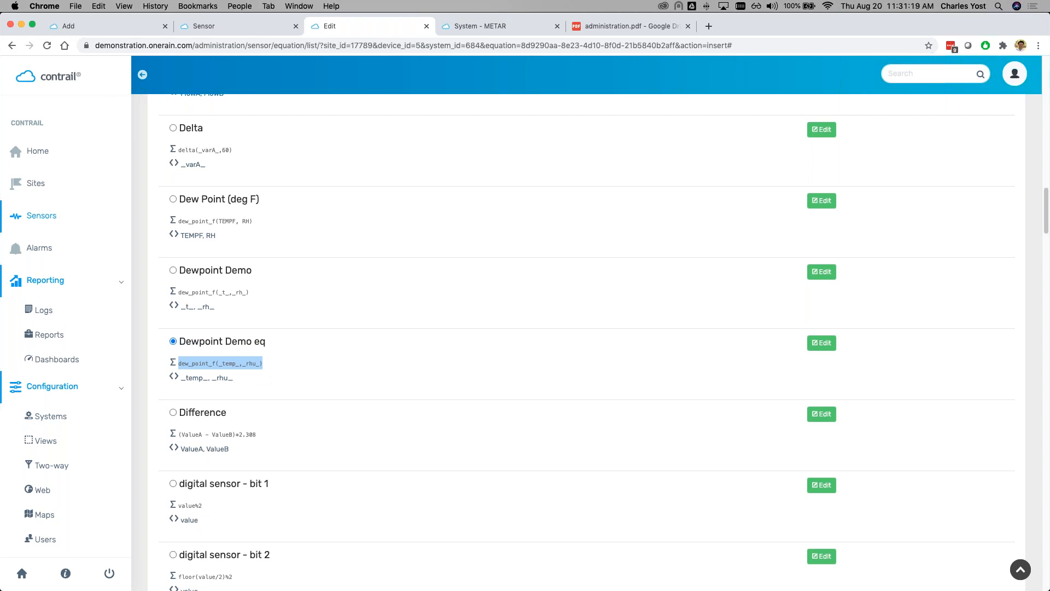
click(211, 378)
drag(246, 364, 256, 364)
click(256, 364)
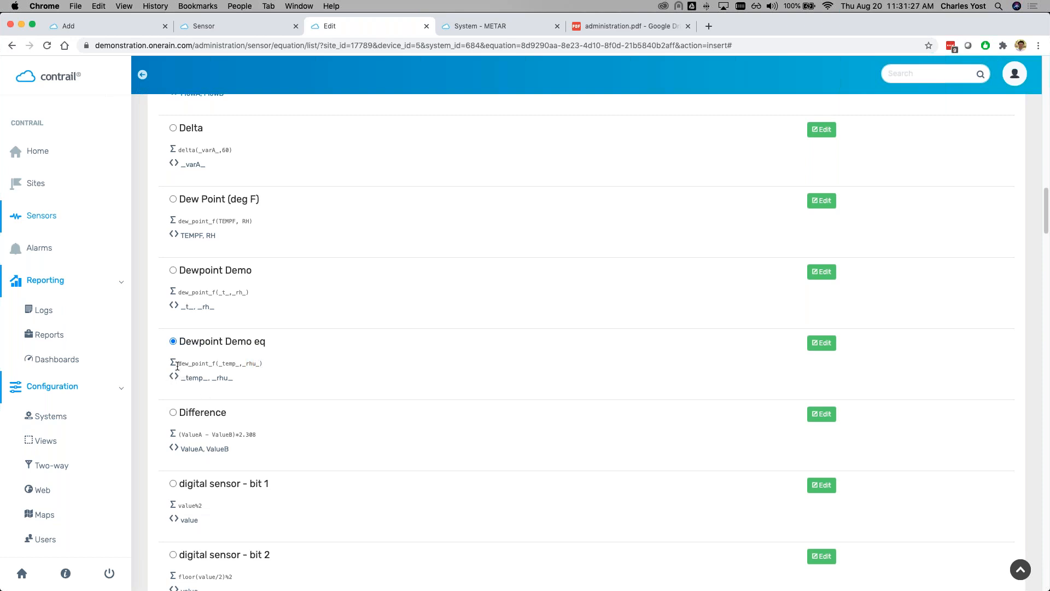
drag(181, 379, 231, 378)
click(231, 377)
Step: Apply the selected Dewpoint Demo eq equation to the Dewpoint sensor and continue to its variable assignments
scroll(221, 365, down, 5)
scroll(224, 365, up, 4)
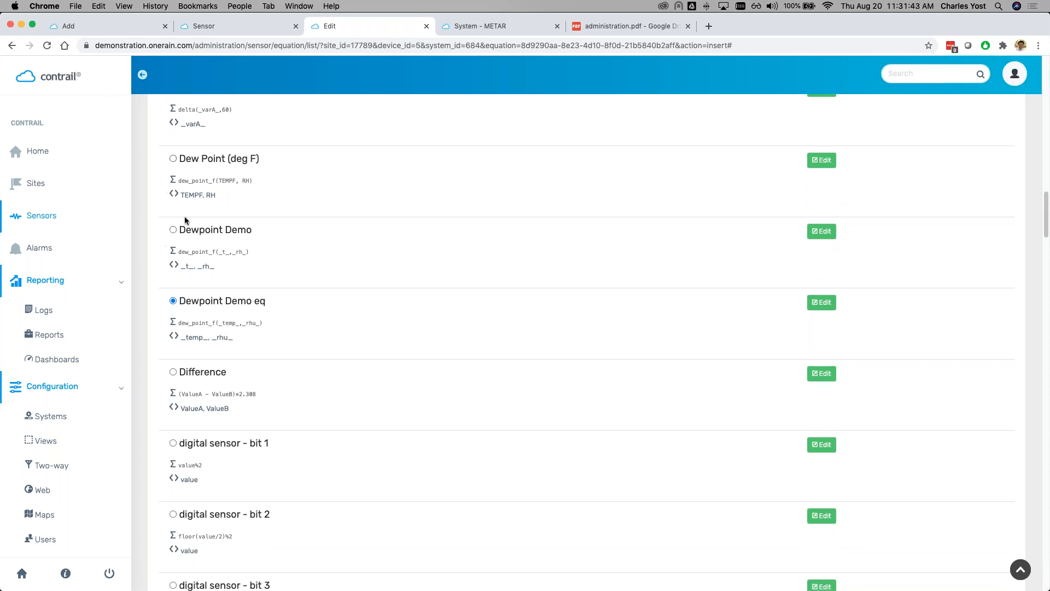
scroll(368, 321, down, 10)
scroll(368, 321, down, 20)
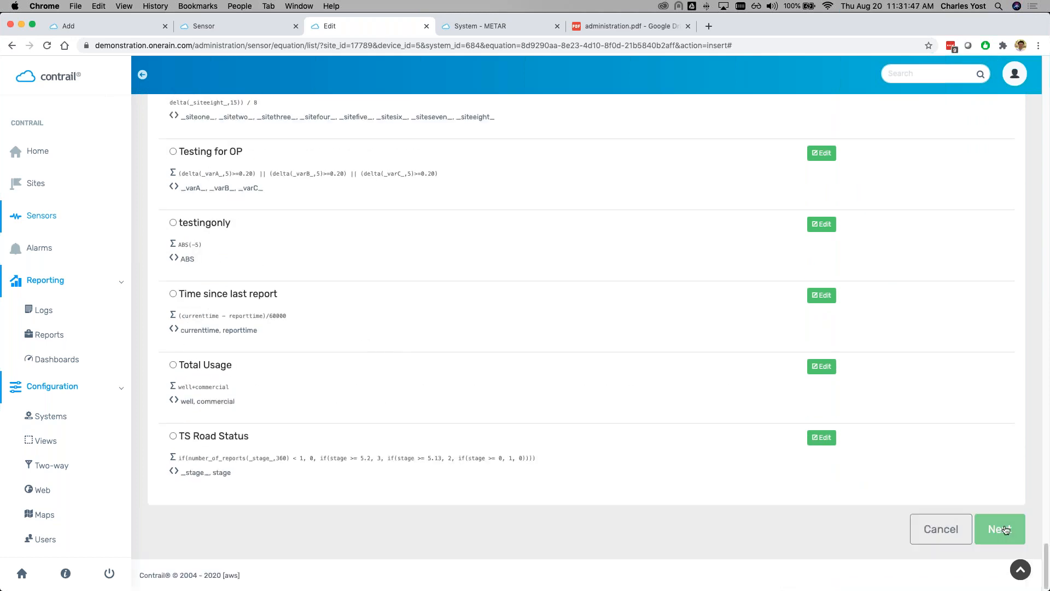
click(1001, 529)
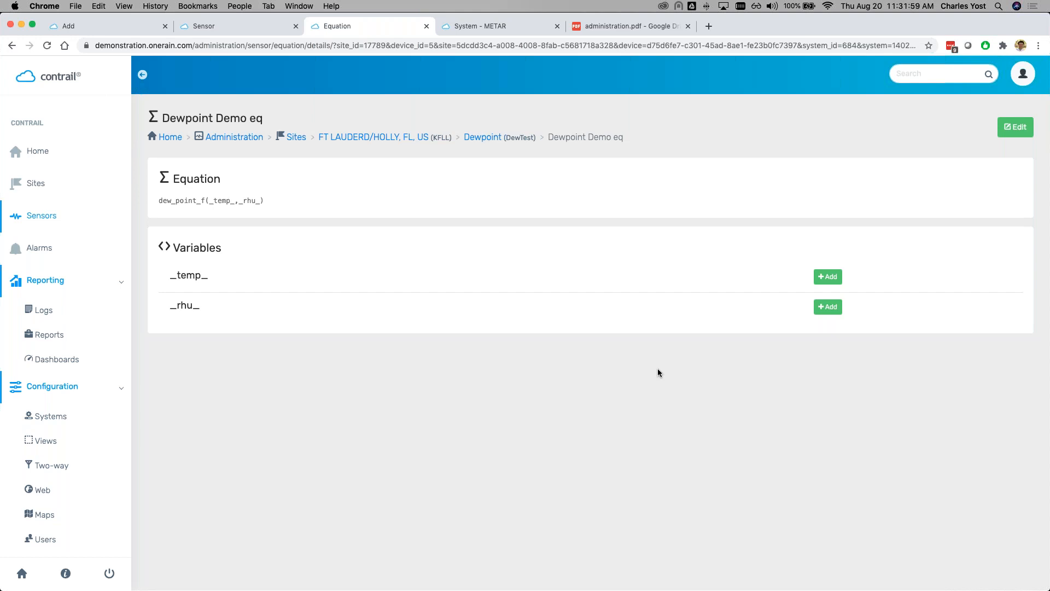
Step: Assign the Air Temperature sensor at FT LAUDERD/HOLLY, FL, US (KFLL) to the _temp_ variable and save it
drag(169, 275, 208, 275)
click(217, 292)
click(830, 278)
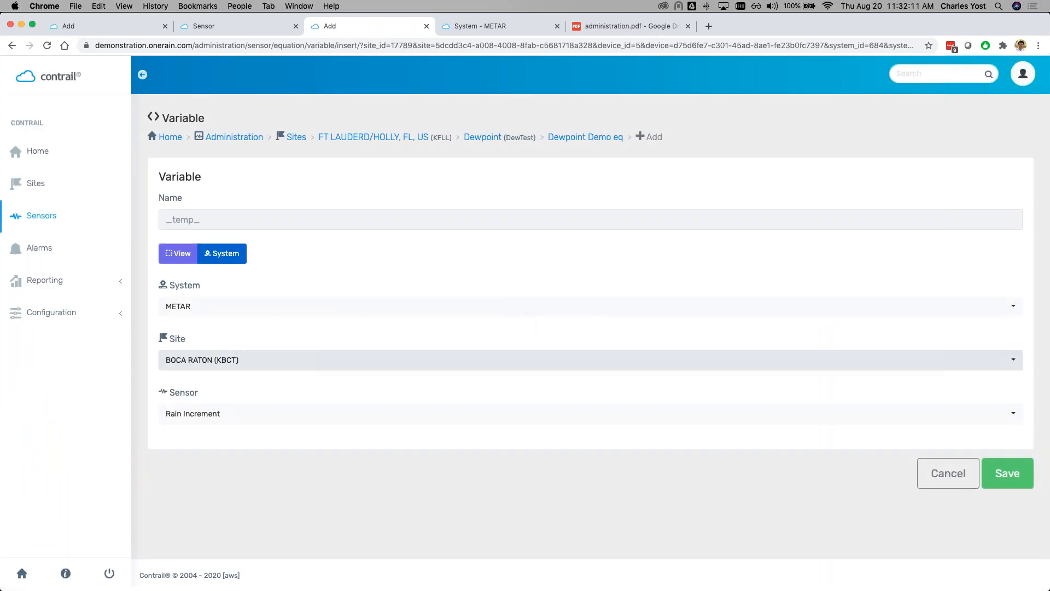
click(227, 359)
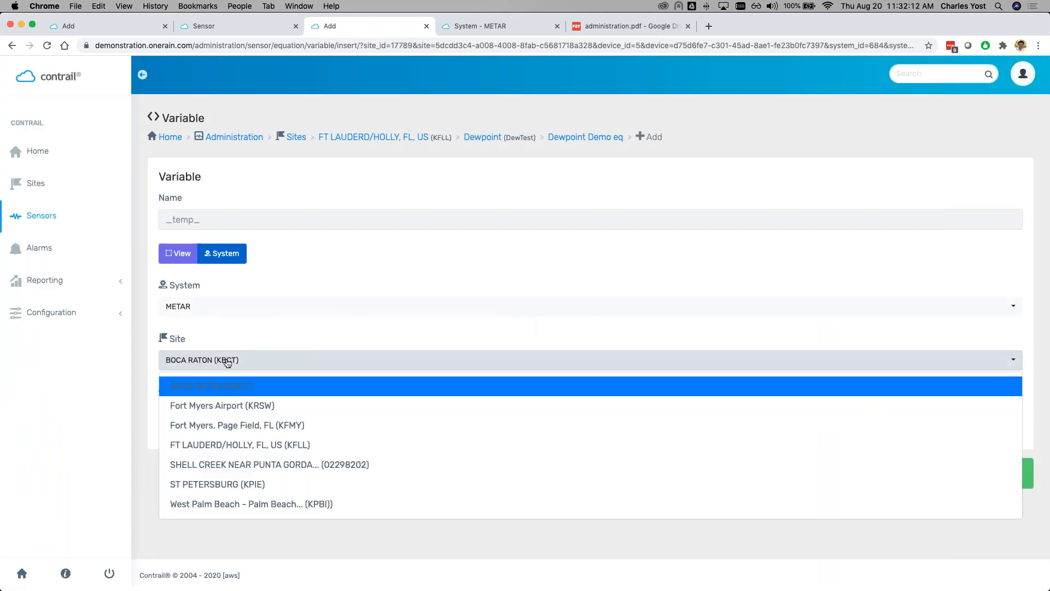
click(226, 447)
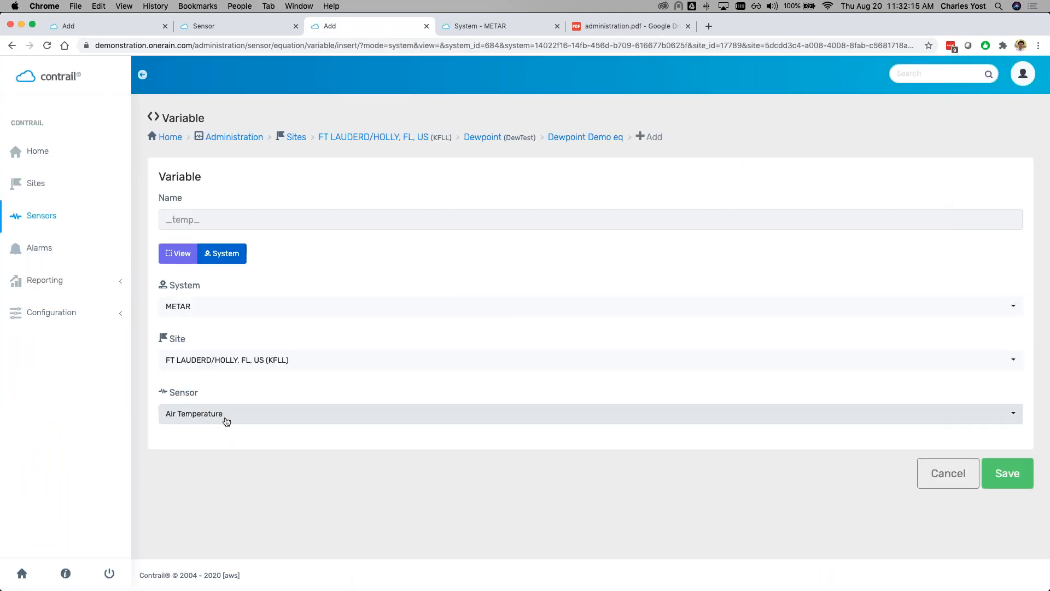
click(1005, 487)
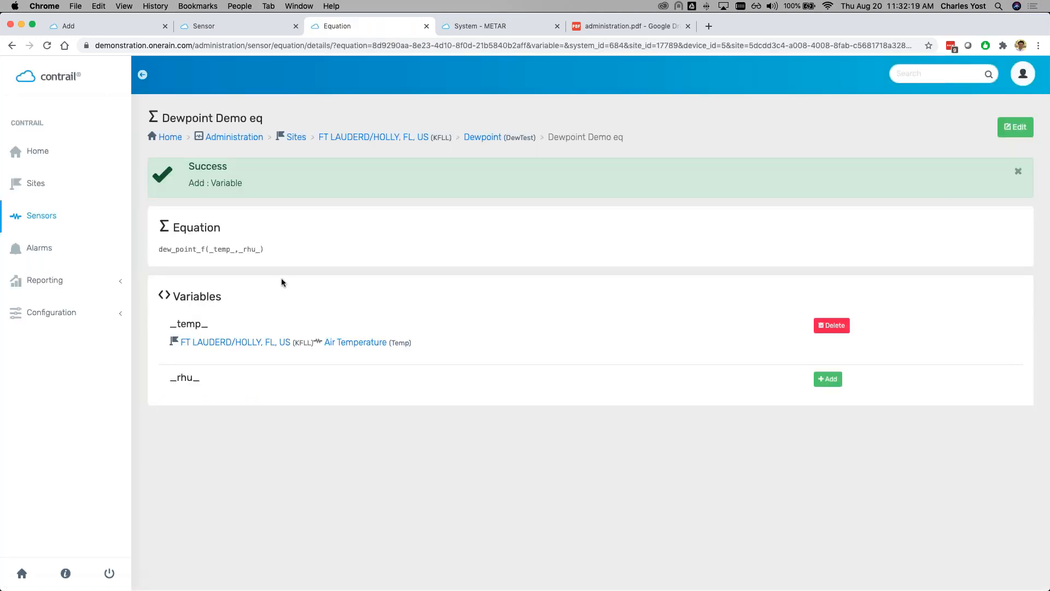
Step: Assign the Relative Humidity sensor at FT LAUDERD/HOLLY, FL, US (KFLL) to the _rhu_ variable and save it
drag(171, 324, 211, 325)
click(179, 313)
click(833, 385)
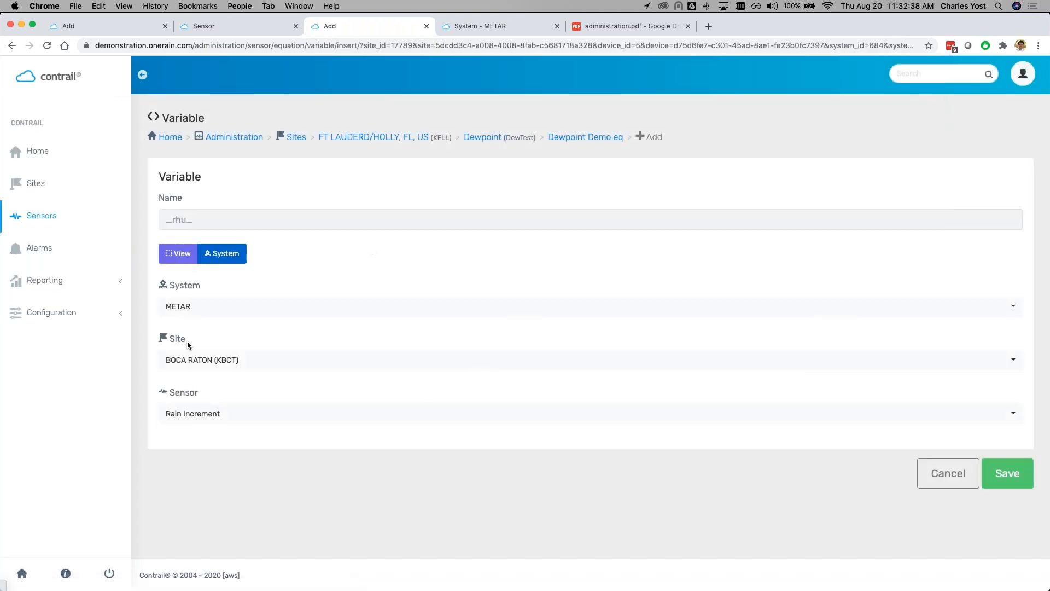
click(206, 360)
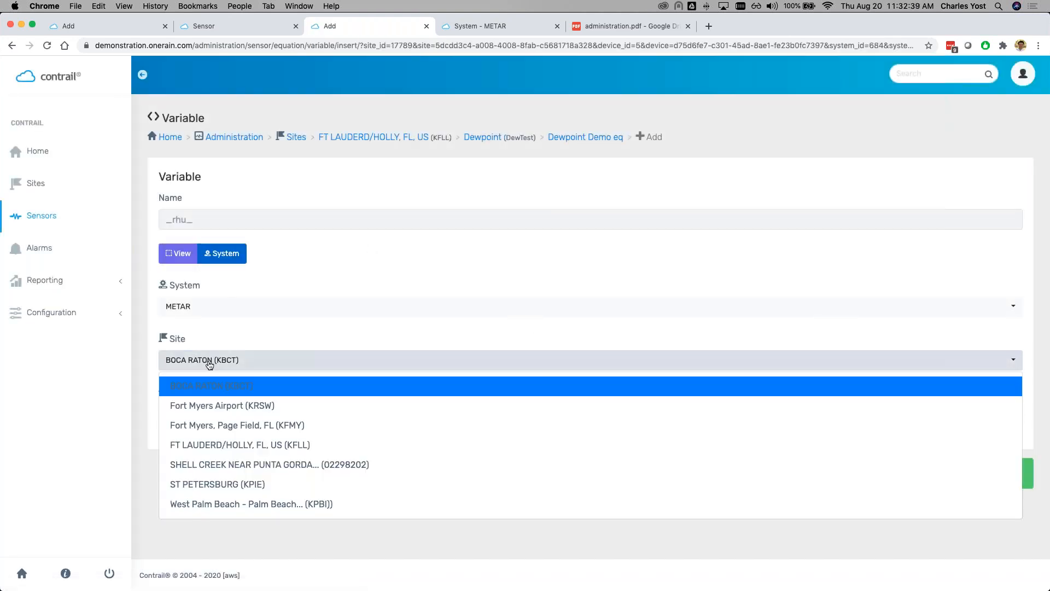
click(205, 445)
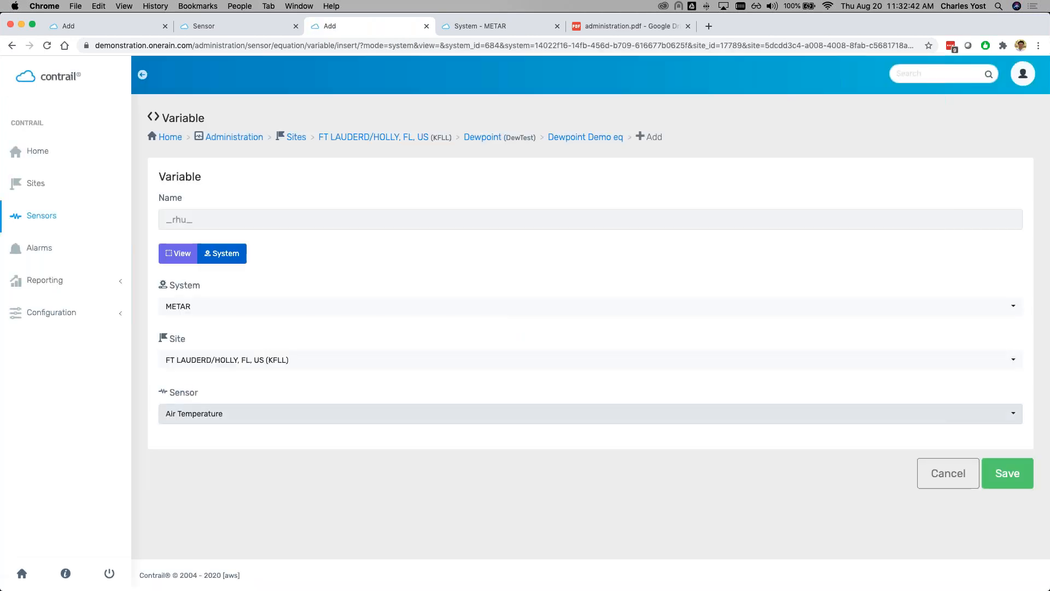
click(202, 413)
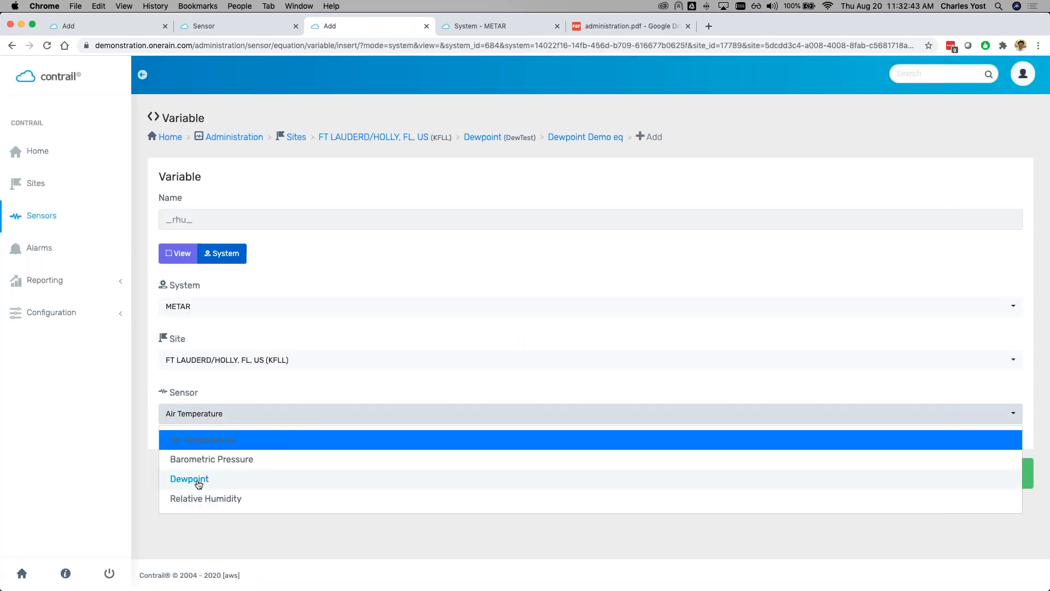
click(202, 495)
click(1004, 473)
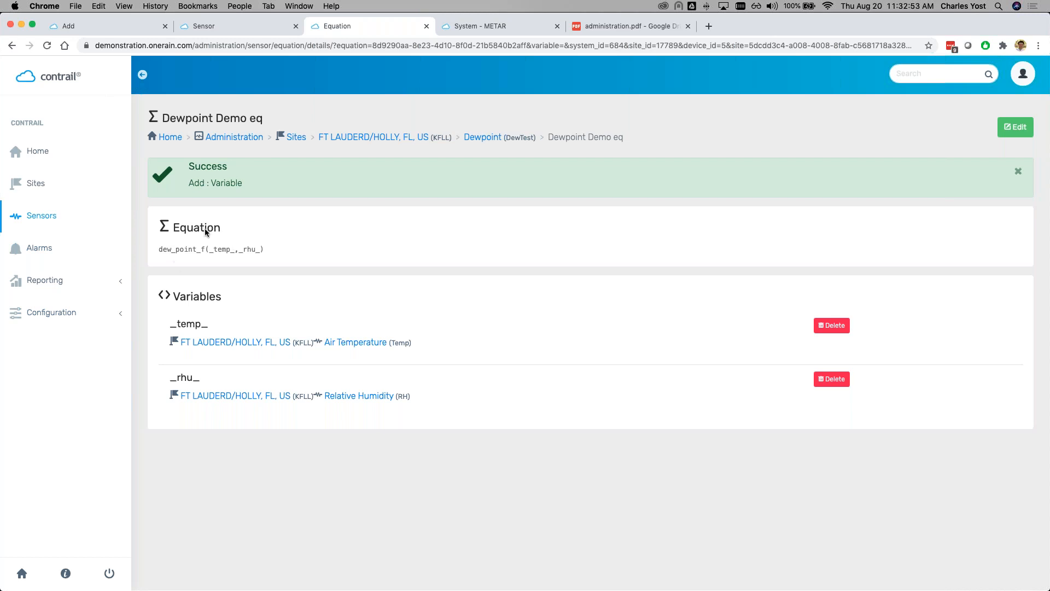
Step: Go back to the Dewpoint (DewTest) sensor's details and examine the equation and variables in its calibration
click(484, 138)
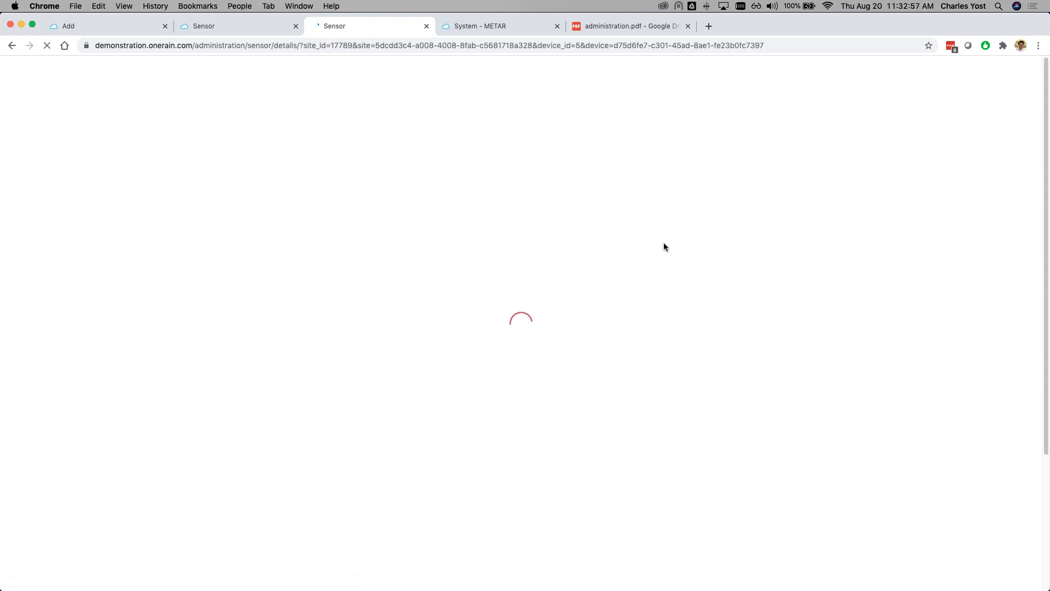
scroll(481, 242, down, 5)
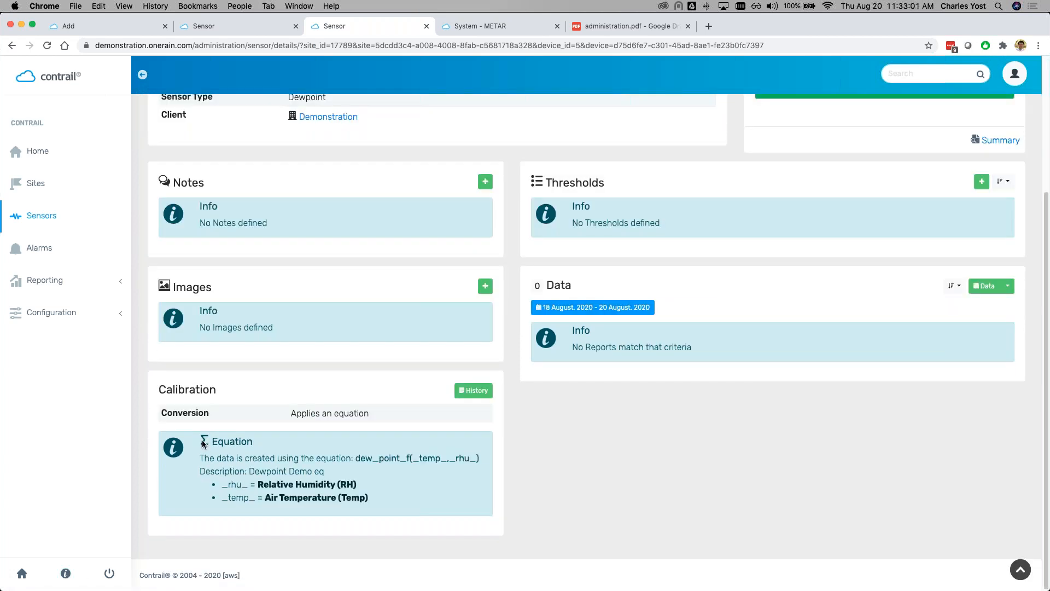
drag(202, 444, 397, 499)
click(396, 498)
scroll(318, 453, up, 1)
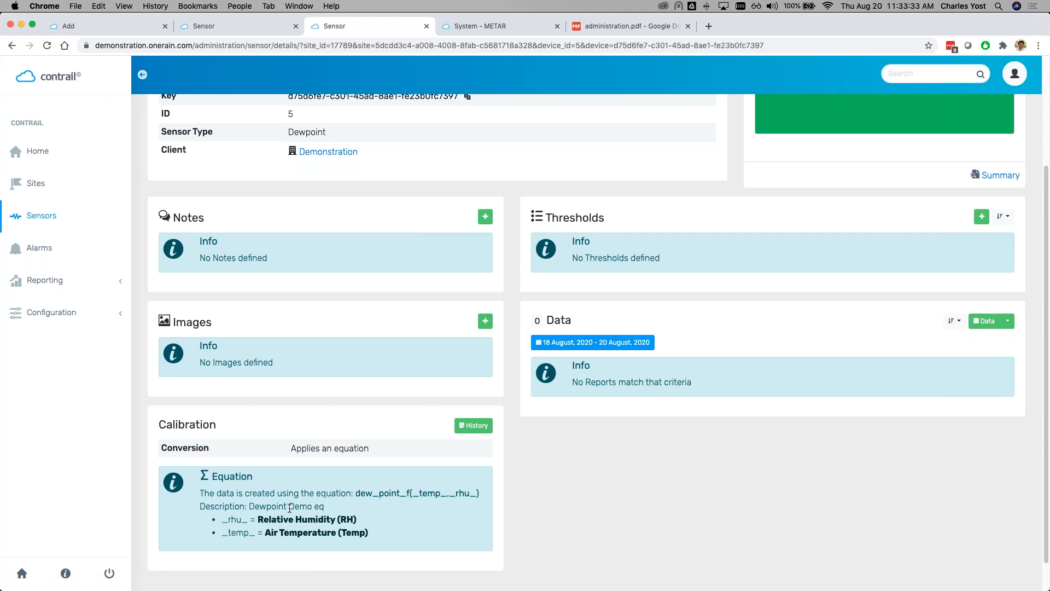
scroll(592, 412, down, 1)
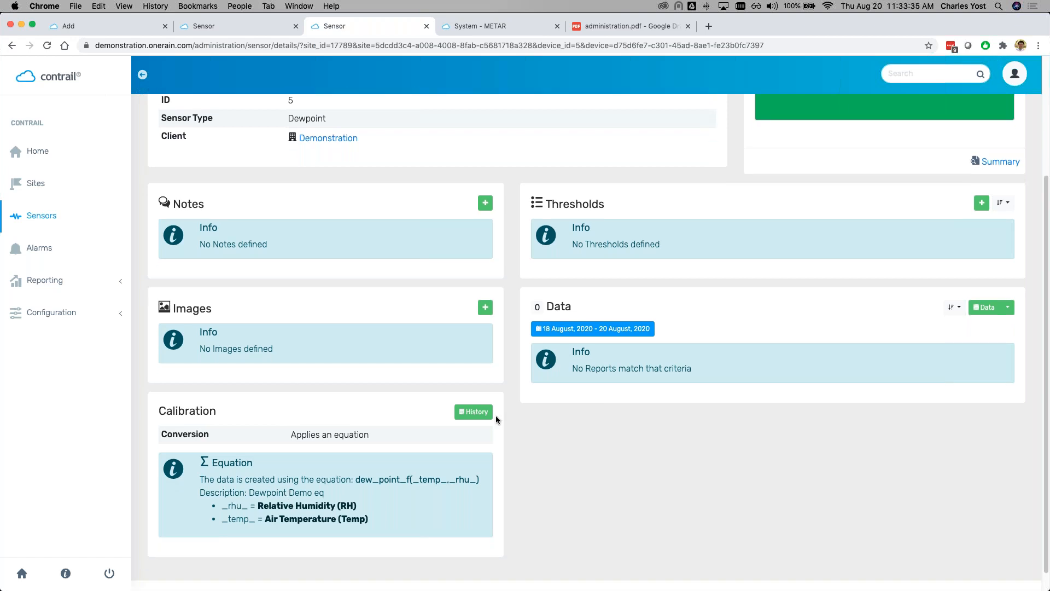
scroll(303, 498, up, 5)
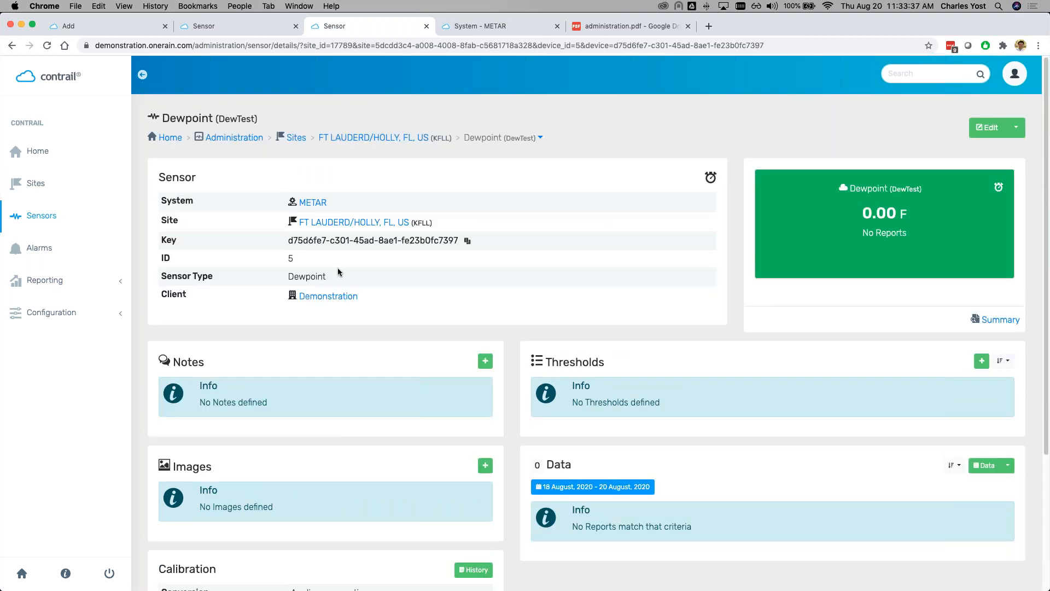
Step: Start a new sensor type in the METAR system using the Dewpoint (F) (34) template
click(314, 203)
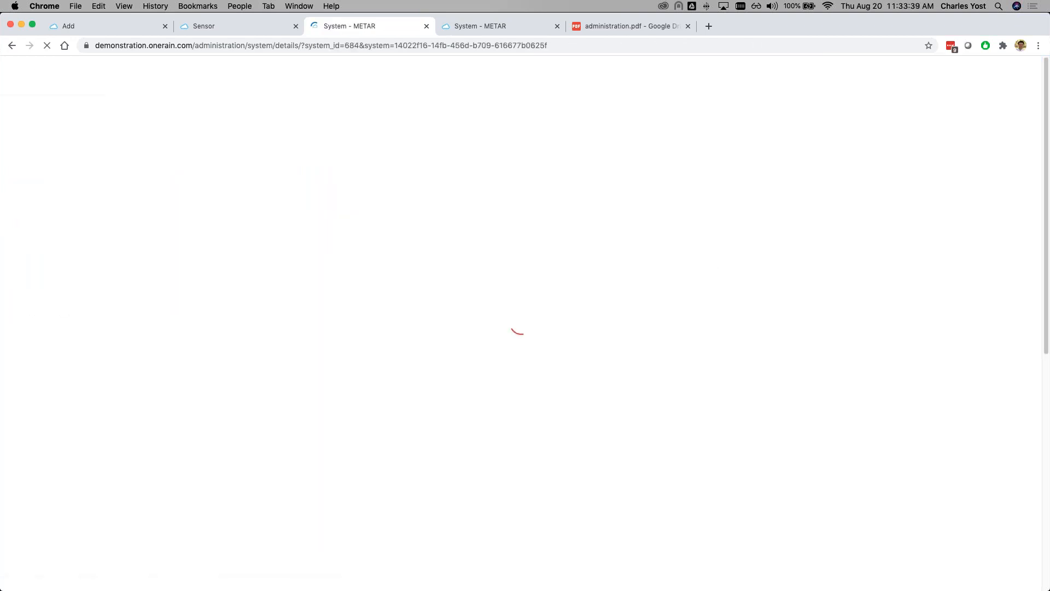
scroll(538, 314, down, 5)
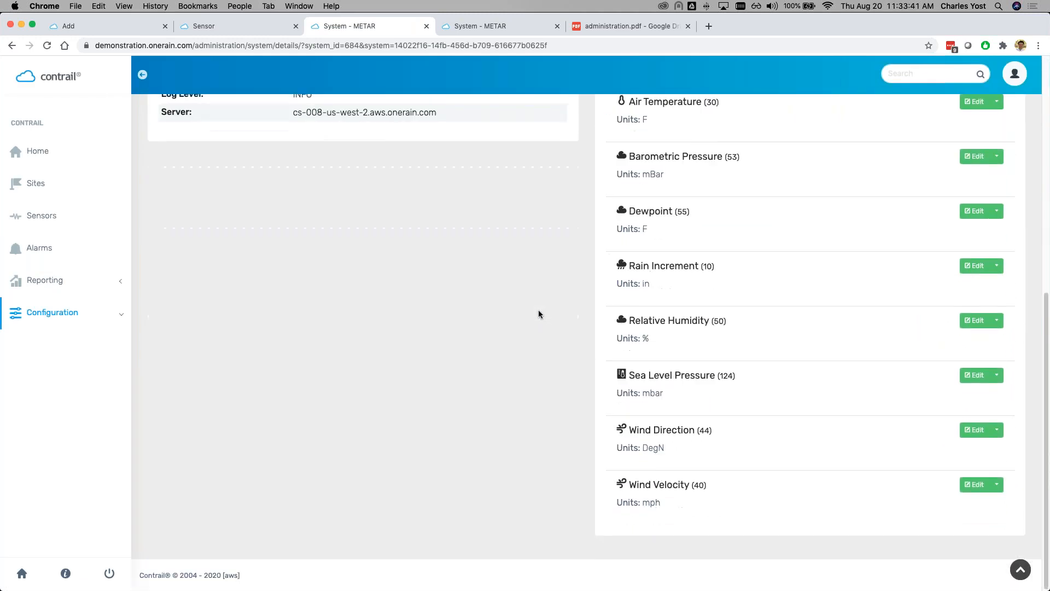
scroll(538, 310, up, 1)
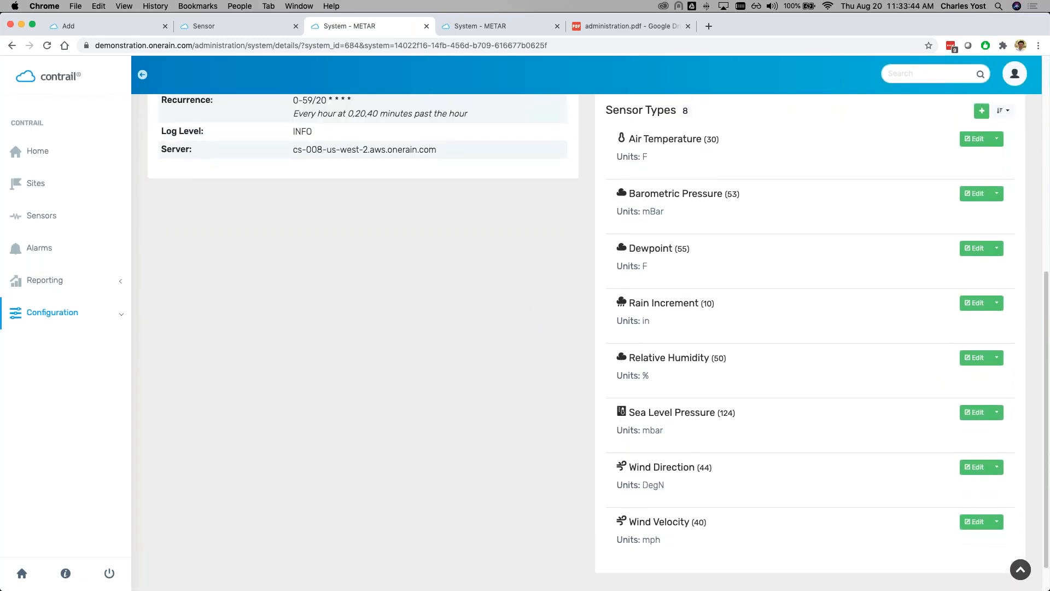
scroll(793, 273, up, 5)
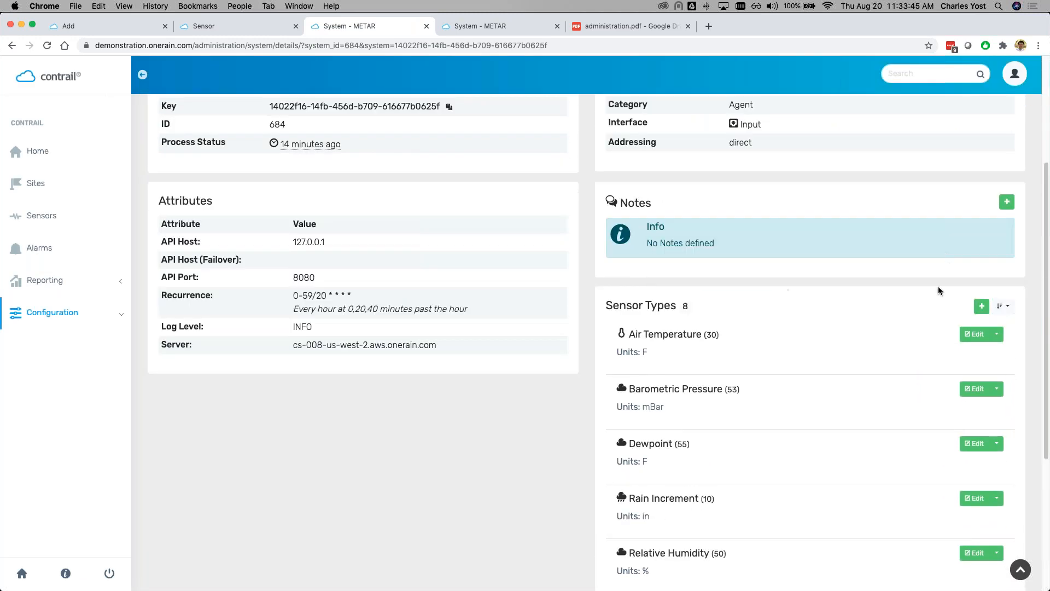
click(979, 305)
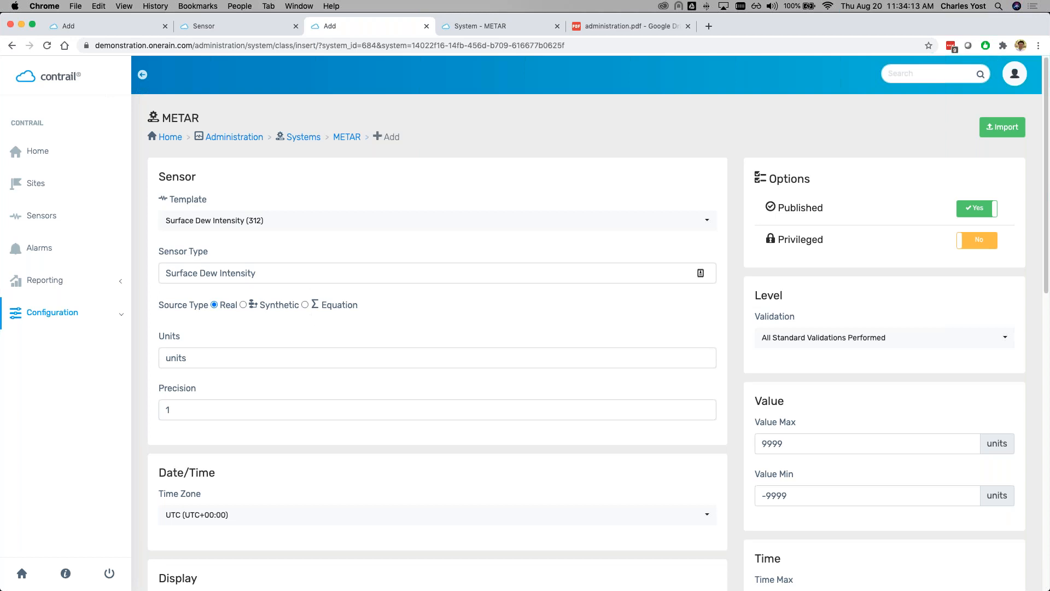
click(208, 219)
text(dew)
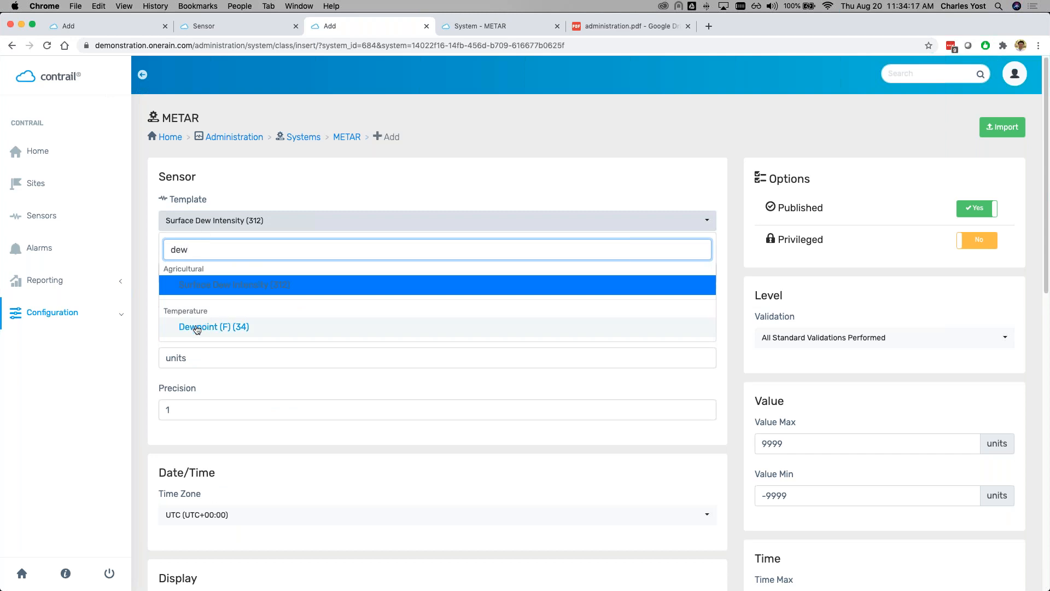
click(204, 327)
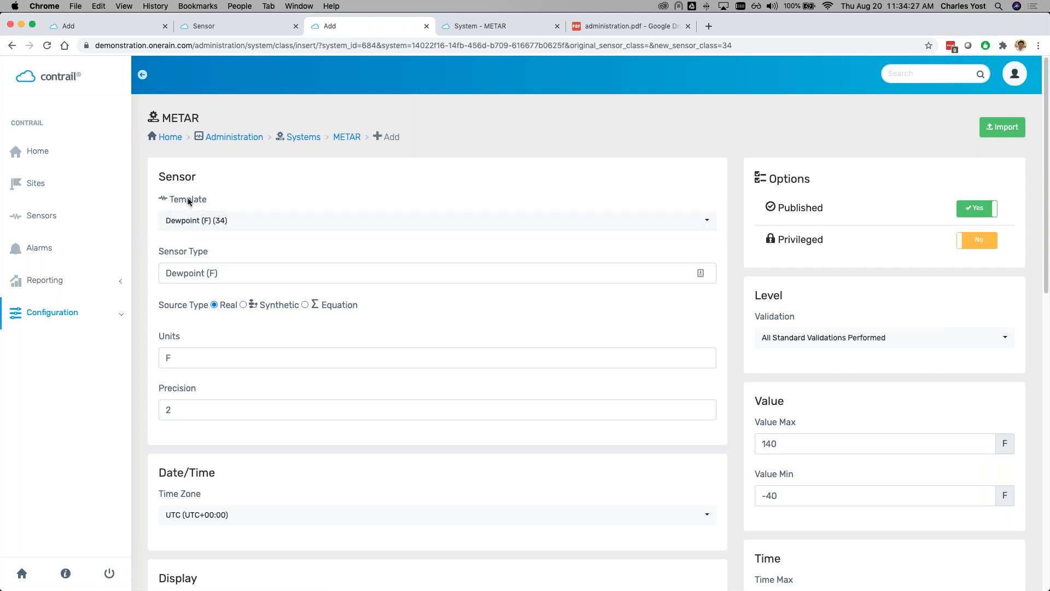
Step: Change the new sensor type's name to Dewpoint DEMO
click(233, 277)
key(BackSpace)
key(BackSpace)
key(BackSpace)
key(BackSpace)
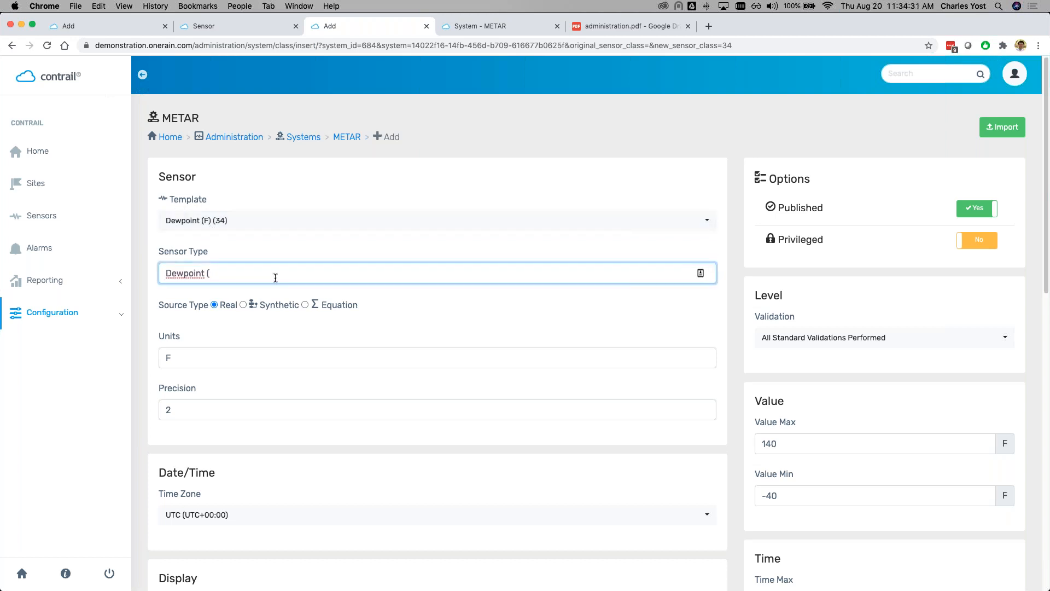
text(DEMO)
click(243, 327)
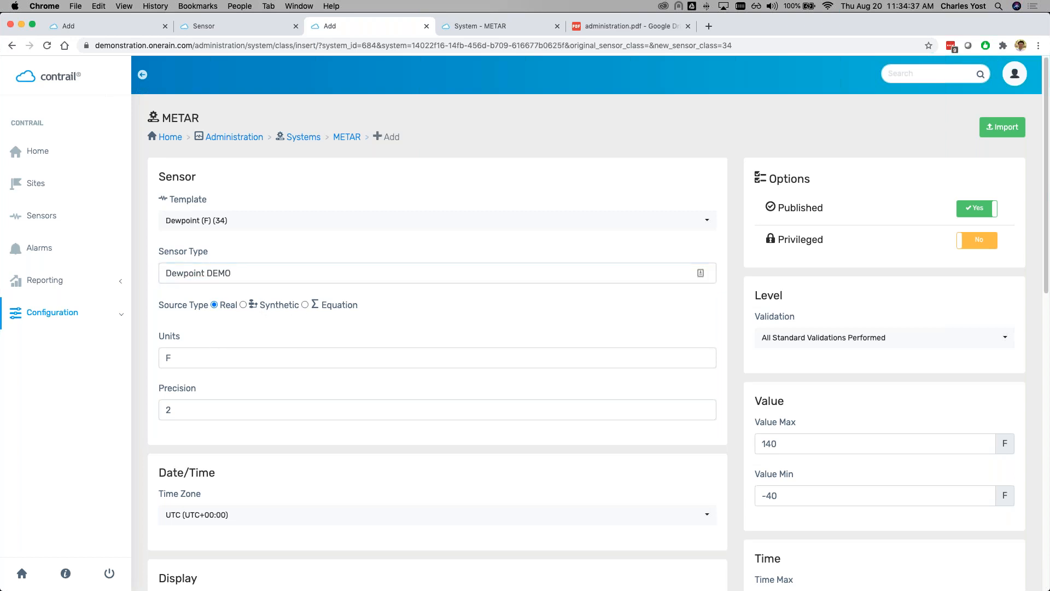
Step: Set the Dewpoint DEMO sensor type's source type to Equation and check its units and precision
click(304, 304)
click(218, 358)
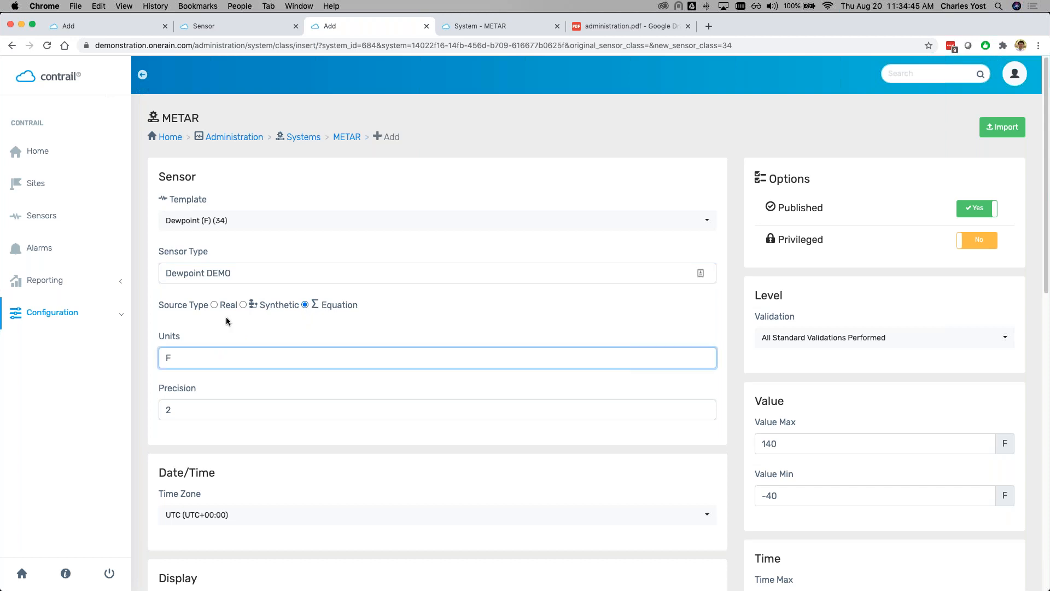
click(206, 407)
Step: Set the calibration conversion of the Dewpoint DEMO sensor type to equation : Applies an equation
scroll(211, 391, down, 1)
scroll(211, 390, down, 5)
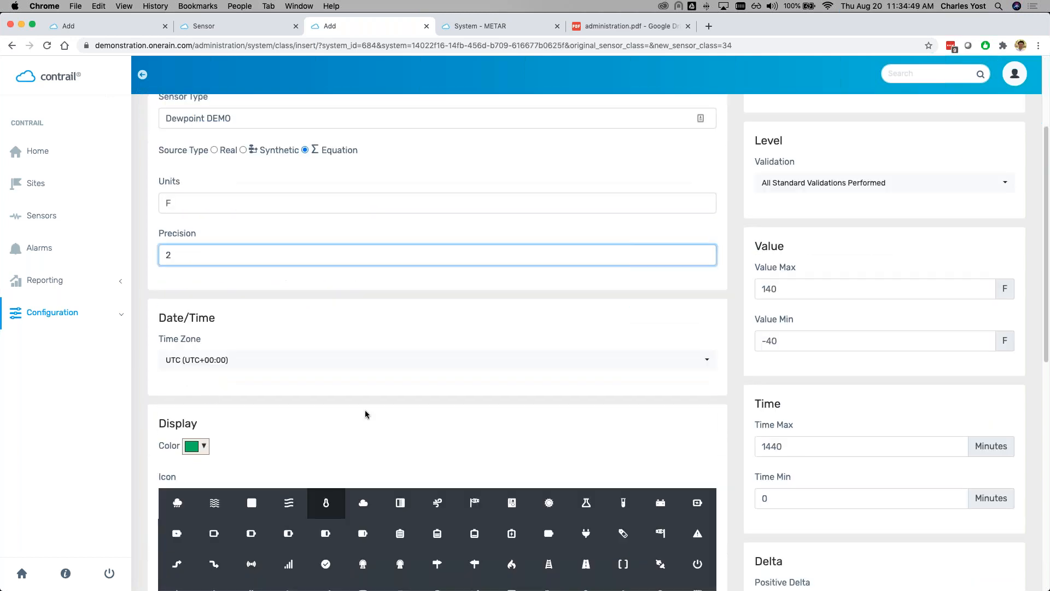
scroll(225, 328, down, 5)
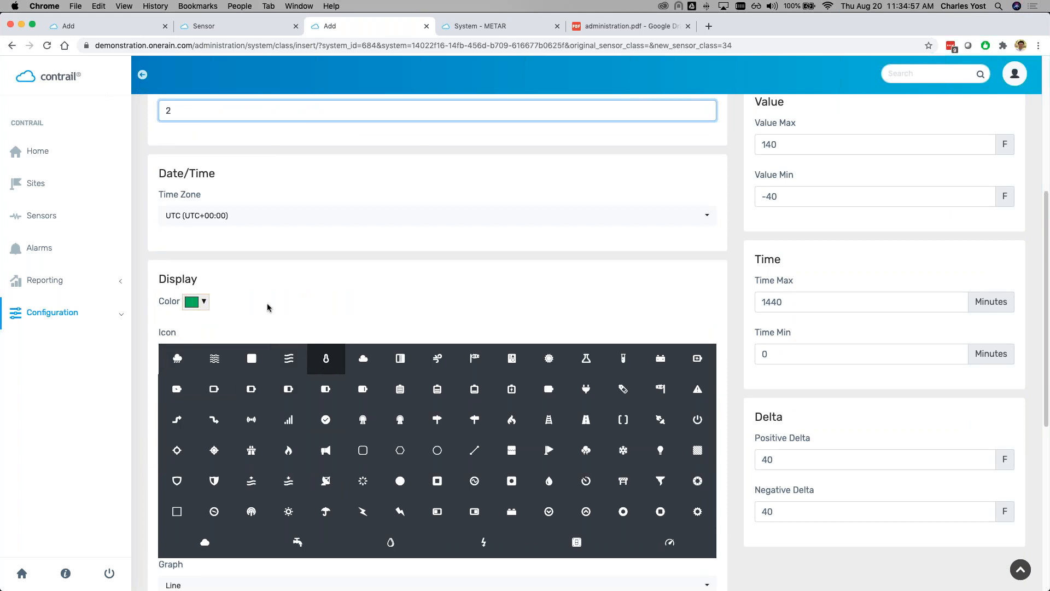
scroll(410, 345, up, 2)
scroll(396, 339, down, 6)
scroll(396, 339, down, 3)
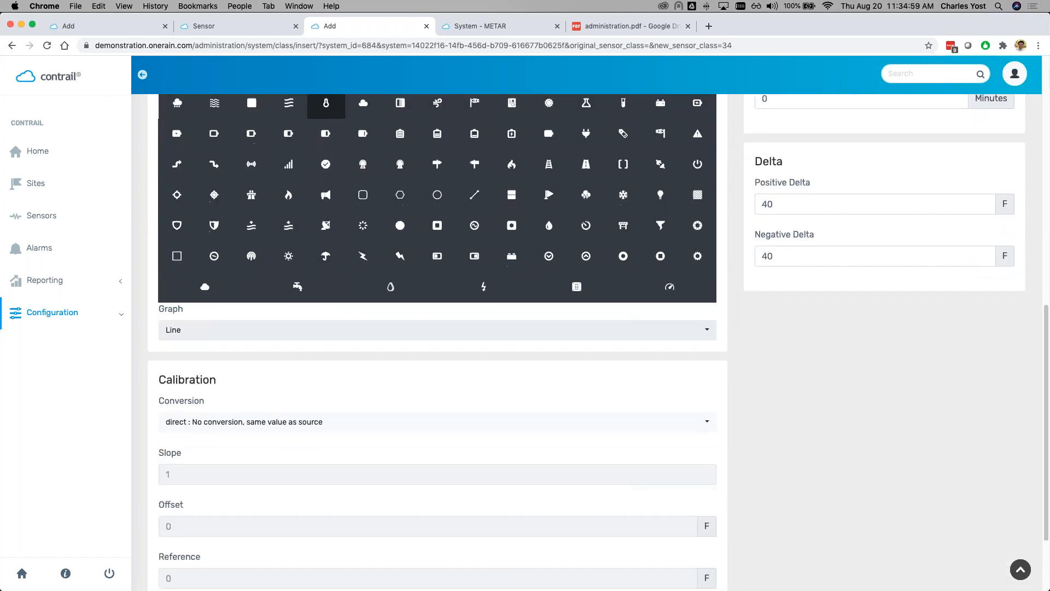
click(199, 317)
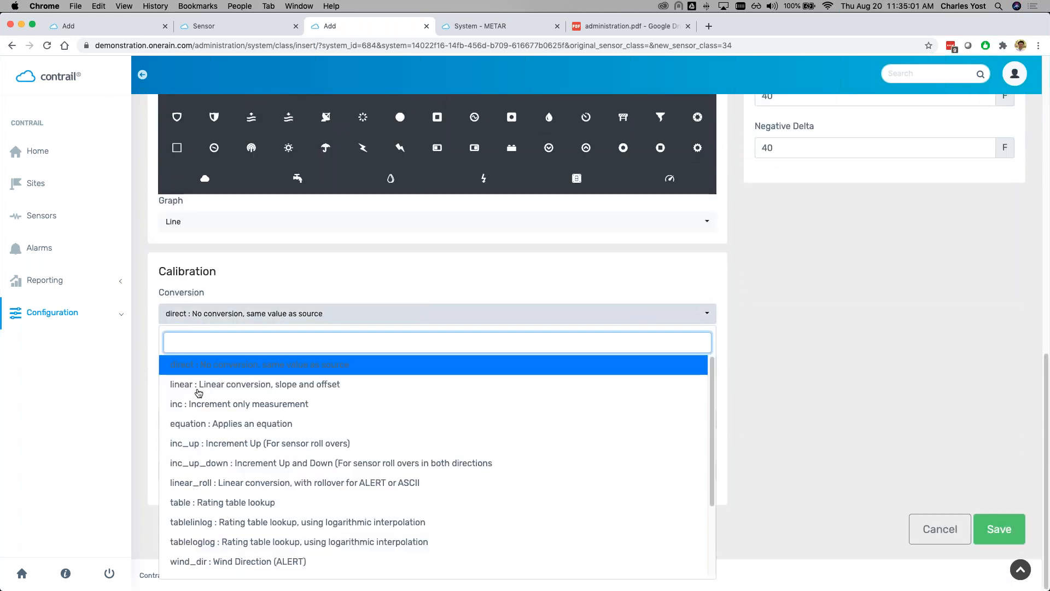
click(207, 423)
click(224, 342)
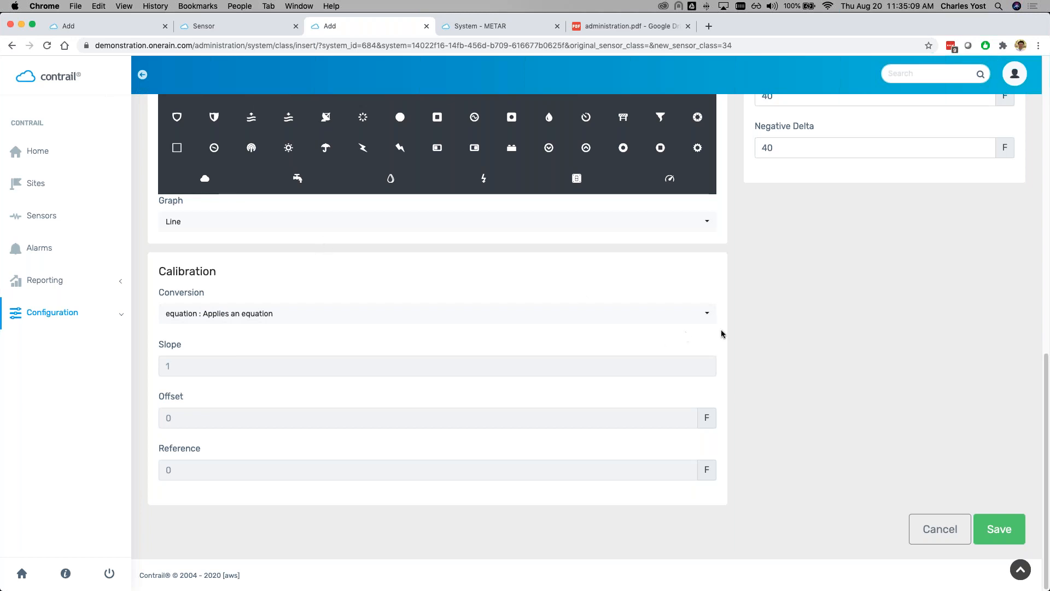
Step: Review the Dewpoint DEMO sensor type's settings and save it to the METAR system
scroll(740, 327, up, 20)
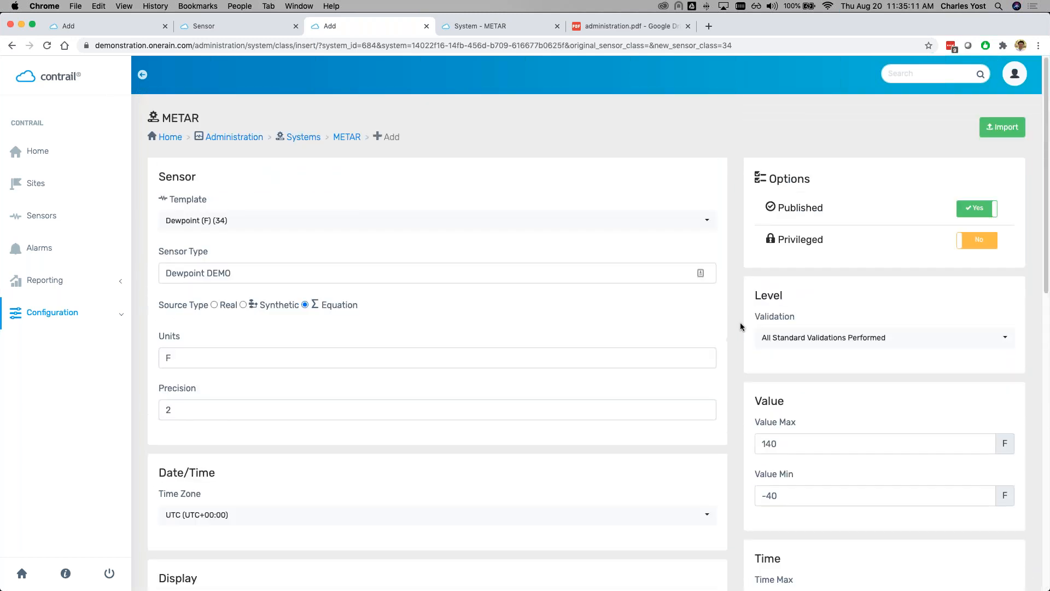
scroll(740, 326, down, 20)
click(994, 528)
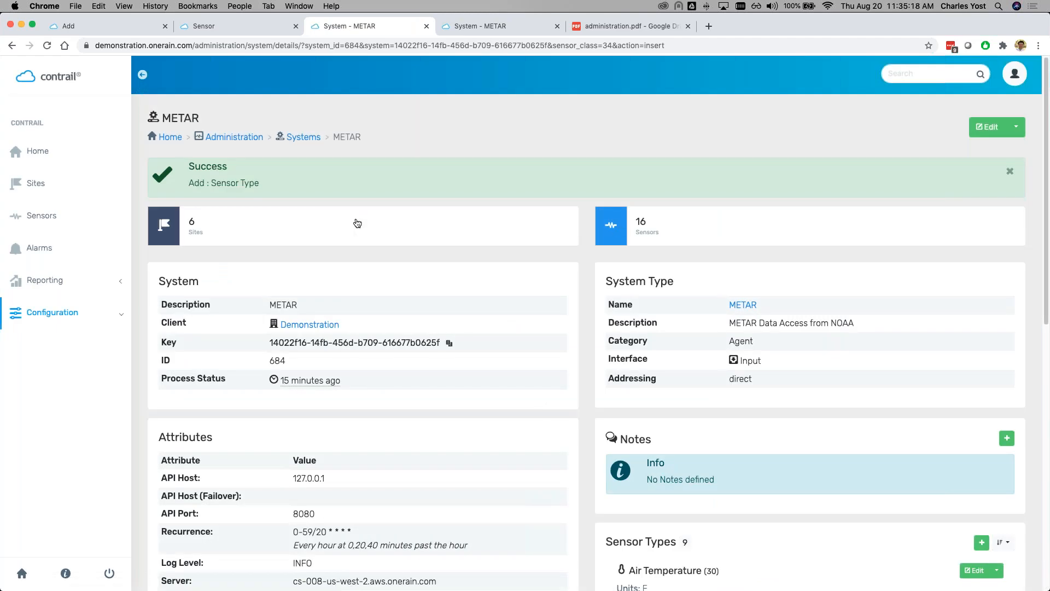
Step: Start a new sensor at the METAR site FT LAUDERD/HOLLY, FL, US (KFLL) using the Dewpoint DEMO sensor type
click(304, 220)
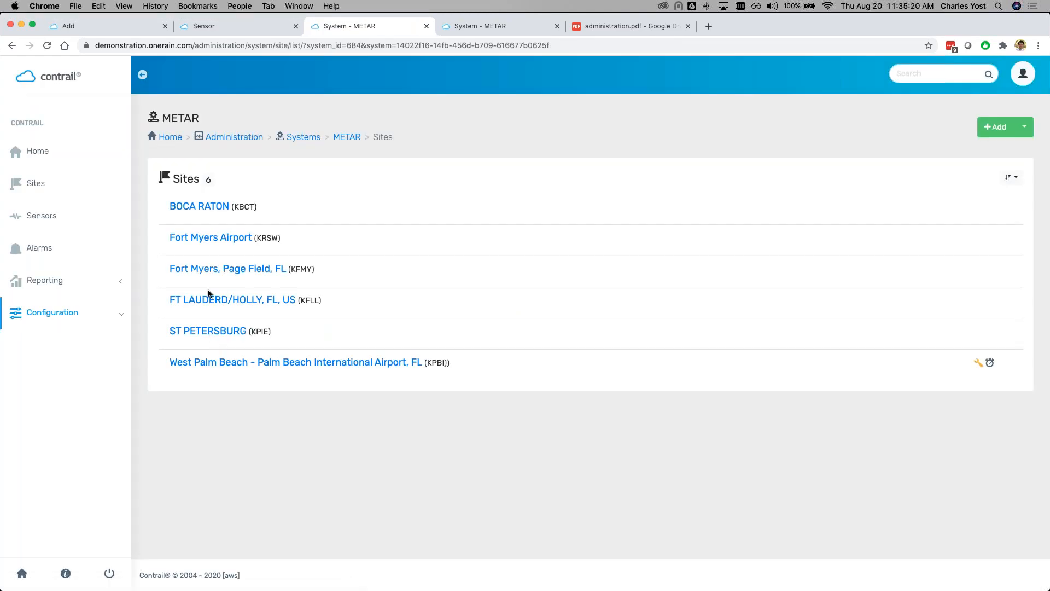
click(209, 300)
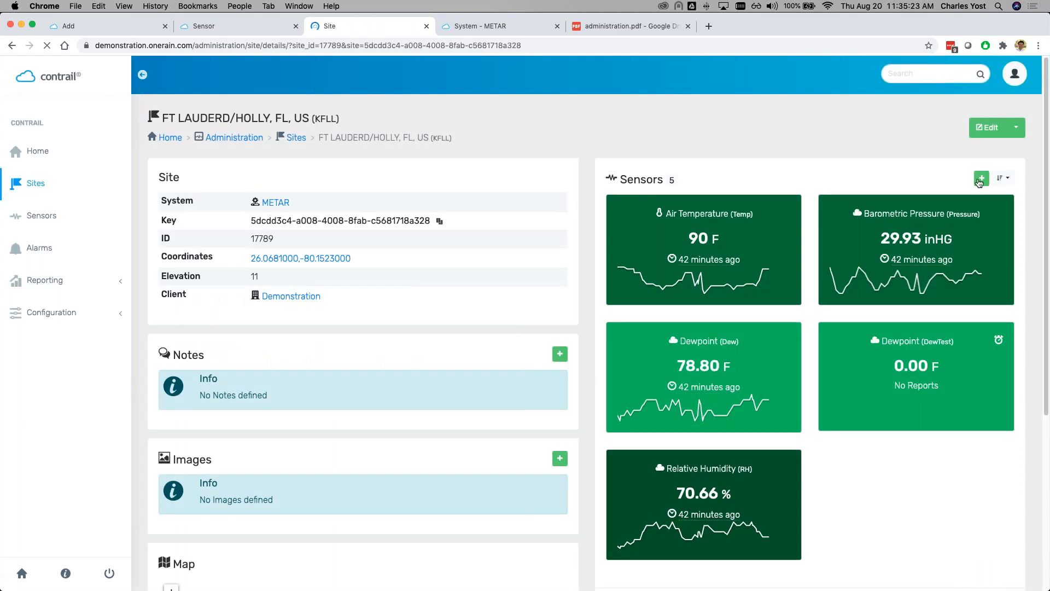
click(981, 178)
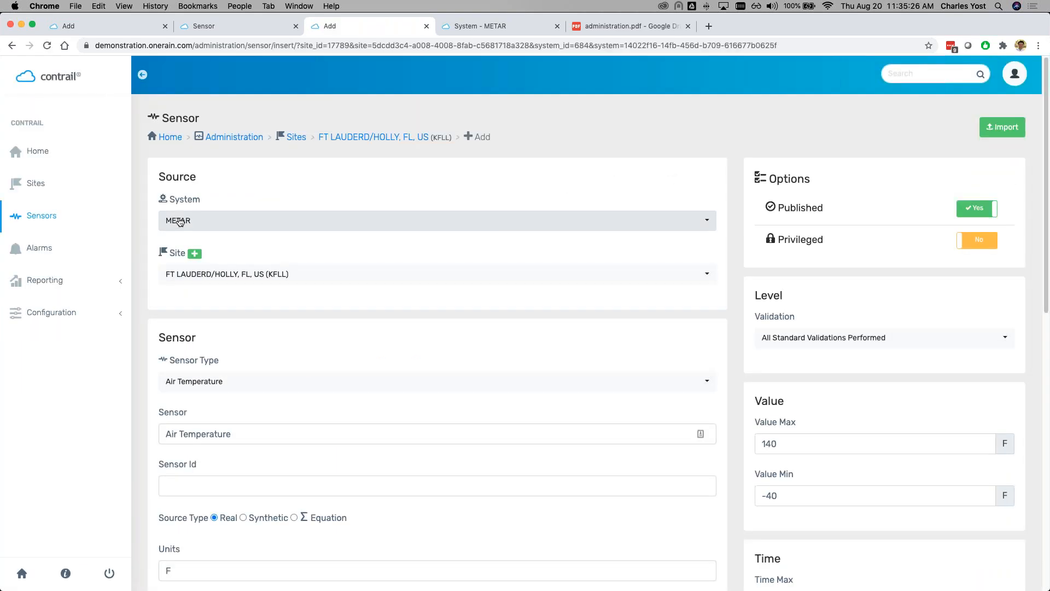
click(181, 381)
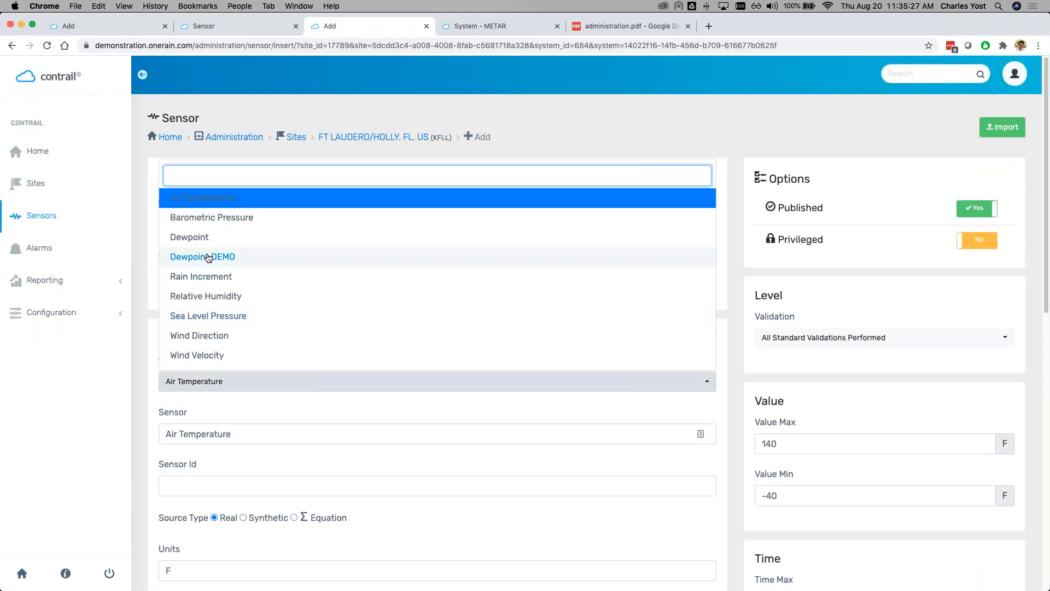
click(180, 257)
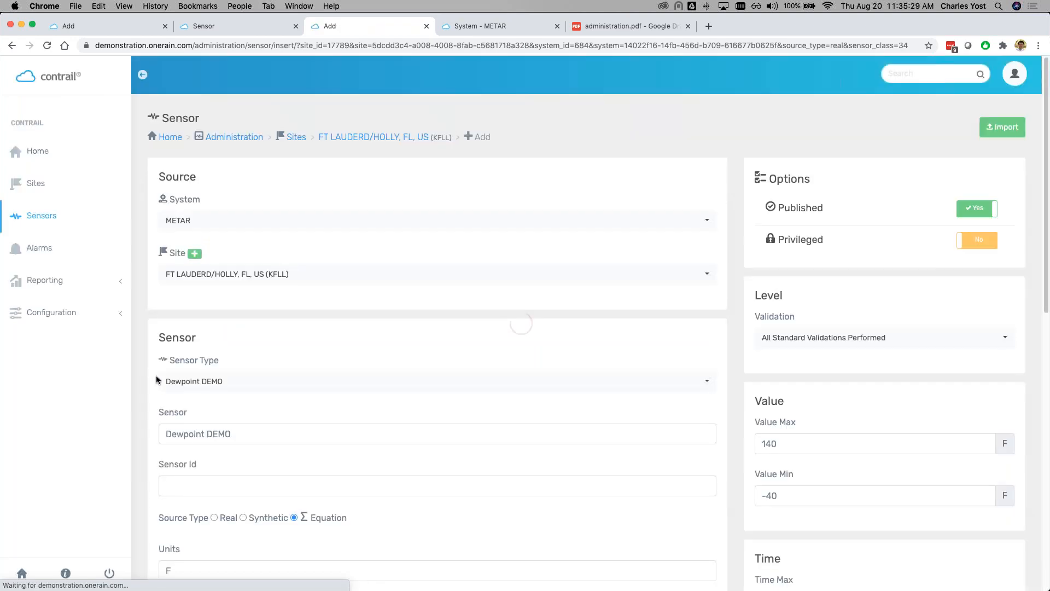
Step: Examine the source type, units, interval and calibration prefilled for the new Dewpoint DEMO sensor, and leave the form without saving
scroll(153, 373, down, 4)
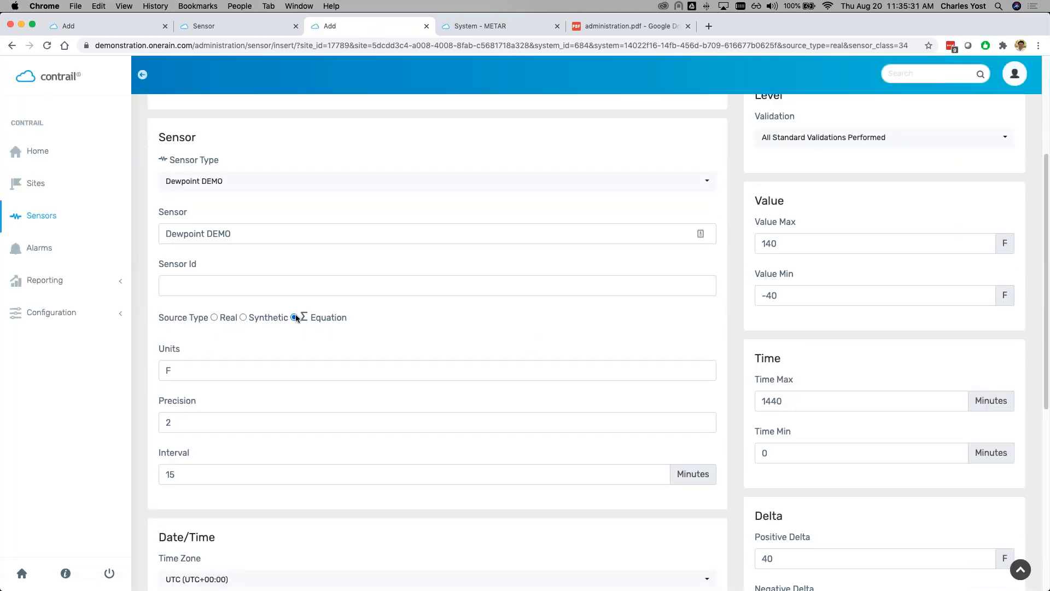
scroll(220, 367, down, 7)
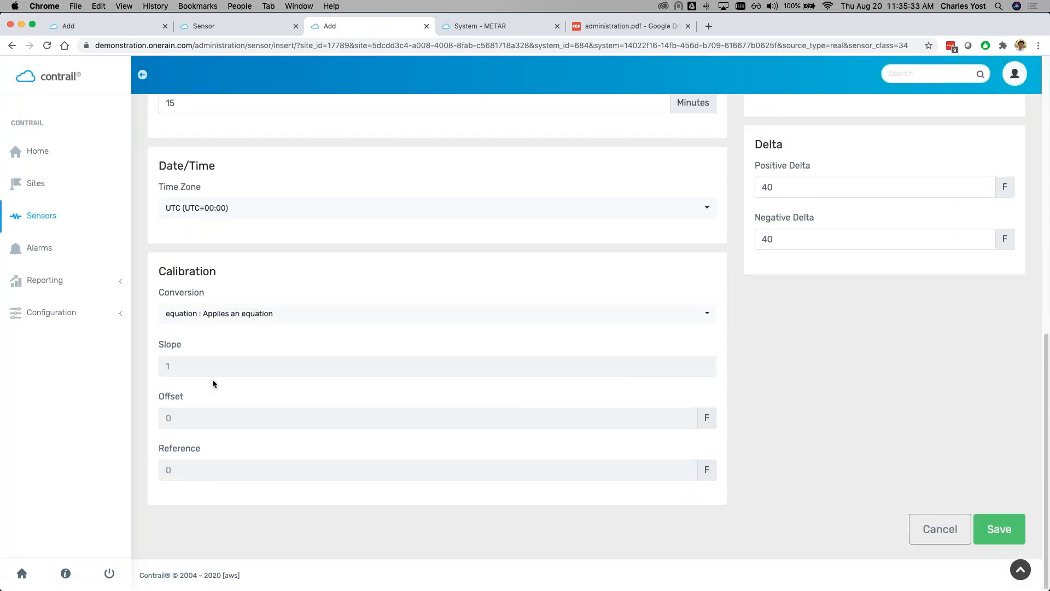
scroll(301, 427, up, 1)
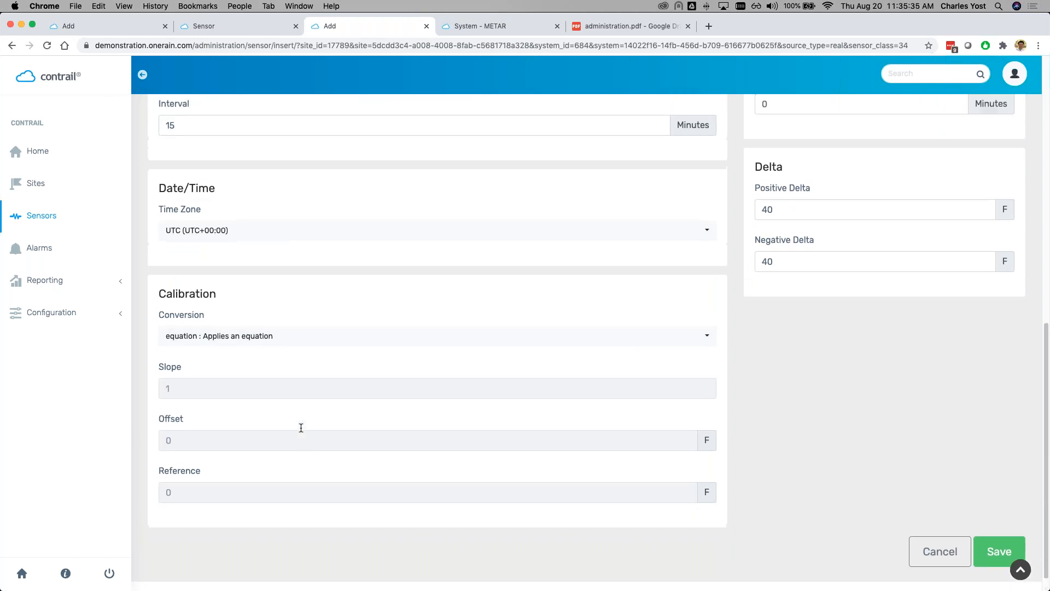
scroll(304, 432, up, 4)
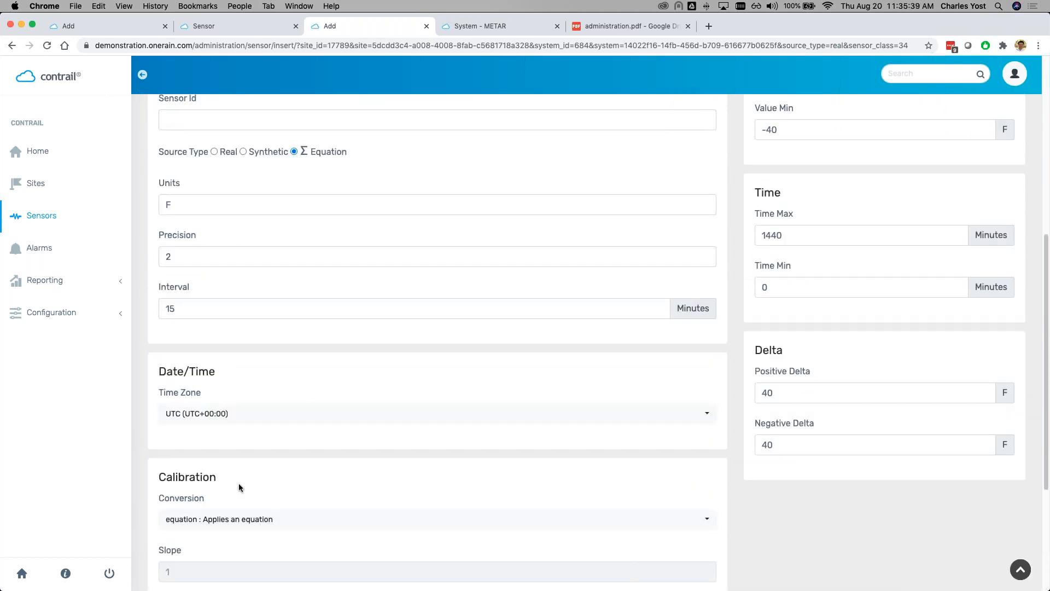
scroll(149, 457, up, 5)
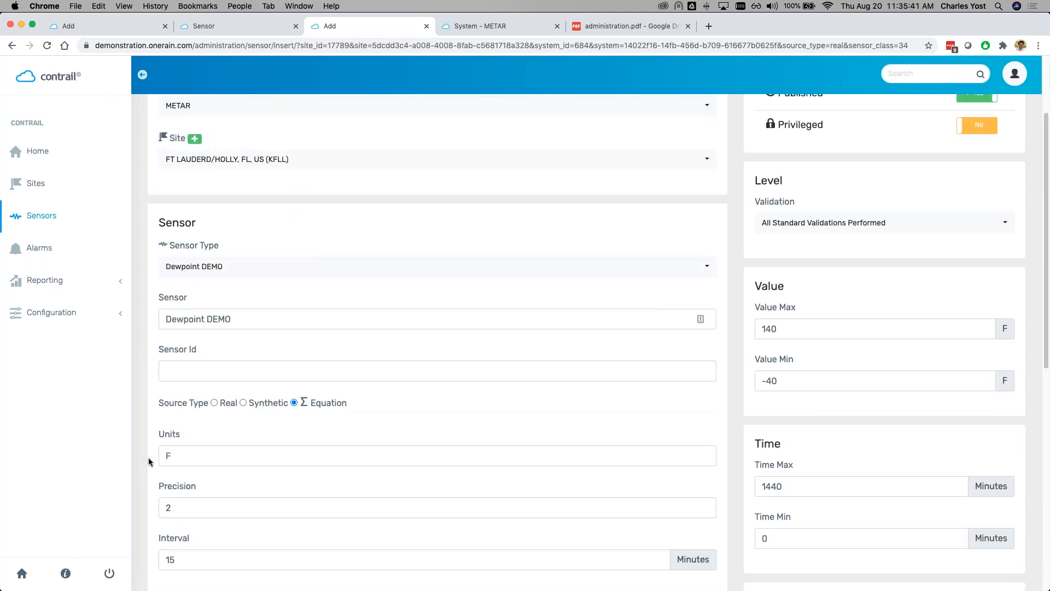
scroll(149, 457, up, 3)
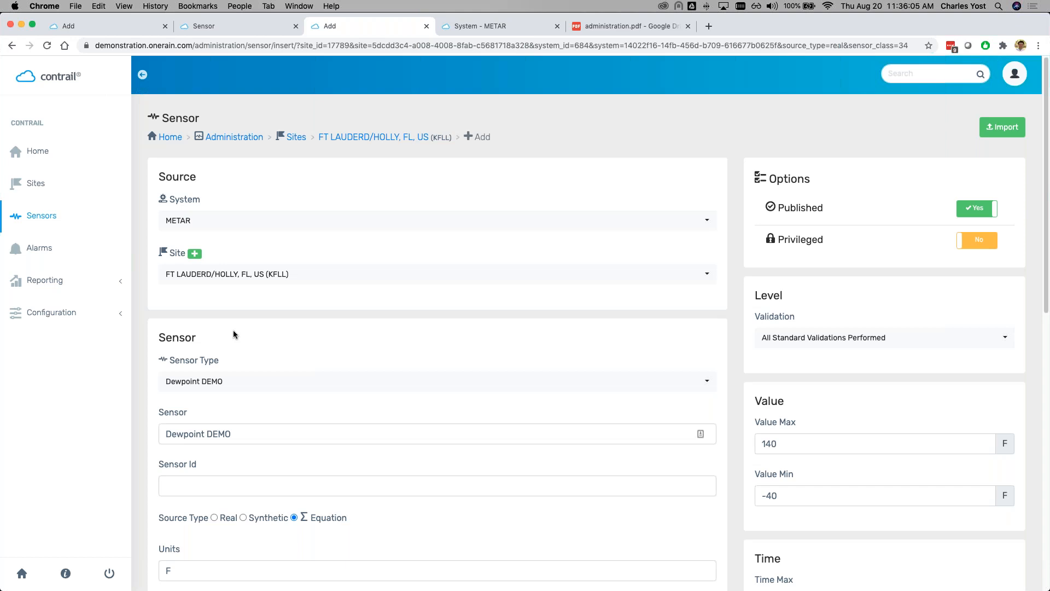
click(378, 141)
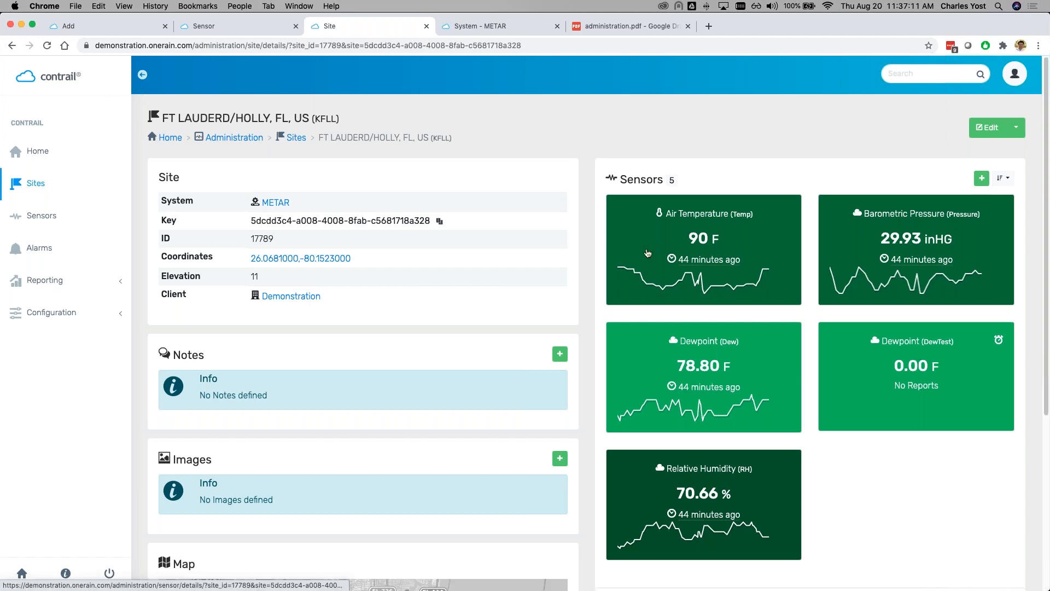
Step: Start another sensor type in the METAR system using the Average Air Temperature (31) template
scroll(590, 230, down, 5)
scroll(272, 234, up, 5)
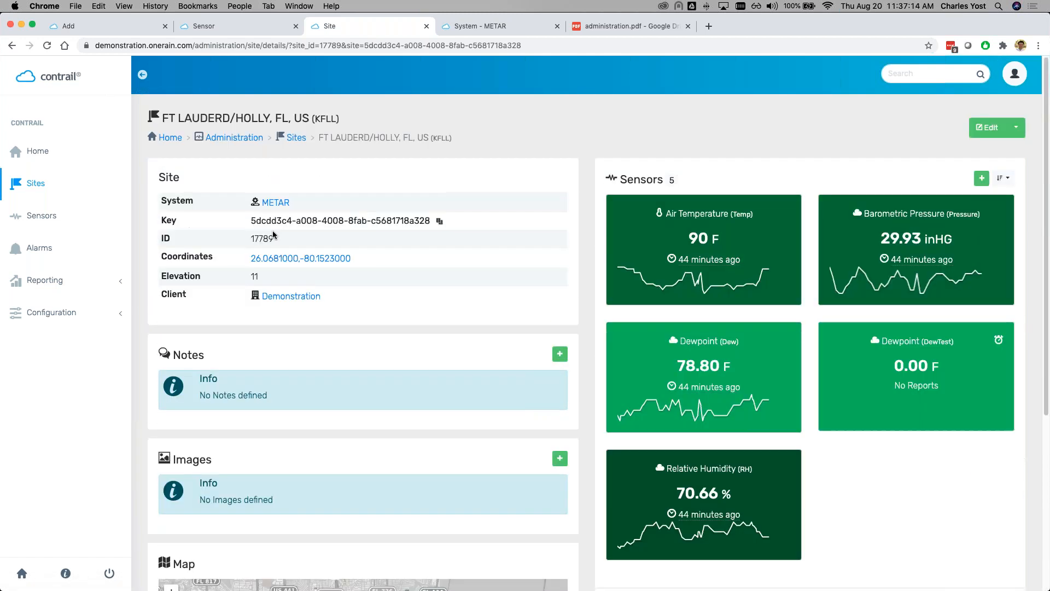
click(274, 205)
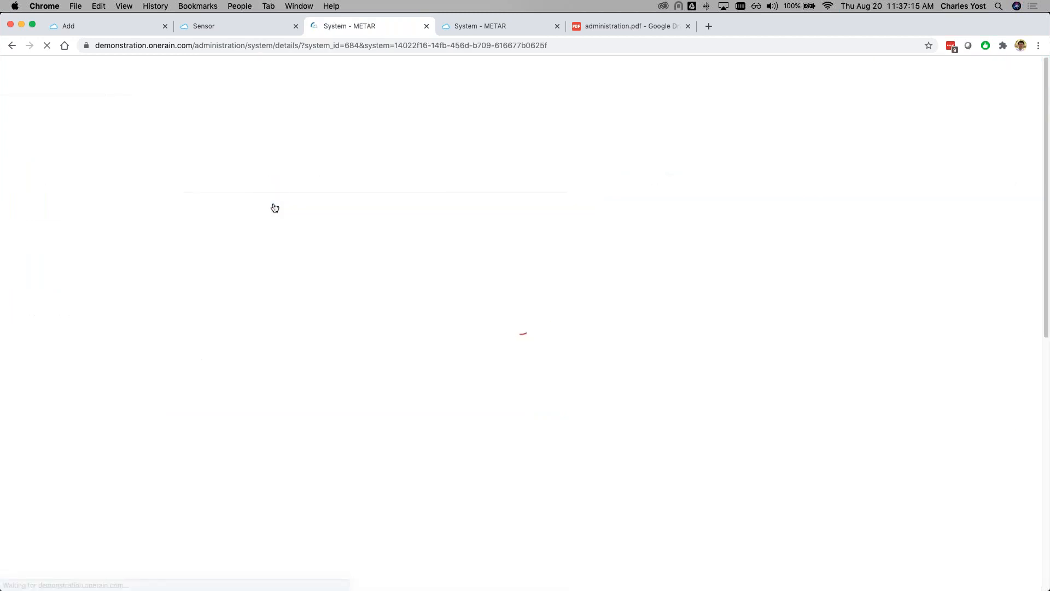
scroll(604, 354, down, 4)
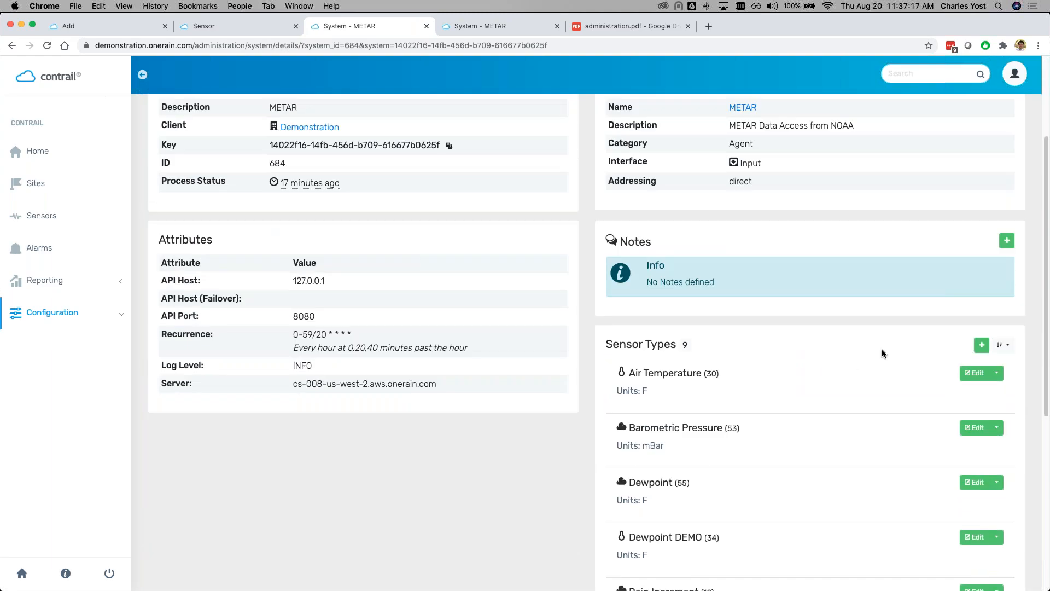
scroll(902, 353, down, 1)
click(982, 331)
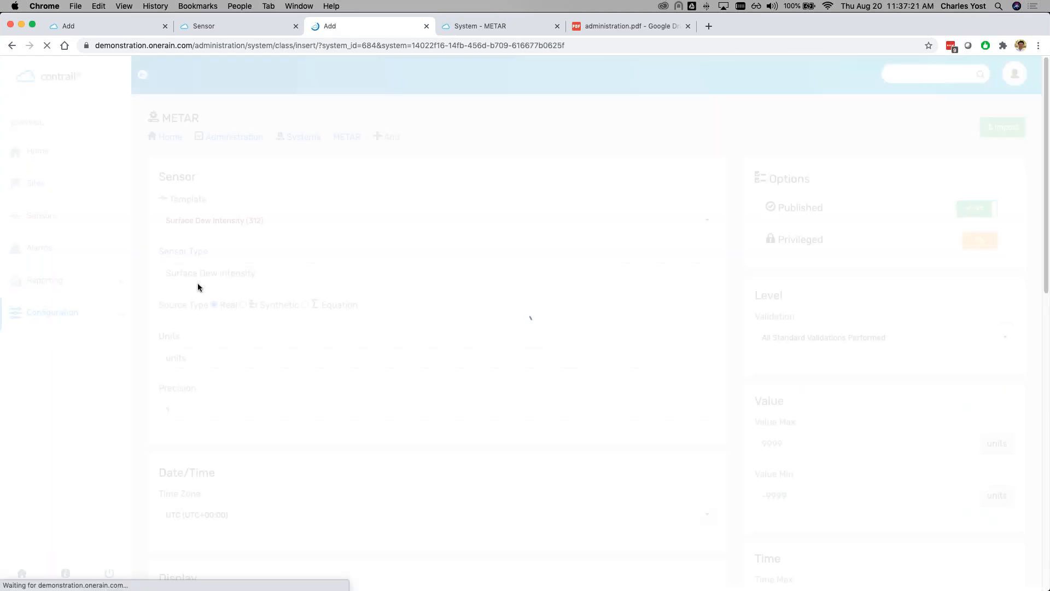
click(222, 227)
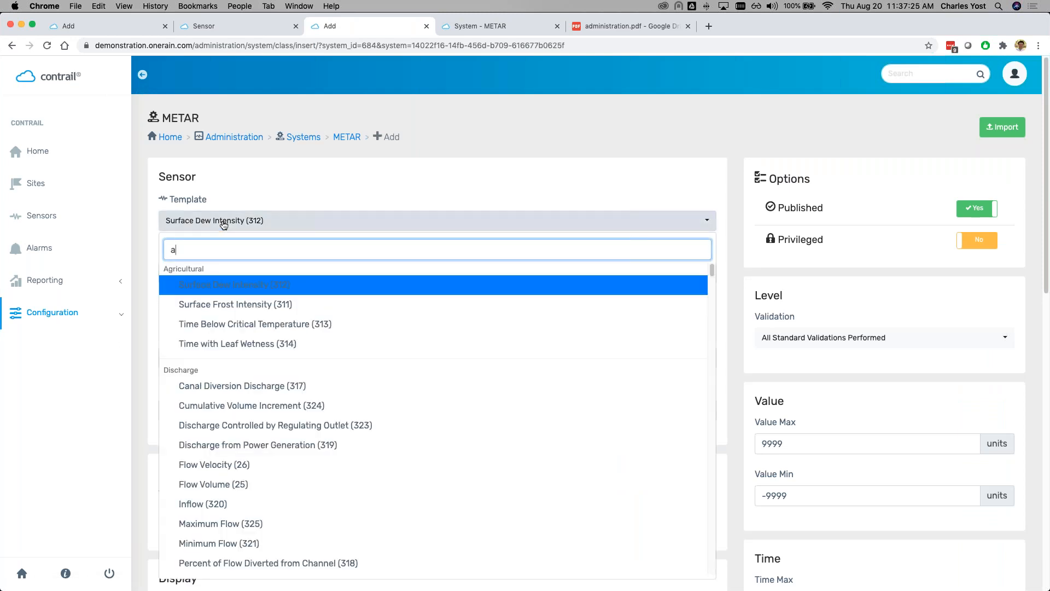
text(temp)
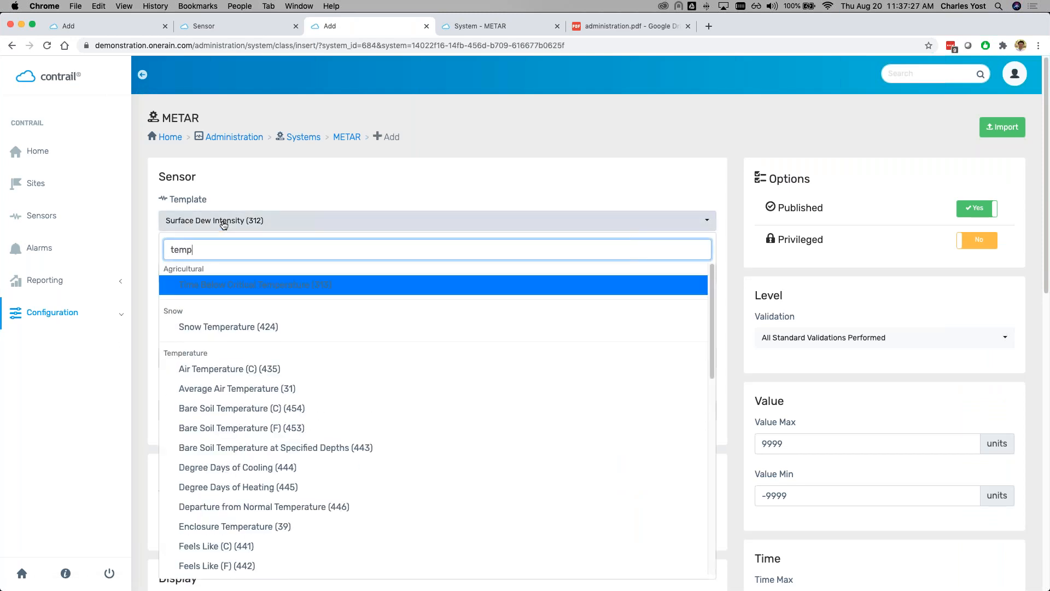
click(198, 387)
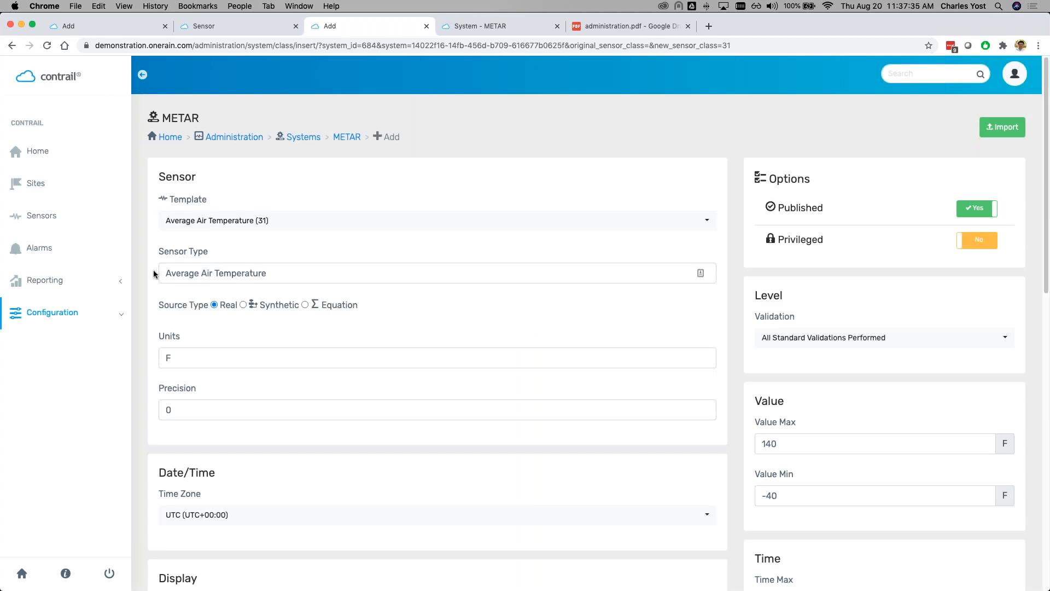
Step: Change the new sensor type's name to 1-Hour Average Air Temperature
scroll(153, 273, down, 1)
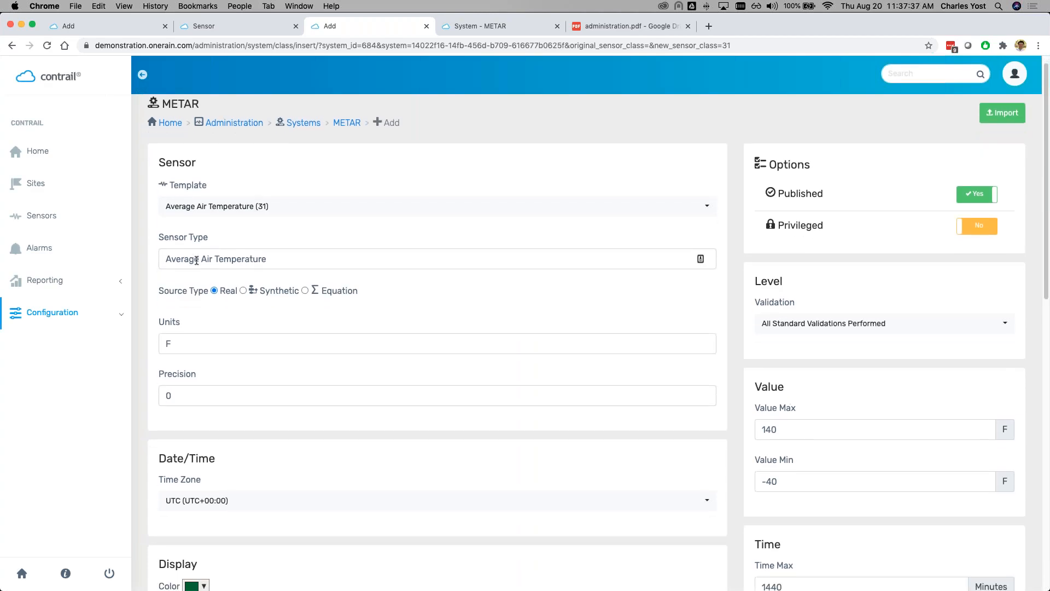
drag(202, 260, 166, 256)
click(167, 260)
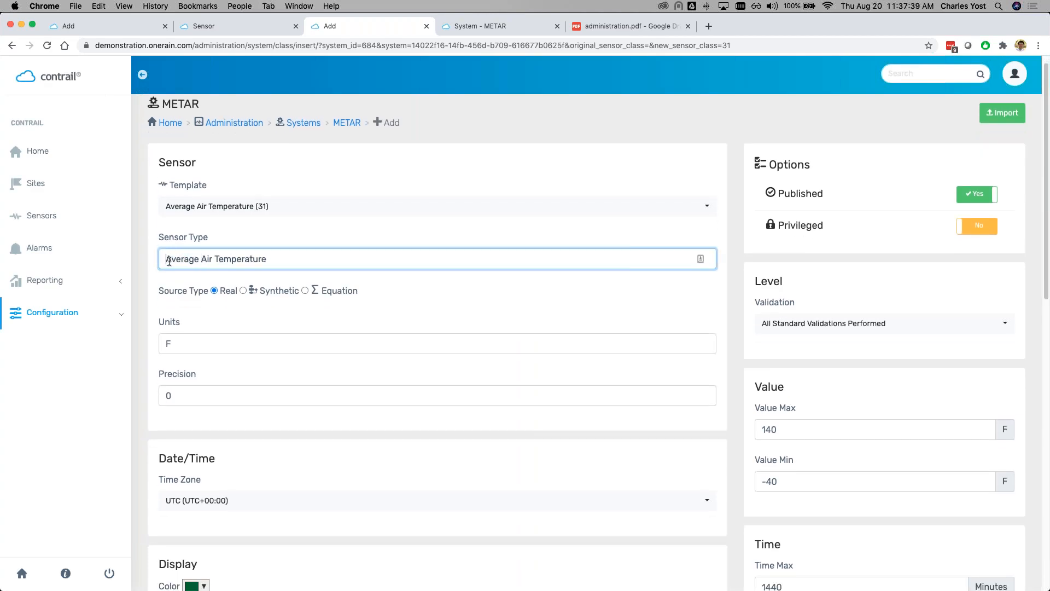
text(1-Hour)
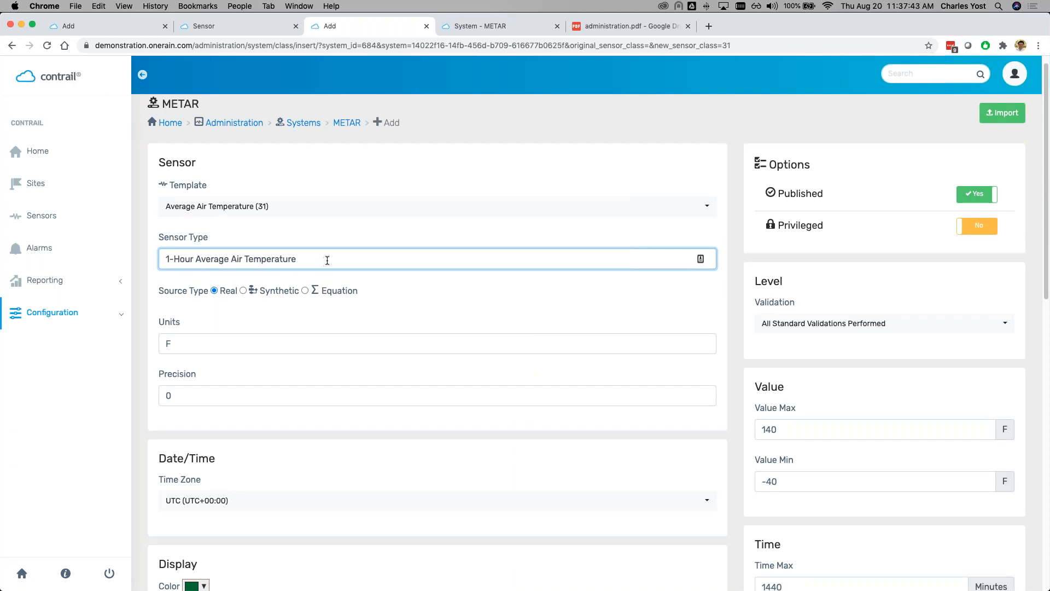
click(310, 326)
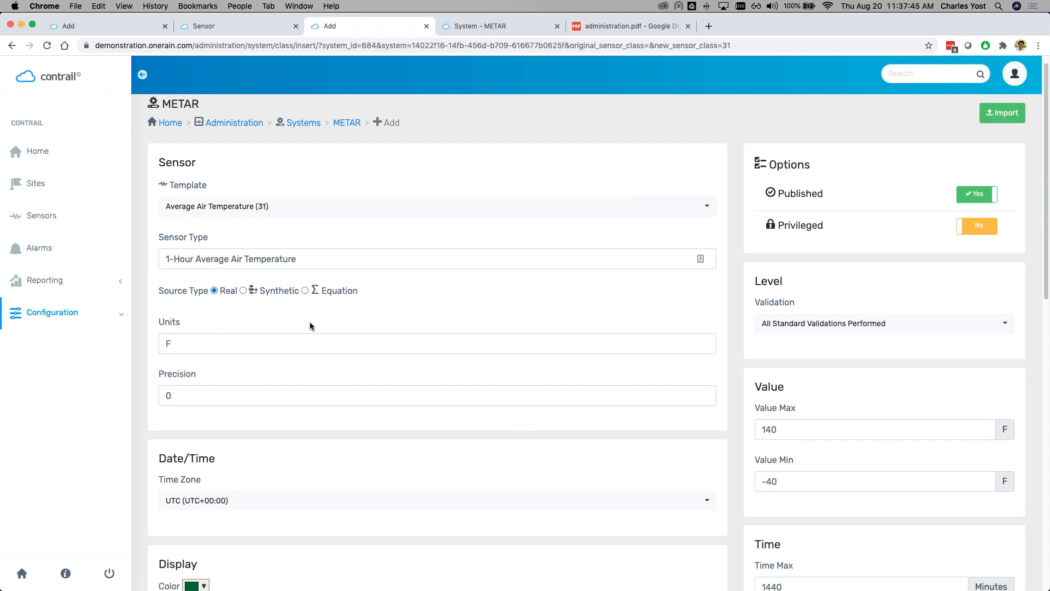
Step: Set the 1-Hour Average Air Temperature sensor type's source type to Equation and its precision to 1
click(305, 291)
scroll(175, 291, down, 2)
scroll(205, 289, down, 4)
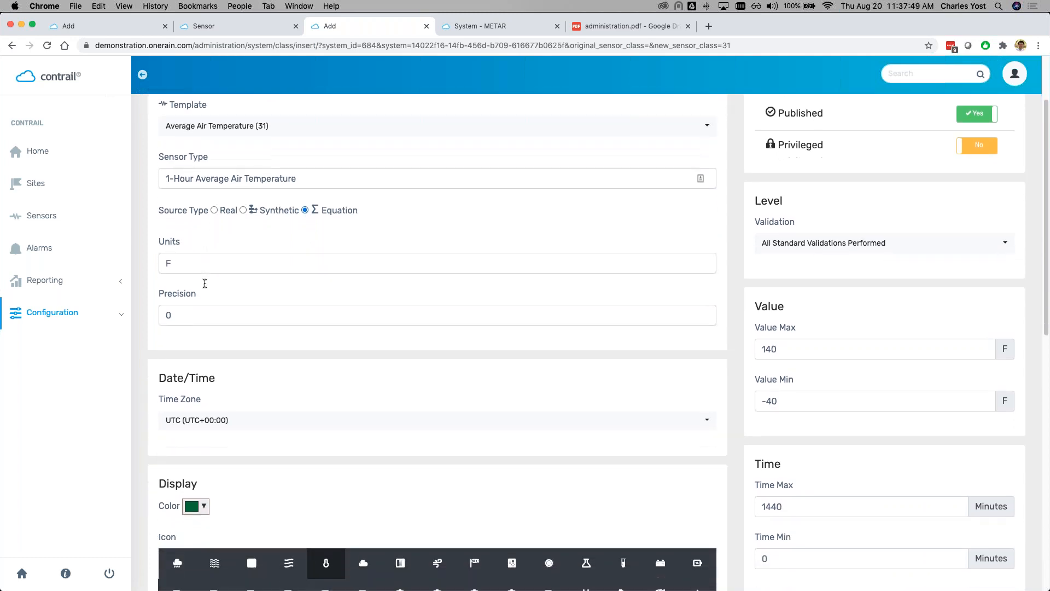
scroll(193, 273, down, 2)
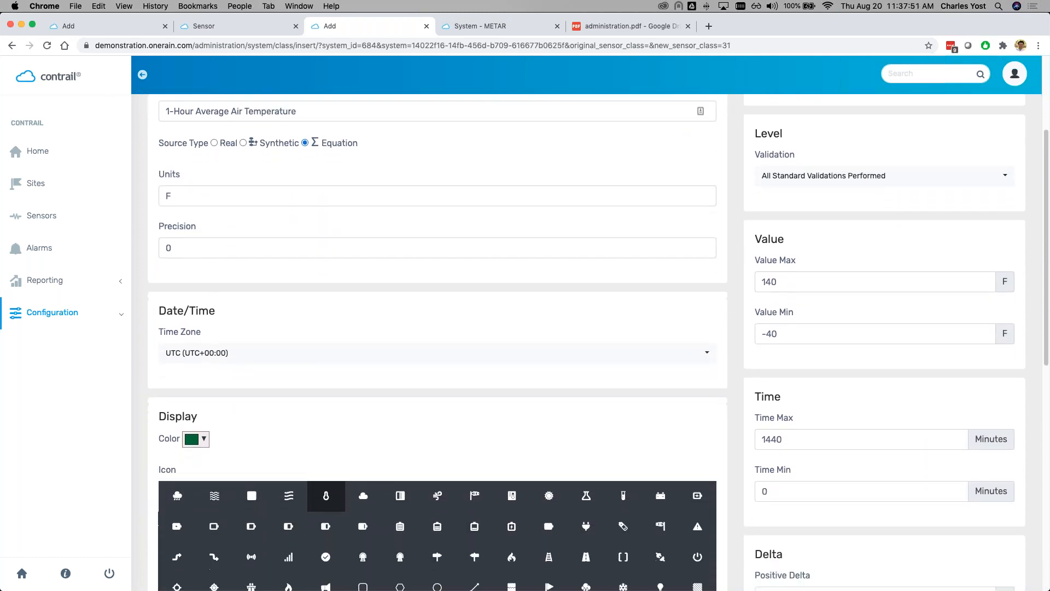
double_click(179, 223)
text(1)
click(154, 254)
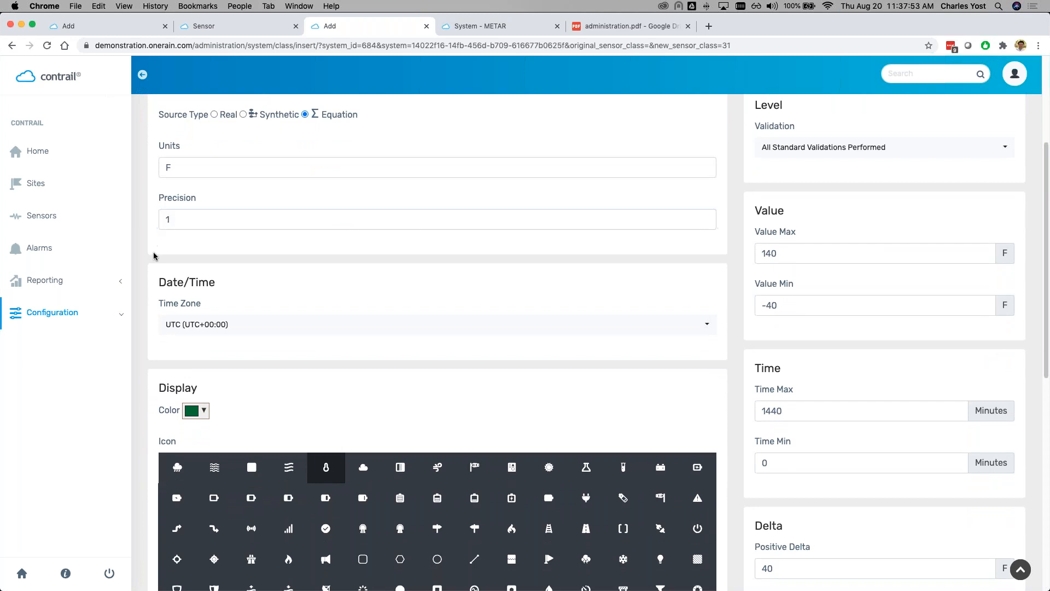
scroll(153, 255, down, 4)
scroll(153, 254, up, 6)
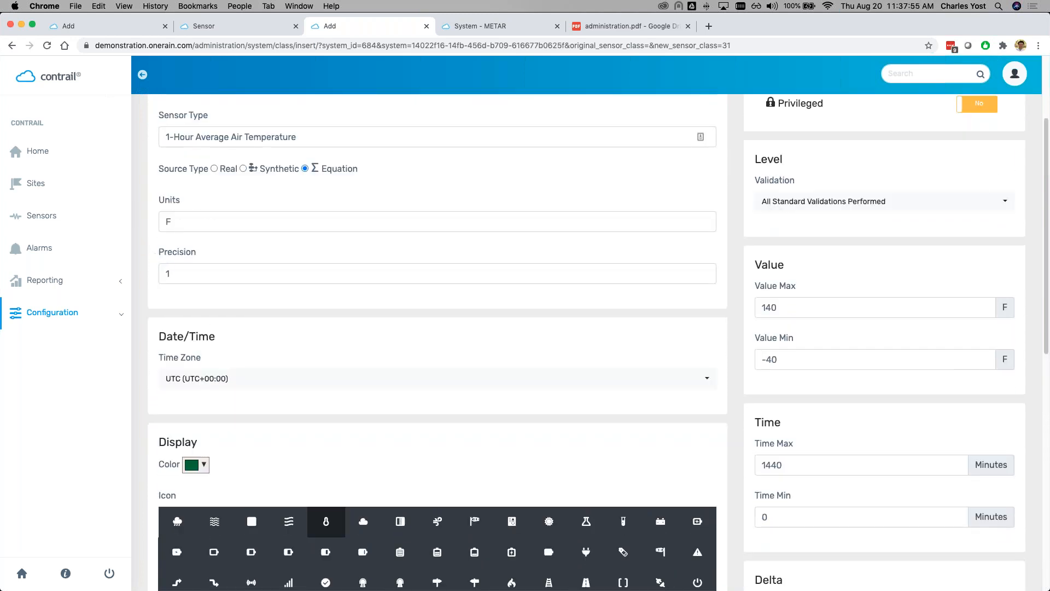
scroll(426, 342, up, 3)
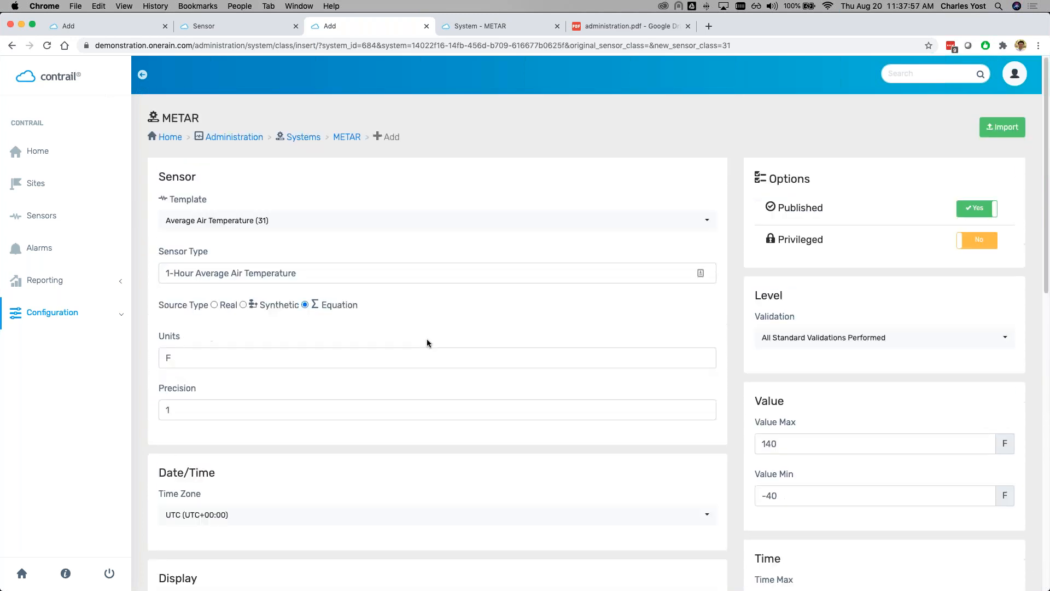
Step: Set the 1-Hour Average Air Temperature sensor type's conversion to "equation : Applies an equation" and save the sensor type
scroll(426, 339, down, 8)
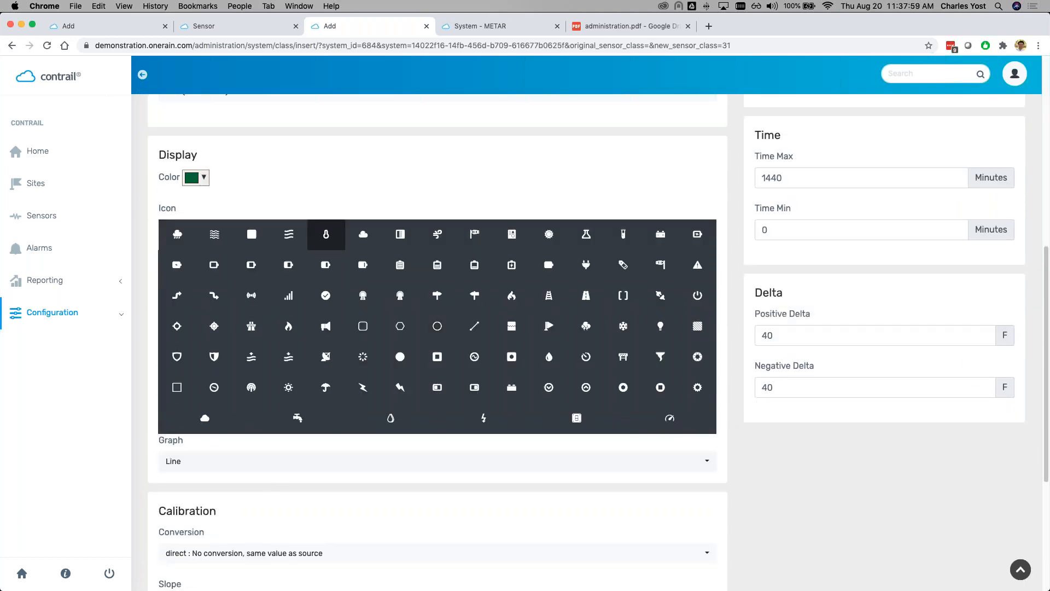
scroll(234, 461, down, 3)
click(202, 420)
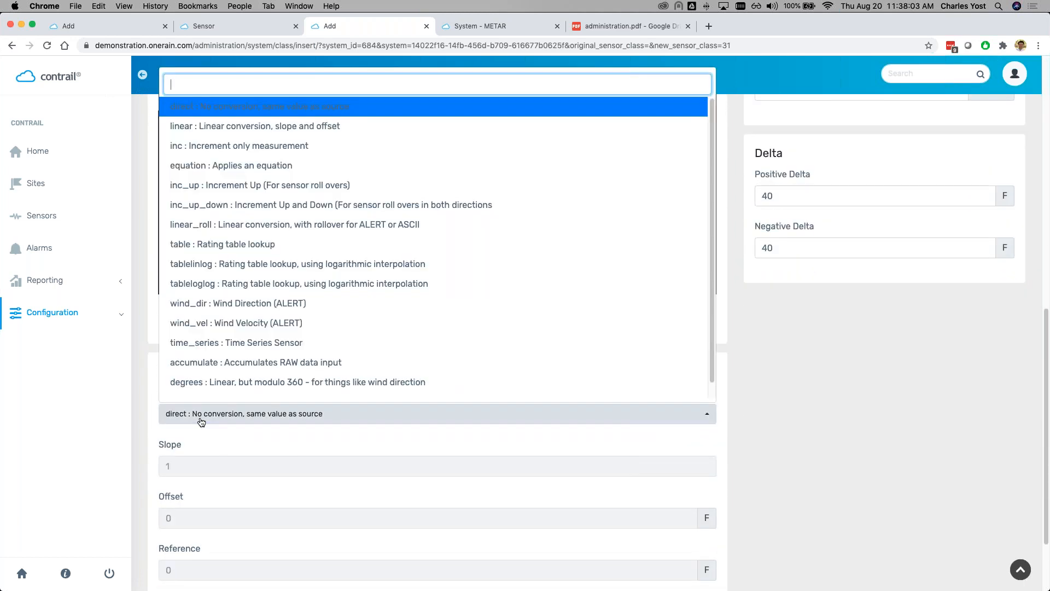
click(218, 165)
click(760, 411)
scroll(762, 410, down, 3)
click(979, 528)
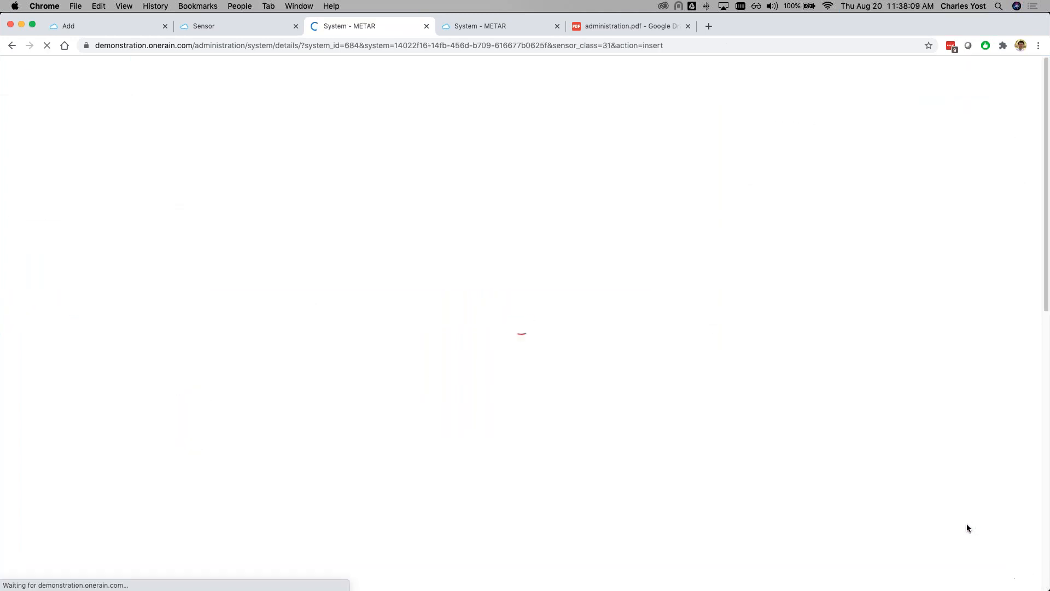
scroll(608, 383, down, 6)
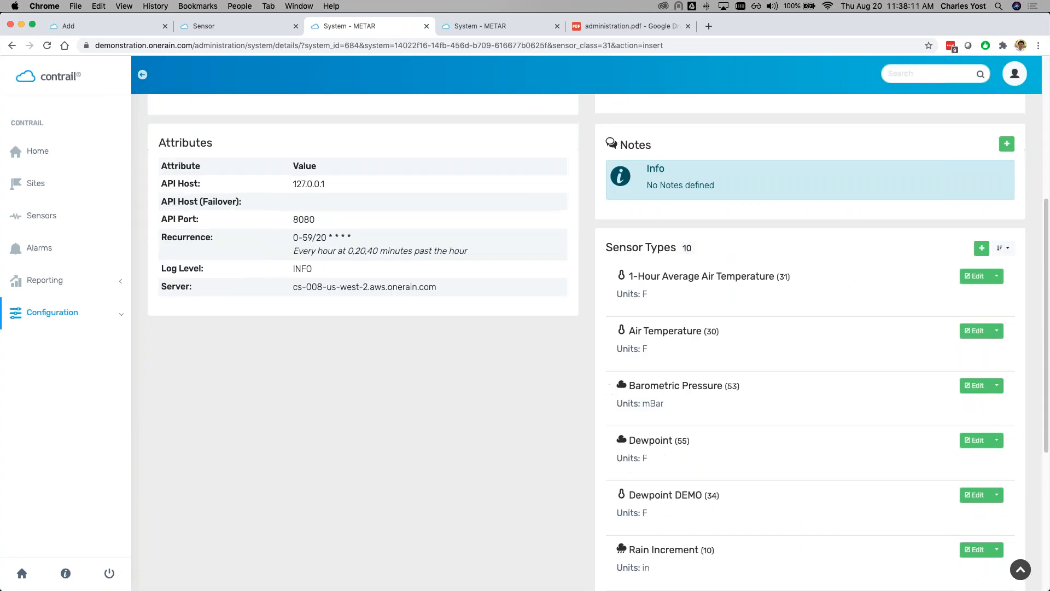
drag(629, 276, 773, 276)
click(768, 278)
Step: Start a new sensor at the METAR site FT LAUDERD/HOLLY, FL, US (KFLL) with the 1-Hour Average Air Temperature sensor type
scroll(656, 311, up, 5)
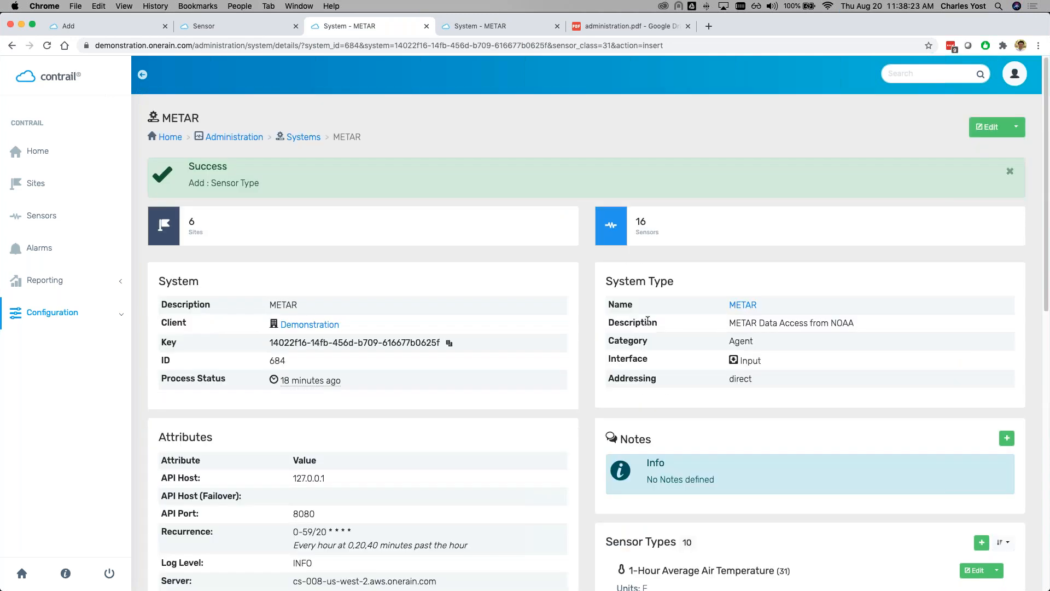
click(336, 225)
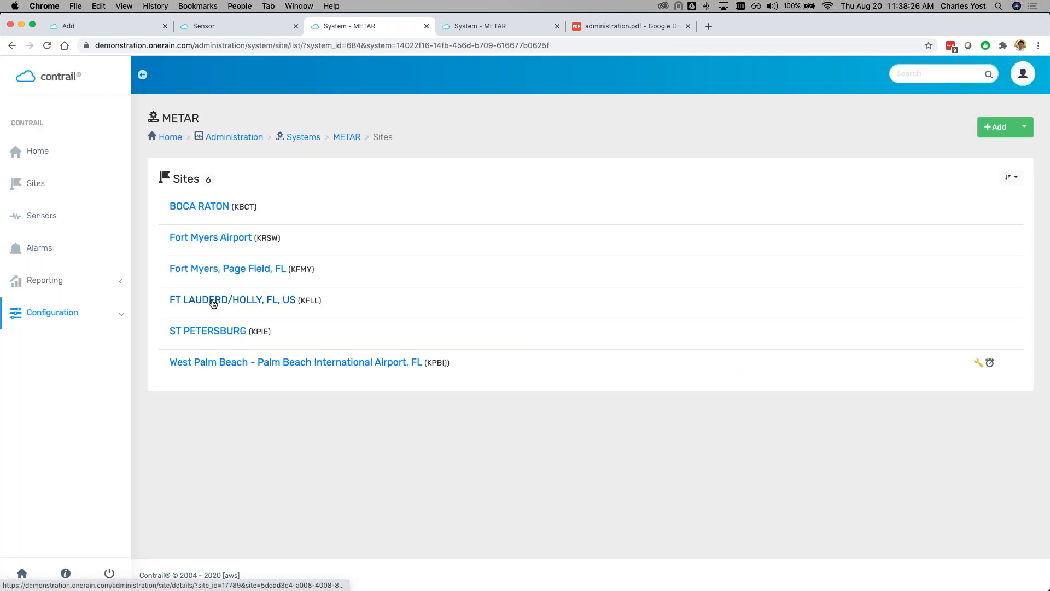
click(213, 301)
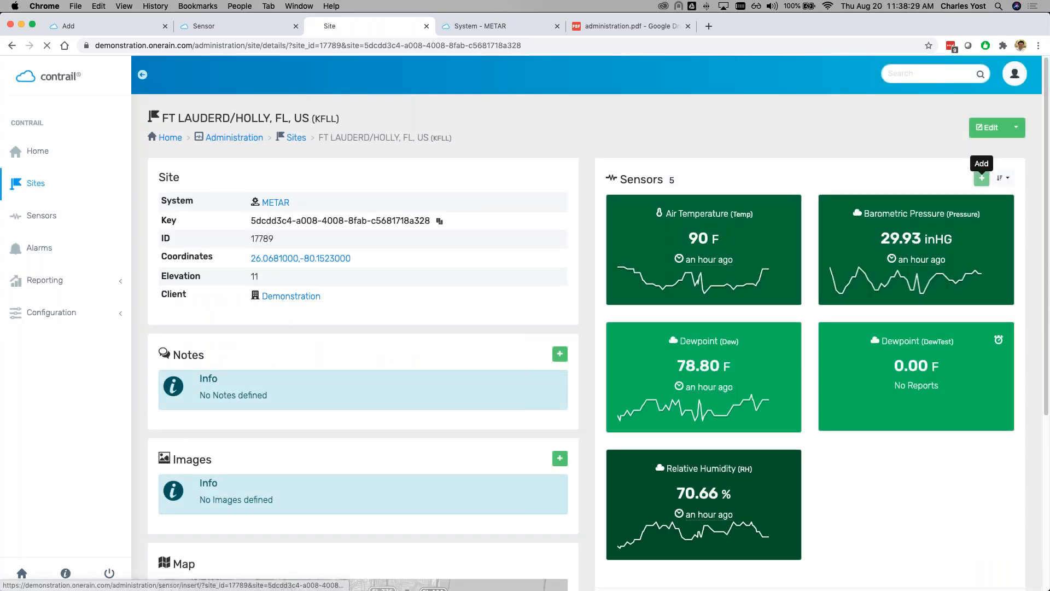
click(982, 178)
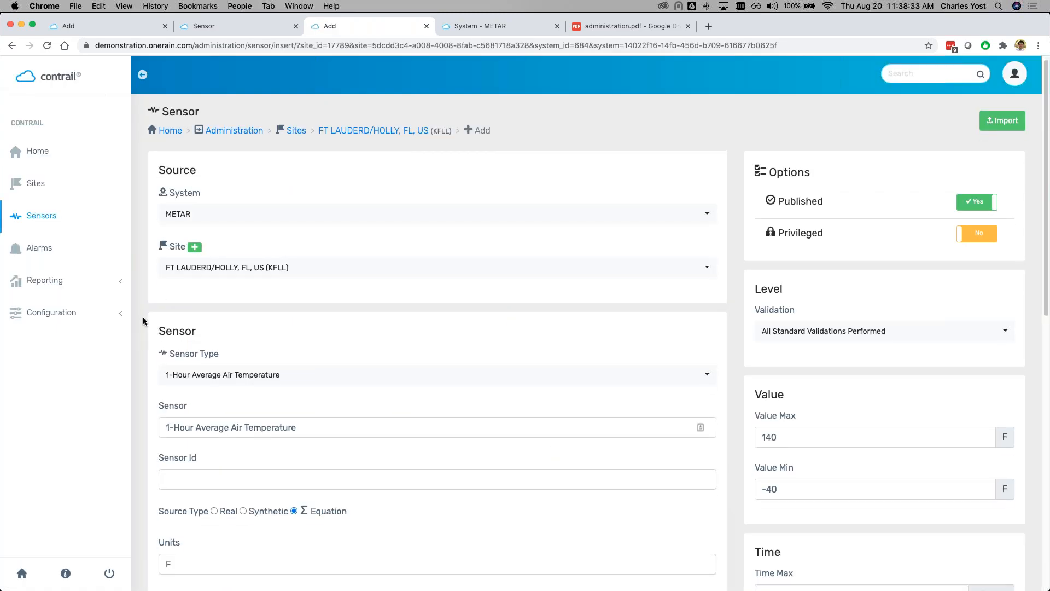
scroll(142, 322, down, 2)
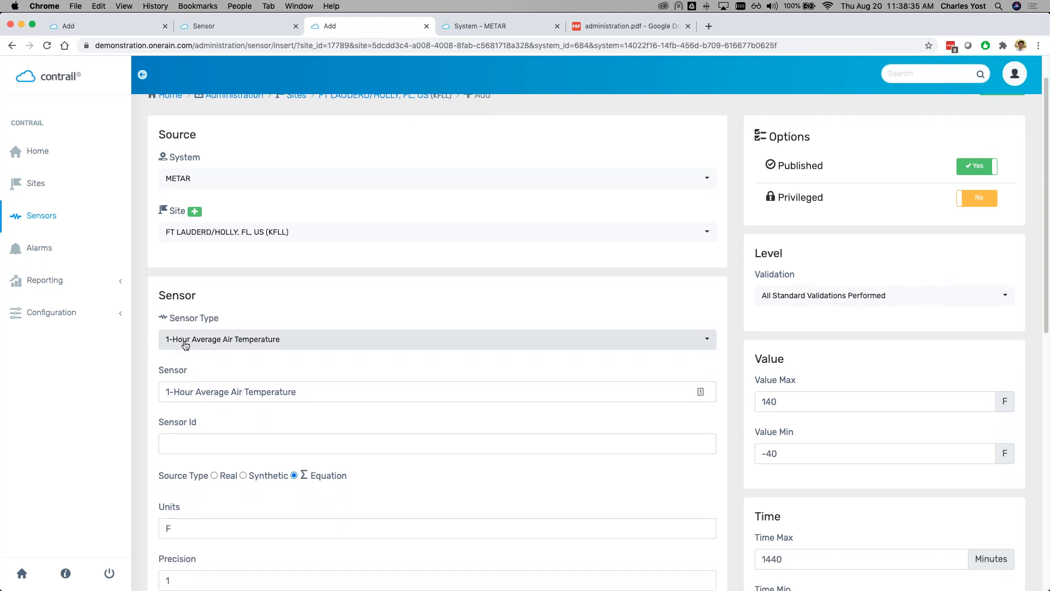
click(186, 340)
click(223, 136)
click(203, 367)
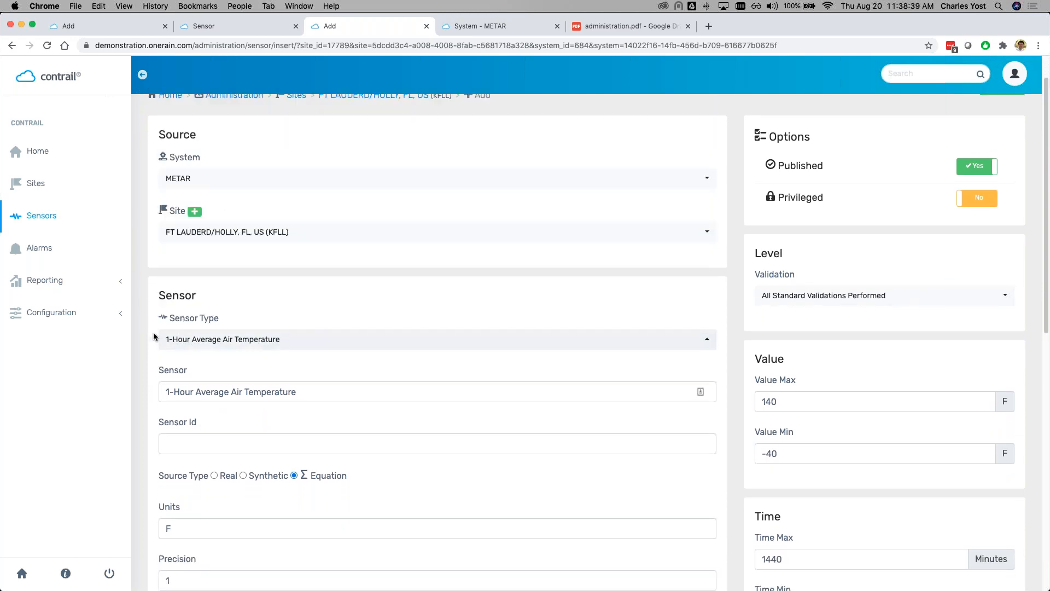
Step: Give the new sensor the Sensor Id AirTEST and save it with the prefilled equation settings
scroll(153, 332, down, 3)
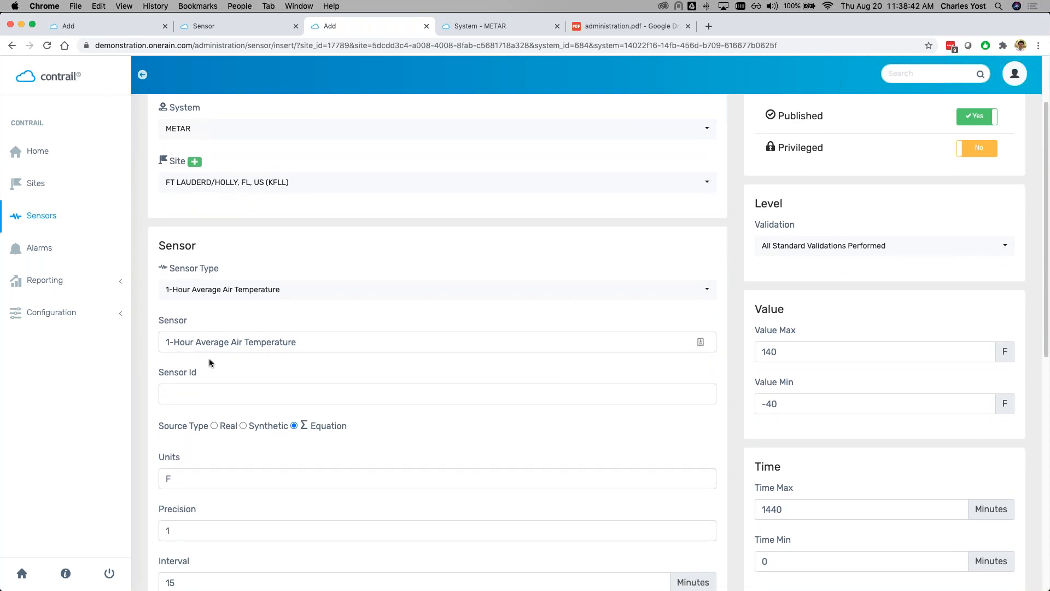
scroll(167, 347, down, 1)
click(288, 374)
key(BackSpace)
key(BackSpace)
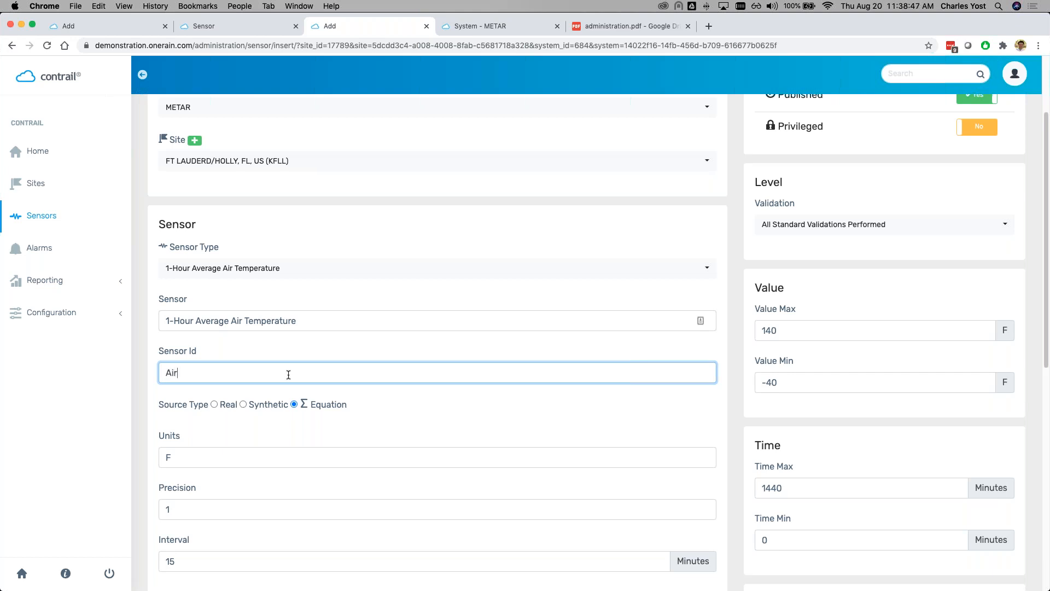
text(AirTEST)
scroll(375, 409, down, 3)
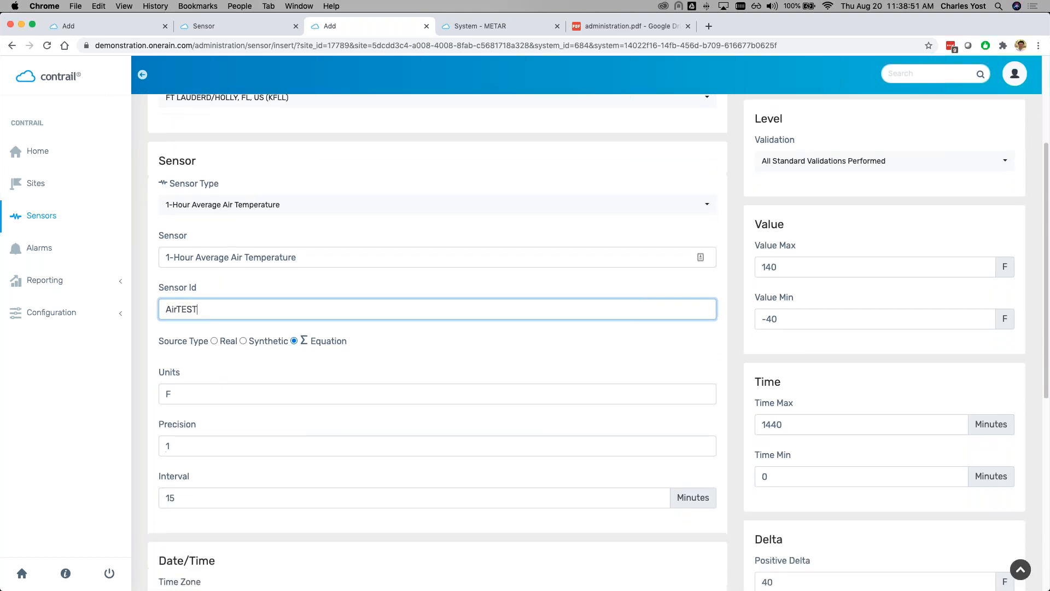
scroll(158, 267, down, 7)
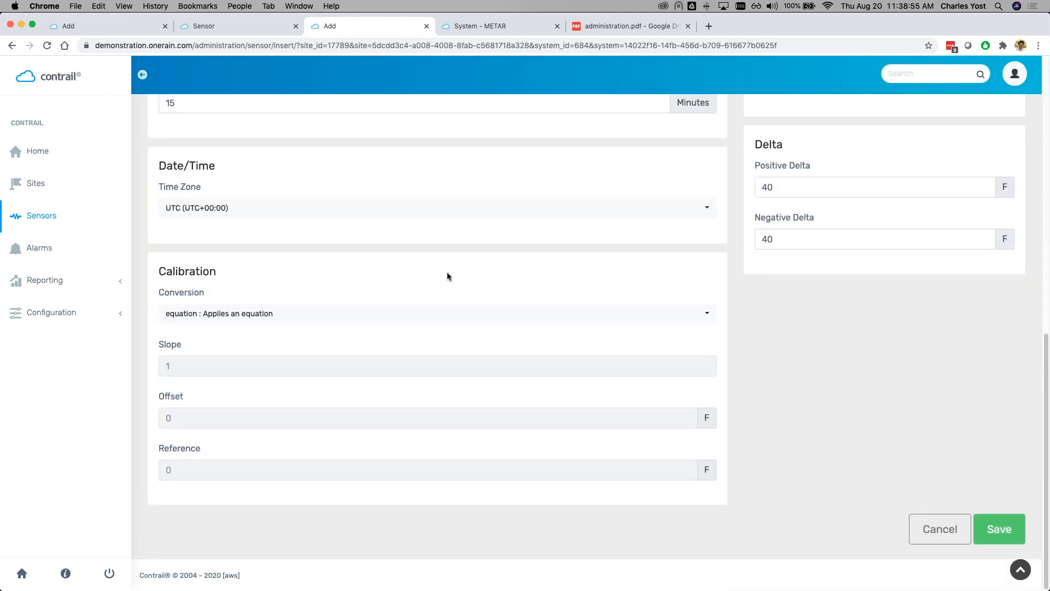
click(981, 529)
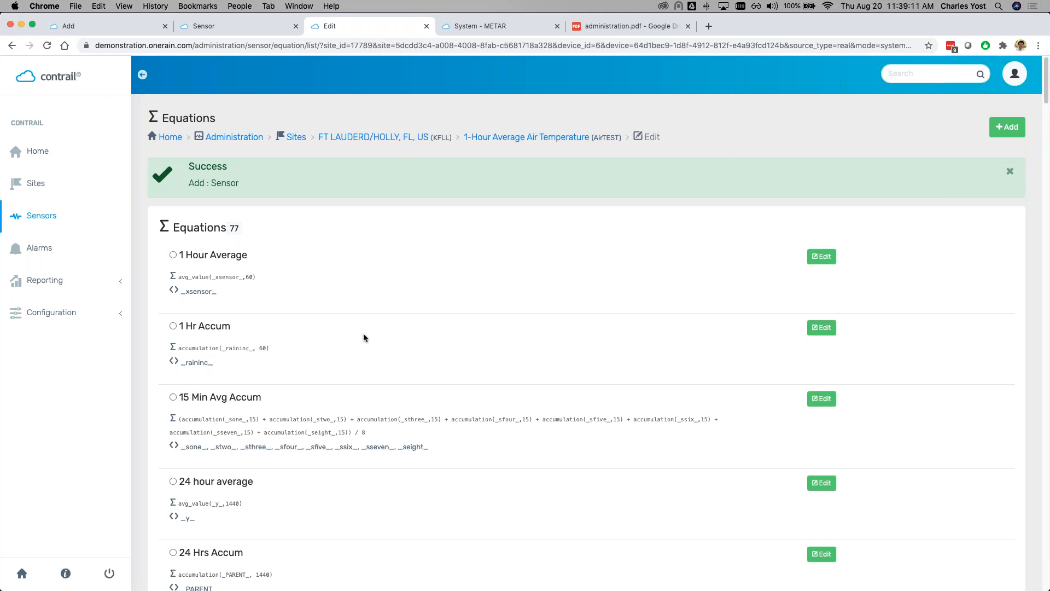
Step: Start a new equation for the AirTEST sensor with the description "AirTemp 1 Hour Average"
click(172, 254)
click(1011, 131)
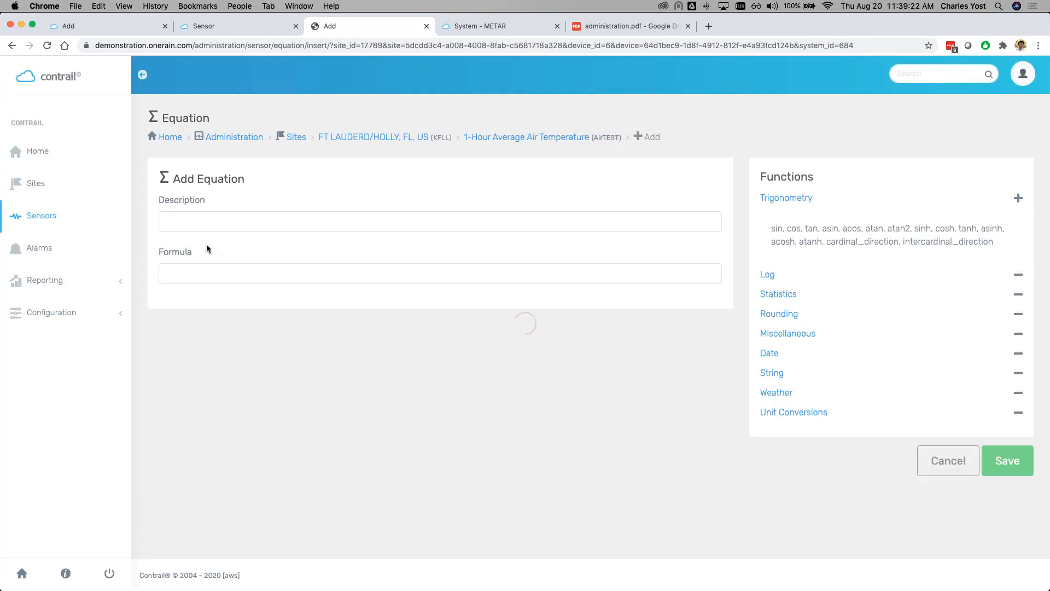
click(200, 227)
text(AirTemp)
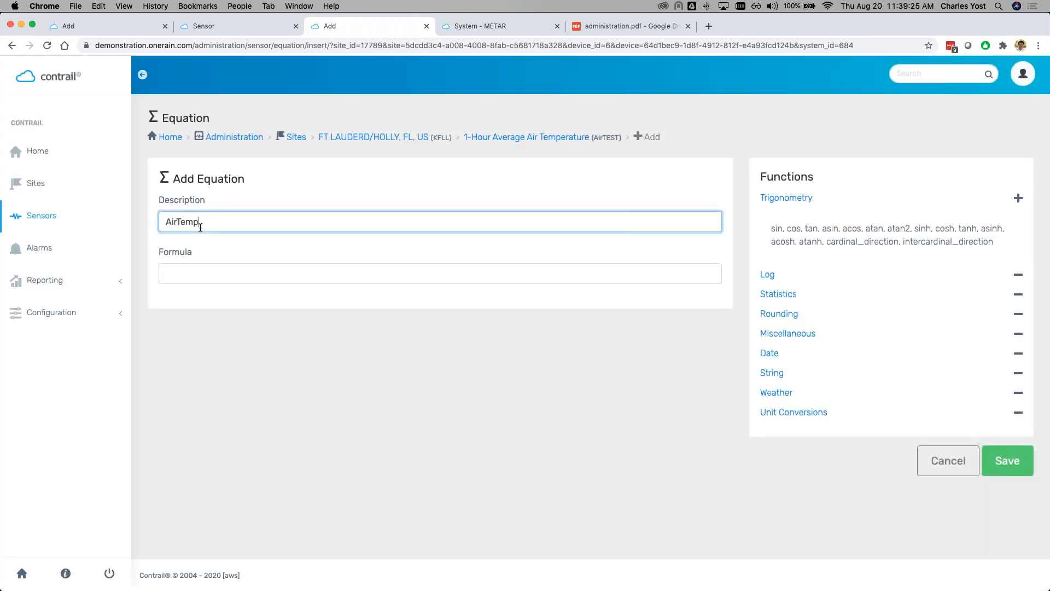
text( 1 Hour Average)
click(164, 273)
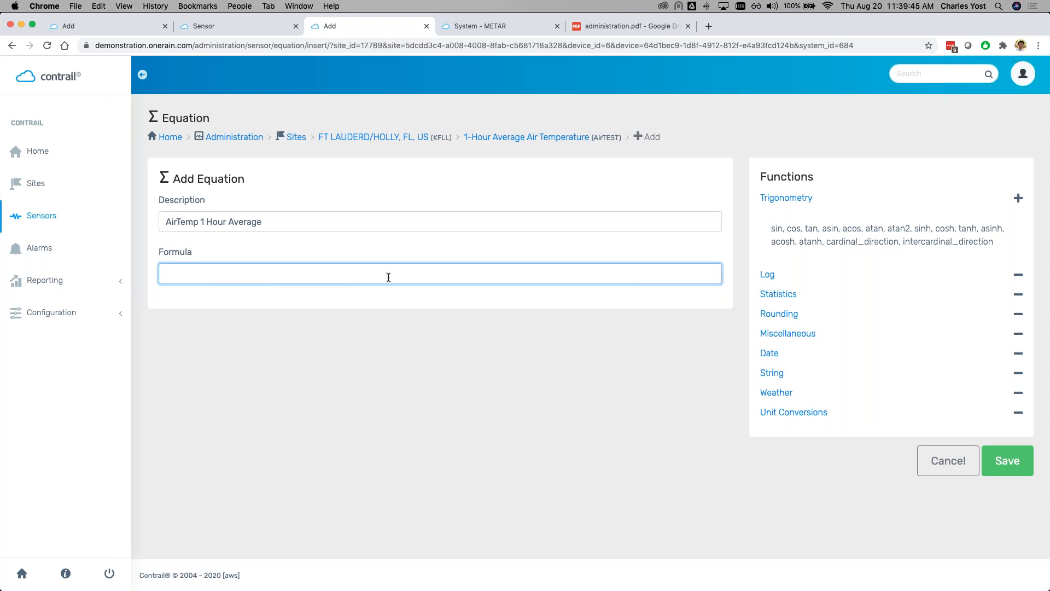
Step: Begin the equation's formula with the avg_value function copied from the Statistics functions, followed by an opening parenthesis
click(266, 362)
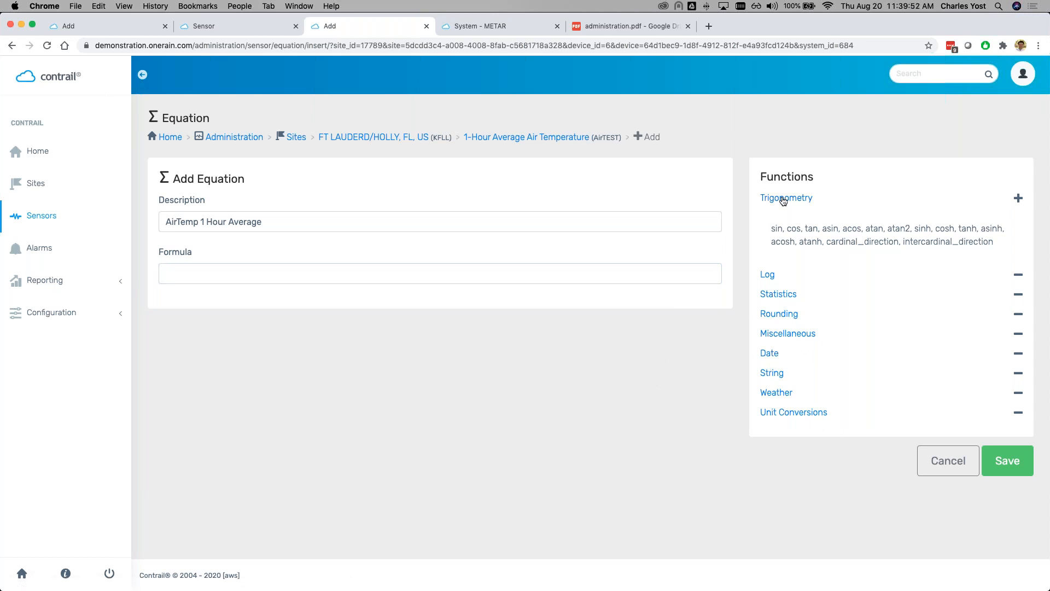
click(775, 295)
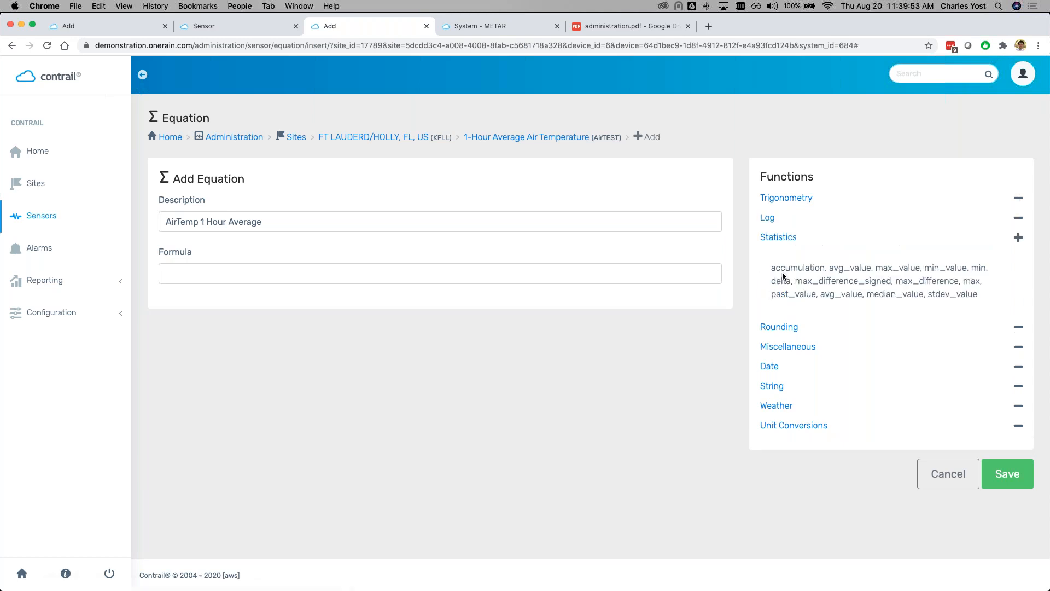
drag(829, 268, 871, 269)
key(super+c)
click(333, 283)
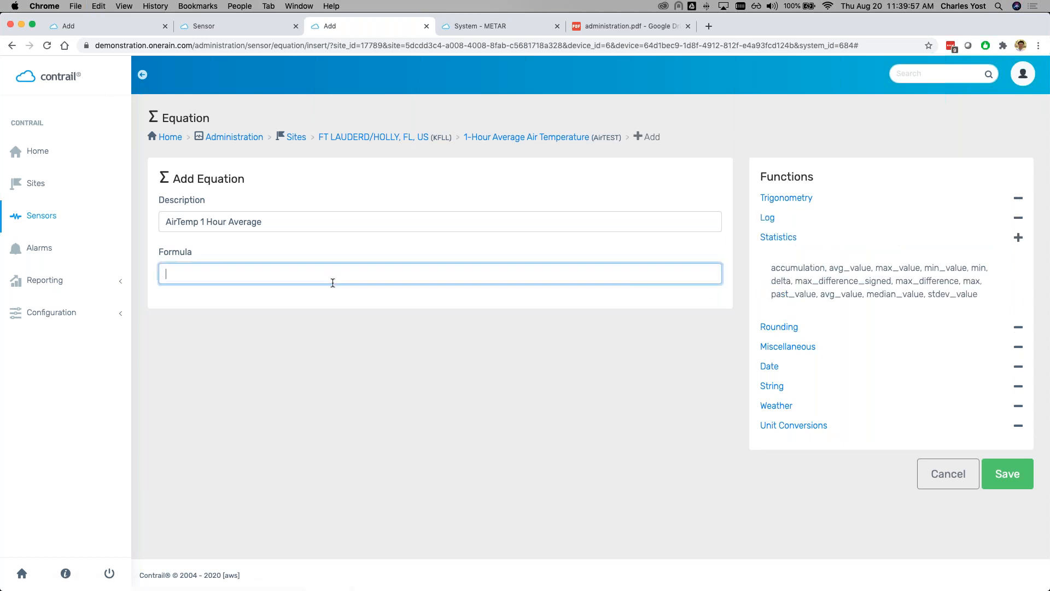
key(super+v)
text(()
Step: Complete the formula as avg_value(_airtempv_,60), following the avg_value syntax in administration.pdf, and save the equation
click(619, 24)
scroll(304, 290, up, 10)
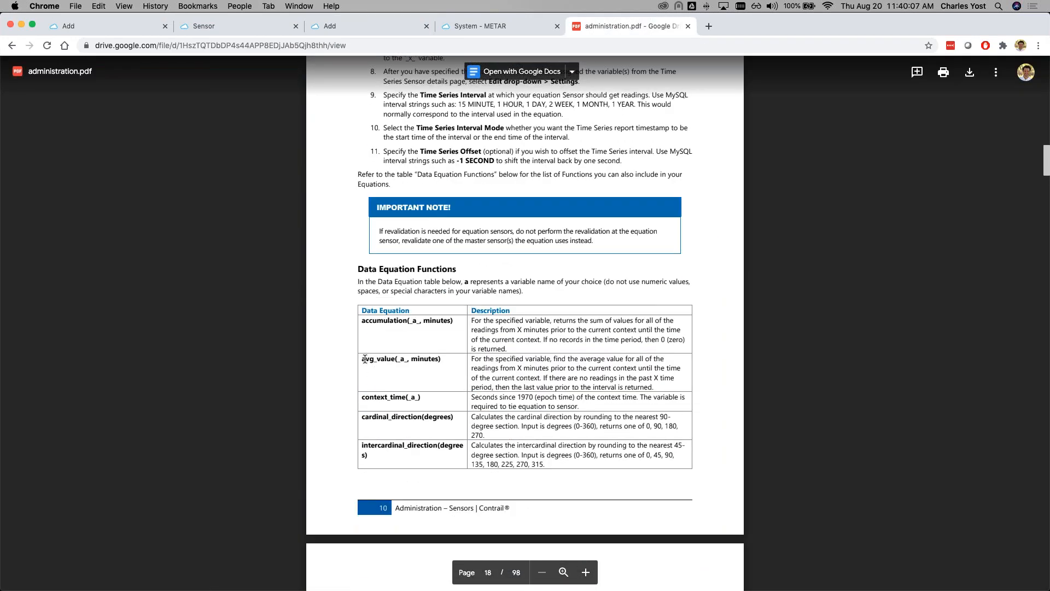
drag(361, 359, 432, 360)
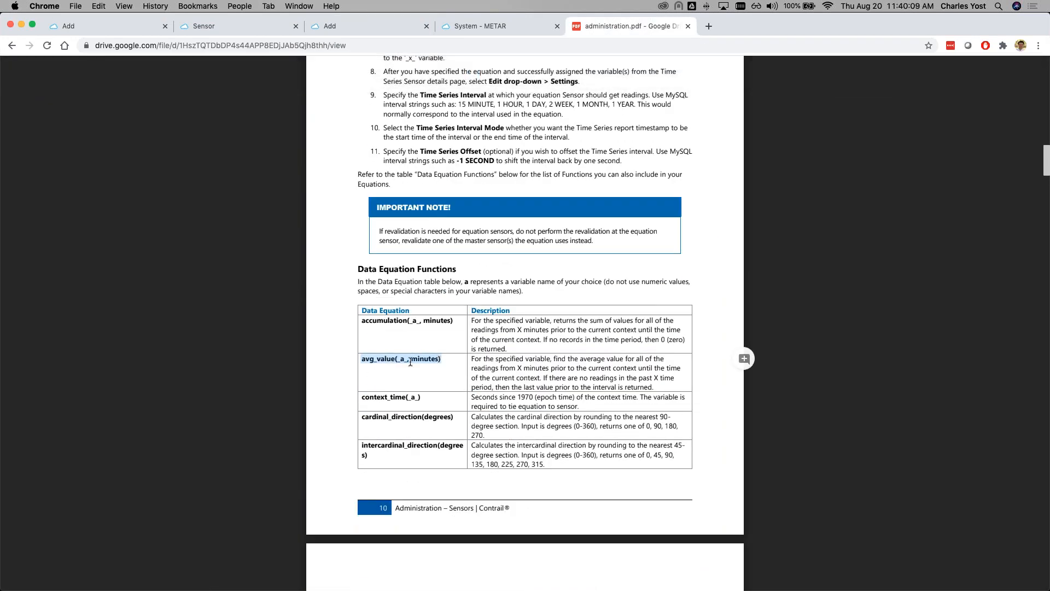
double_click(401, 359)
click(405, 358)
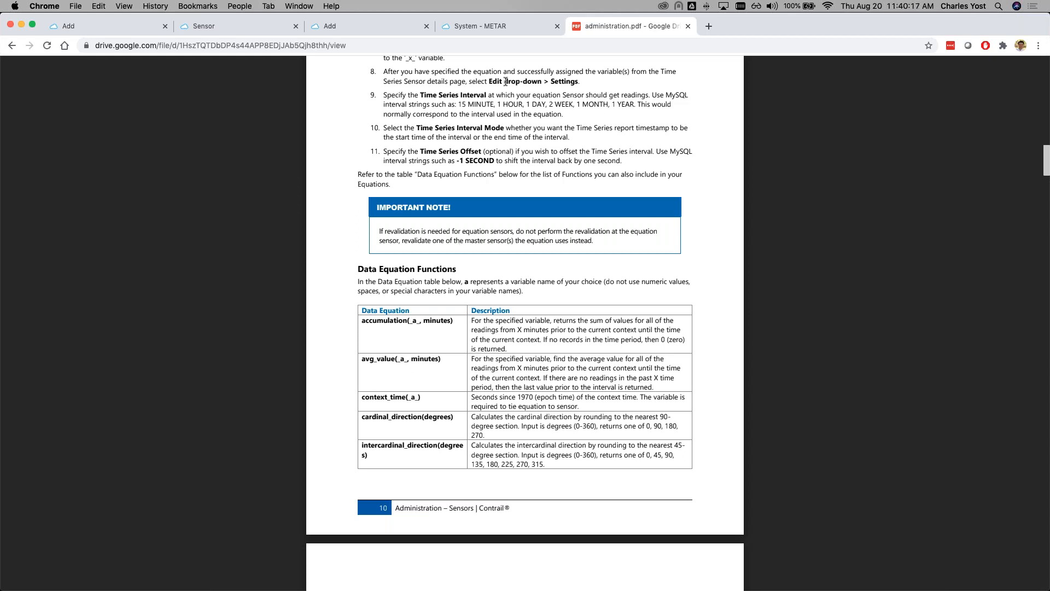
click(395, 25)
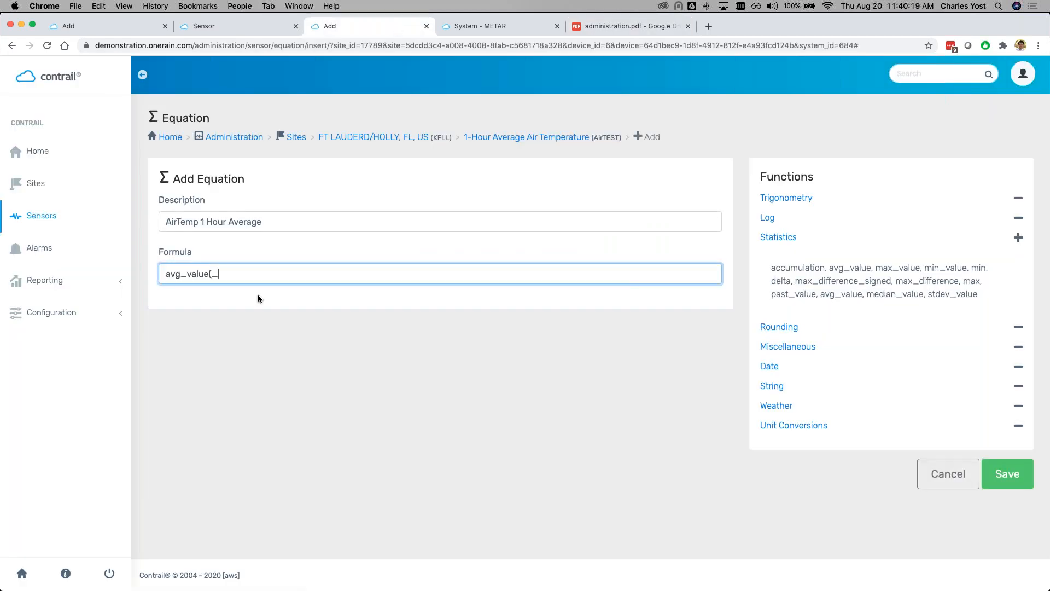
text(airtempv_,60))
click(1007, 474)
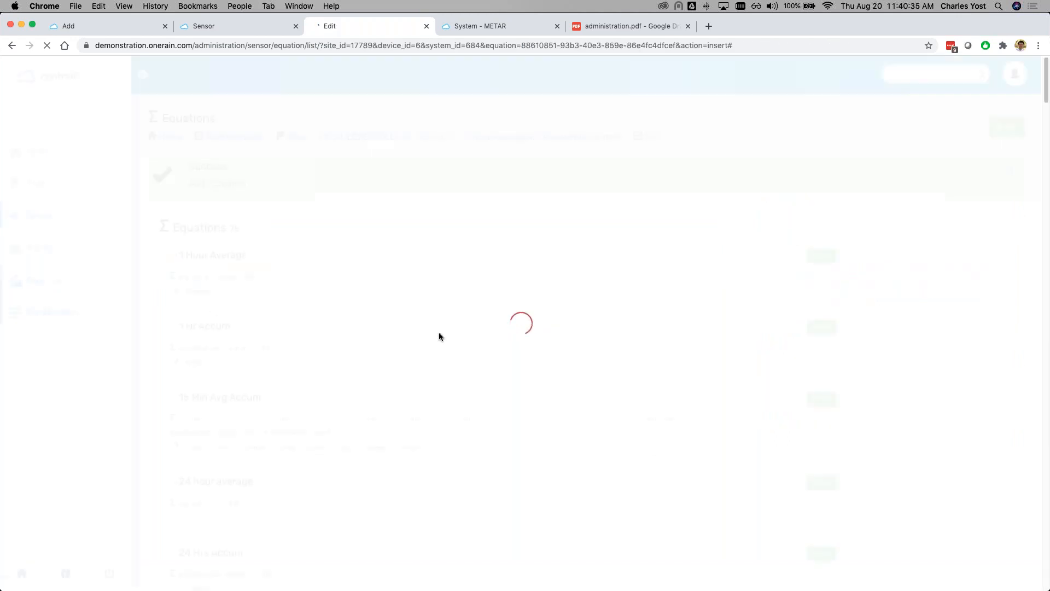
Step: Proceed from the equations list to the details of the AirTemp 1 Hour Average equation
scroll(333, 306, down, 11)
scroll(335, 308, down, 8)
scroll(334, 307, up, 8)
scroll(486, 366, down, 20)
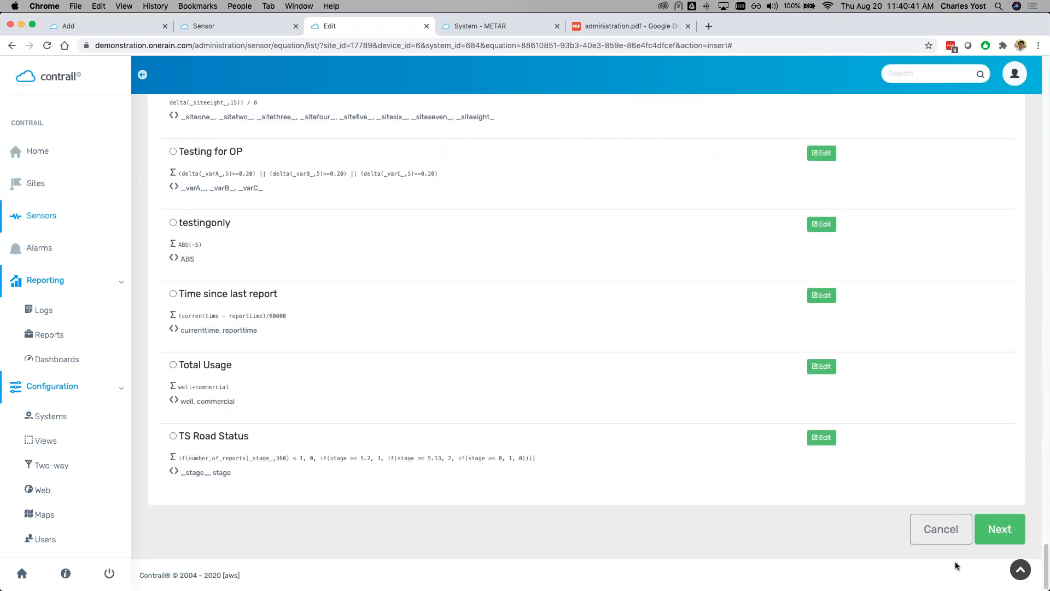
click(985, 533)
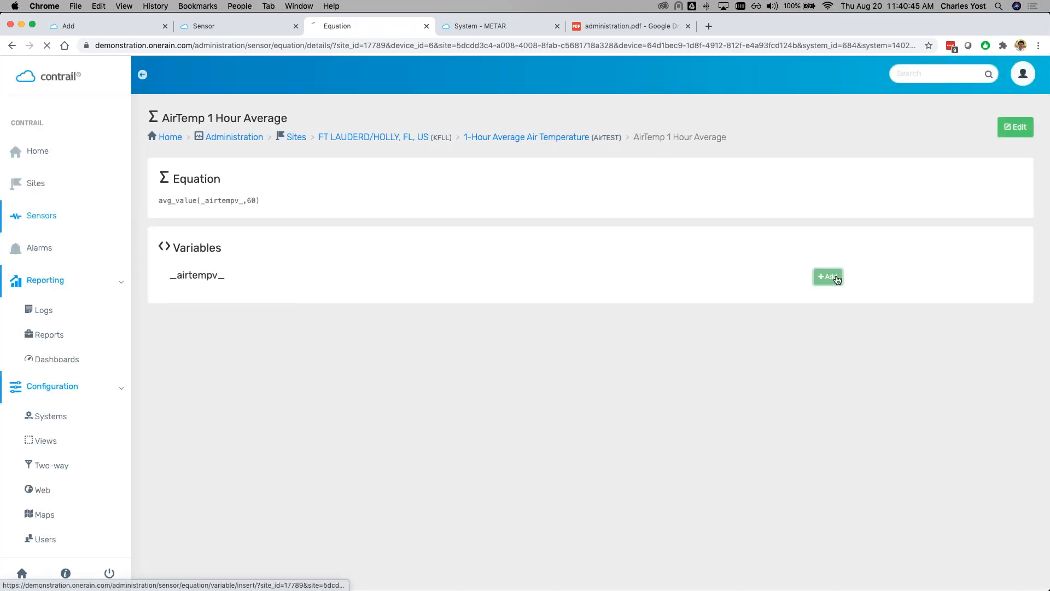
Step: Assign the _airtempv_ variable to the Air Temperature sensor at FT LAUDERD/HOLLY, FL, US (KFLL) in METAR and save it
click(829, 276)
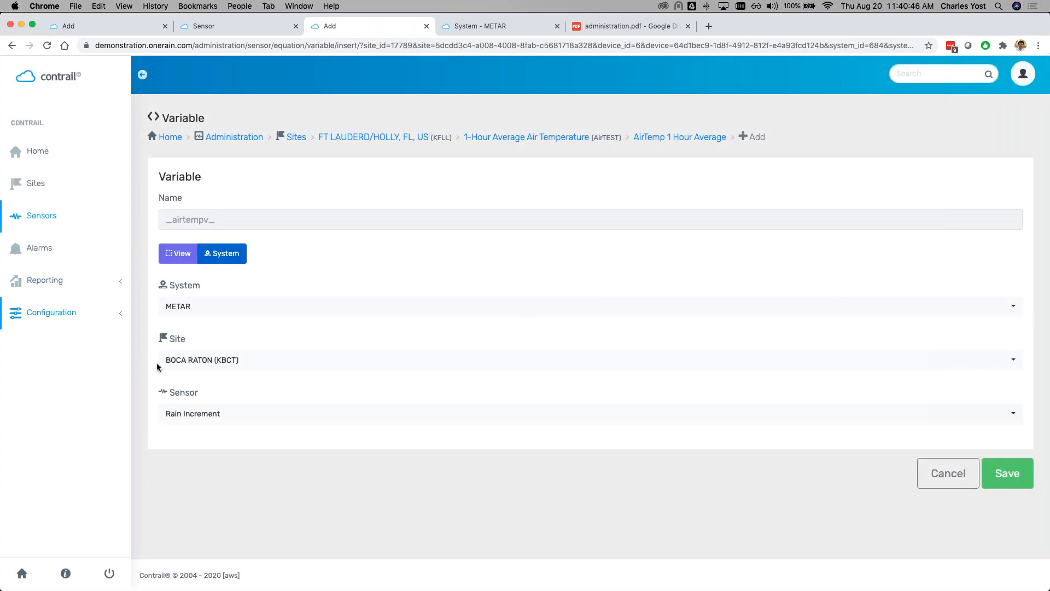
click(196, 360)
click(196, 360)
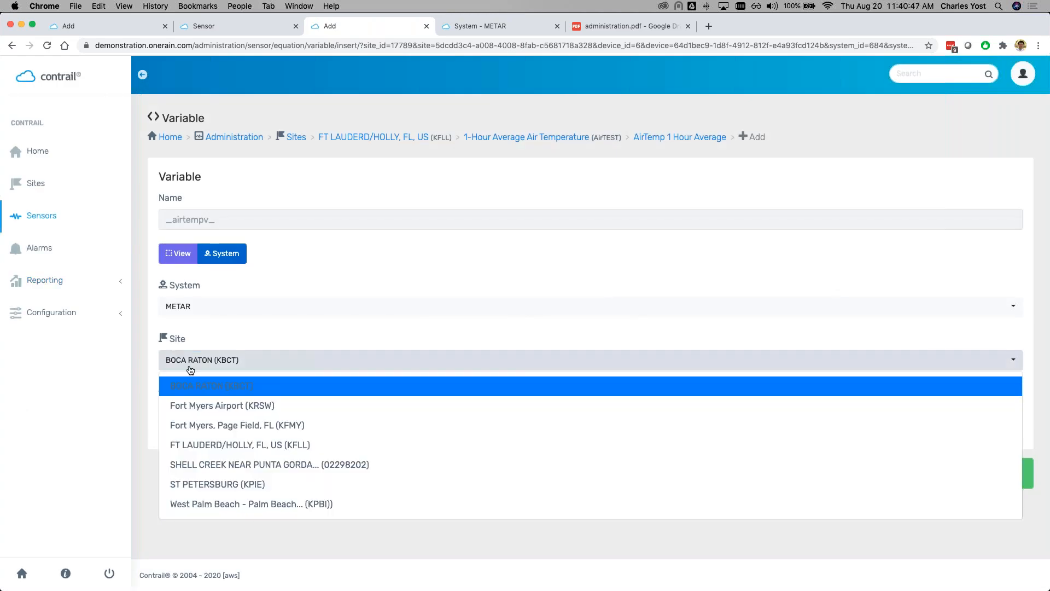
click(202, 446)
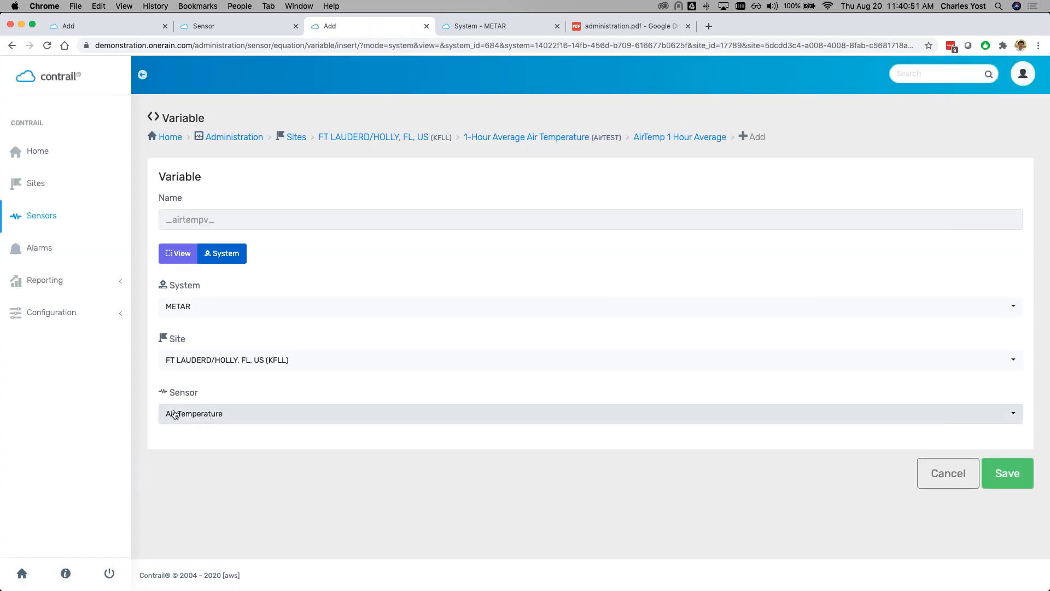
click(993, 486)
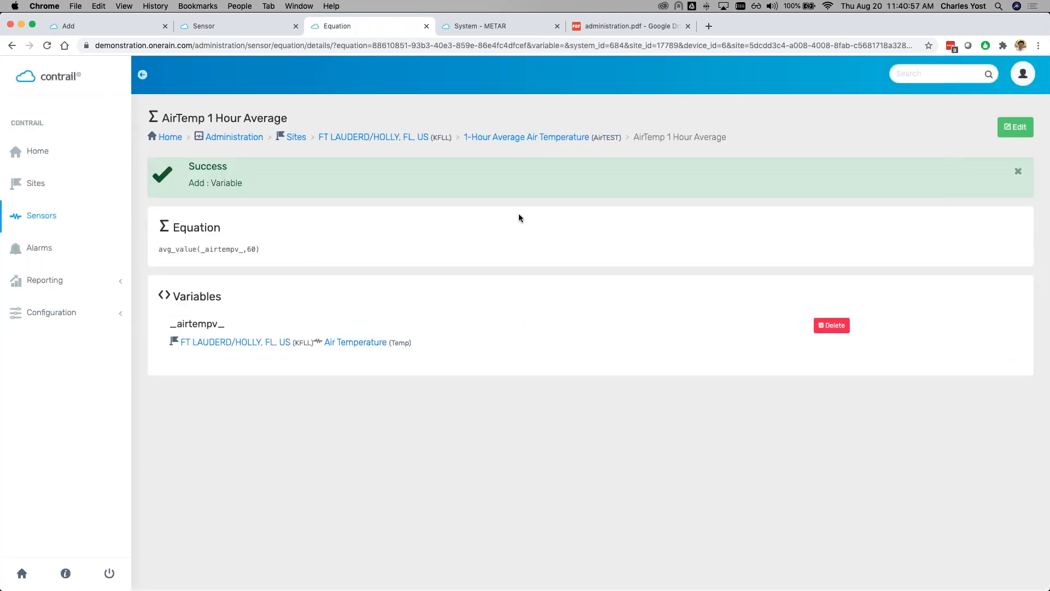
Step: Review the 1-Hour Average Air Temperature sensor's calibration equation and open the Air Temperature sensor it uses
click(526, 142)
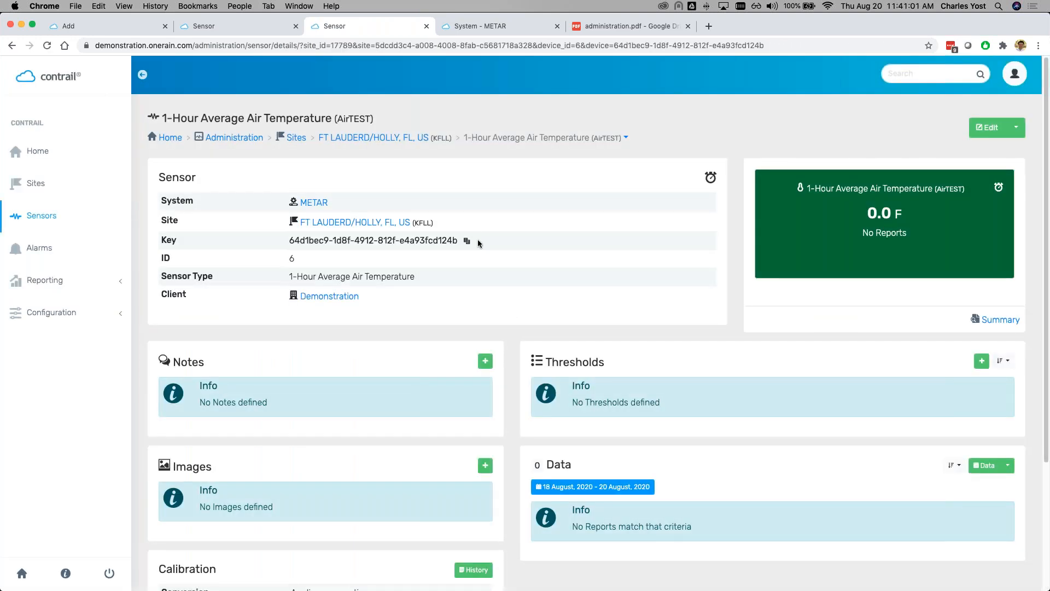
scroll(281, 410, down, 3)
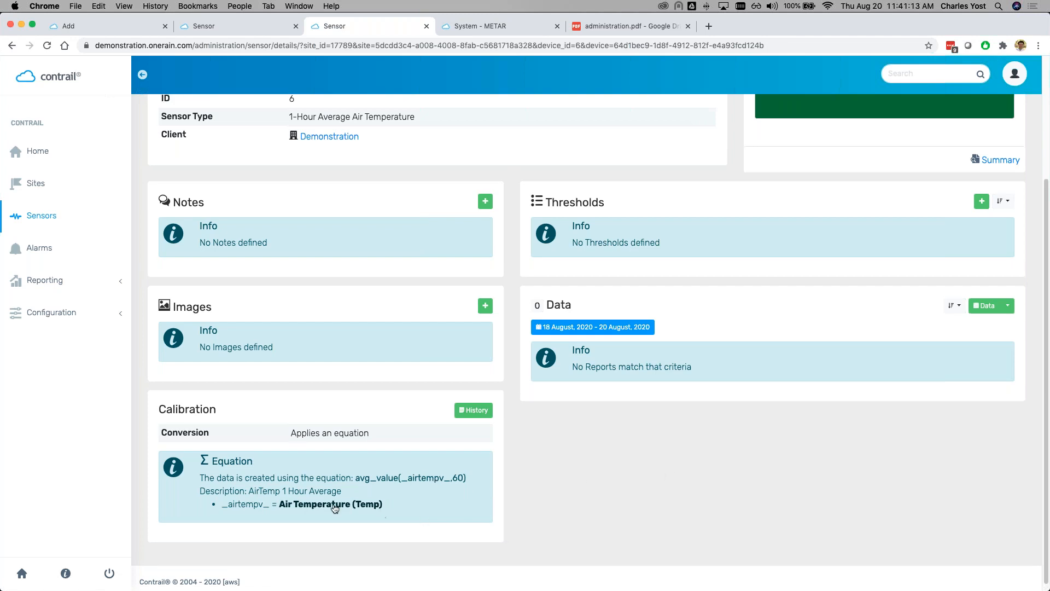
click(332, 506)
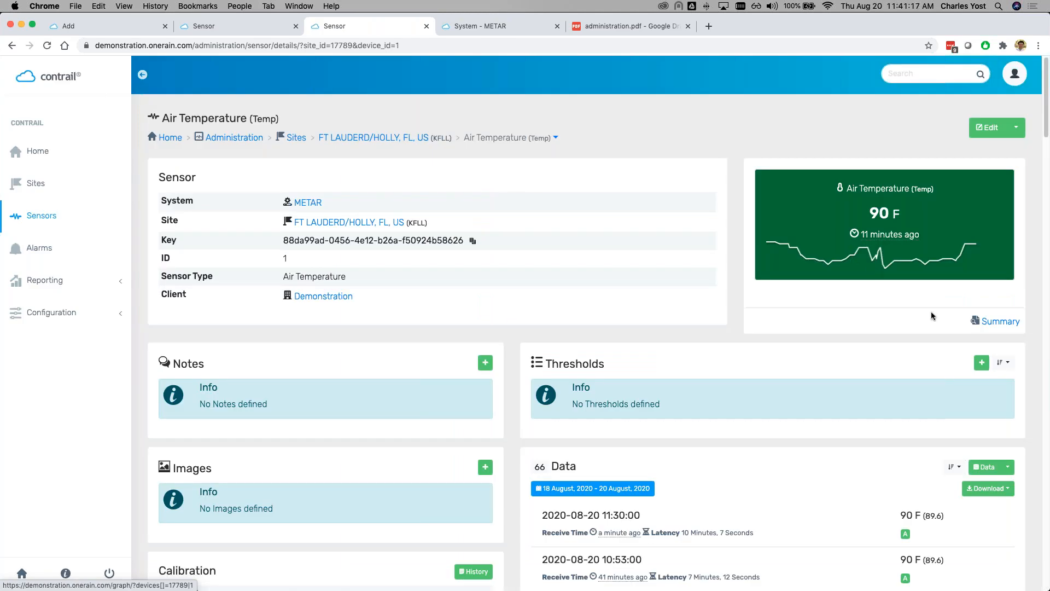
Step: Revalidate the Air Temperature sensor's data over the prefilled one-day range with the note Demo and save the request
scroll(930, 310, down, 5)
click(1007, 229)
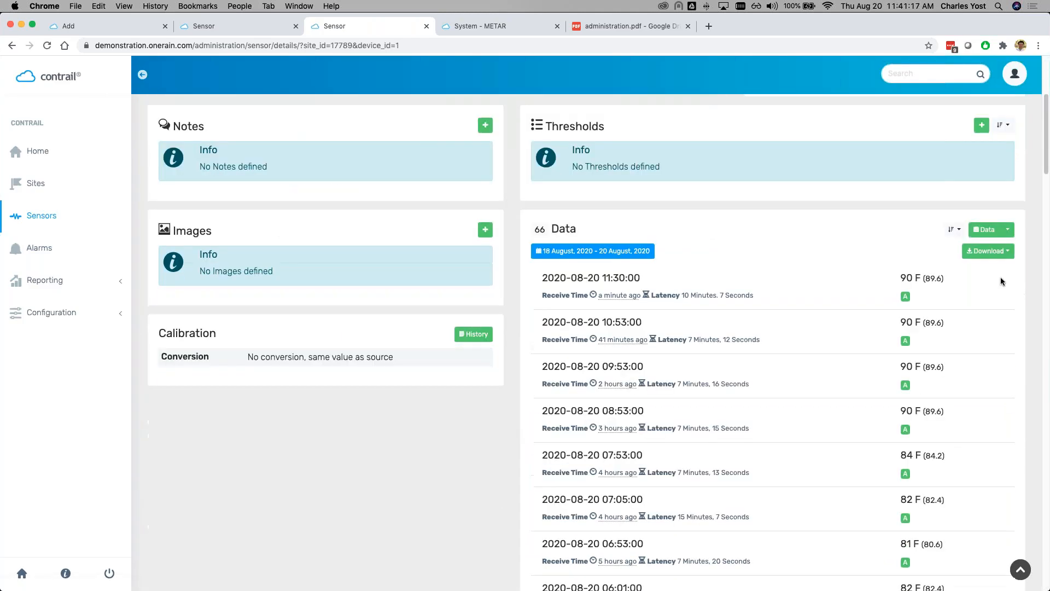
click(1007, 229)
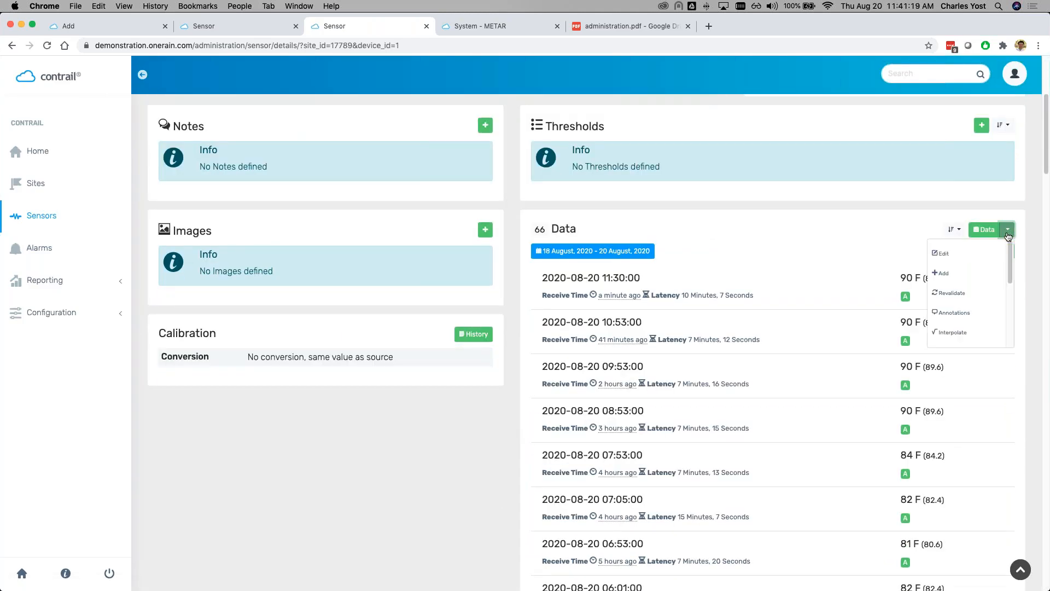
click(954, 294)
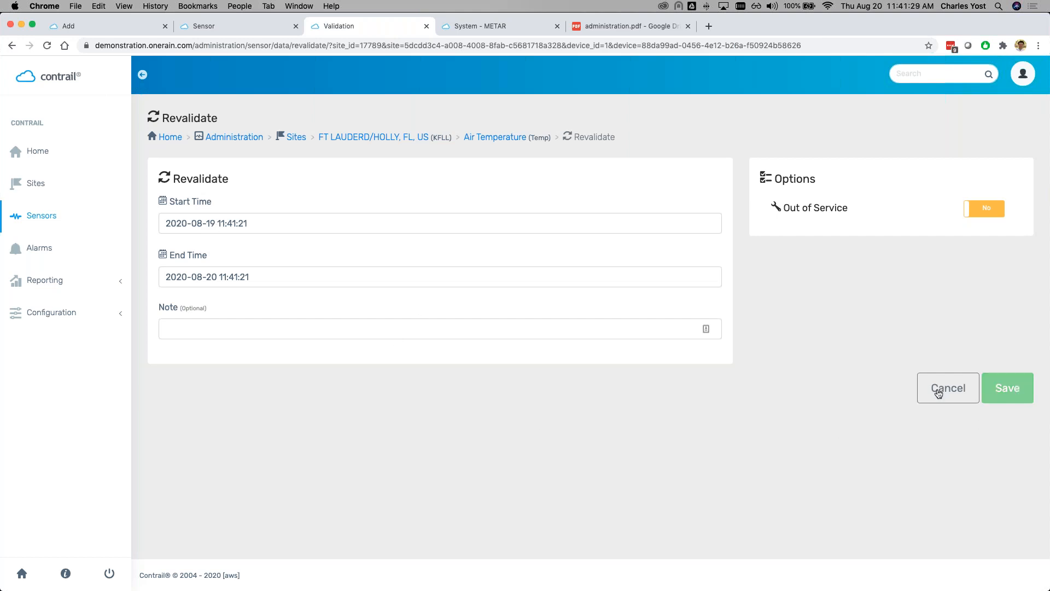
click(433, 330)
text(Demo)
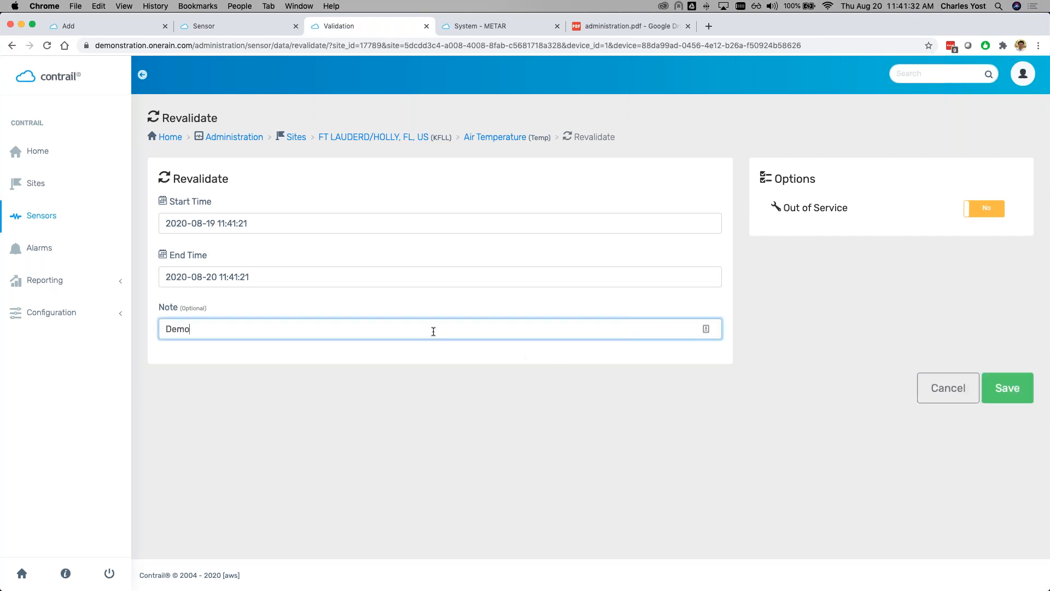
click(1011, 401)
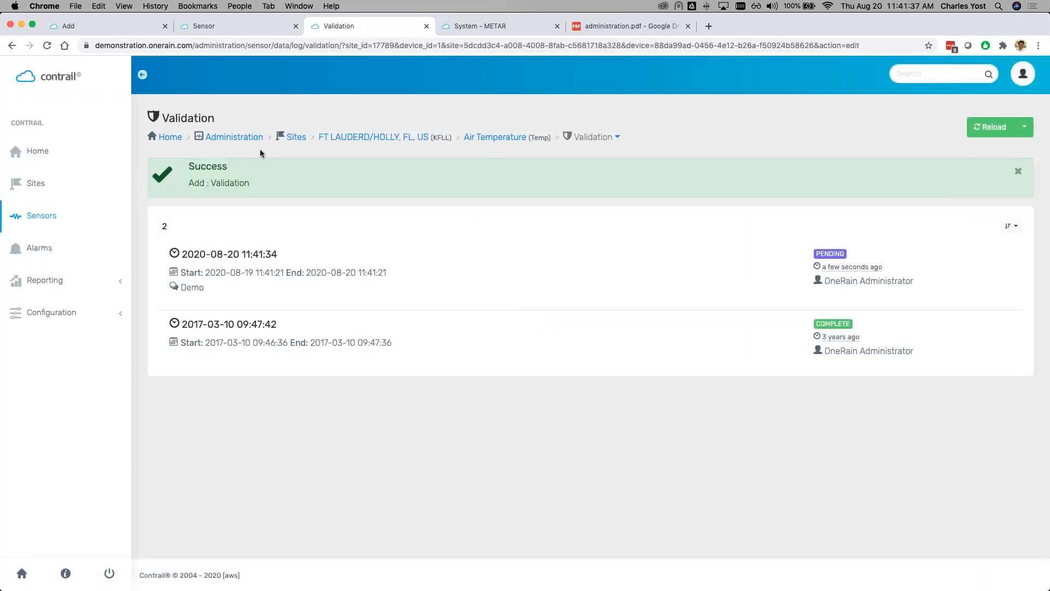
Step: Refresh the validation log to check the Demo request's status, and open the site's 1-Hour Average Air Temperature sensor
click(46, 48)
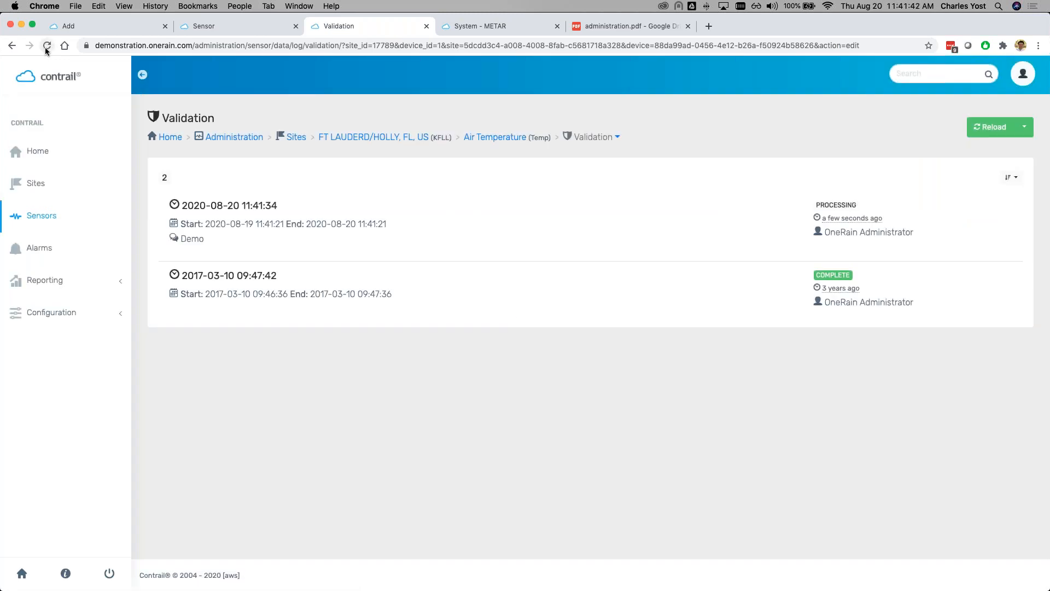
click(46, 48)
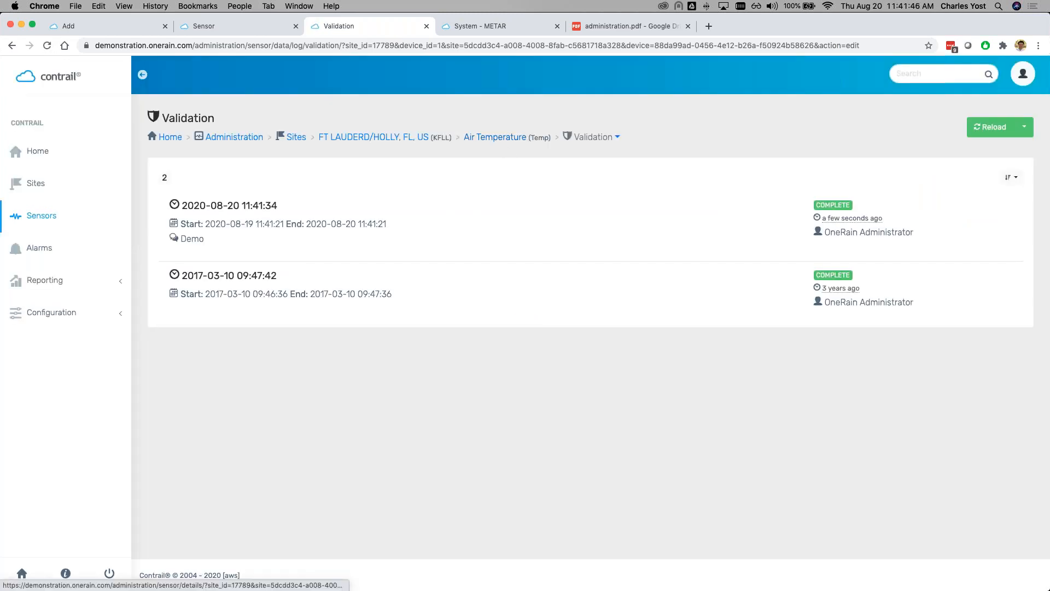
click(494, 137)
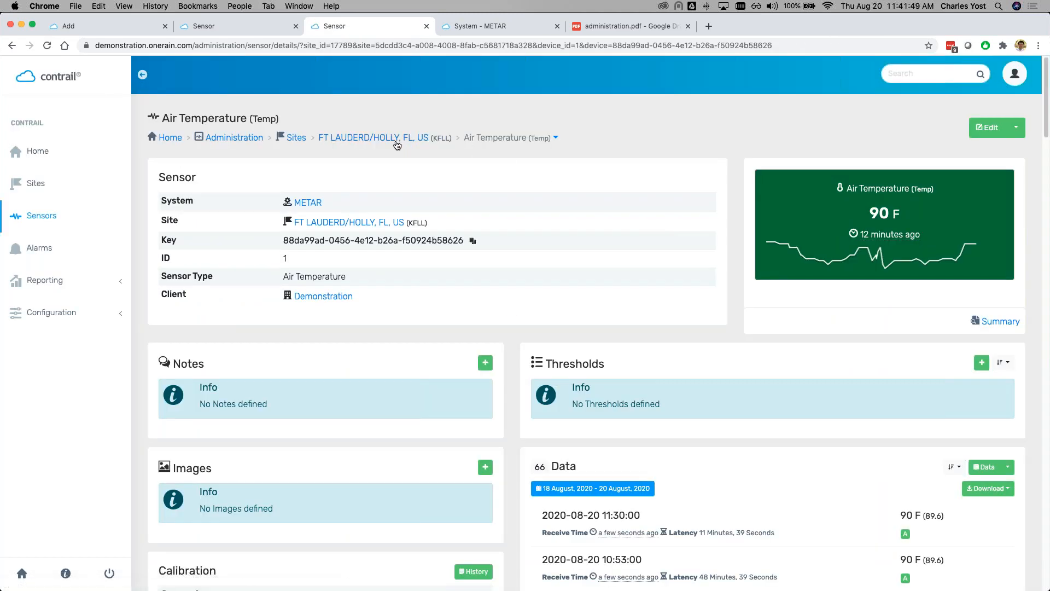
click(396, 140)
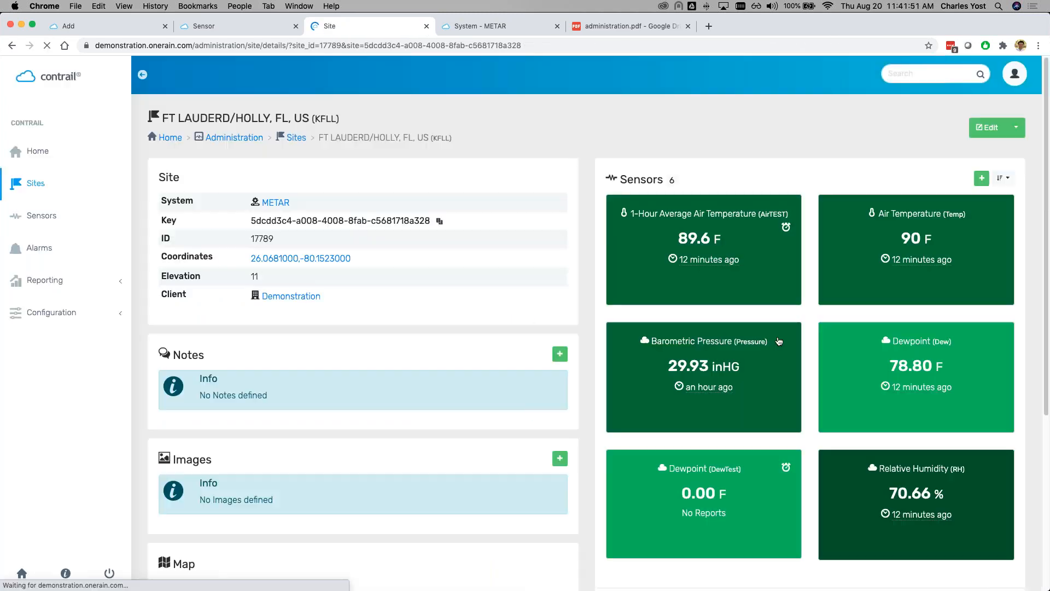
click(644, 219)
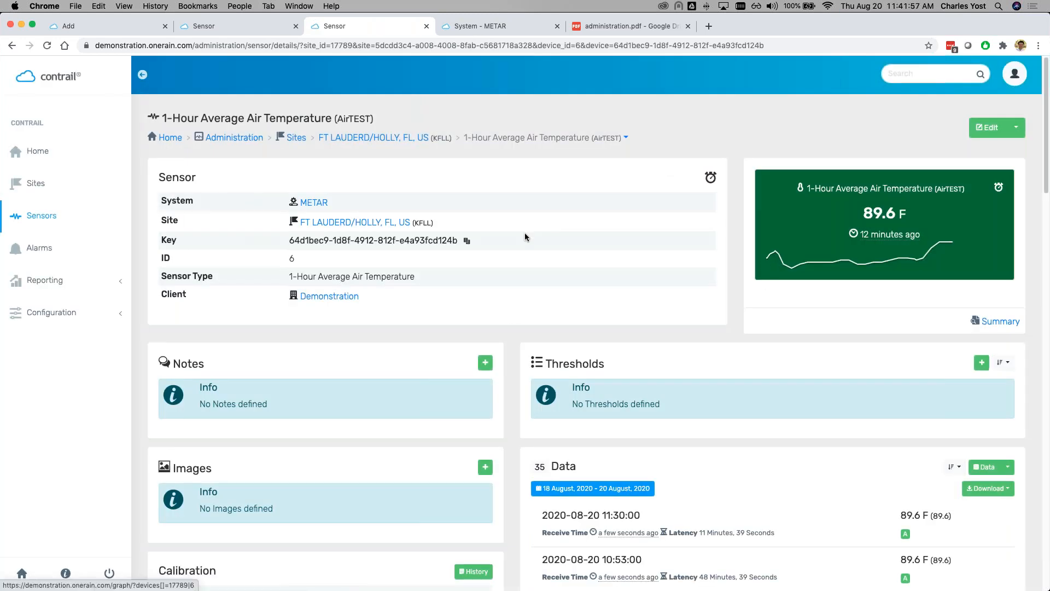
scroll(524, 232, down, 5)
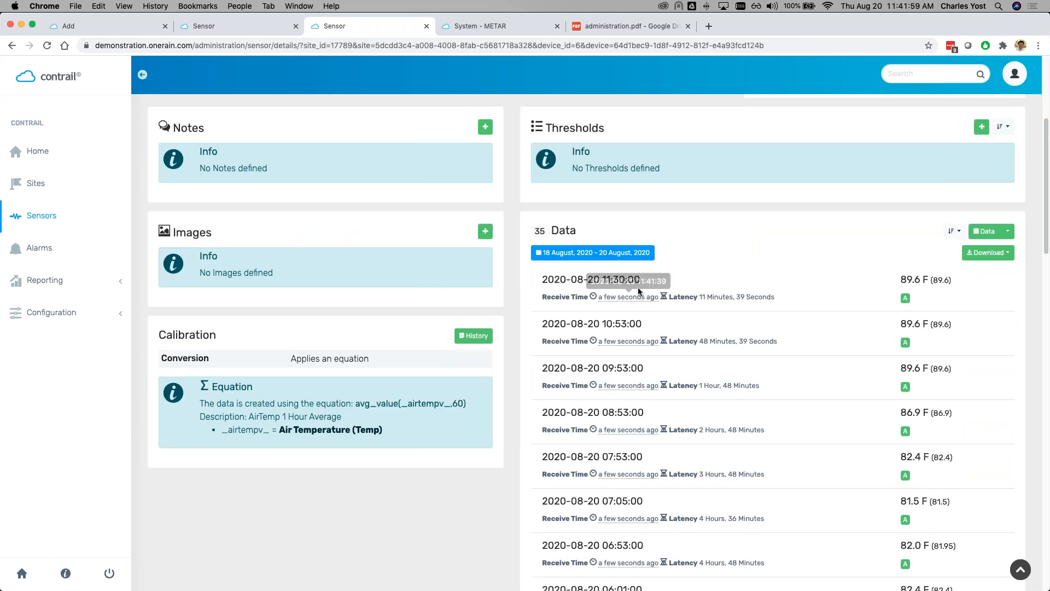
drag(604, 280, 640, 280)
click(770, 286)
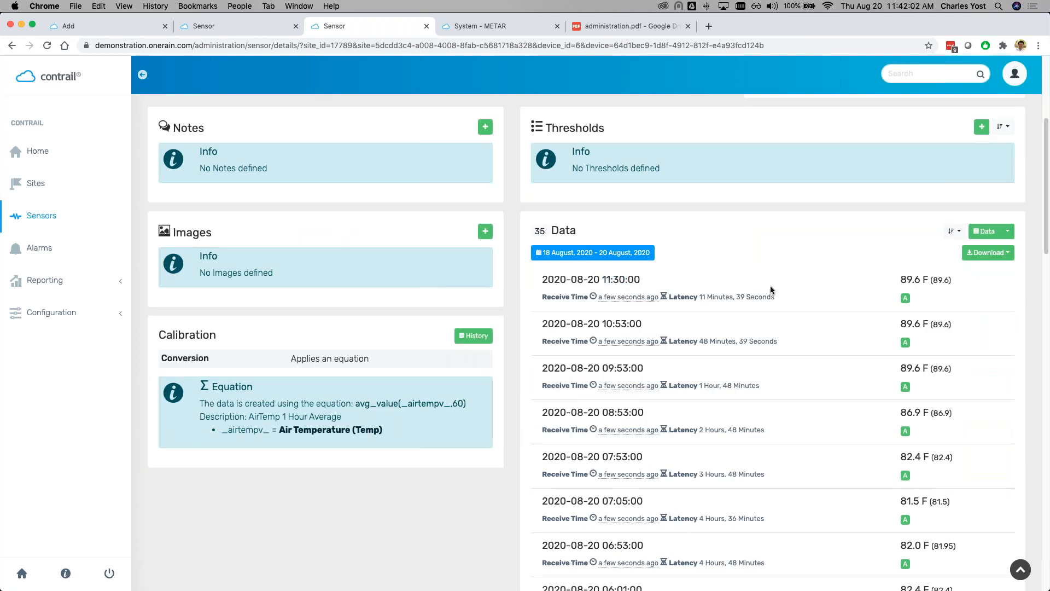
drag(899, 280, 918, 281)
click(903, 282)
scroll(782, 315, down, 1)
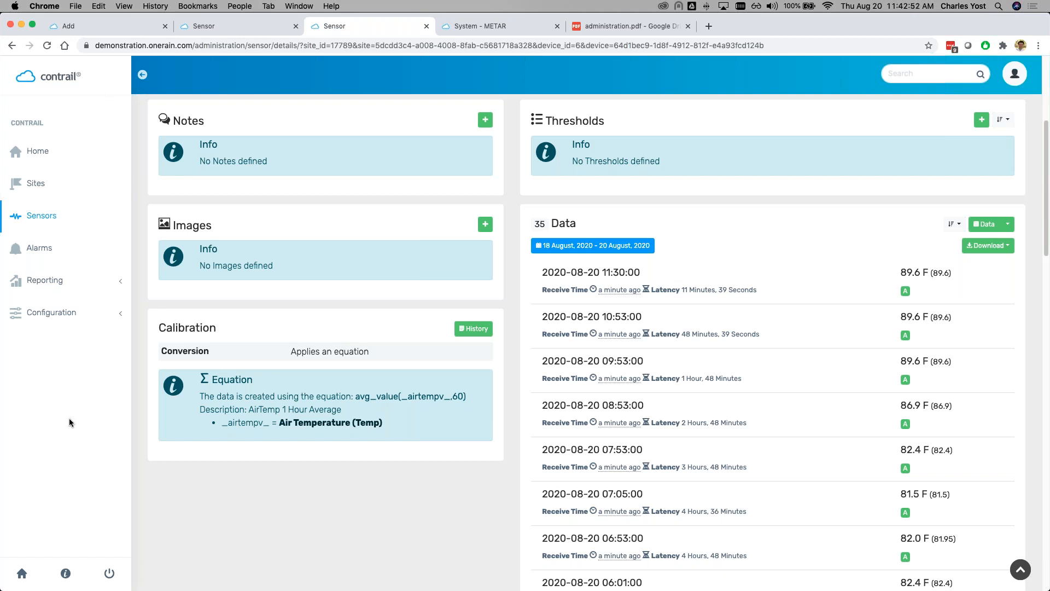
scroll(314, 382, up, 5)
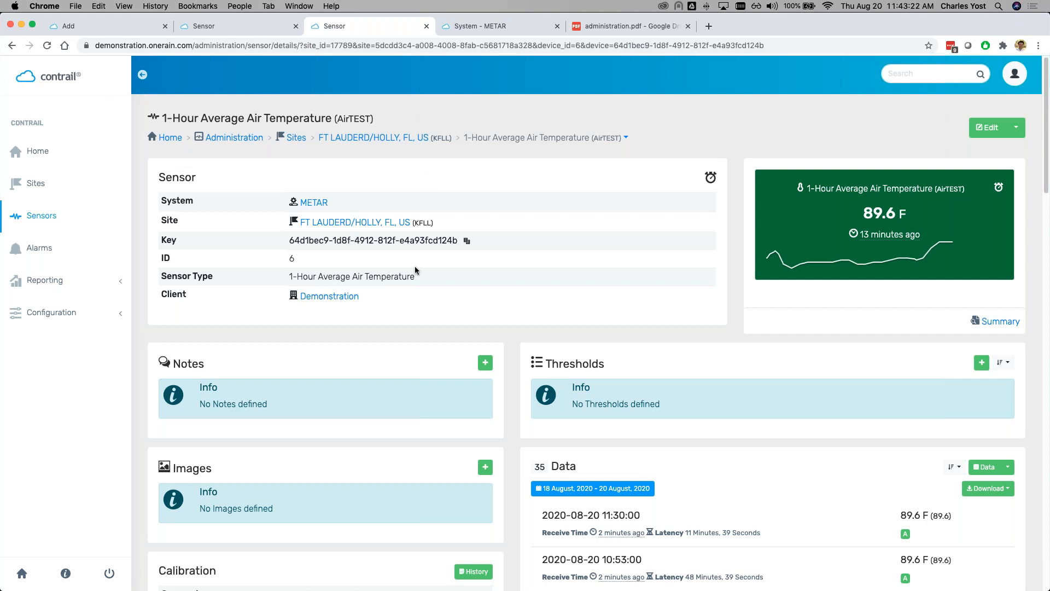
scroll(619, 332, down, 2)
scroll(613, 316, up, 2)
Step: Examine the start time setting in the Air Temperature sensor's revalidation form and return to the sensor without saving
click(360, 136)
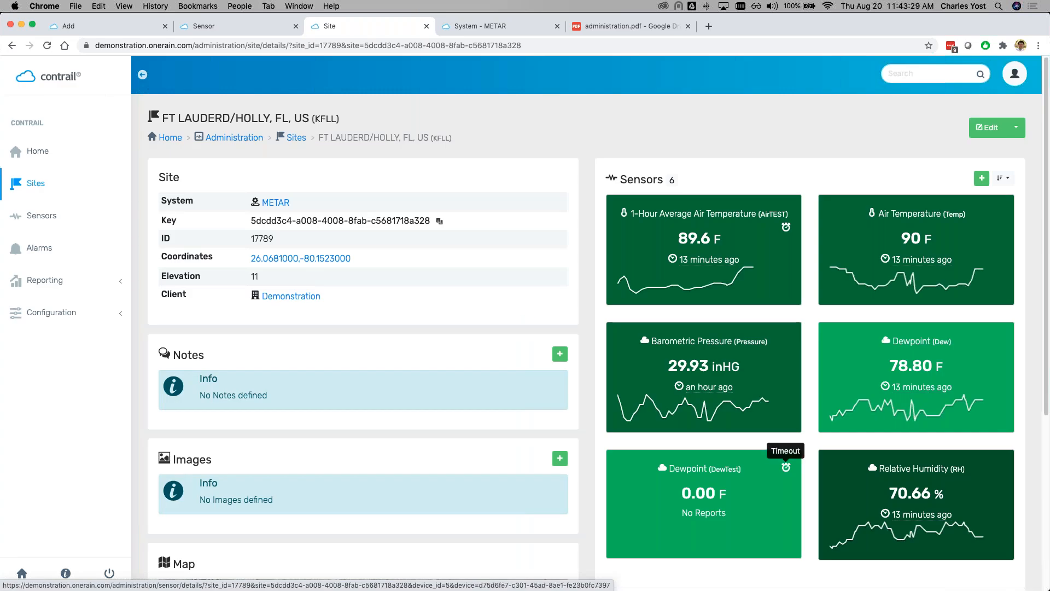
click(917, 221)
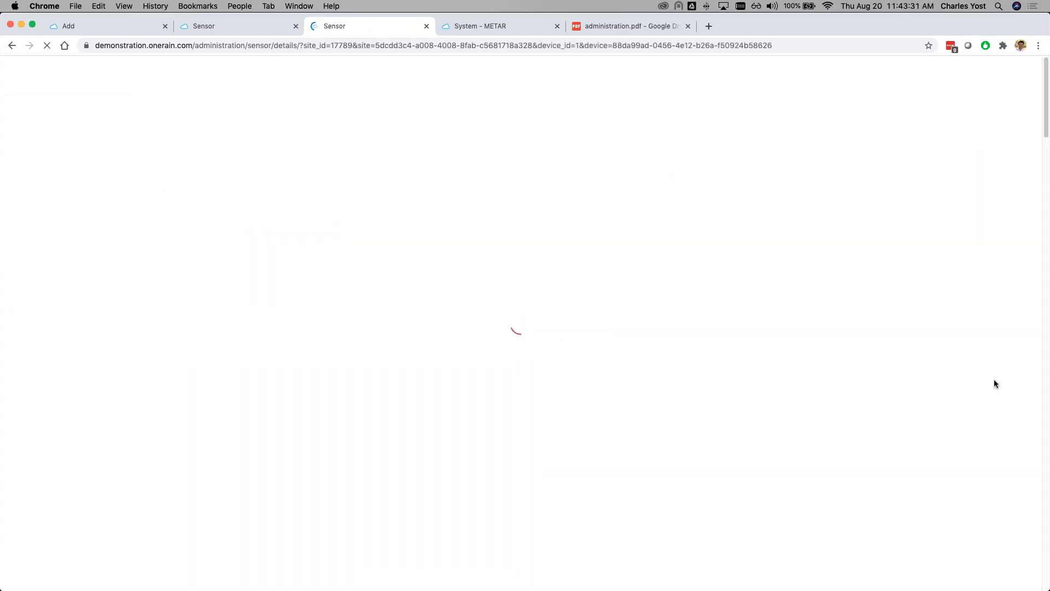
scroll(993, 379, down, 3)
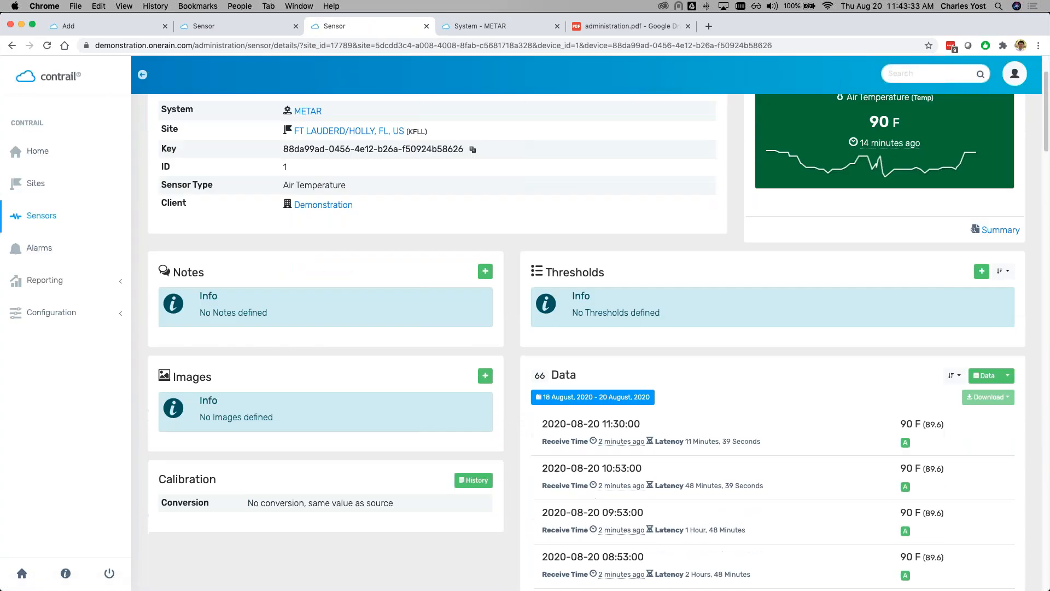
click(1007, 376)
click(952, 439)
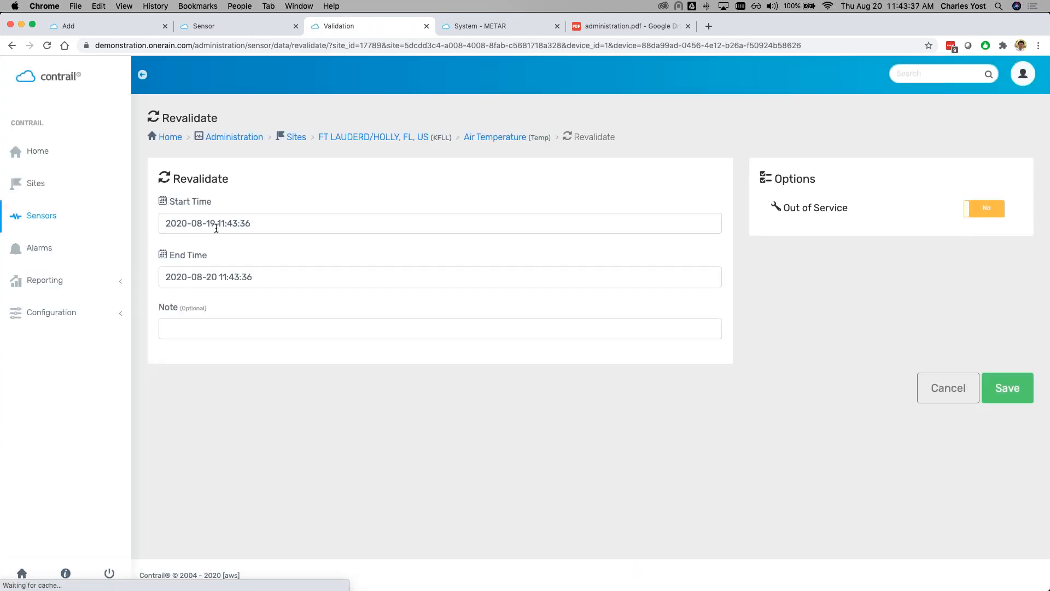
click(213, 223)
click(239, 192)
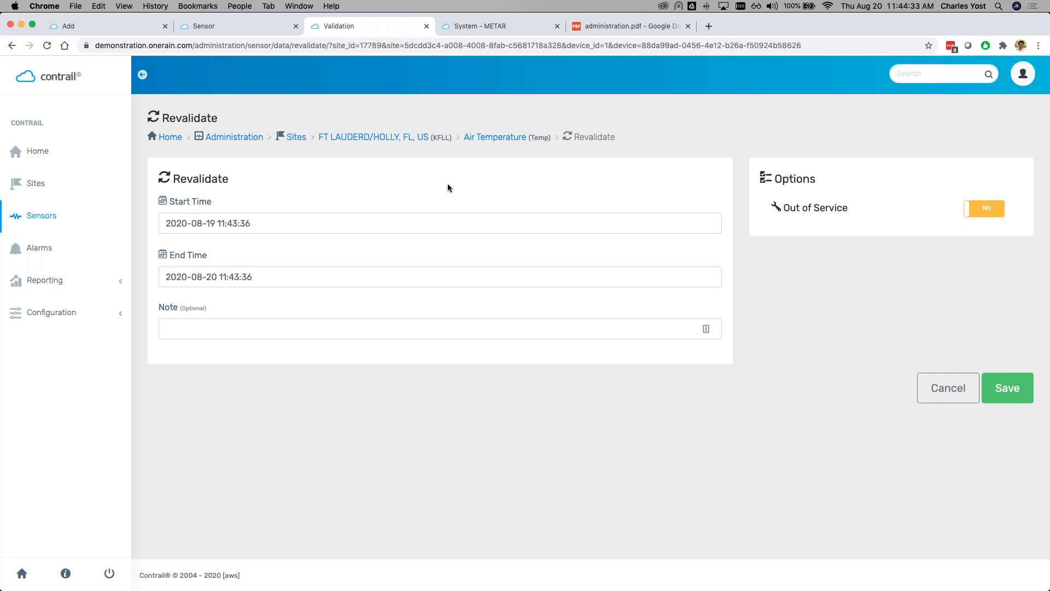
click(494, 141)
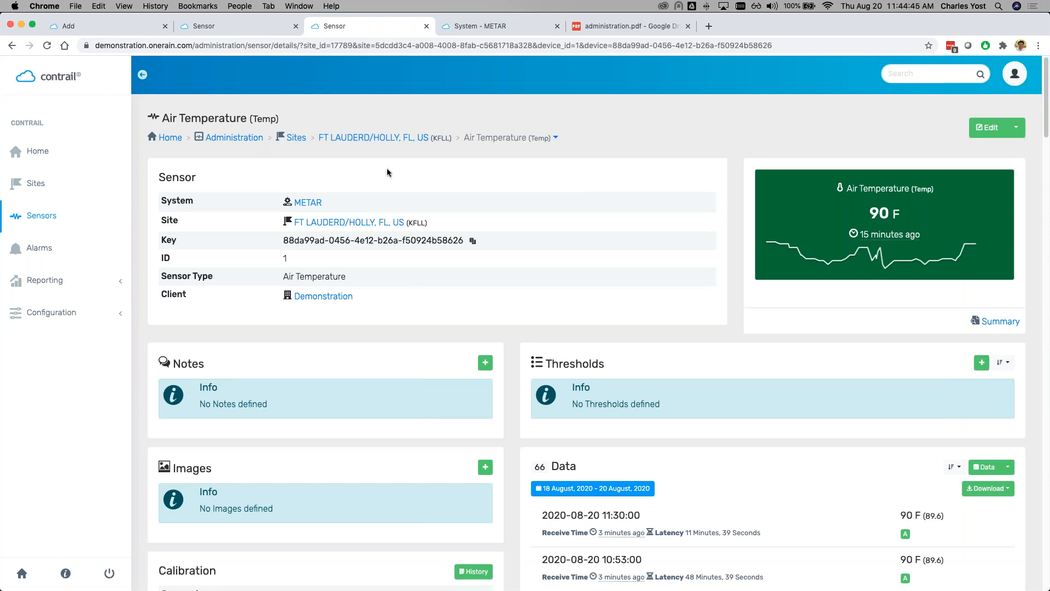
Step: Examine the Air Temperature sensor's type, calibration and list of recent data readings
drag(282, 276, 333, 277)
click(406, 268)
scroll(407, 272, down, 2)
scroll(408, 273, down, 3)
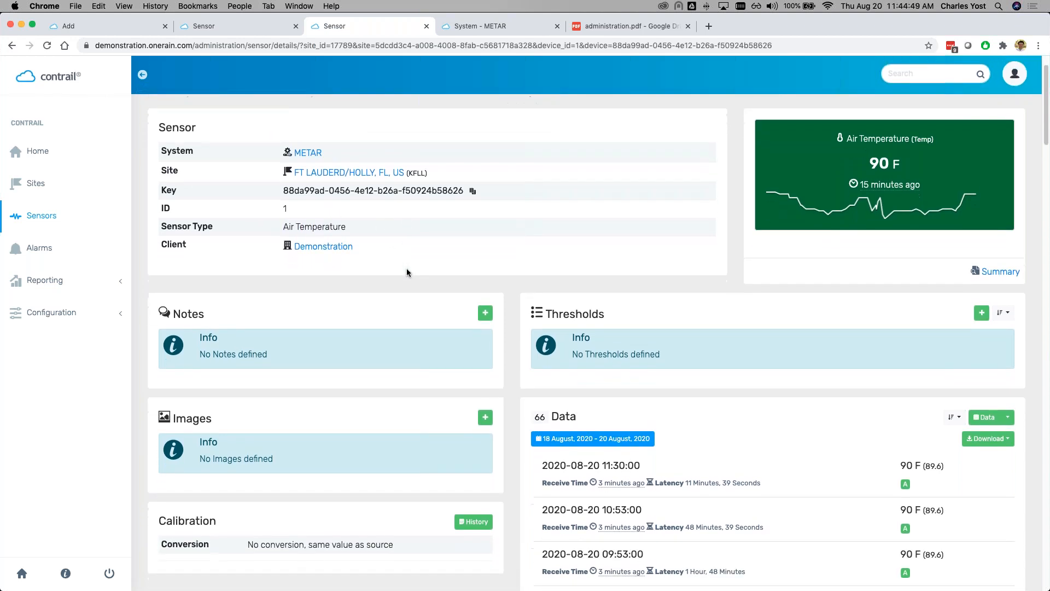
scroll(413, 295, down, 1)
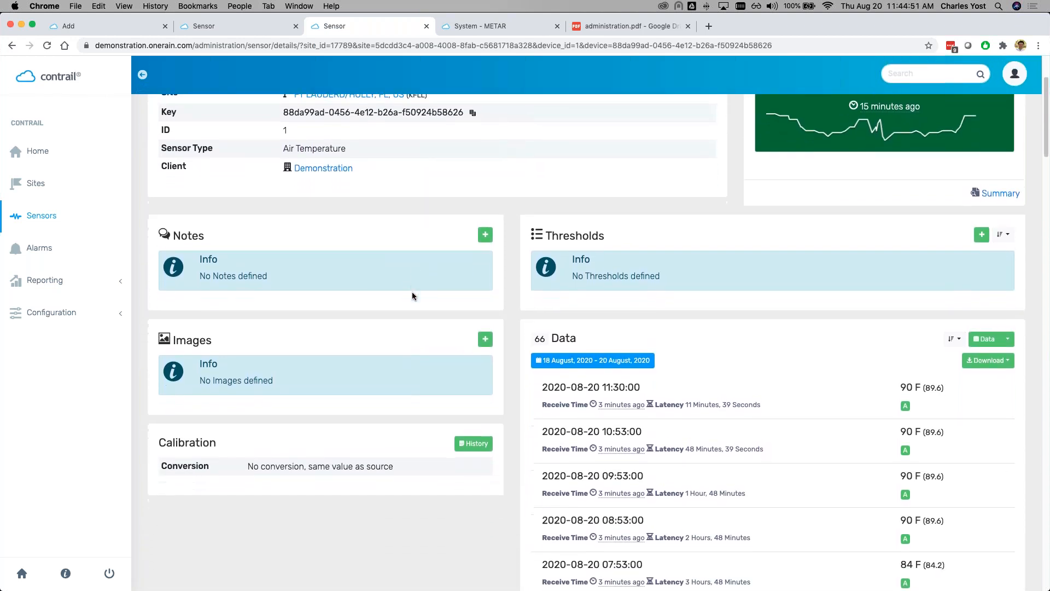
scroll(411, 296, down, 2)
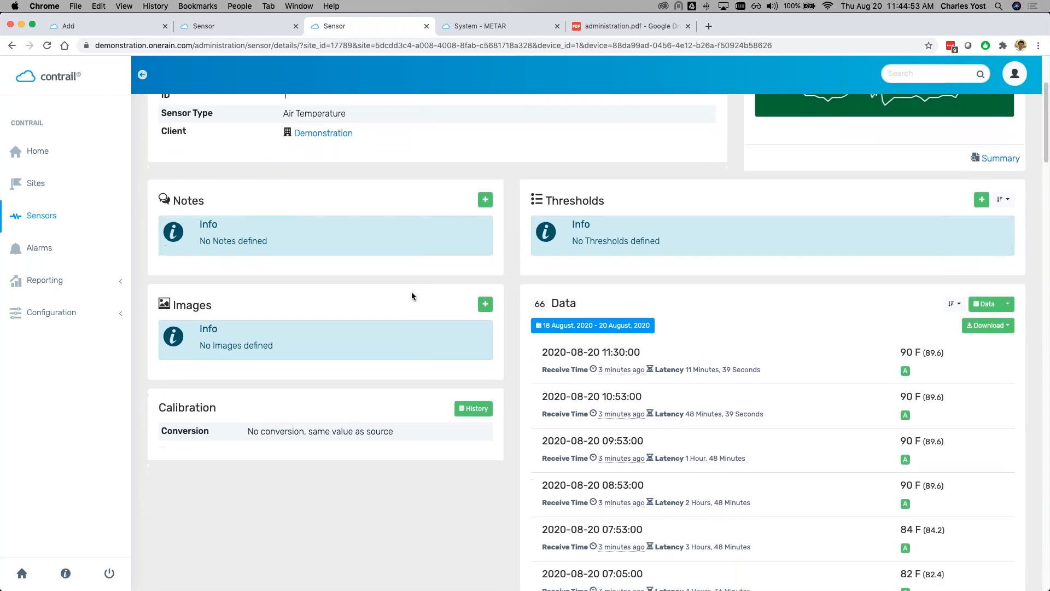
scroll(411, 296, down, 1)
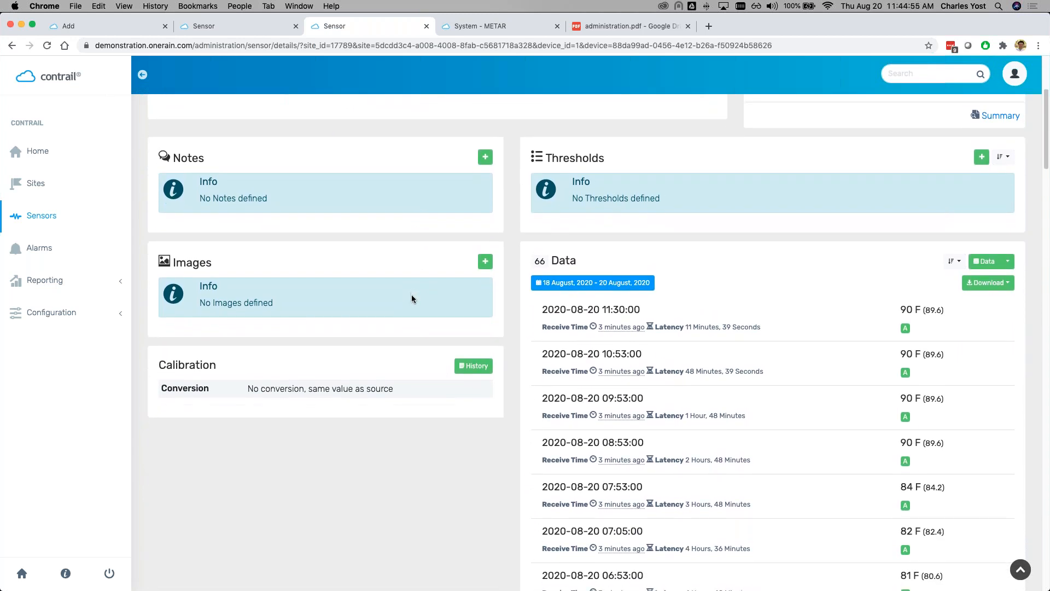
scroll(517, 405, down, 1)
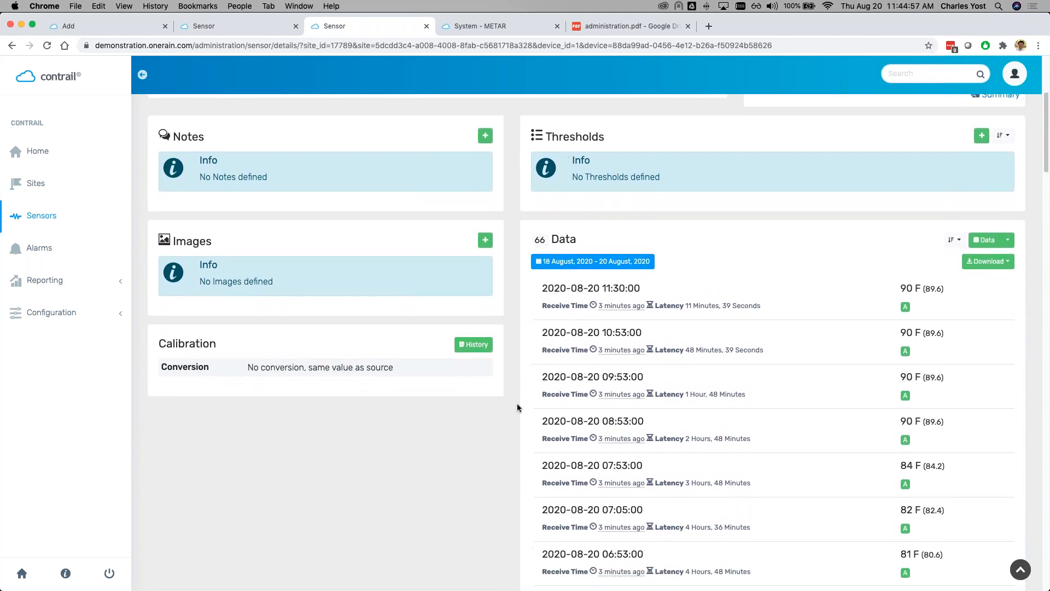
scroll(517, 407, down, 3)
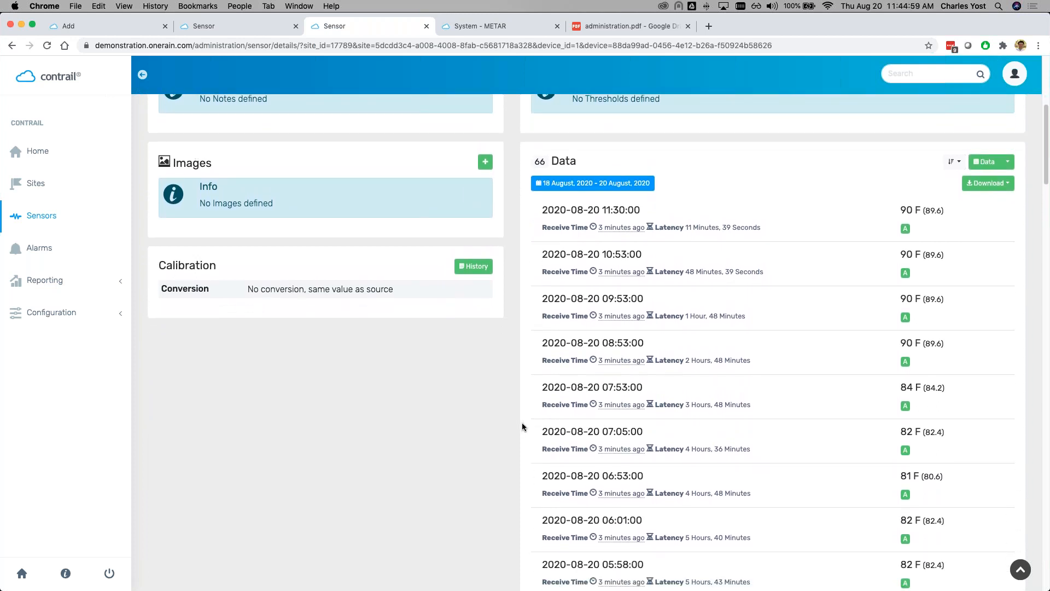
scroll(521, 422, down, 2)
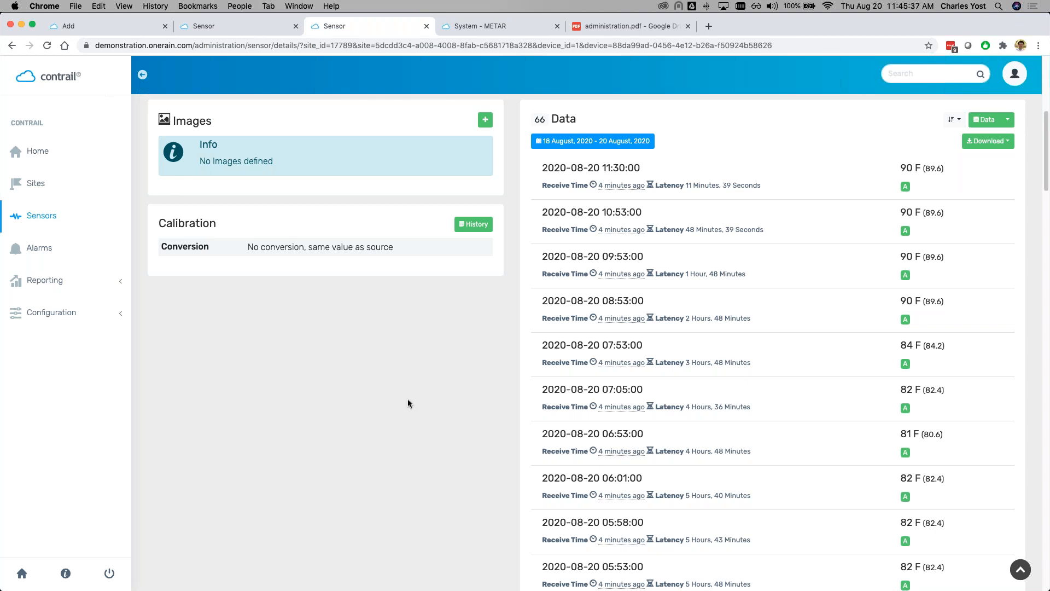
scroll(407, 402, up, 7)
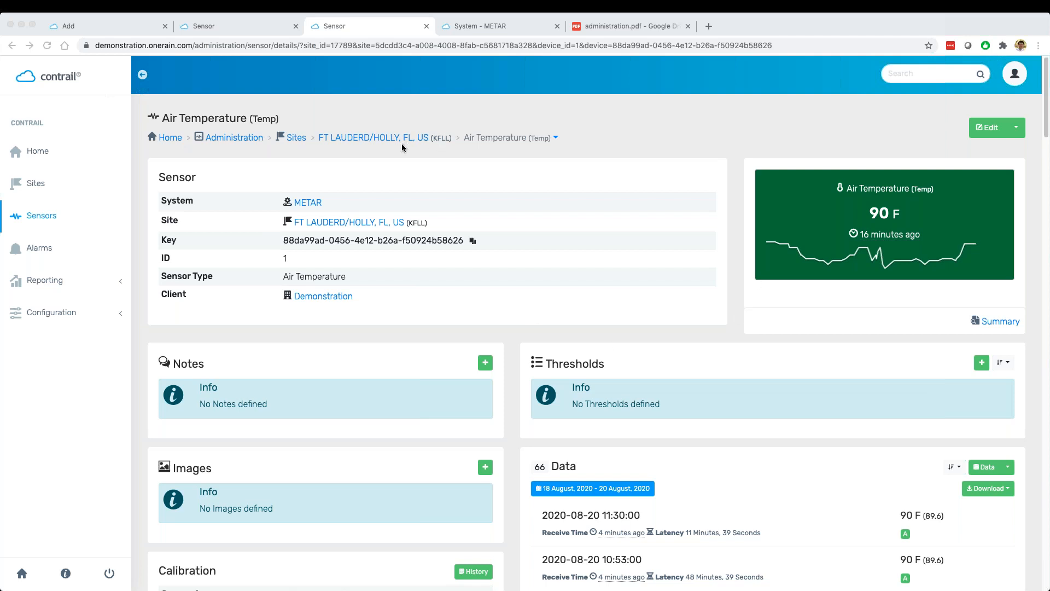
Step: Start a new METAR sensor type from the Air Temperature (C) (435) template and name it 6-Hour TS Air Temperature (C)
click(312, 204)
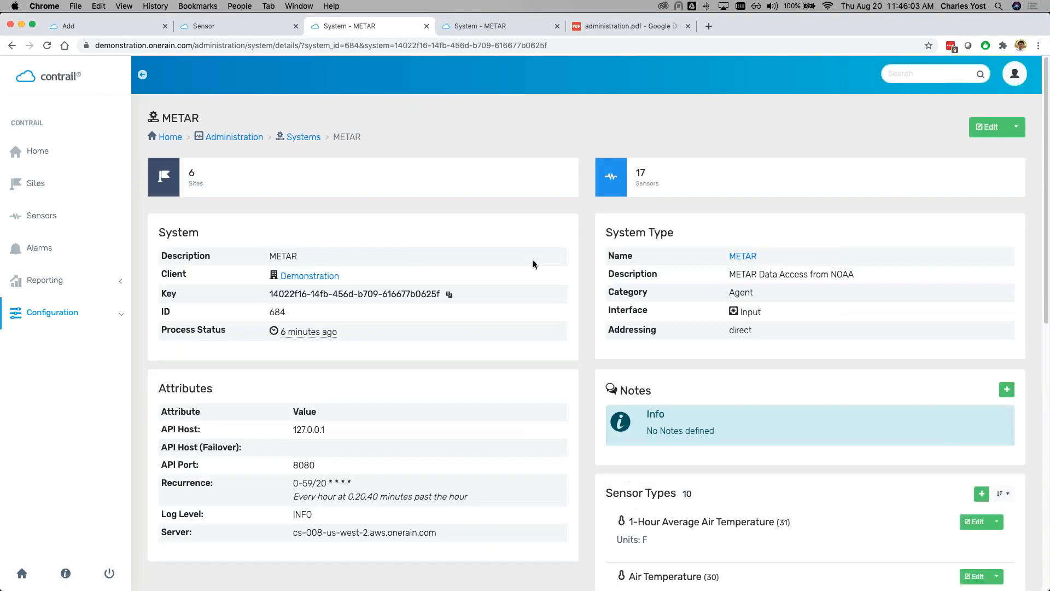
scroll(533, 260, down, 5)
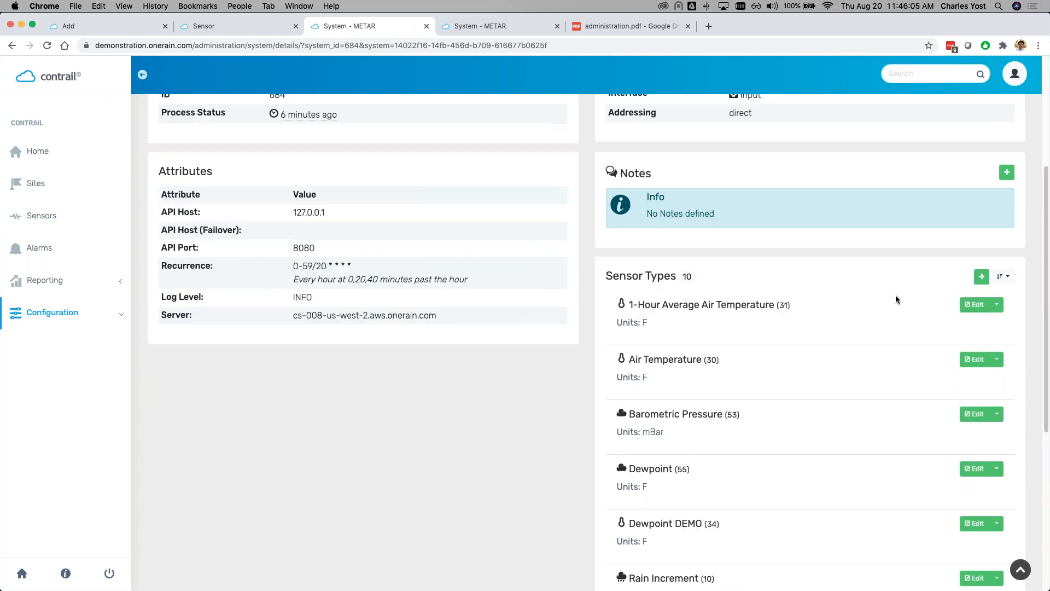
click(985, 283)
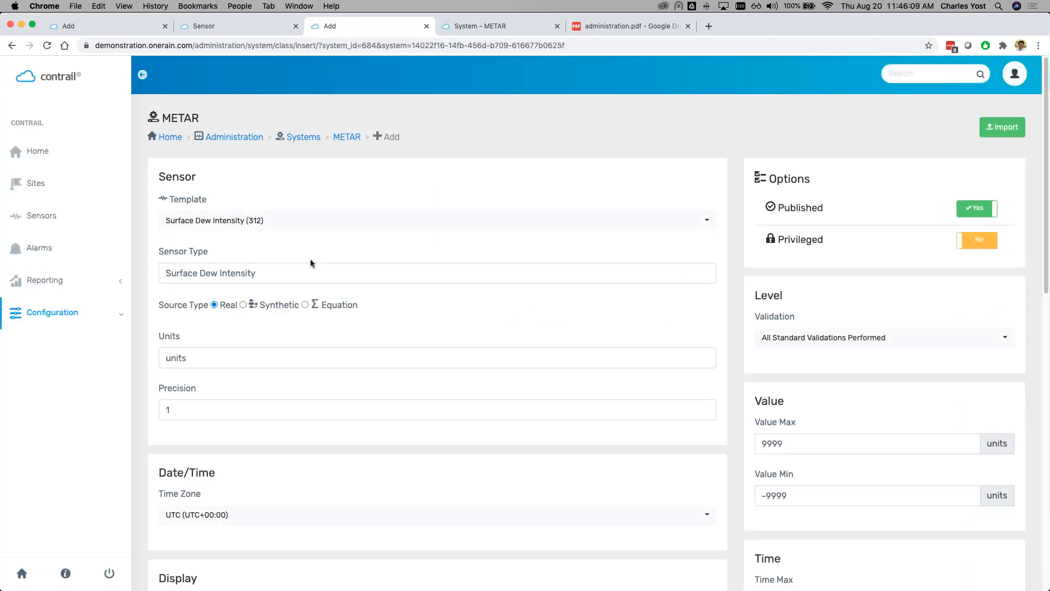
click(196, 221)
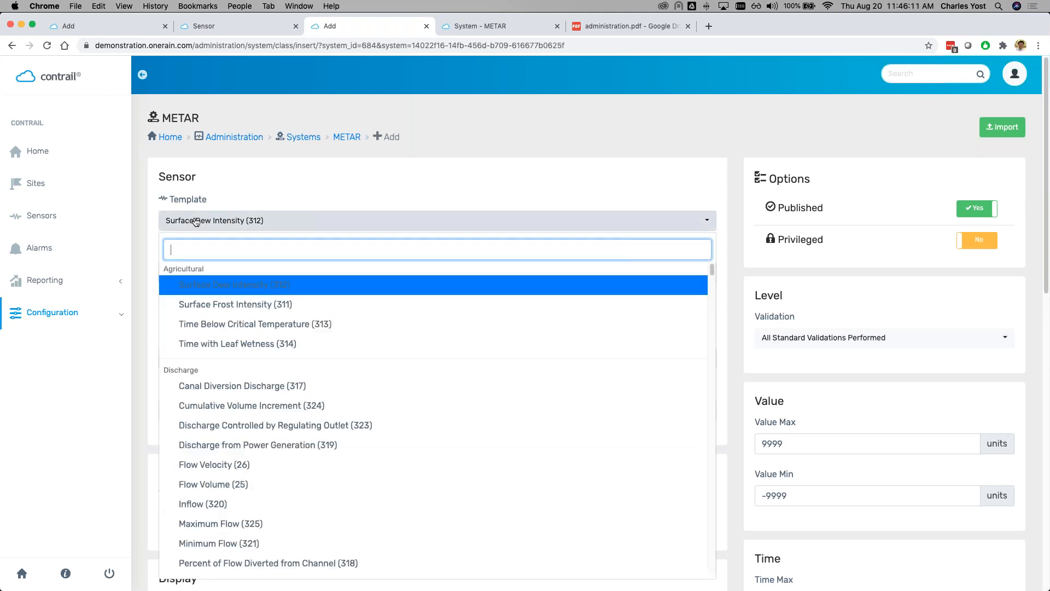
text(temper)
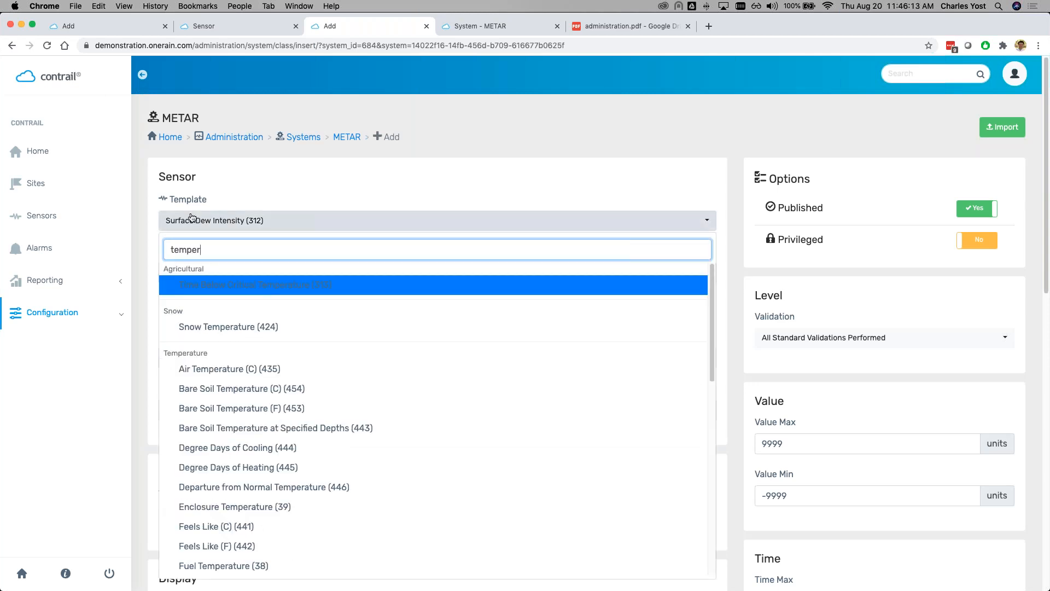
click(196, 369)
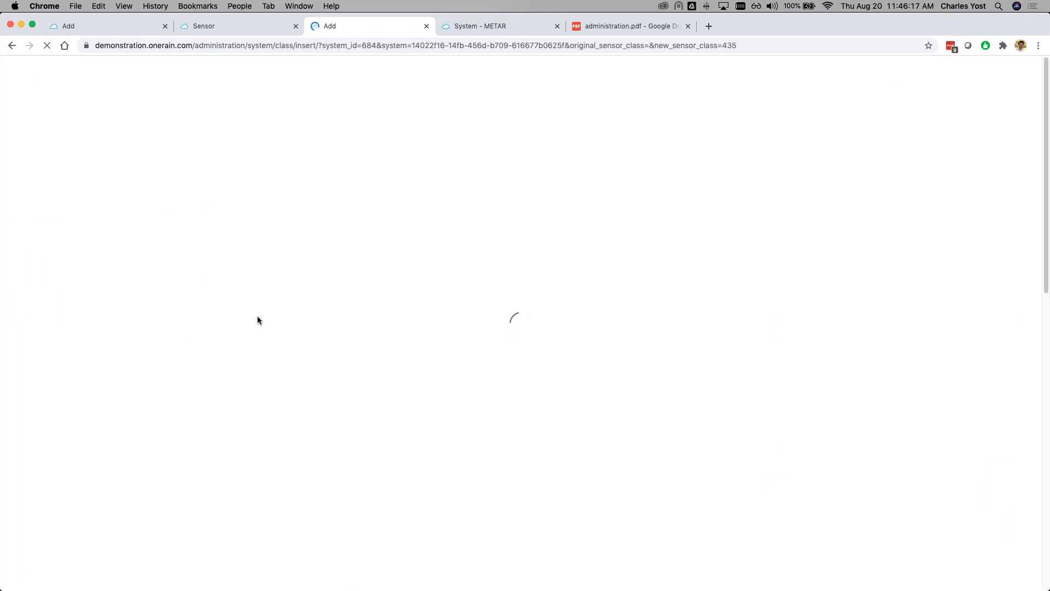
click(170, 274)
text(6-Hour TS Air Temperature (C)
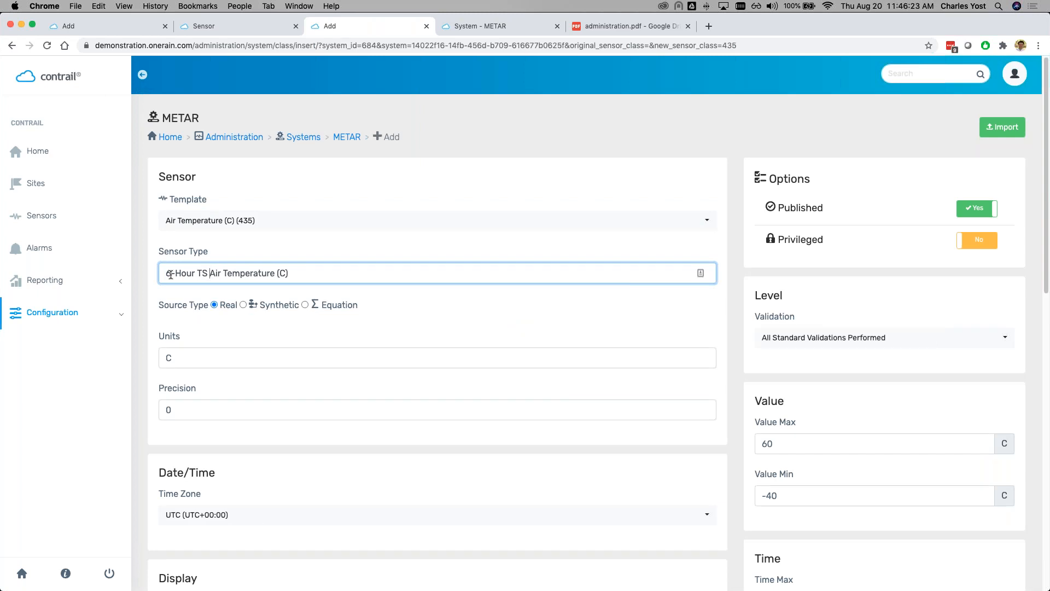
Step: Shorten the new sensor type's name to 6-Hour TS Air Temperature, make its source type Equation and set its units to F
key(BackSpace)
key(BackSpace)
key(BackSpace)
click(304, 305)
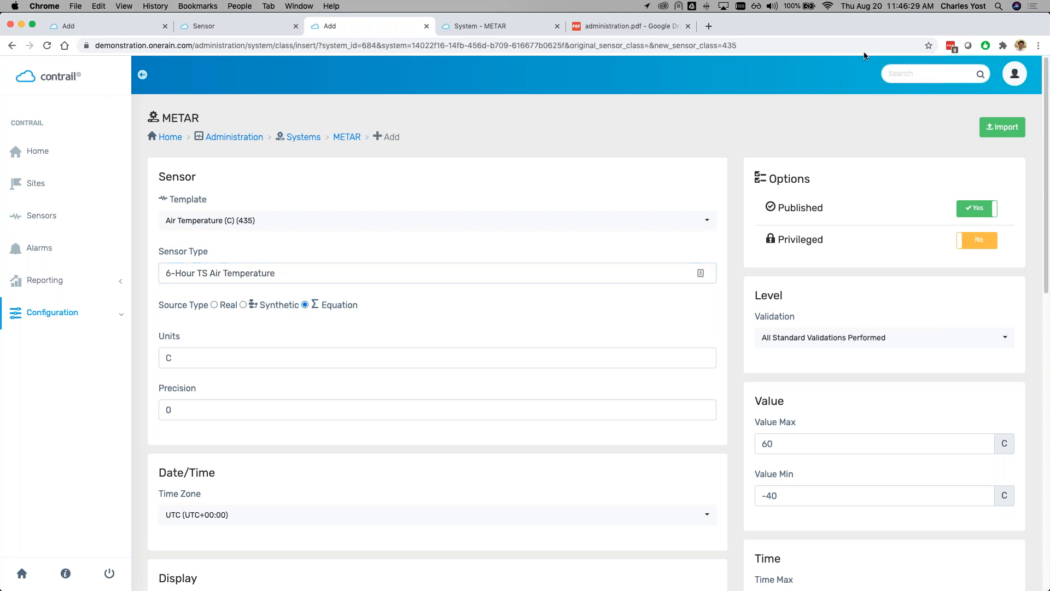
double_click(179, 359)
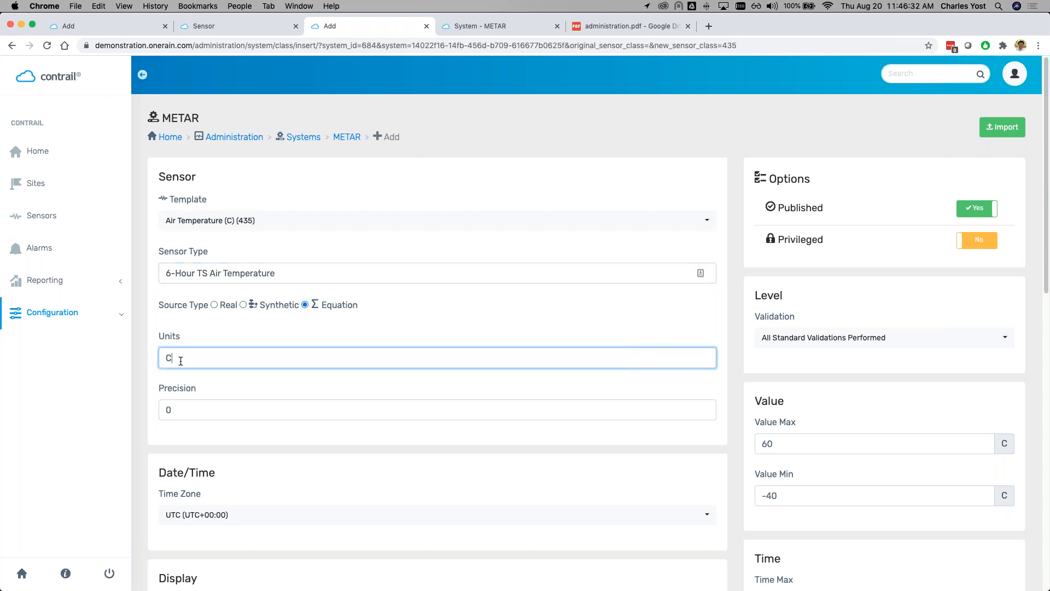
text(F)
click(239, 335)
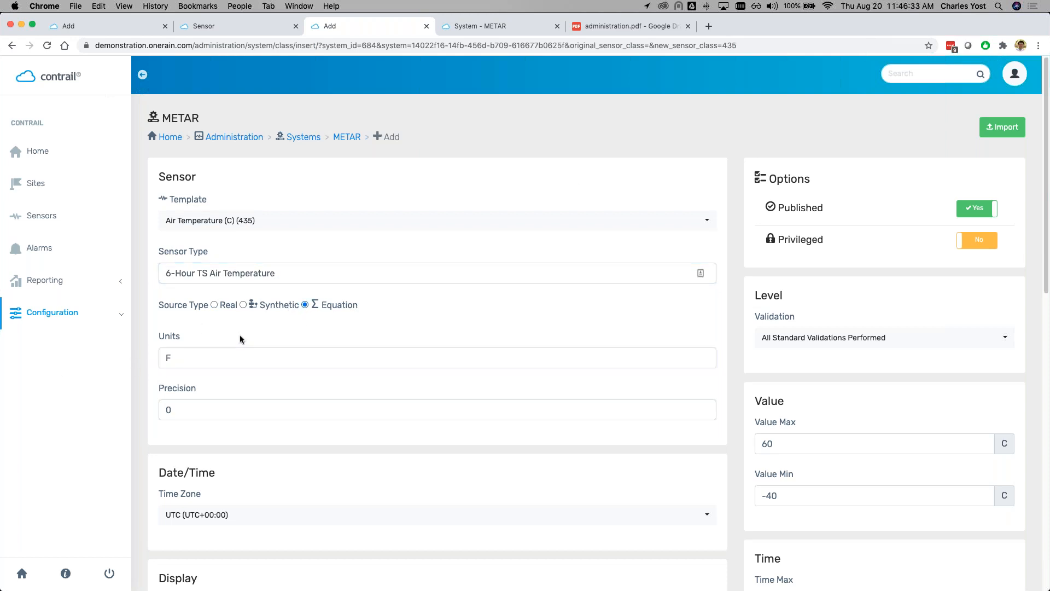
Step: Set the sensor type's calibration conversion to time_series : Time Series Sensor and save the new type
scroll(241, 338, down, 1)
scroll(243, 340, down, 10)
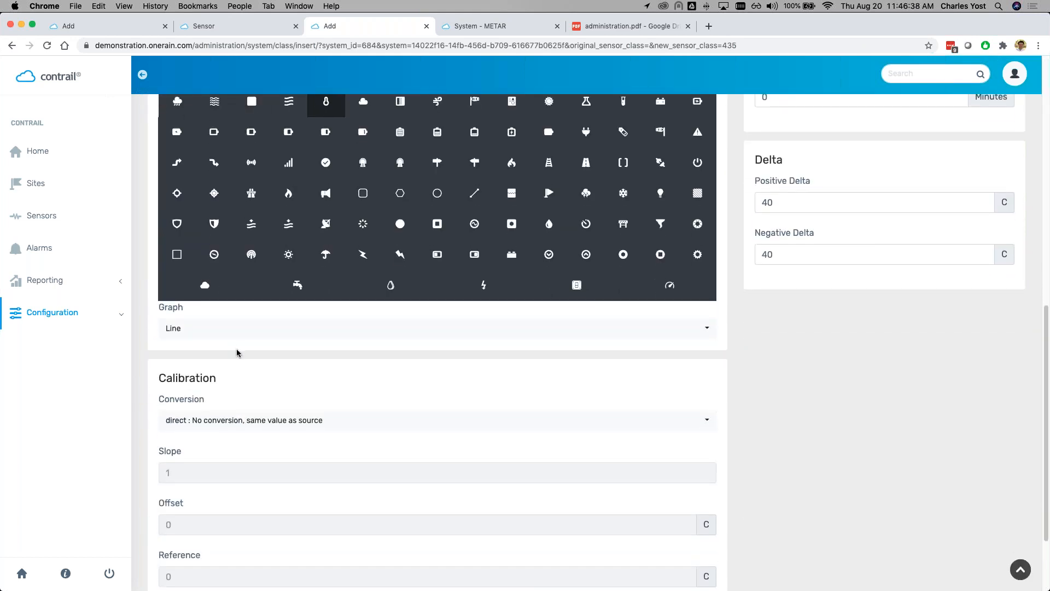
scroll(237, 356, down, 1)
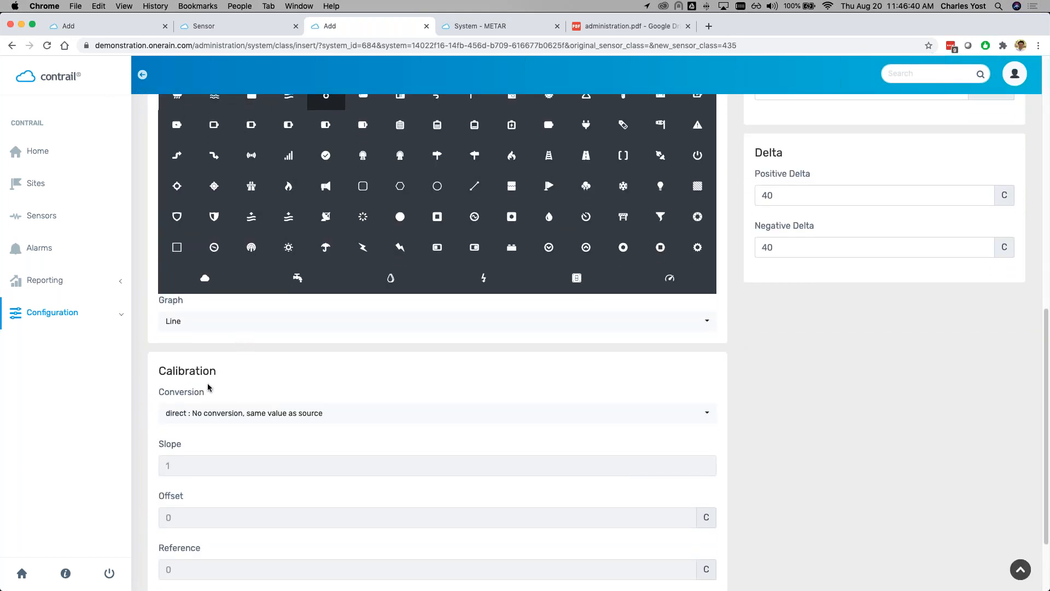
click(204, 421)
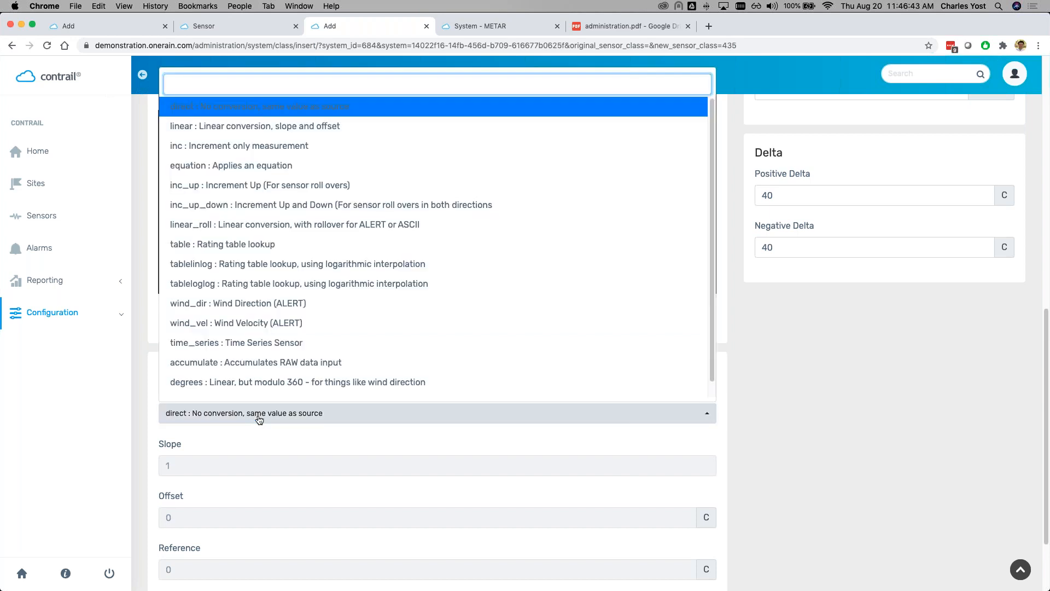
scroll(279, 344, down, 1)
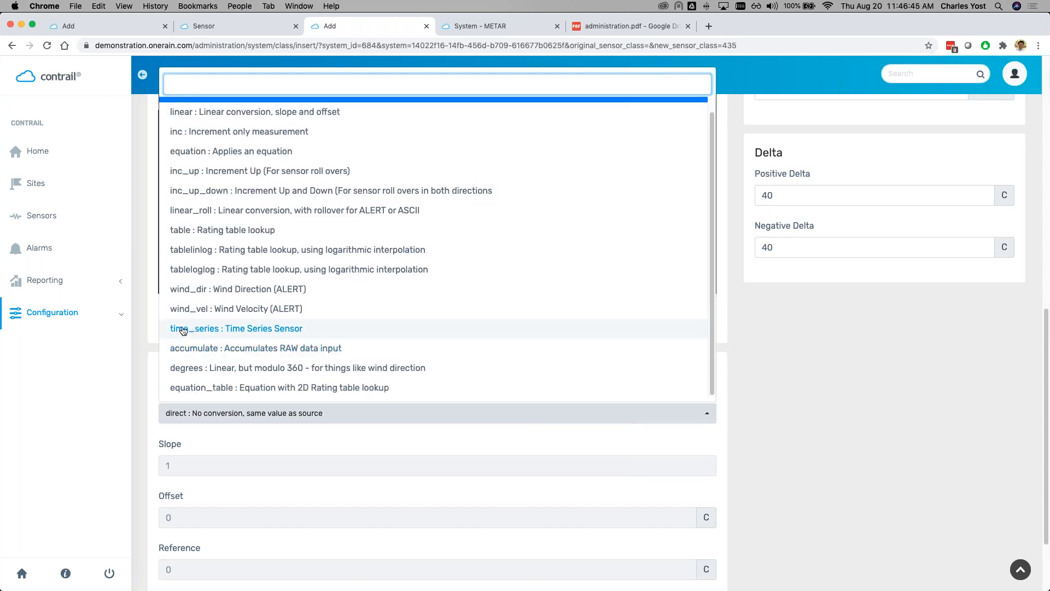
click(257, 335)
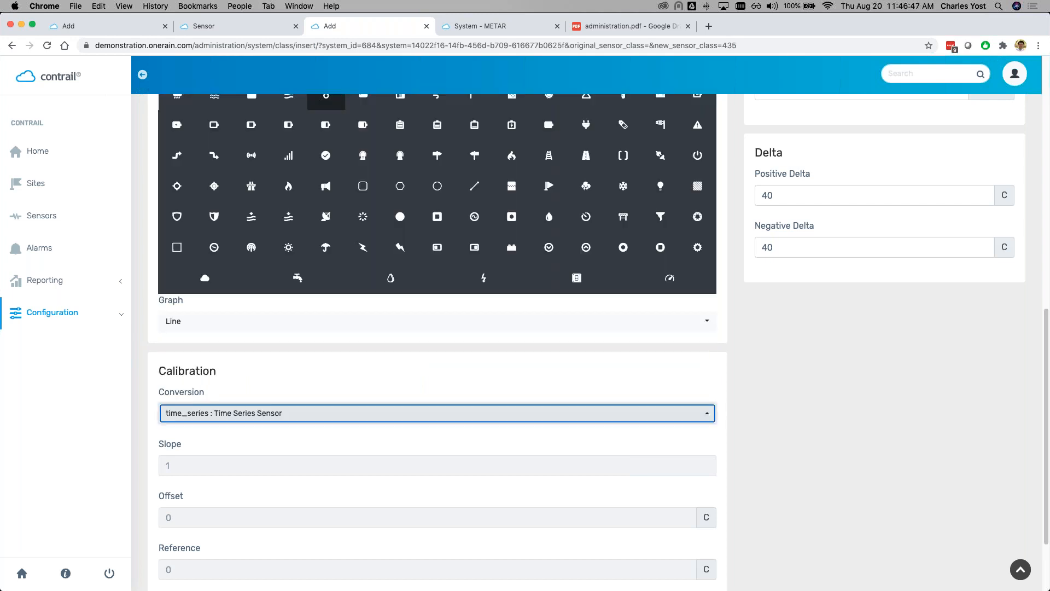
click(242, 350)
scroll(241, 355, down, 3)
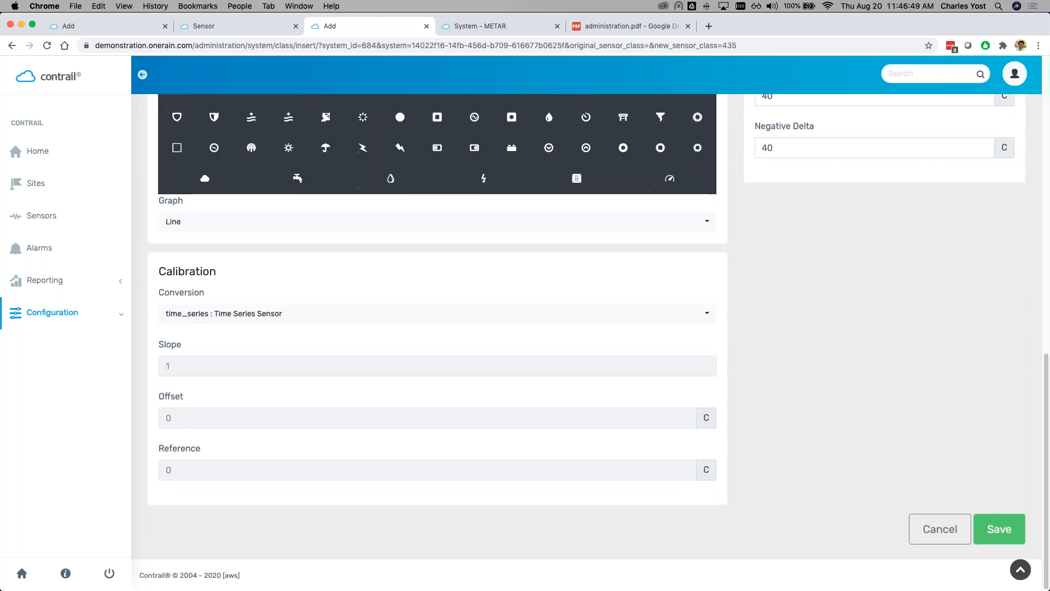
click(1006, 531)
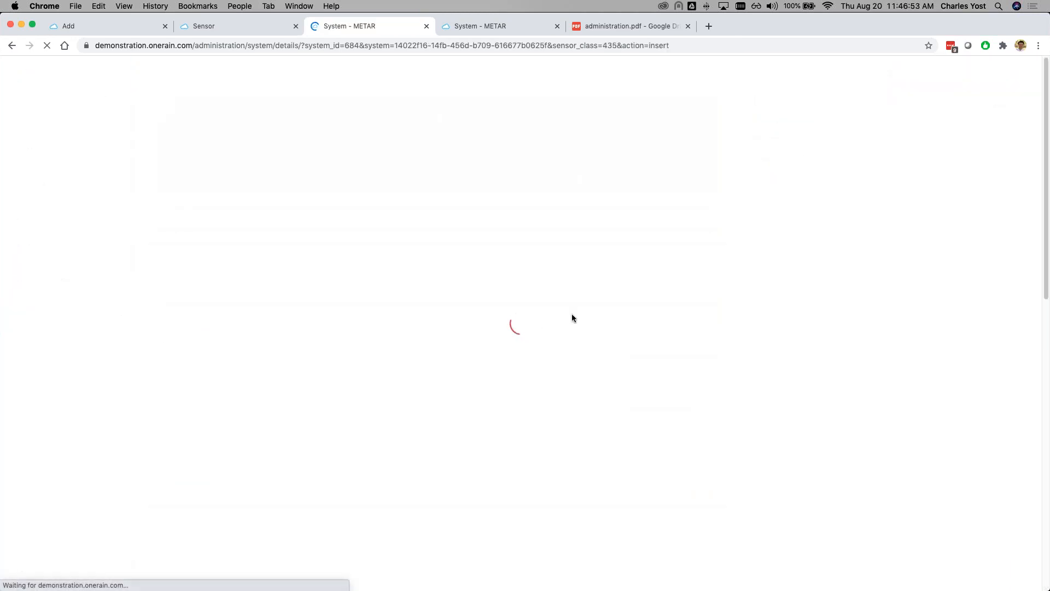
Step: Confirm Time Series Interval, Interval Mode and Offset as the settings of the 6-Hour TS Air Temperature sensor type
scroll(554, 308, down, 1)
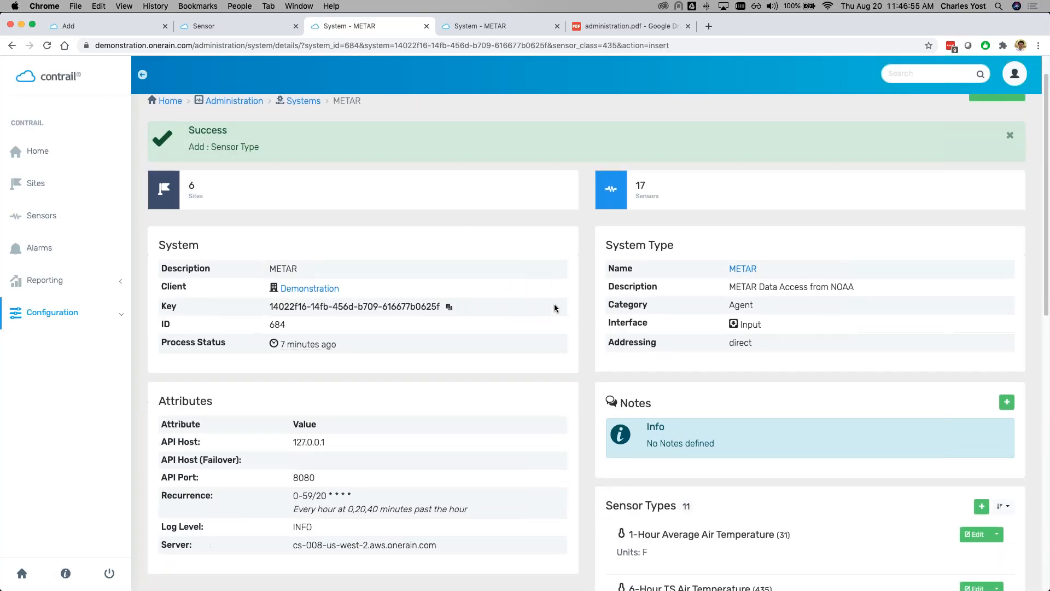
scroll(554, 308, down, 4)
drag(631, 442, 752, 441)
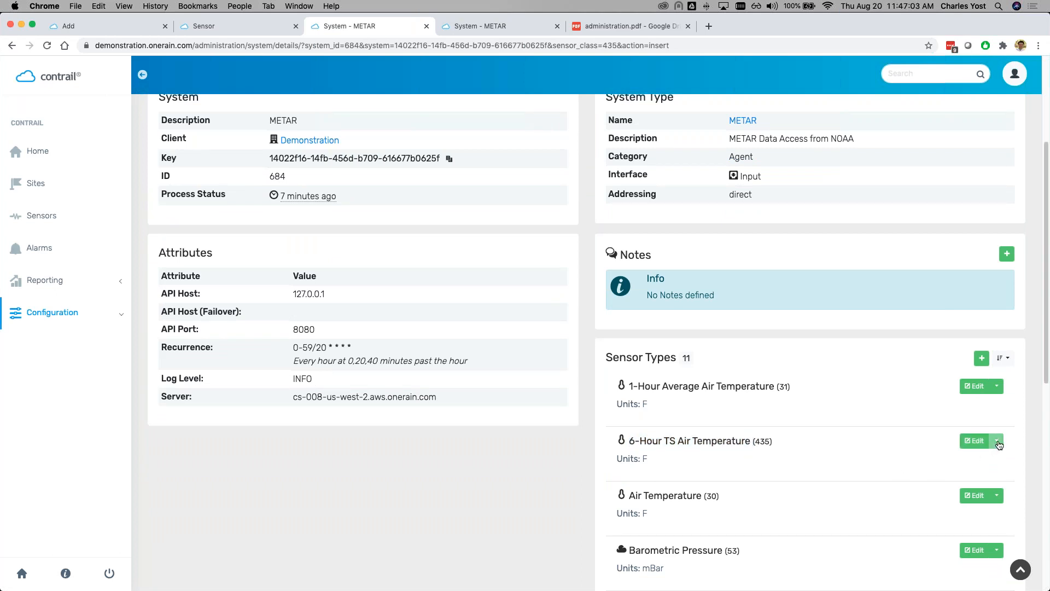
click(997, 442)
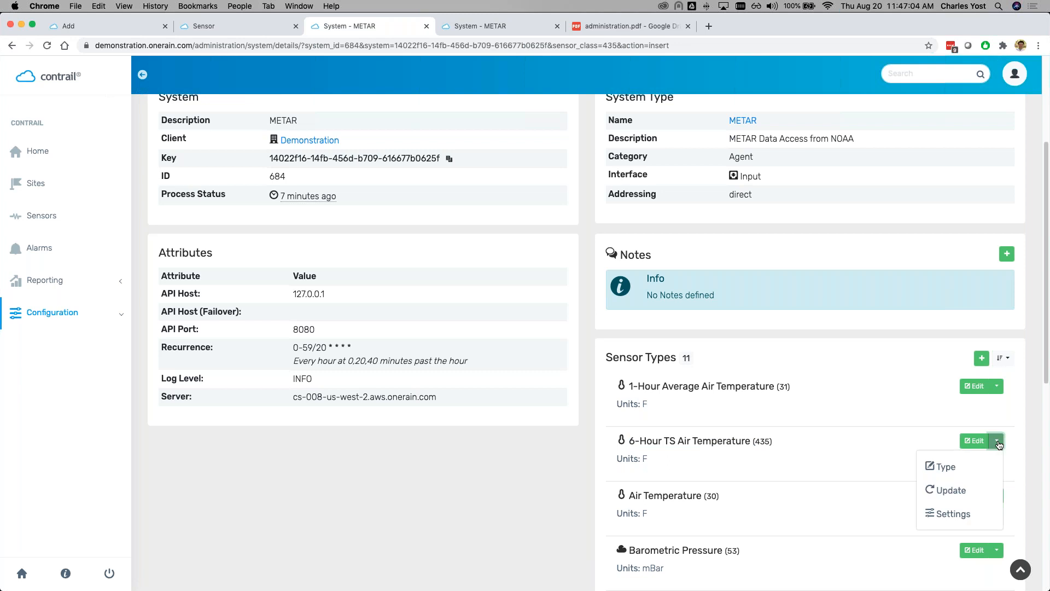
click(957, 514)
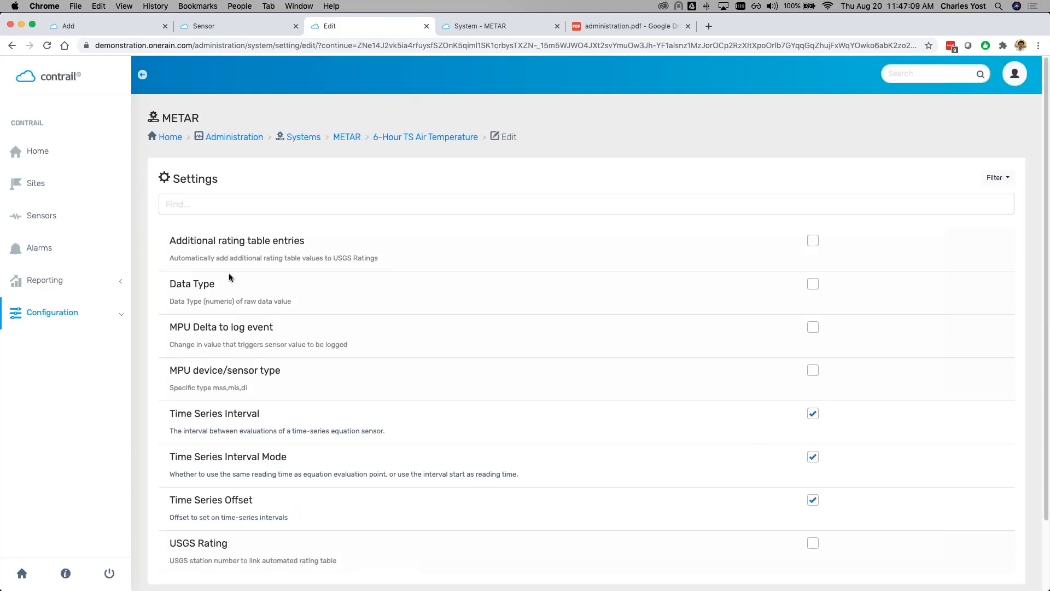
scroll(225, 274, down, 2)
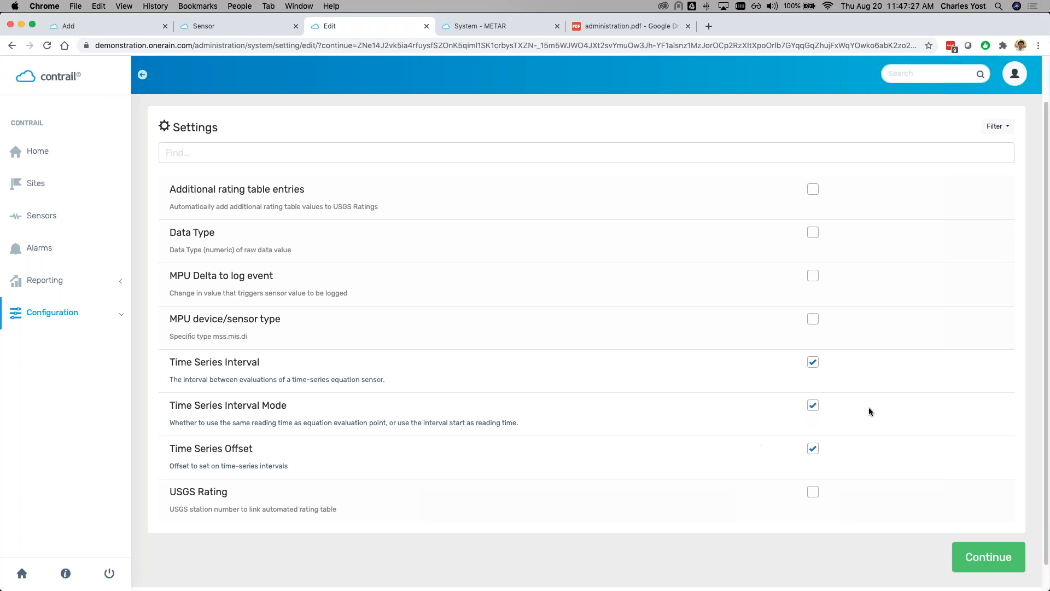
click(973, 566)
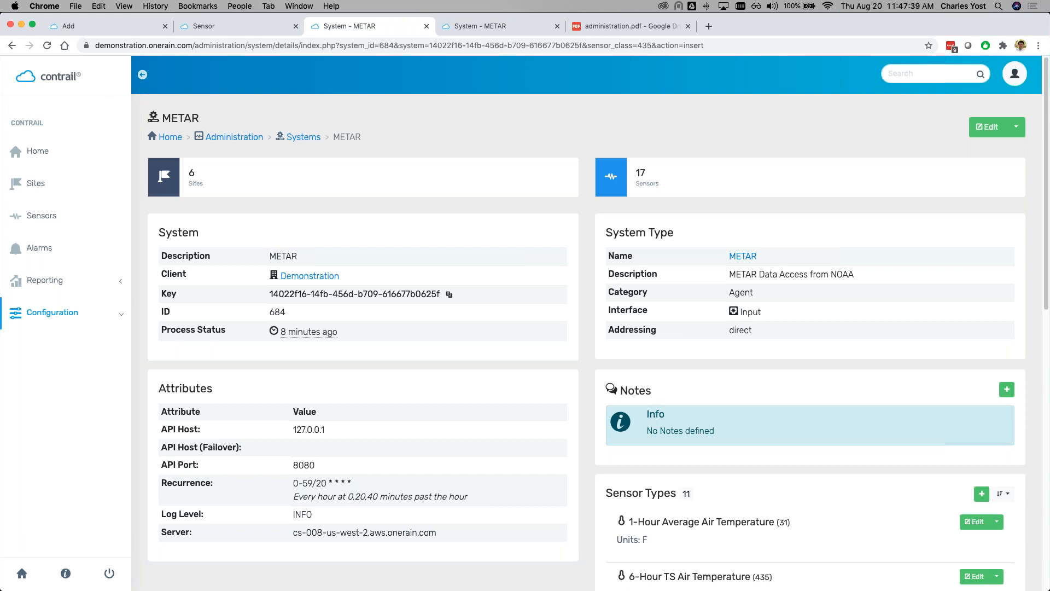
Step: Start a new 6-Hour TS Air Temperature sensor at the METAR site FT LAUDERD/HOLLY, FL, US (KFLL)
scroll(594, 387, down, 1)
scroll(595, 386, up, 1)
click(222, 170)
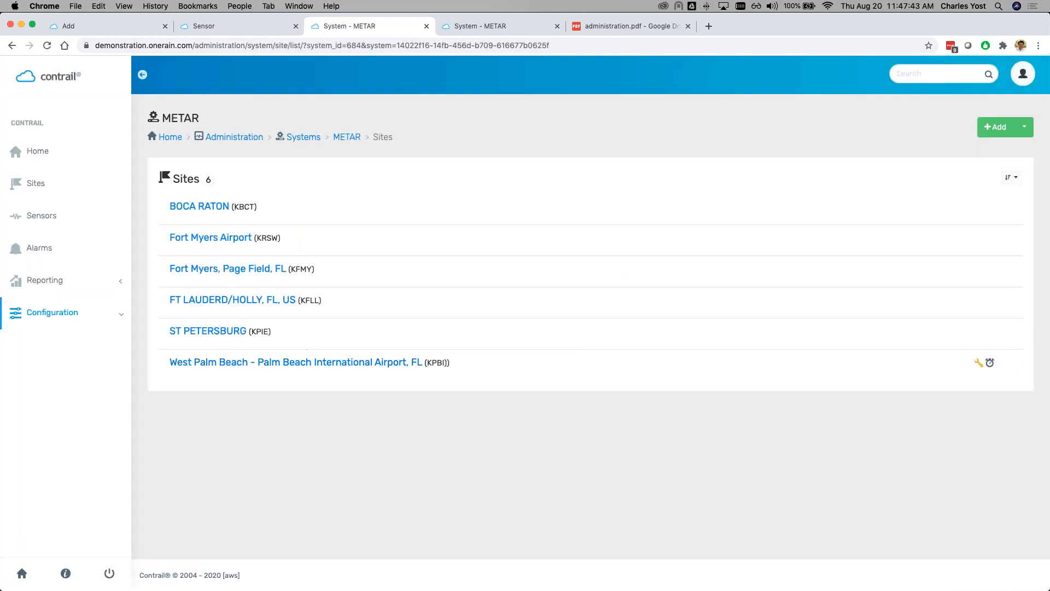
click(424, 362)
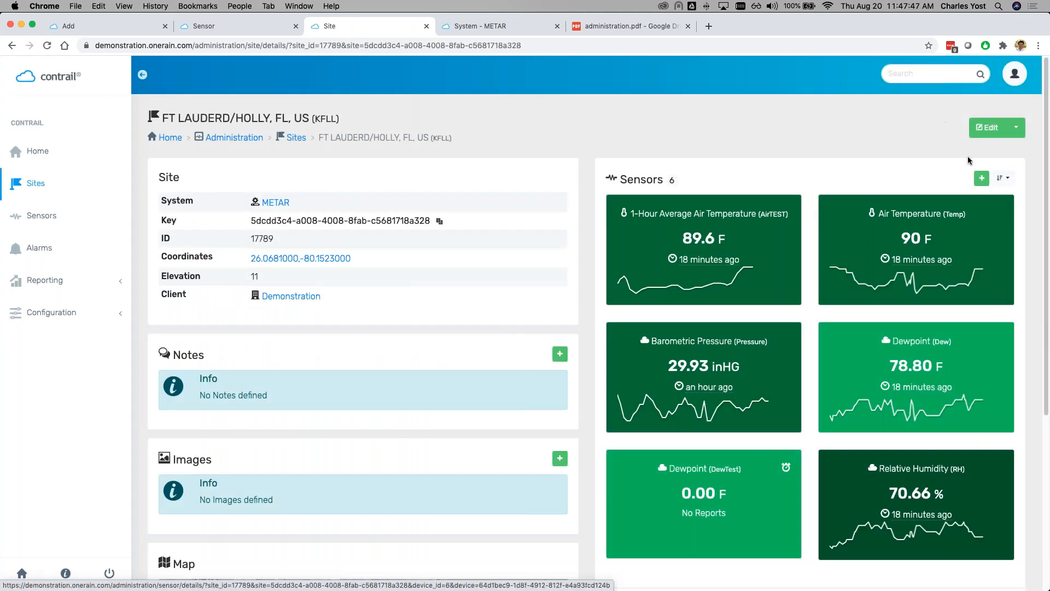
click(982, 178)
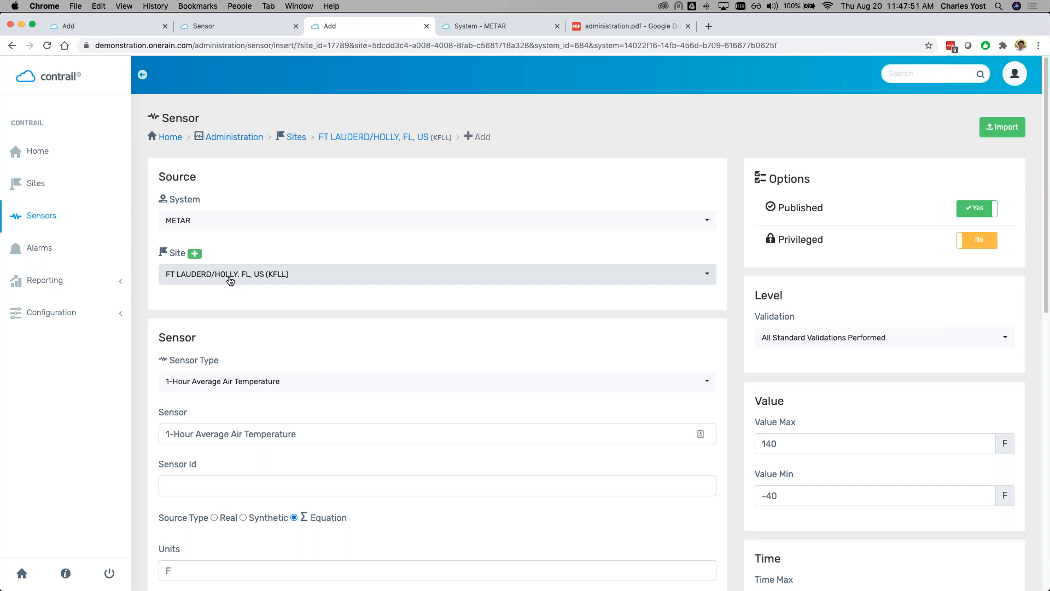
scroll(208, 328, down, 1)
click(219, 364)
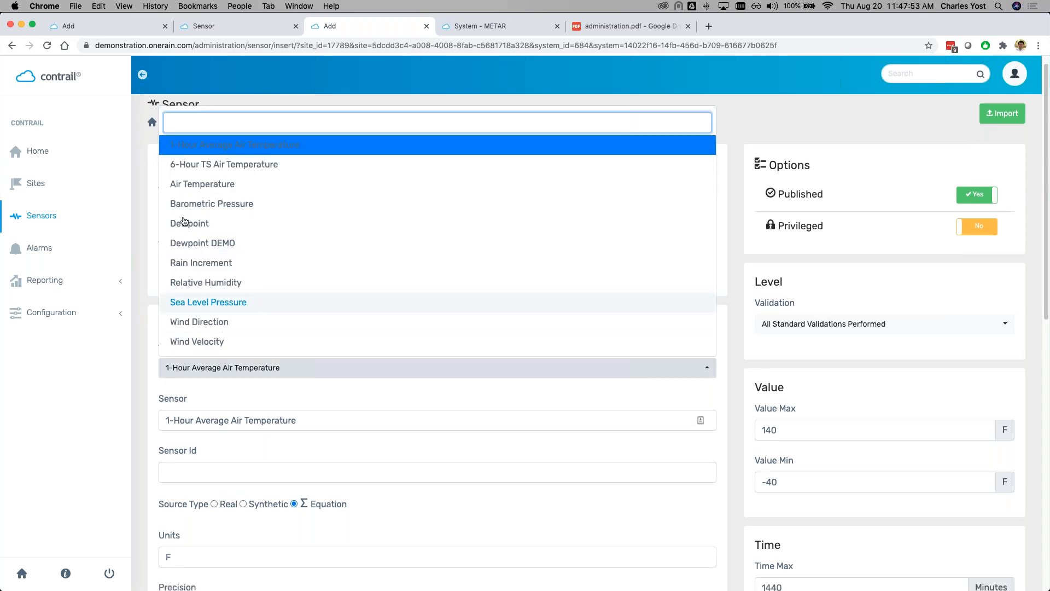
click(210, 165)
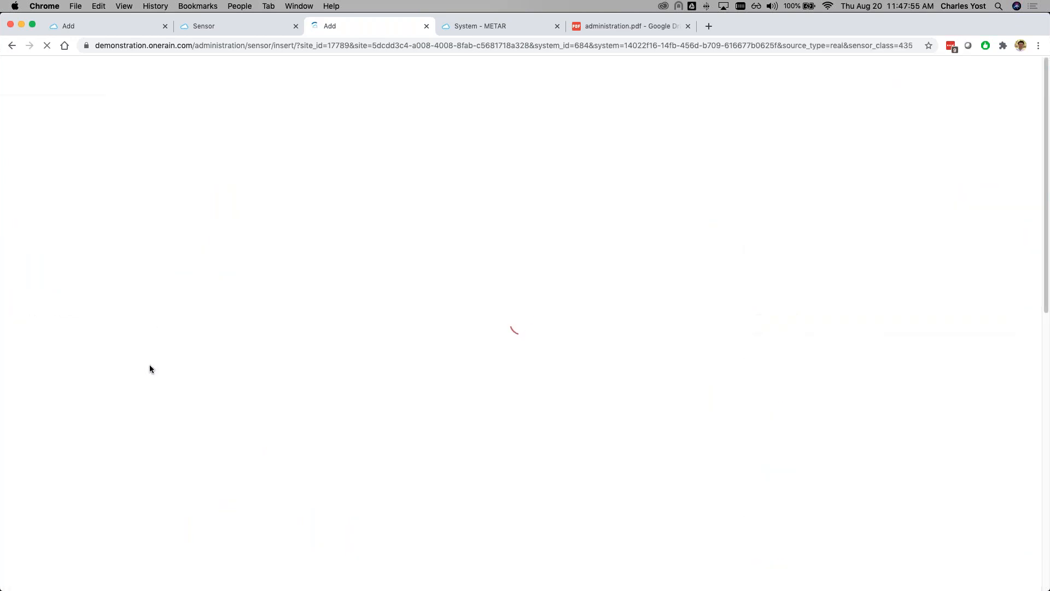
Step: Set the new sensor's ID to TEST and save it with the Equation source type and Time Series Sensor conversion
scroll(208, 453, down, 1)
click(208, 453)
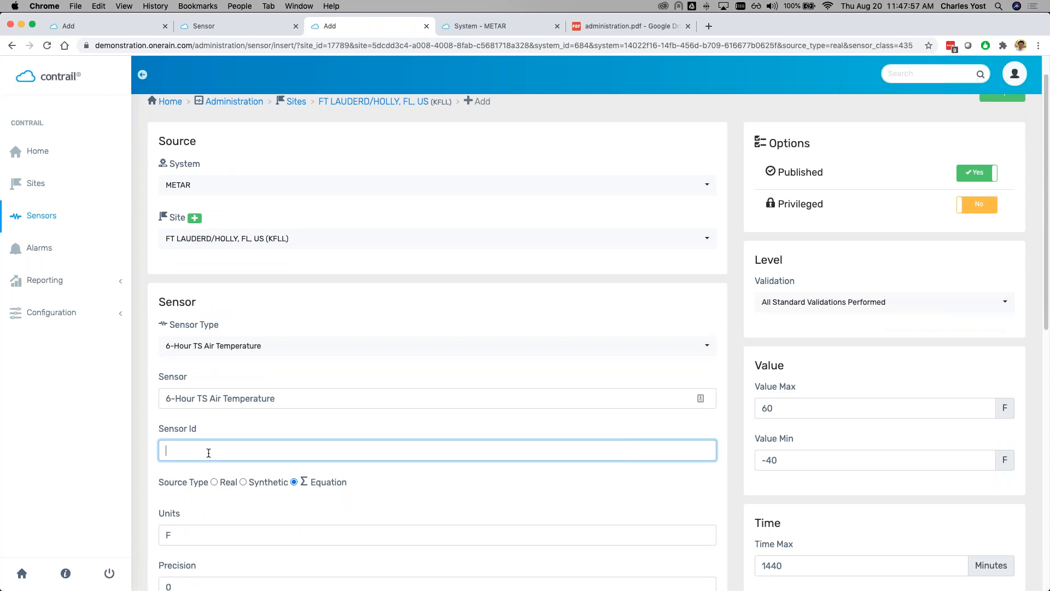
text(TEST)
scroll(373, 433, down, 2)
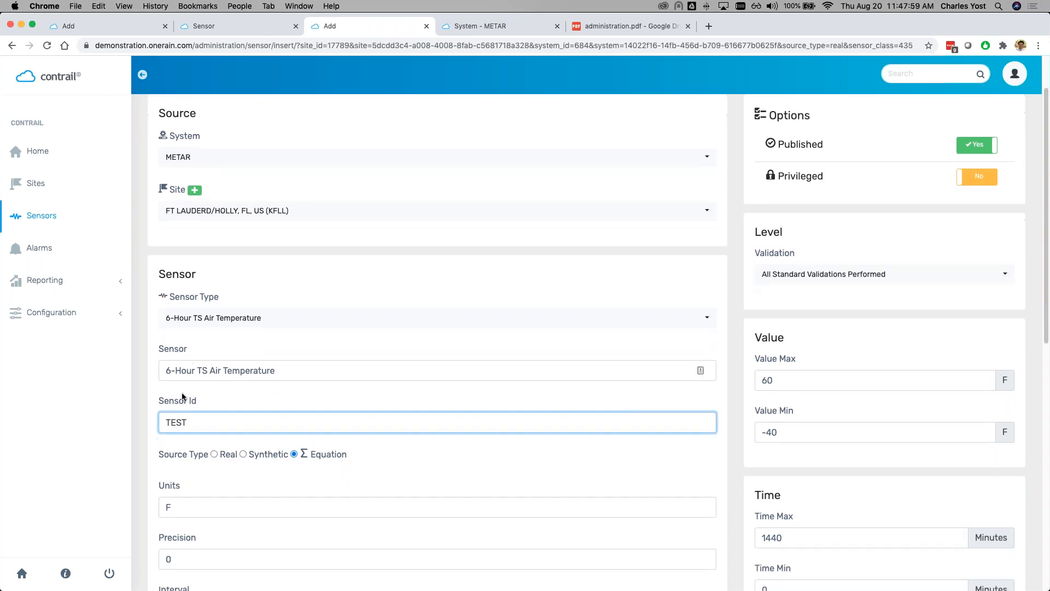
click(299, 431)
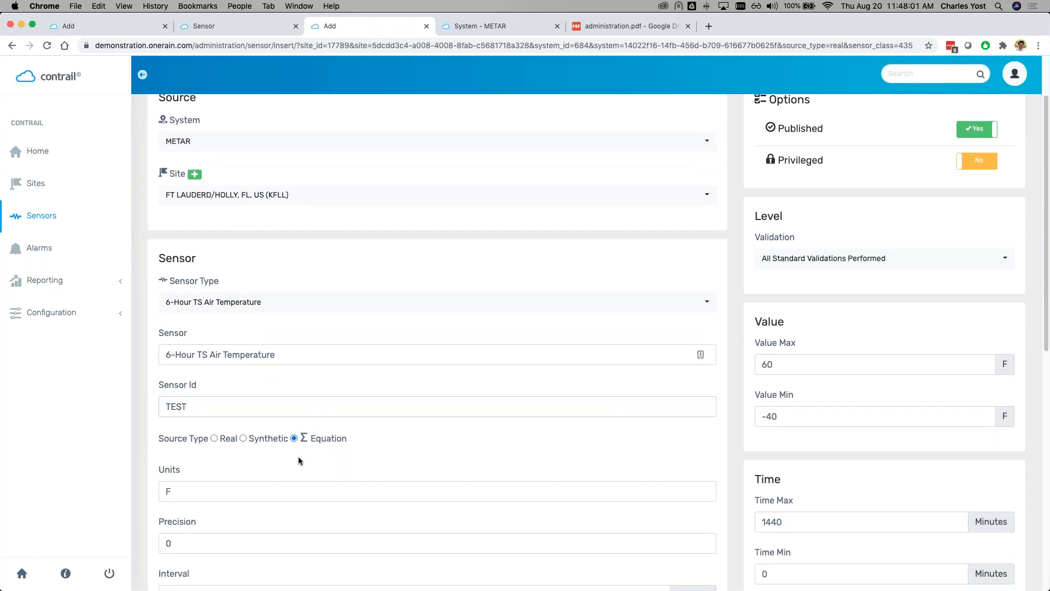
scroll(218, 422, down, 7)
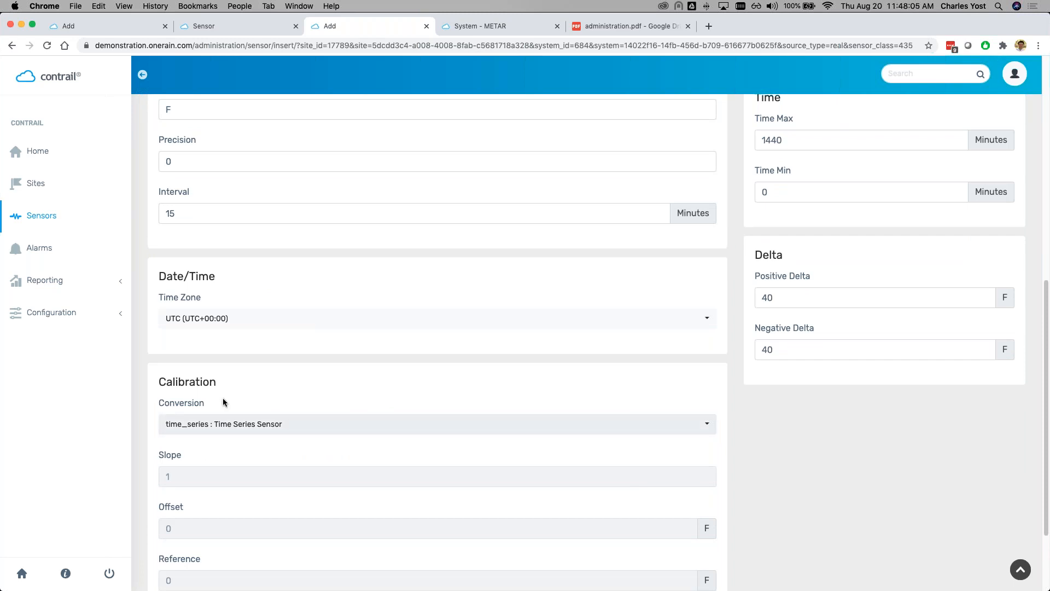
scroll(806, 455, down, 2)
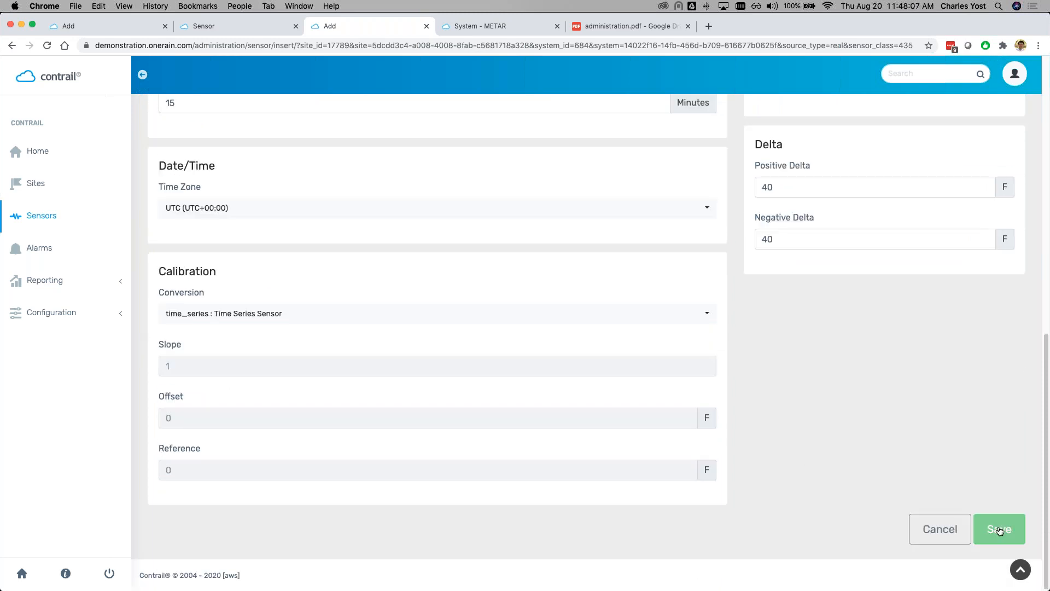
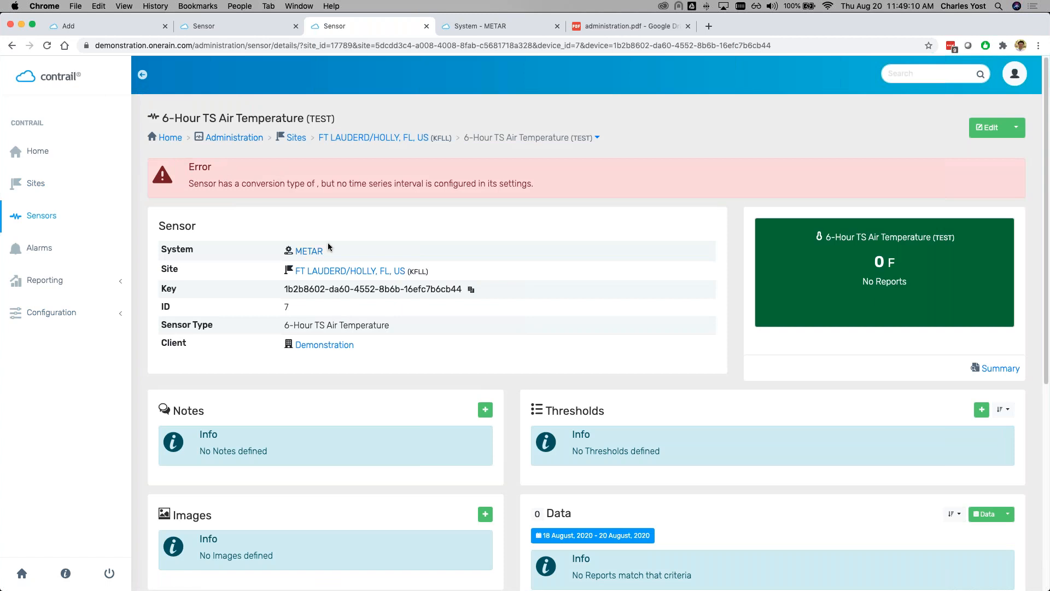
Step: Edit the 6-Hour TS Air Temperature sensor's settings and set the Time Series Interval to 1 HOUR
scroll(327, 241, down, 3)
scroll(327, 242, down, 5)
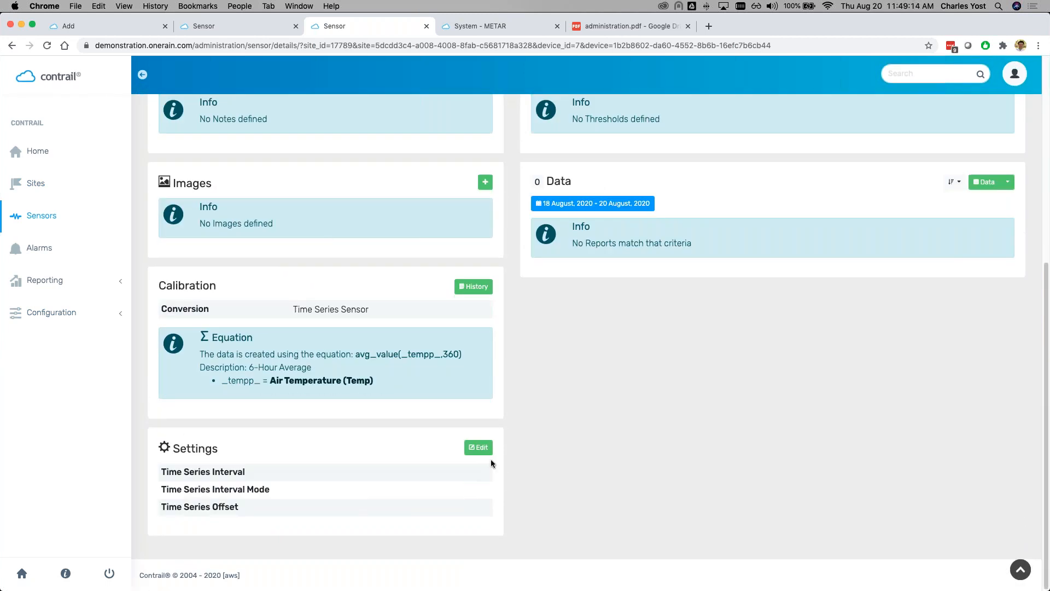
click(489, 453)
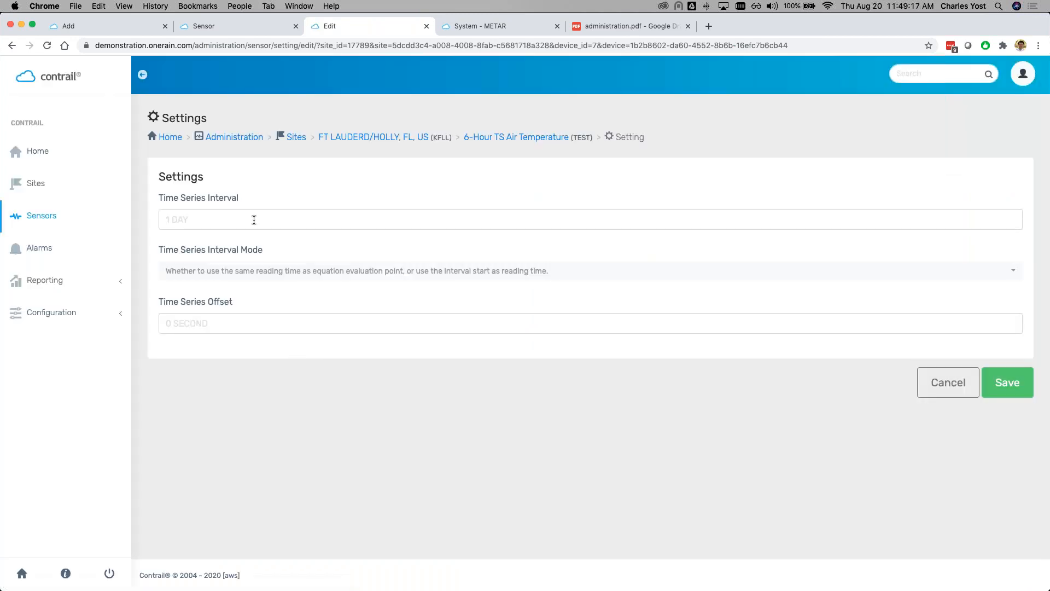
click(253, 220)
click(280, 179)
click(206, 222)
text(1 HOUR)
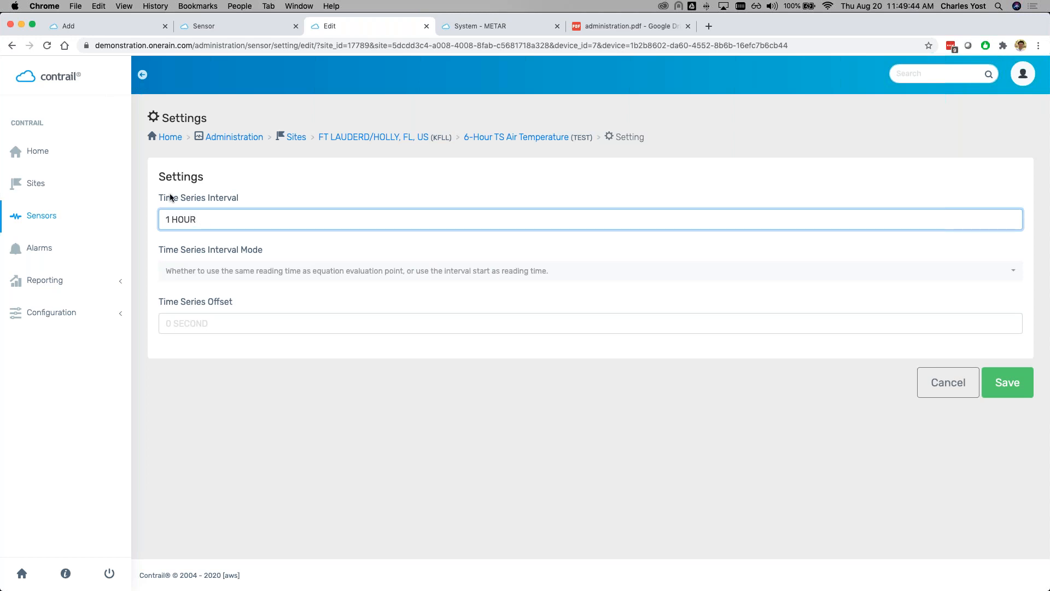
Step: Set the Time Series Interval Mode to End of Interval (Default) and the Time Series Offset to 0 SECOND
click(223, 276)
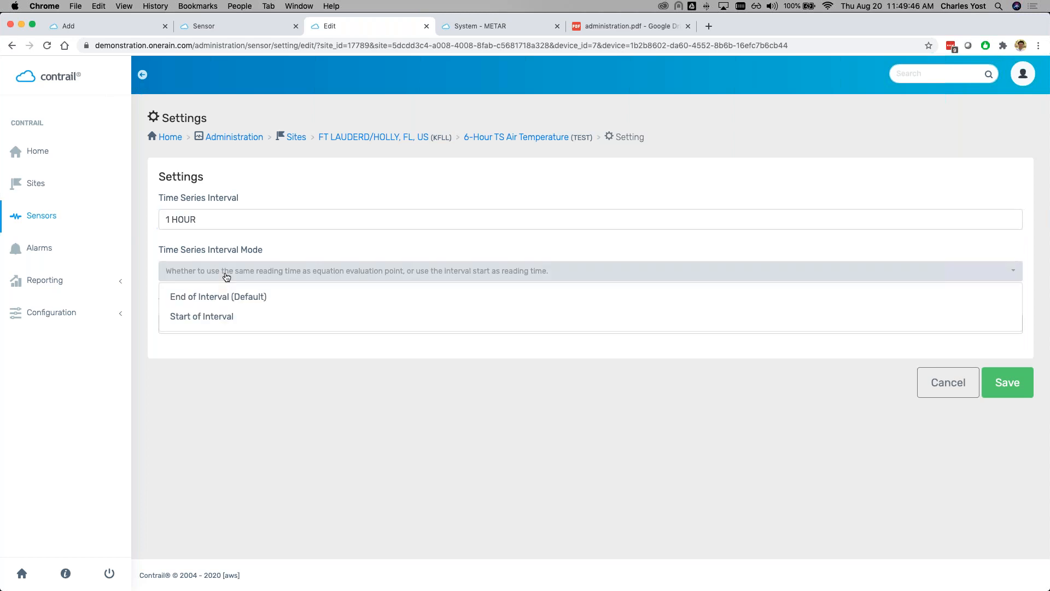
click(183, 302)
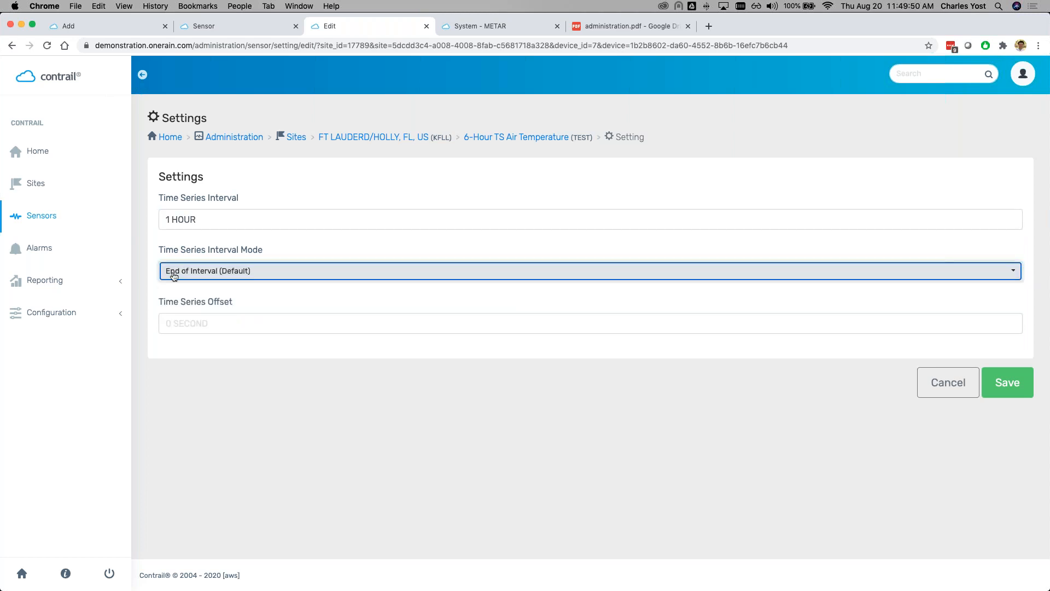
click(147, 249)
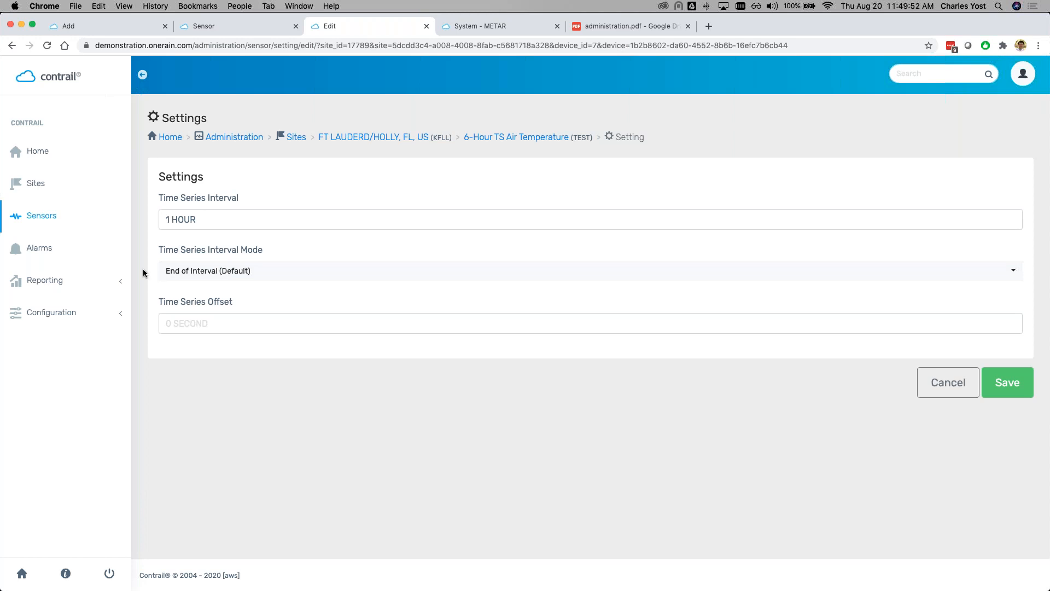
click(179, 324)
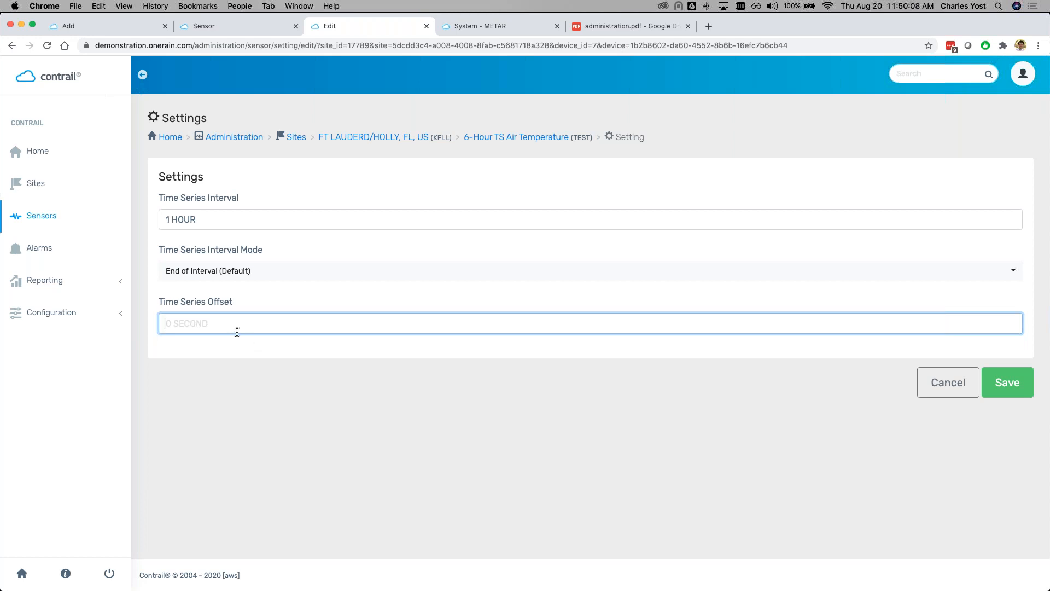
text(0 SECONFD)
key(BackSpace)
click(422, 461)
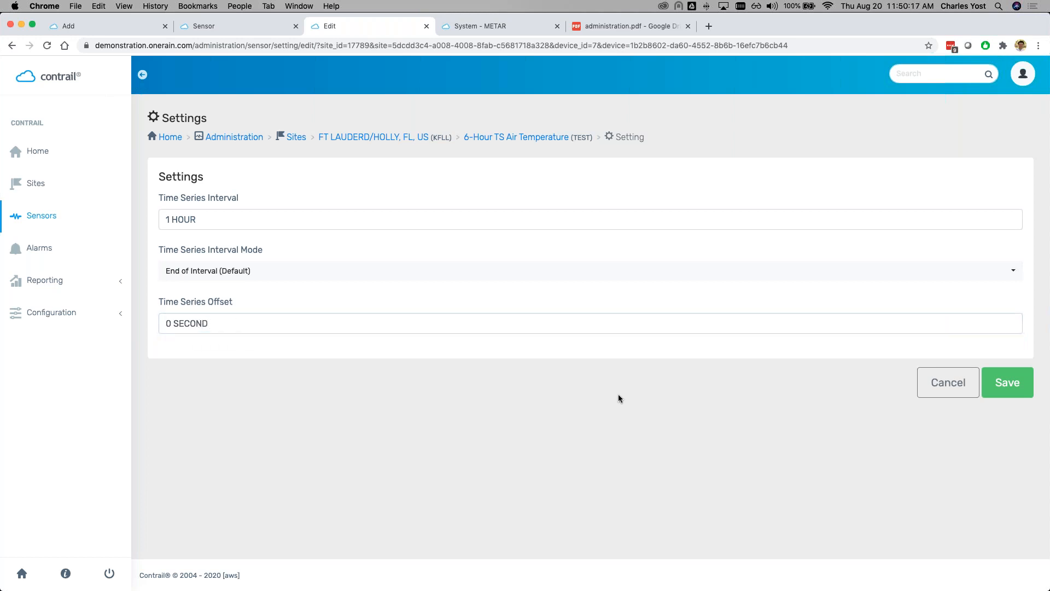
Step: Save the 6-Hour TS Air Temperature sensor's time-series settings and review its calibration equation, settings and data on the sensor details page
click(1014, 392)
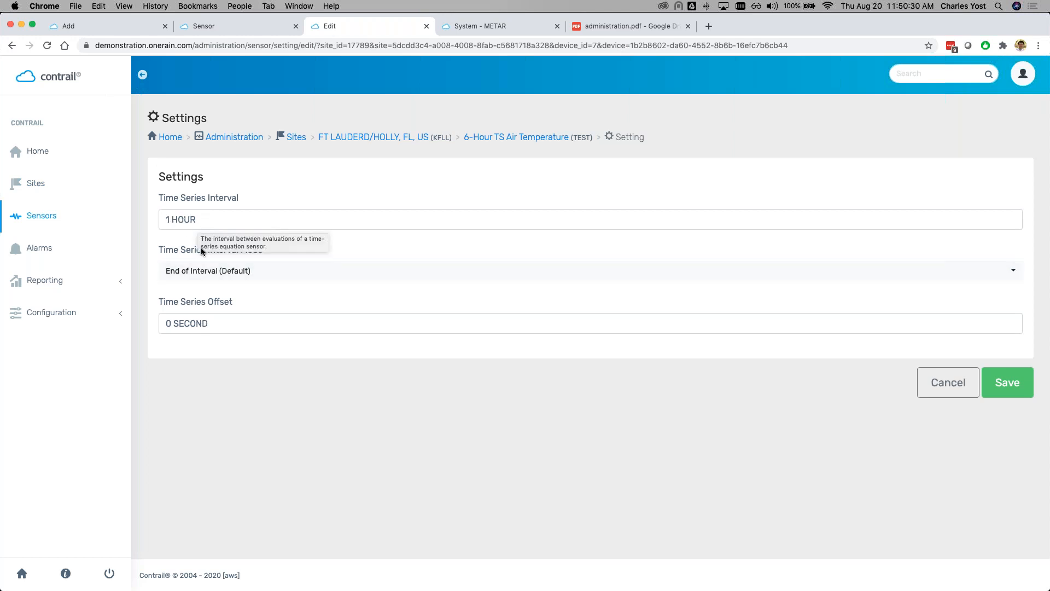
click(1008, 383)
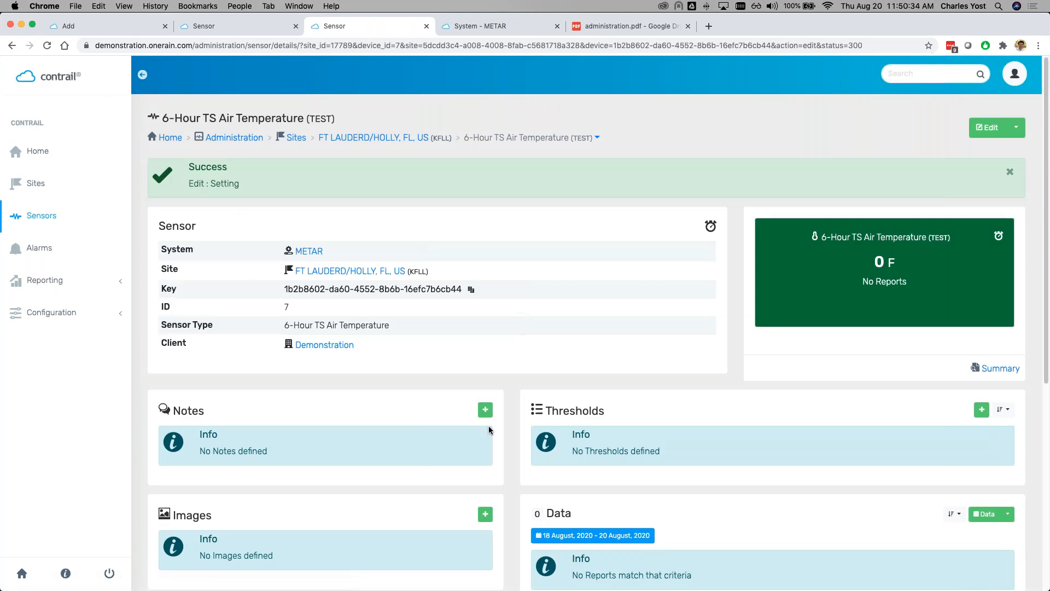
scroll(497, 424, down, 6)
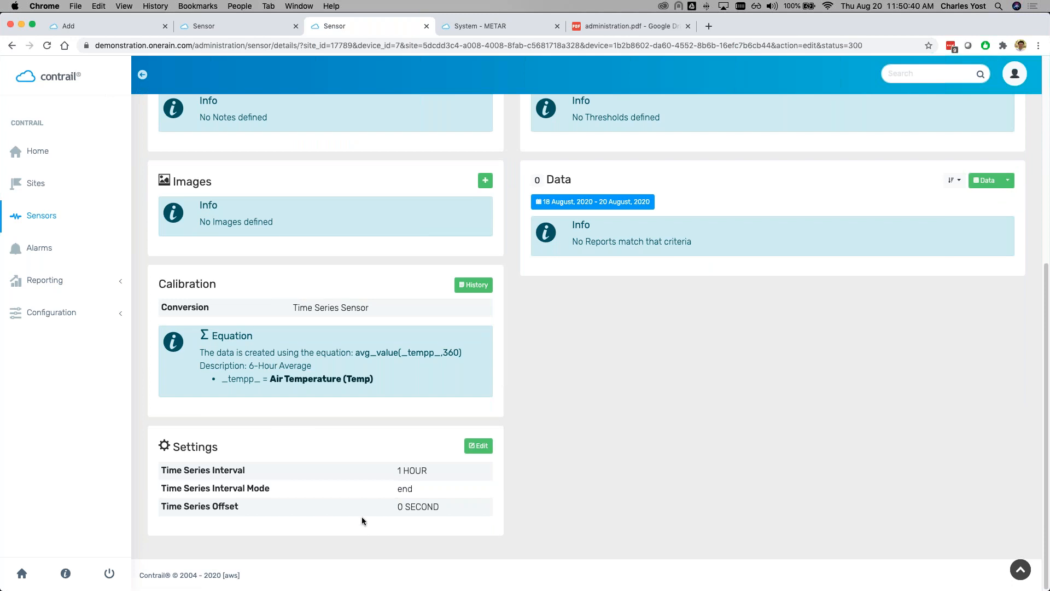
scroll(513, 414, up, 6)
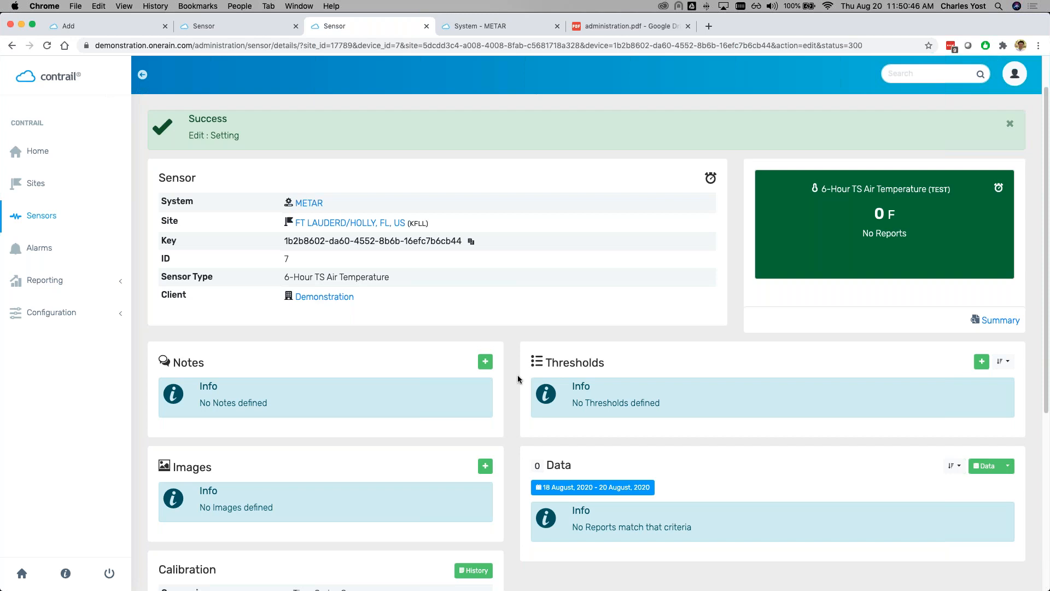
scroll(517, 375, down, 5)
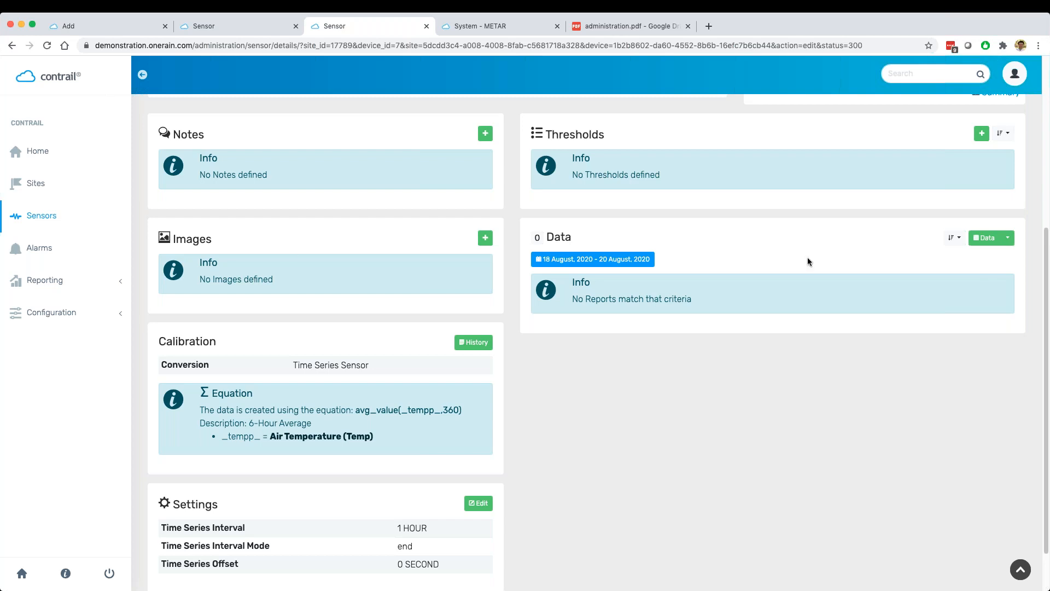
scroll(543, 366, up, 5)
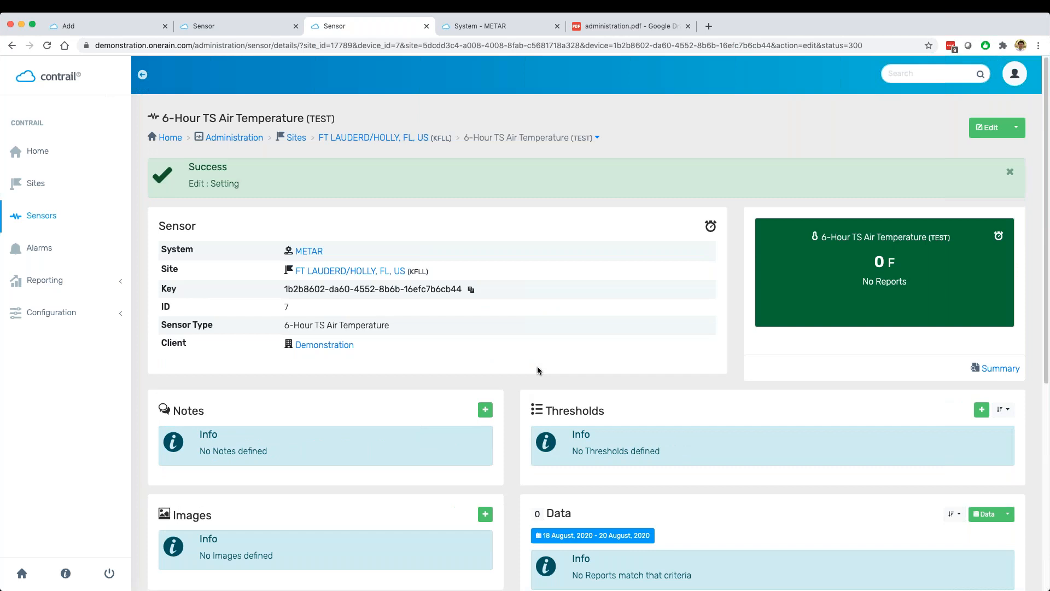